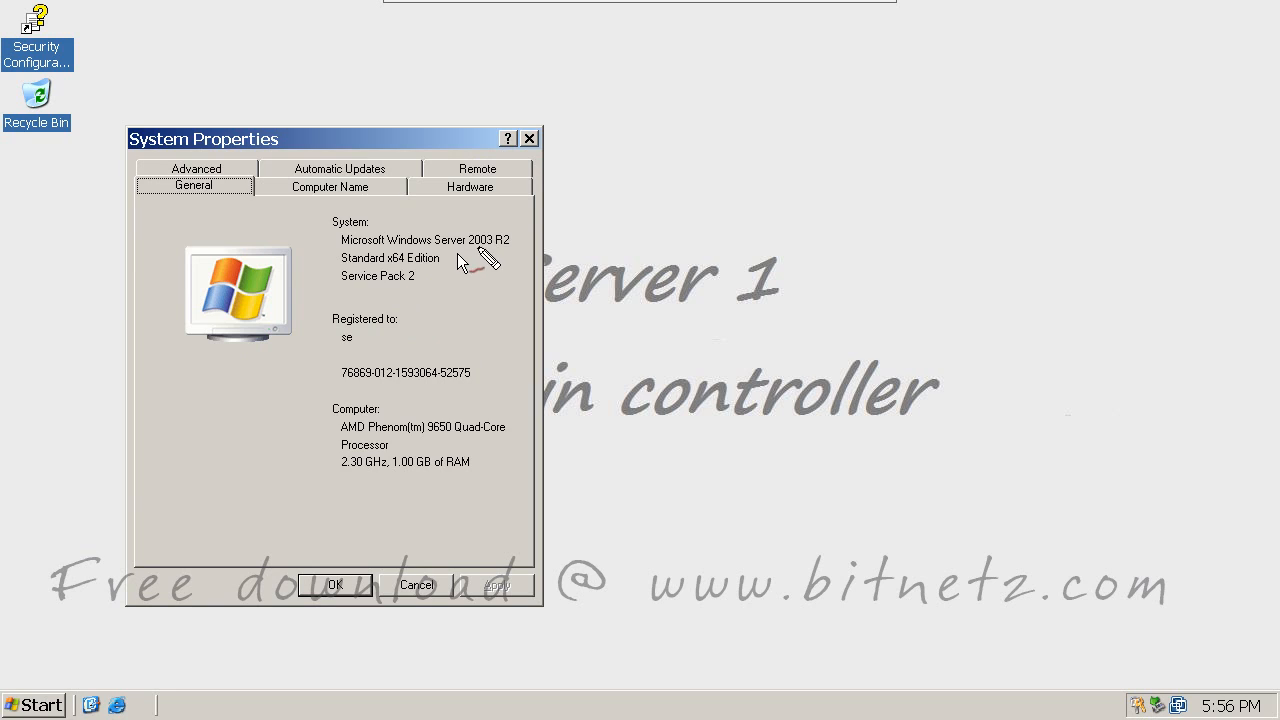
Step: Mark the Windows Server 2003 R2 version with an S1 label, then close System Properties
{"action": "mouse_move", "coordinate": [470, 250]}
{"action": "left_mouse_down"}
{"action": "mouse_move", "coordinate": [509, 248]}
{"action": "mouse_move", "coordinate": [479, 220]}
{"action": "left_mouse_up"}
{"action": "mouse_move", "coordinate": [502, 206]}
{"action": "left_mouse_down"}
{"action": "mouse_move", "coordinate": [508, 215]}
{"action": "mouse_move", "coordinate": [563, 186]}
{"action": "mouse_move", "coordinate": [634, 194]}
{"action": "mouse_move", "coordinate": [674, 170]}
{"action": "left_mouse_up"}
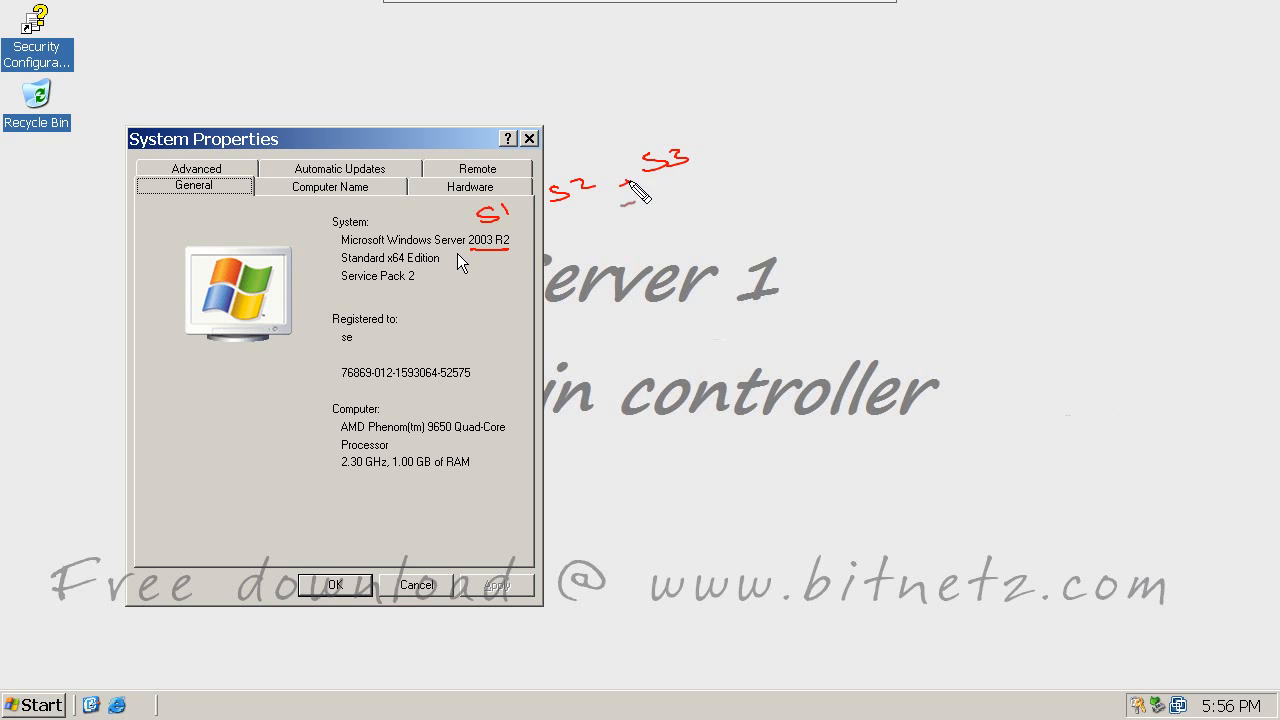
{"action": "key", "text": "Escape"}
{"action": "left_click", "coordinate": [533, 139]}
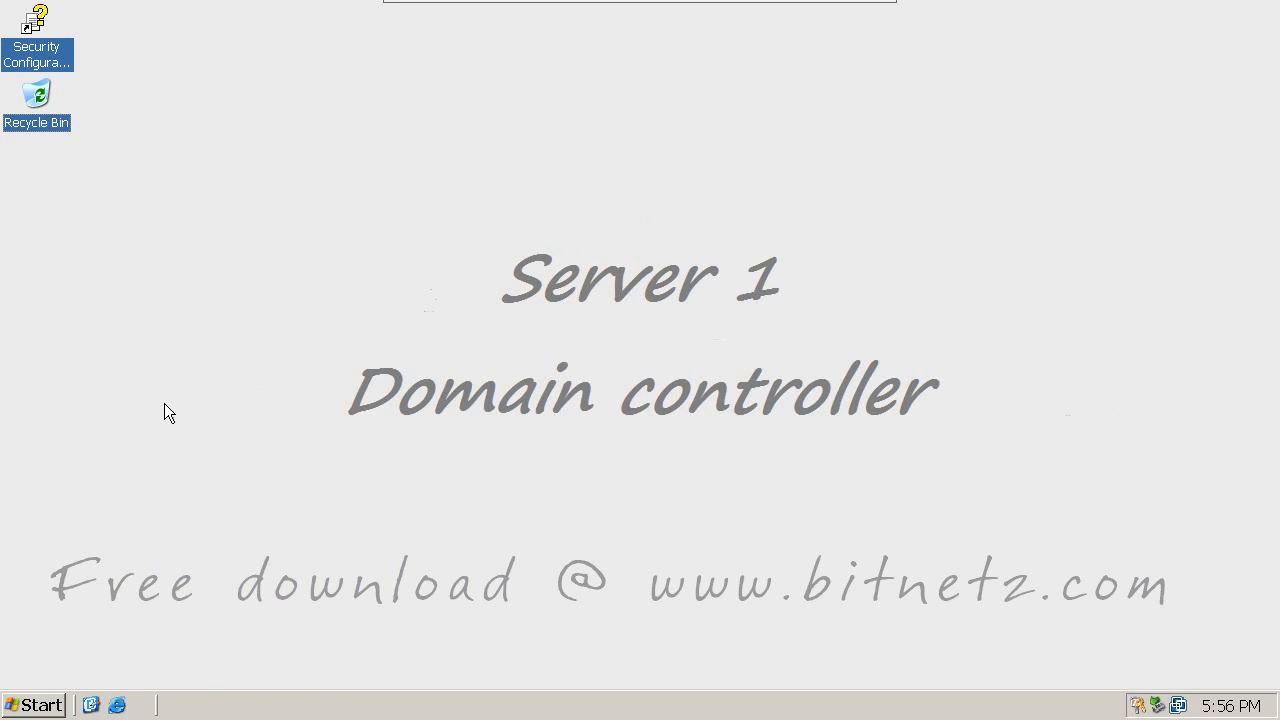
{"action": "left_click", "coordinate": [34, 705]}
{"action": "mouse_move", "coordinate": [280, 396]}
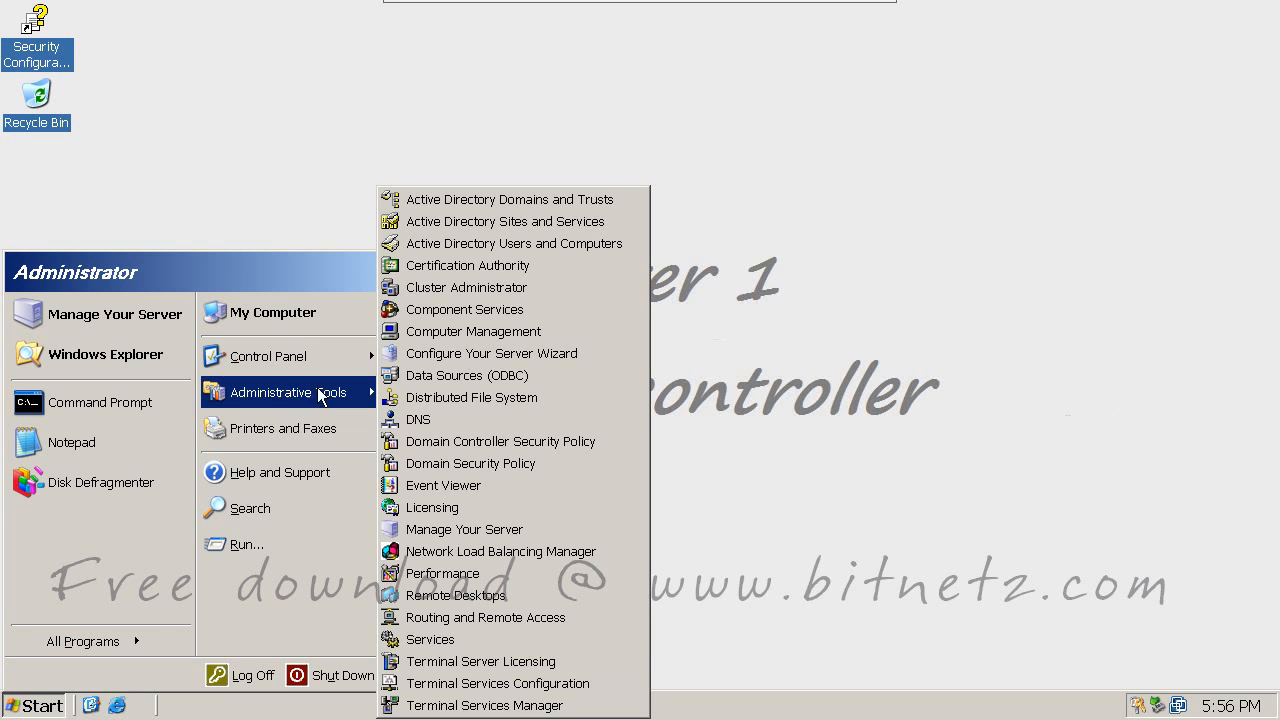
{"action": "left_click", "coordinate": [499, 241]}
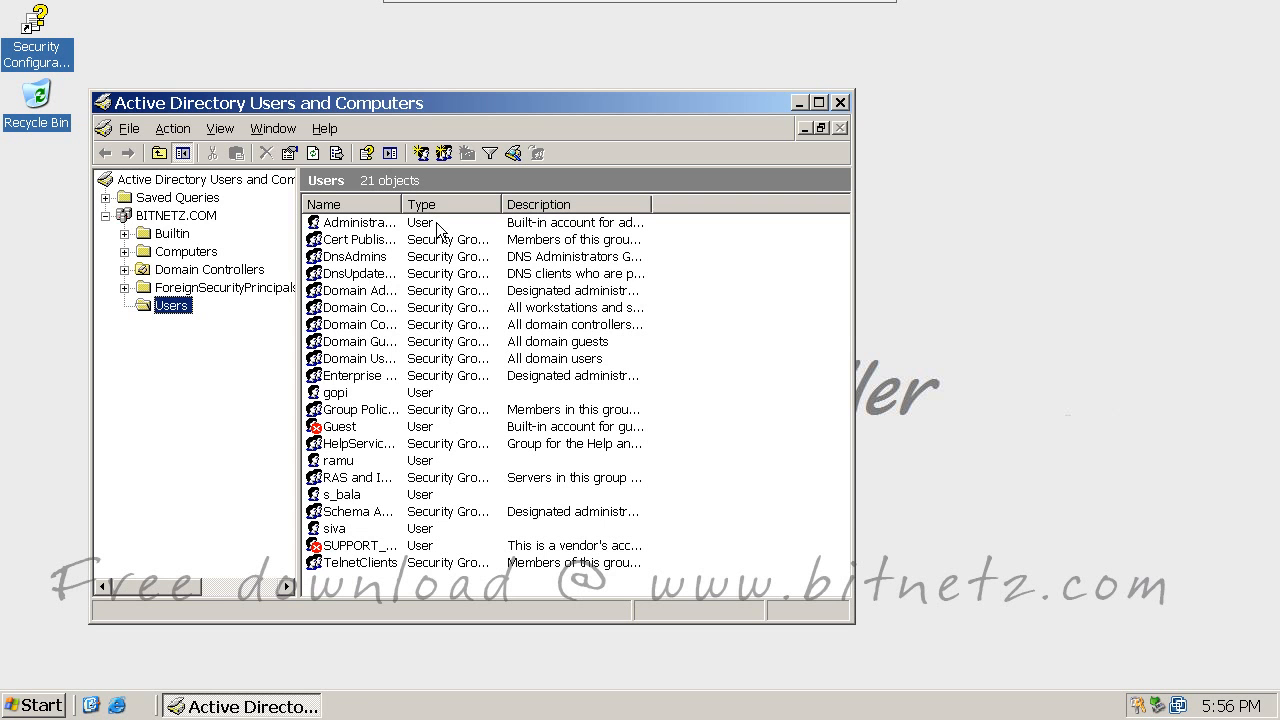
{"action": "left_click", "coordinate": [172, 215]}
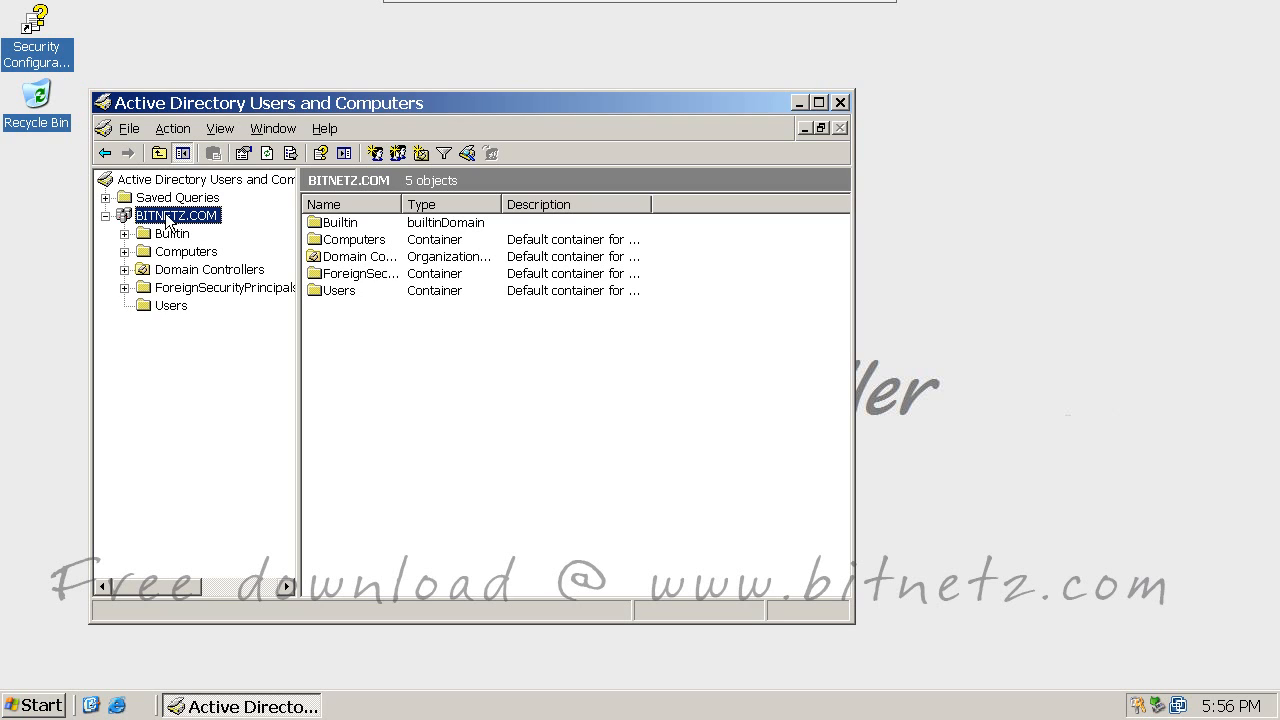
{"action": "left_click", "coordinate": [193, 256]}
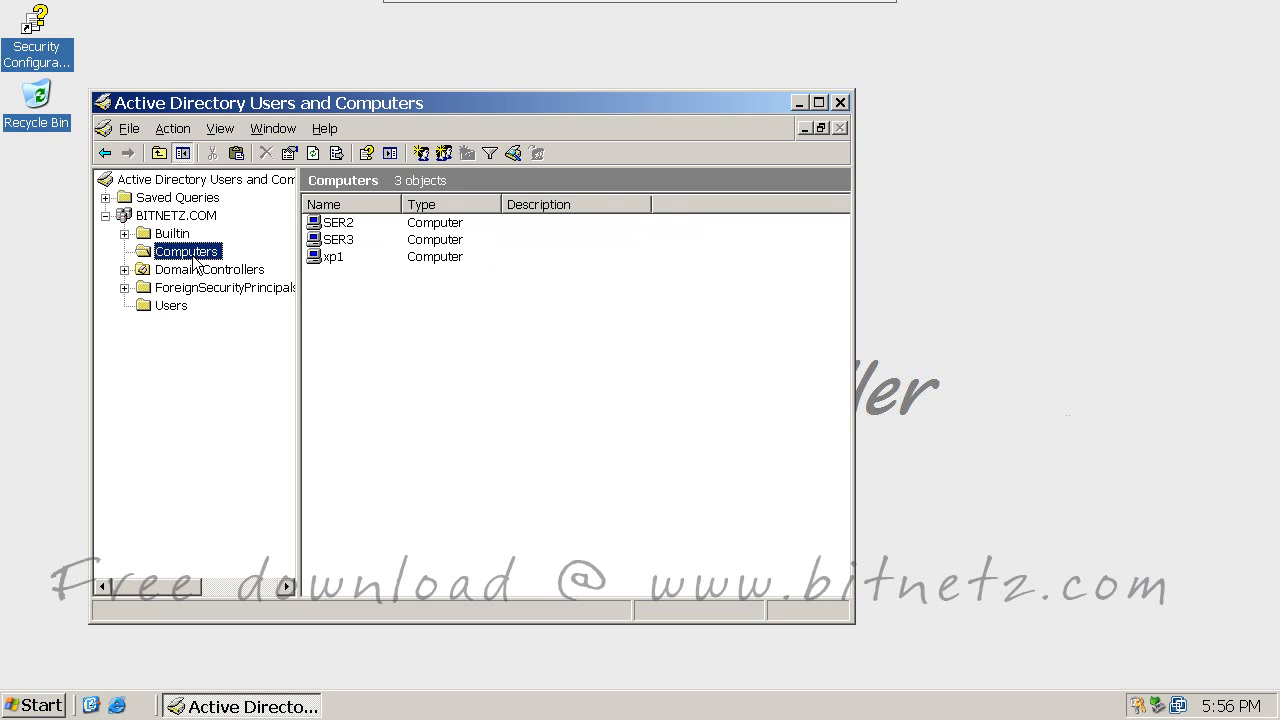
{"action": "left_click", "coordinate": [335, 223]}
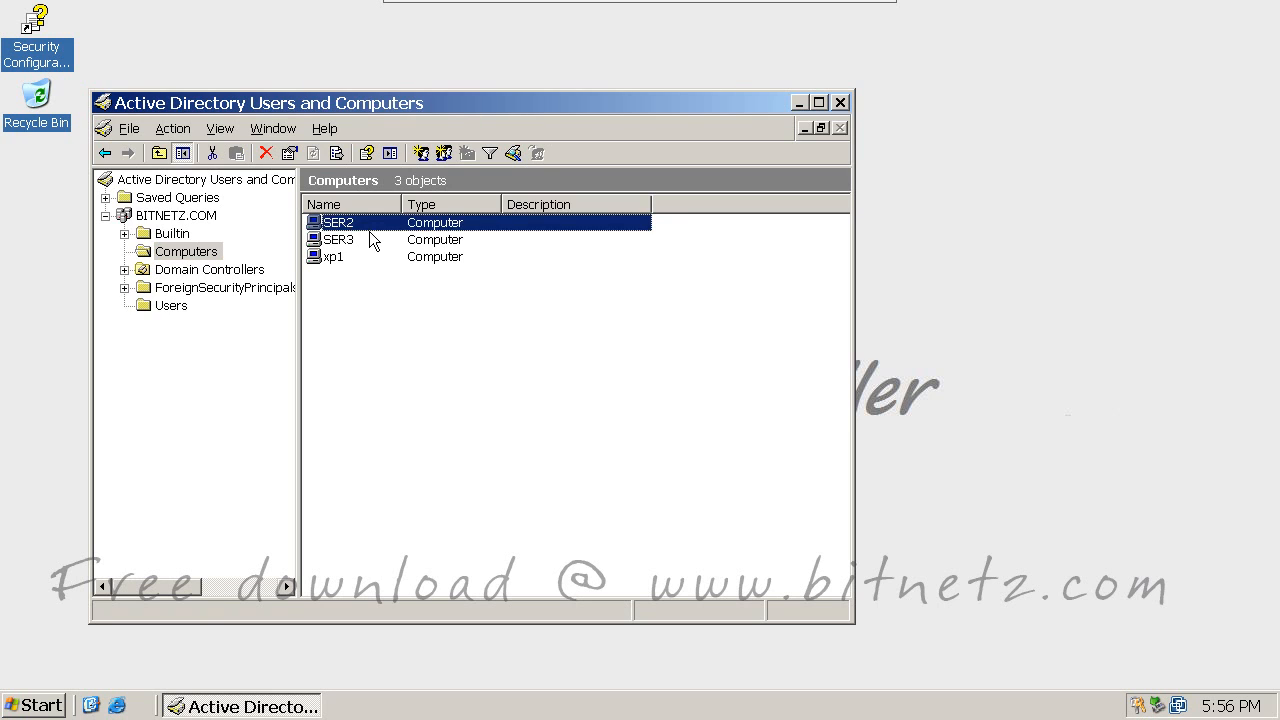
{"action": "left_click", "coordinate": [358, 243]}
{"action": "left_click", "coordinate": [338, 262]}
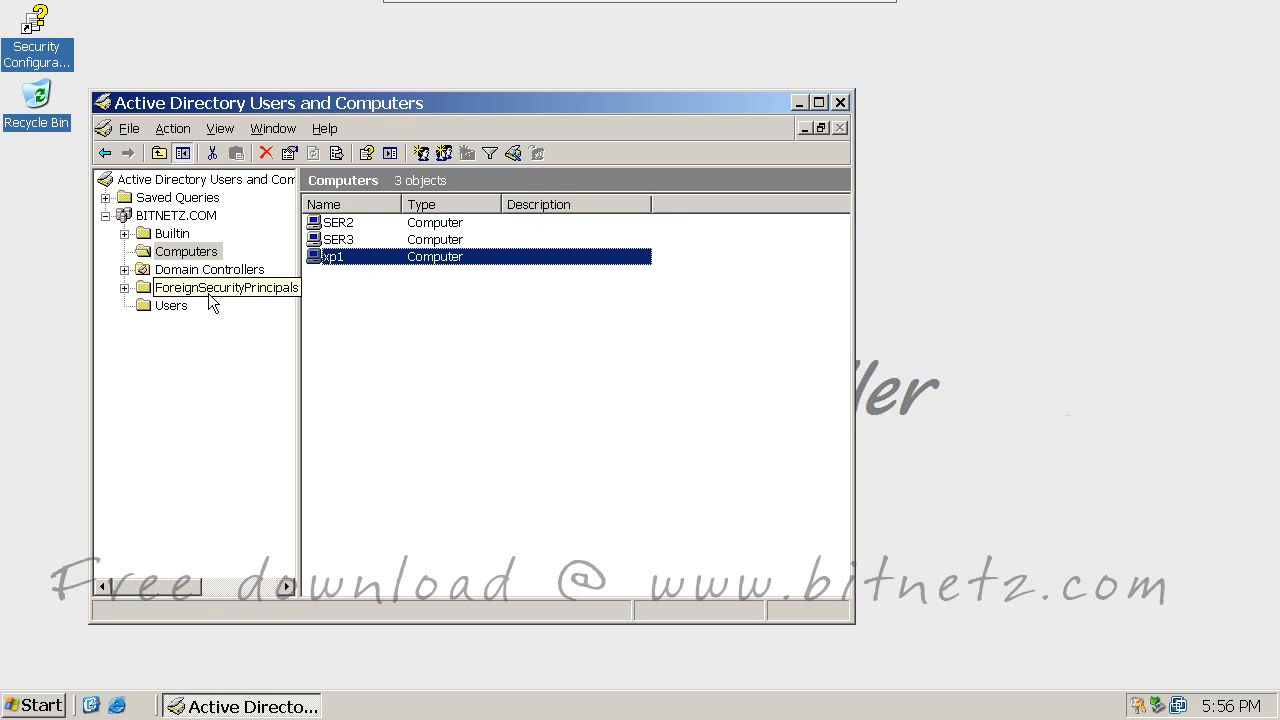
{"action": "left_click", "coordinate": [160, 308]}
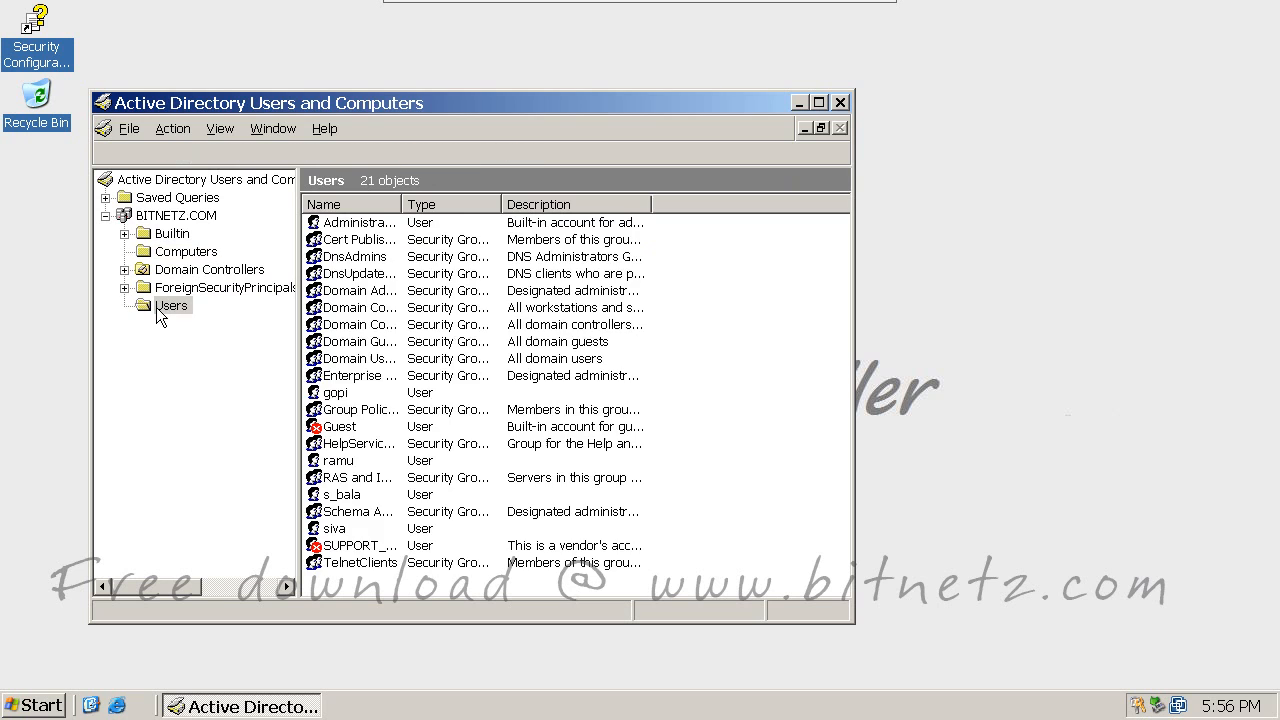
{"action": "left_click", "coordinate": [340, 394]}
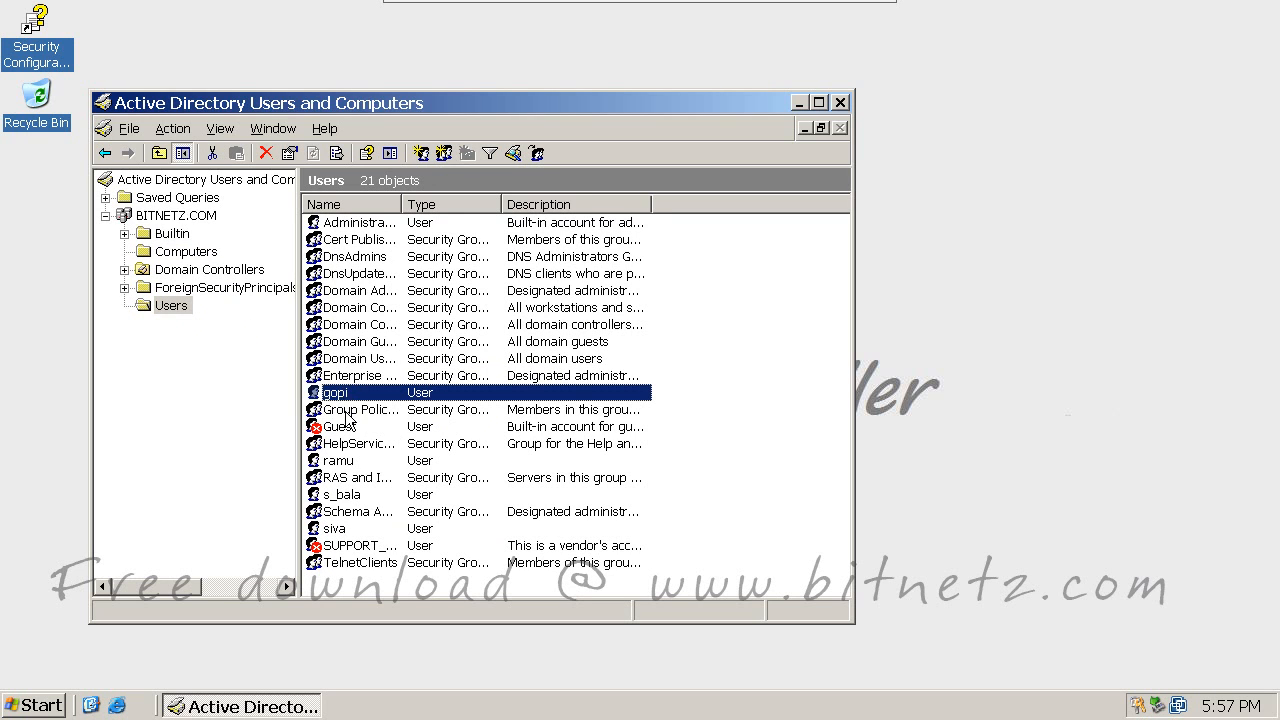
{"action": "left_click", "coordinate": [342, 462]}
{"action": "left_click", "coordinate": [338, 528]}
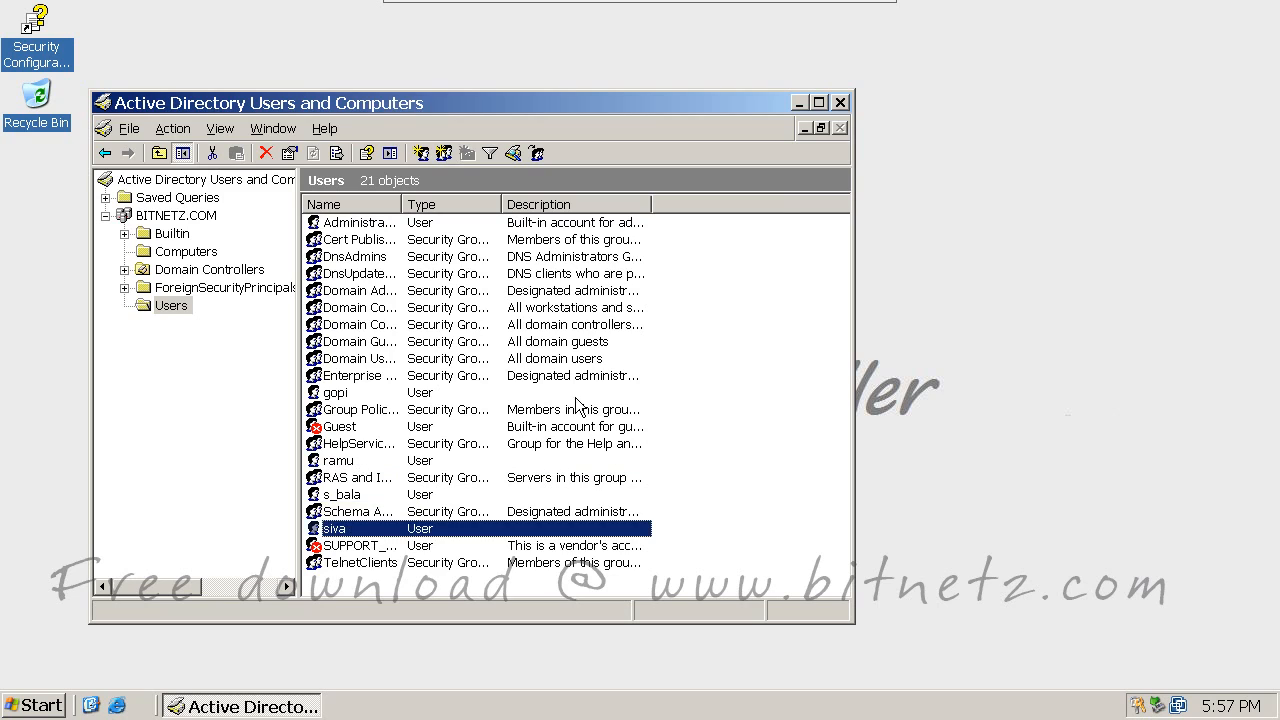
{"action": "left_click", "coordinate": [840, 102]}
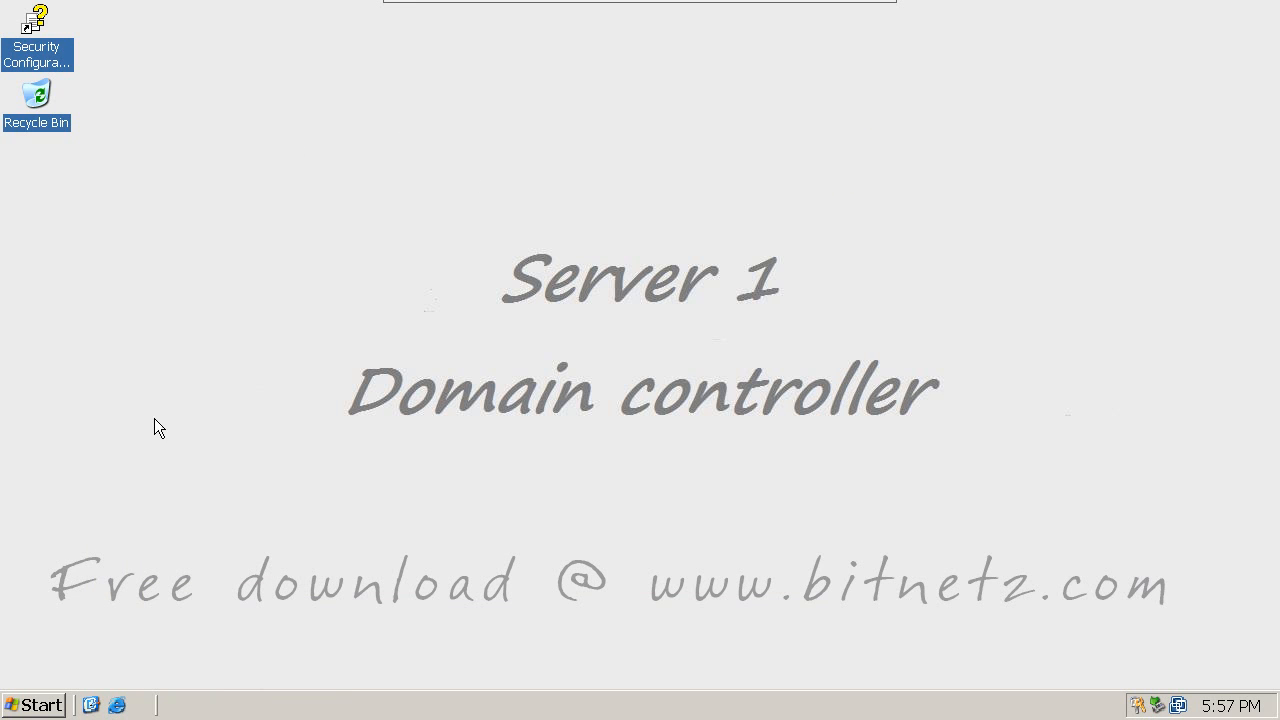
Step: Open Active Directory Domains and Trusts and confirm BITNETZ.COM's domain functional level is Windows Server 2003
{"action": "left_click", "coordinate": [29, 706]}
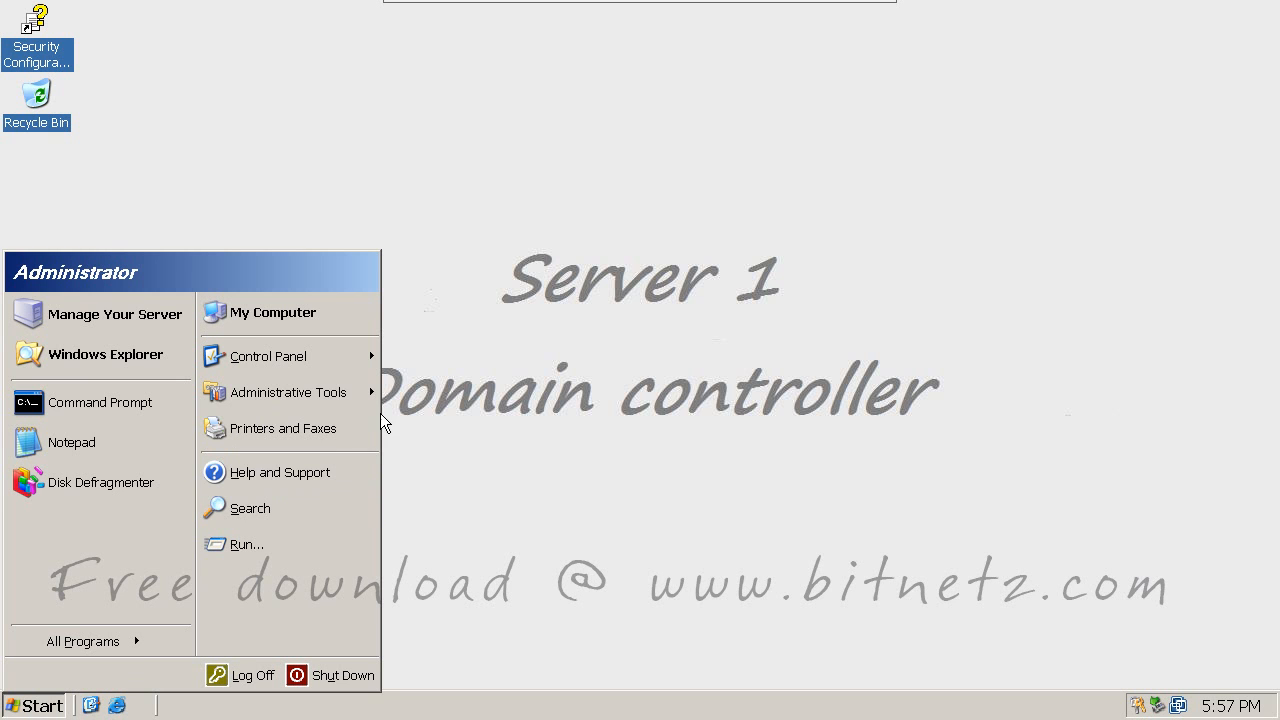
{"action": "mouse_move", "coordinate": [362, 400]}
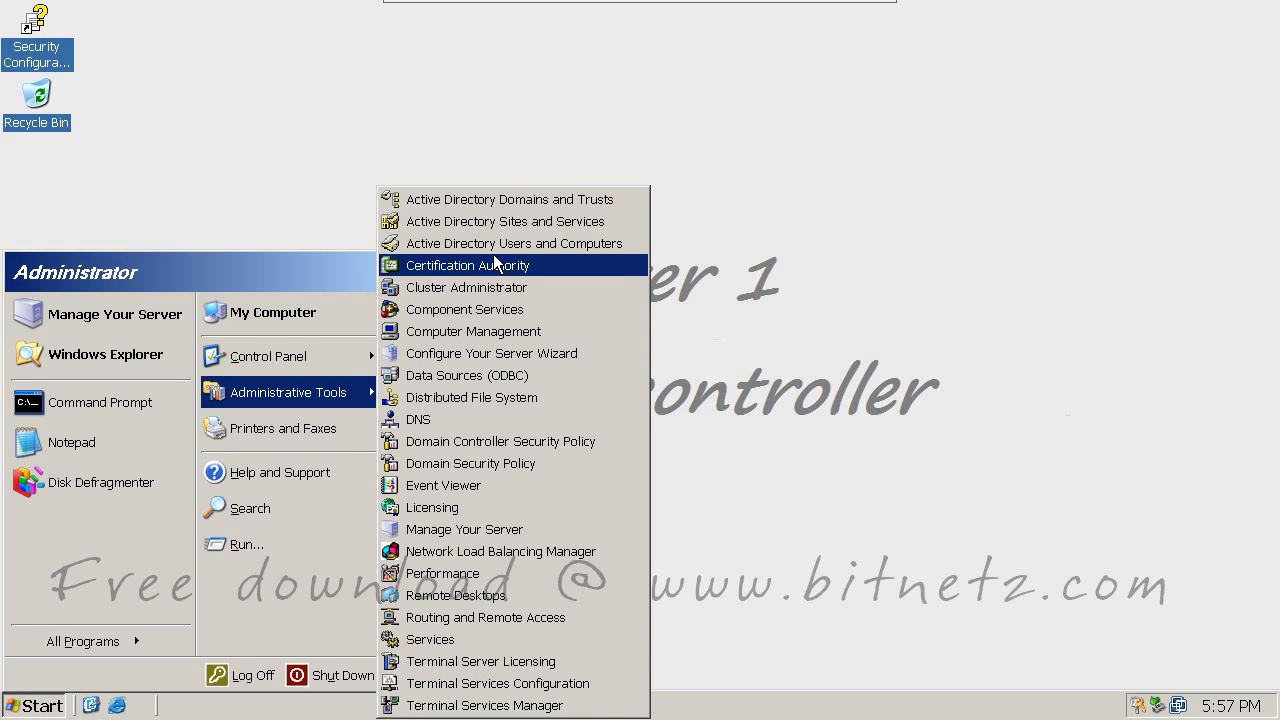
{"action": "left_click", "coordinate": [503, 201]}
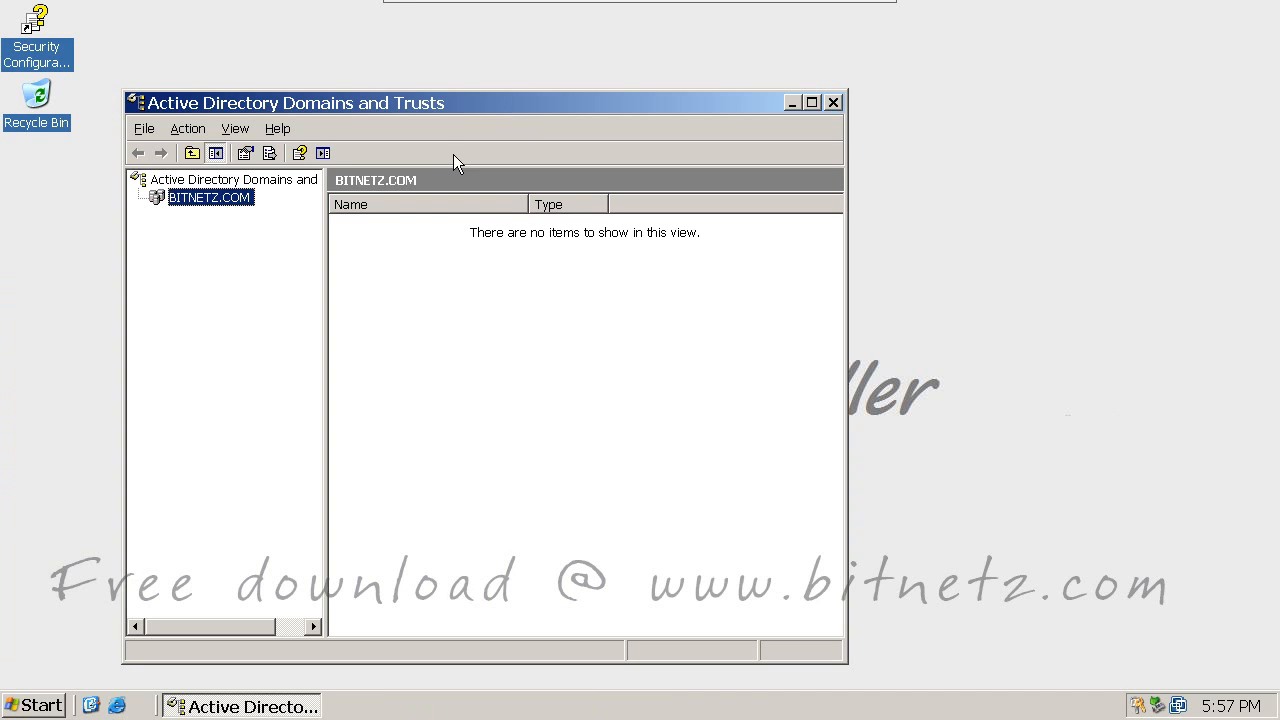
{"action": "right_click", "coordinate": [213, 197]}
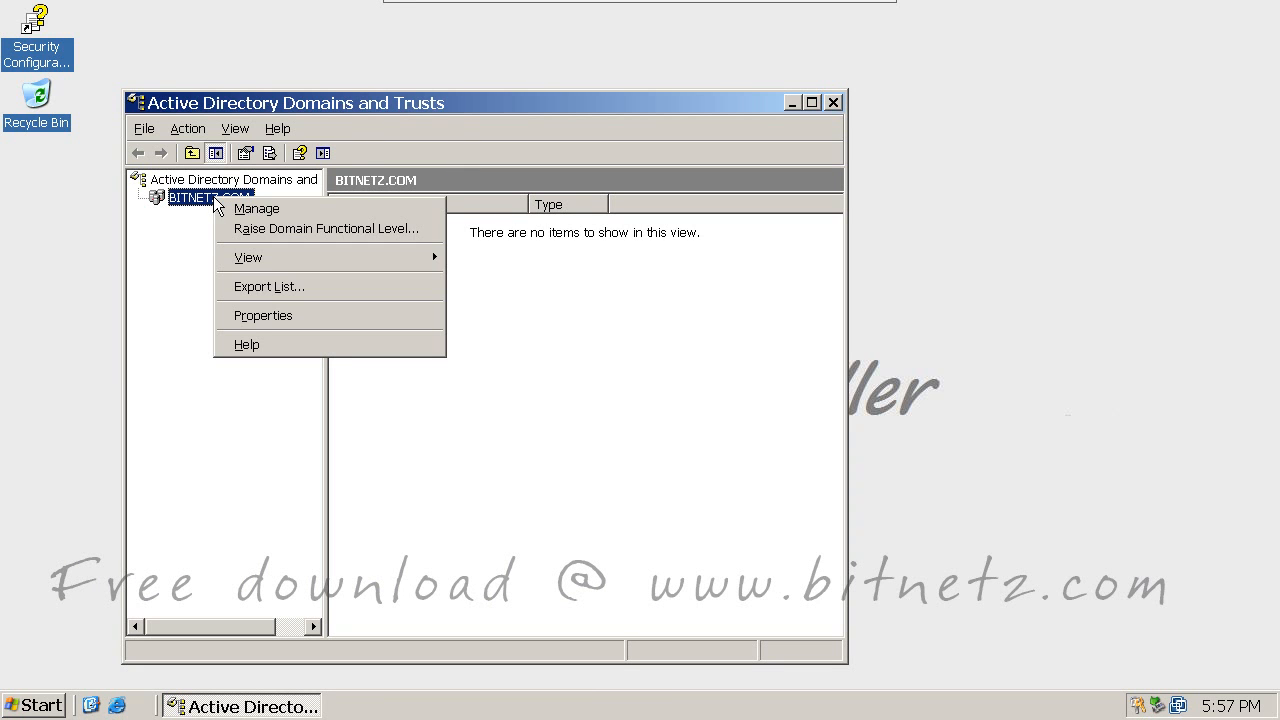
{"action": "left_click", "coordinate": [261, 232]}
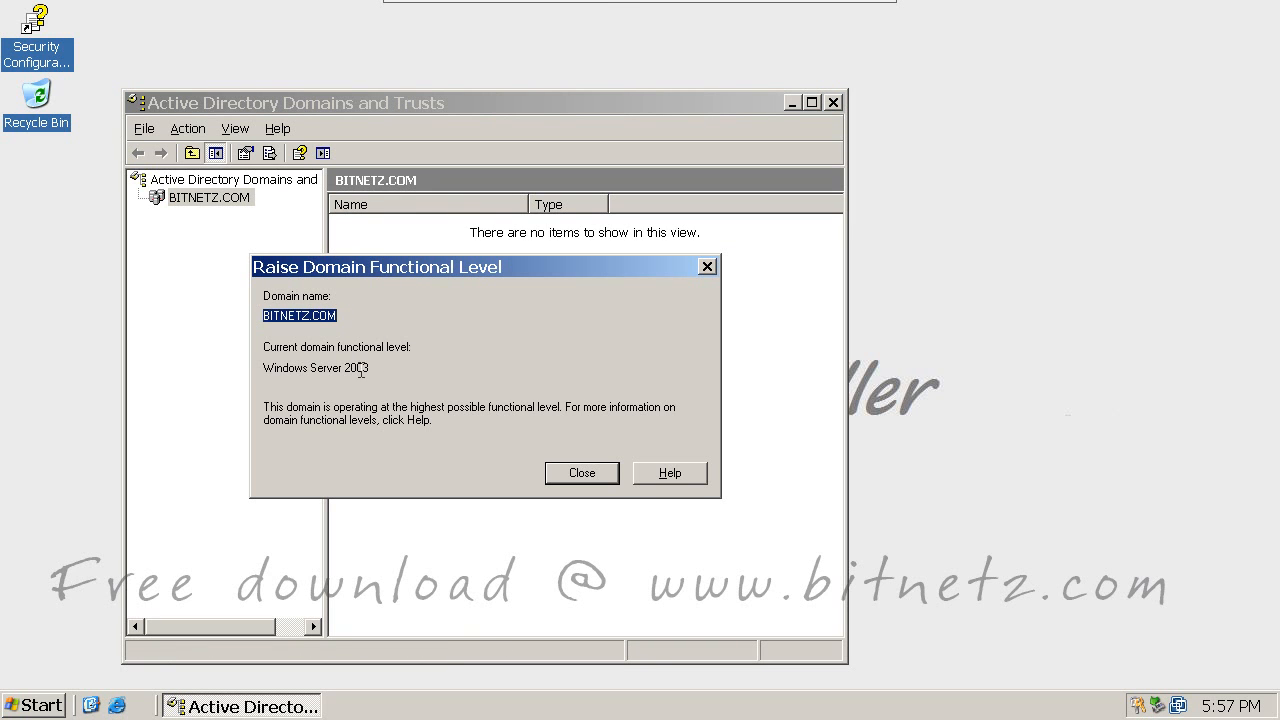
{"action": "left_click_drag", "start_coordinate": [343, 368], "coordinate": [375, 368]}
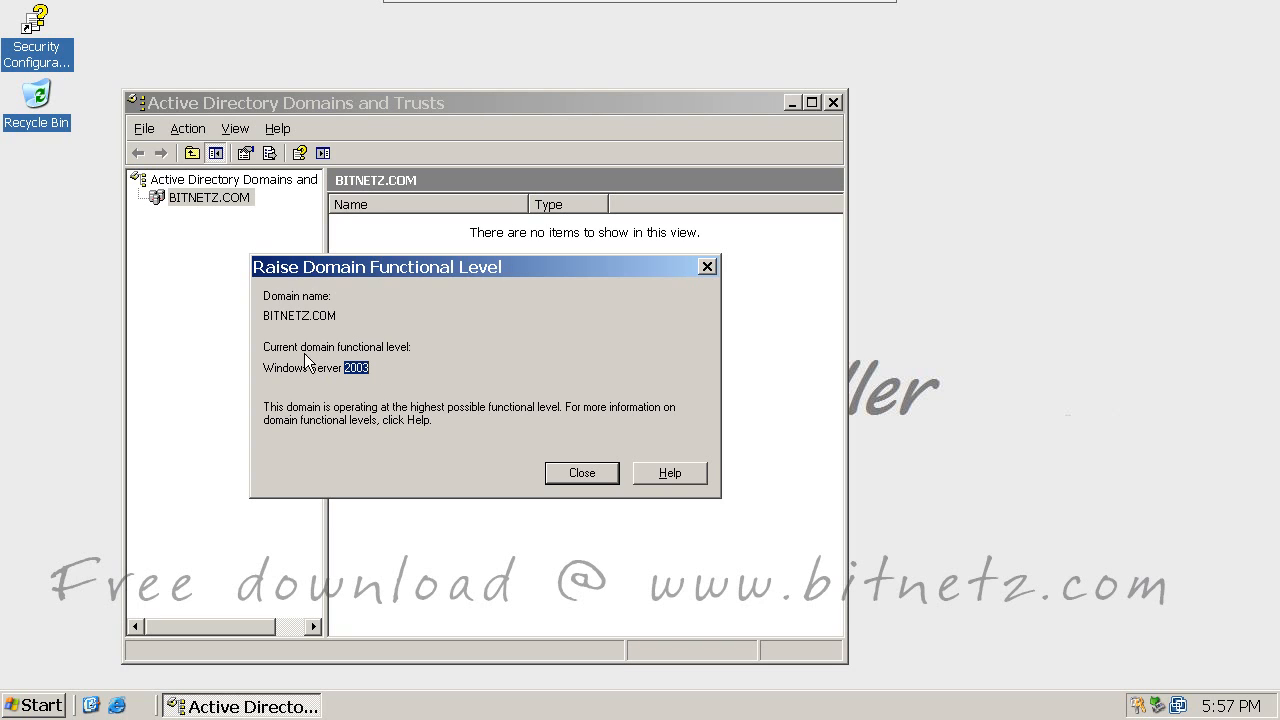
{"action": "left_click", "coordinate": [580, 476]}
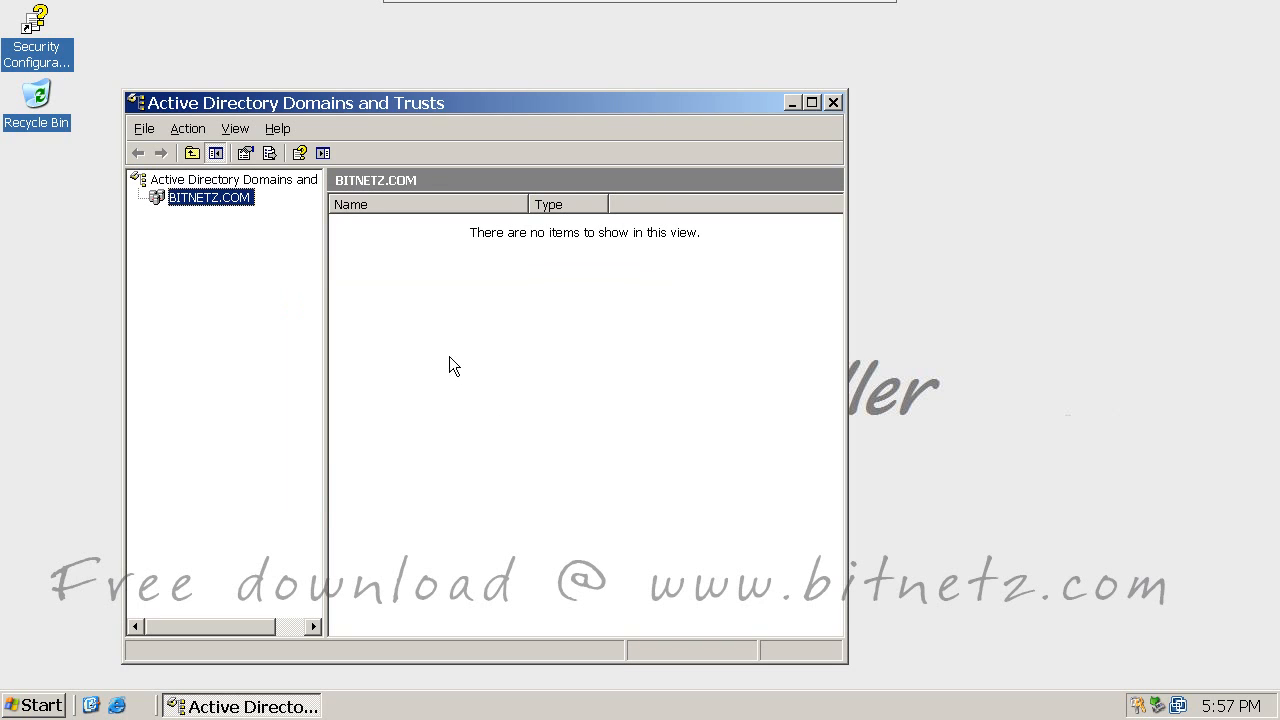
Step: Confirm the forest functional level is also Windows Server 2003
{"action": "right_click", "coordinate": [278, 179]}
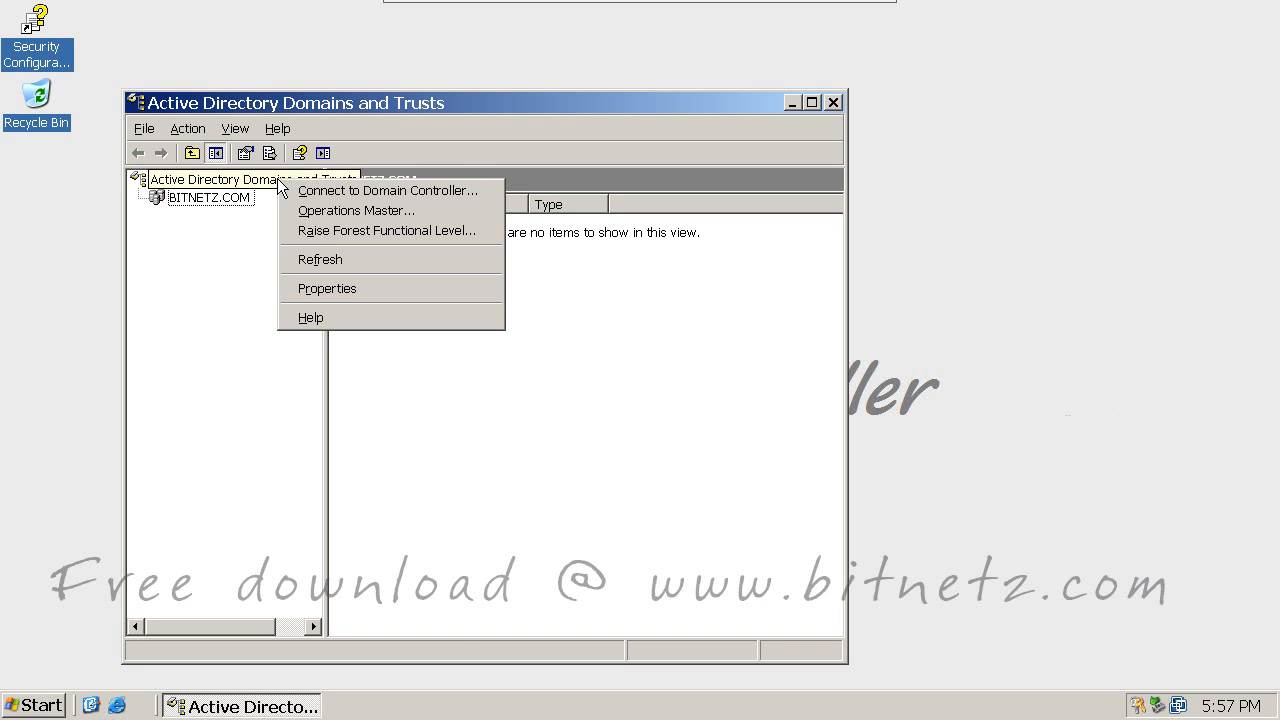
{"action": "left_click", "coordinate": [328, 231]}
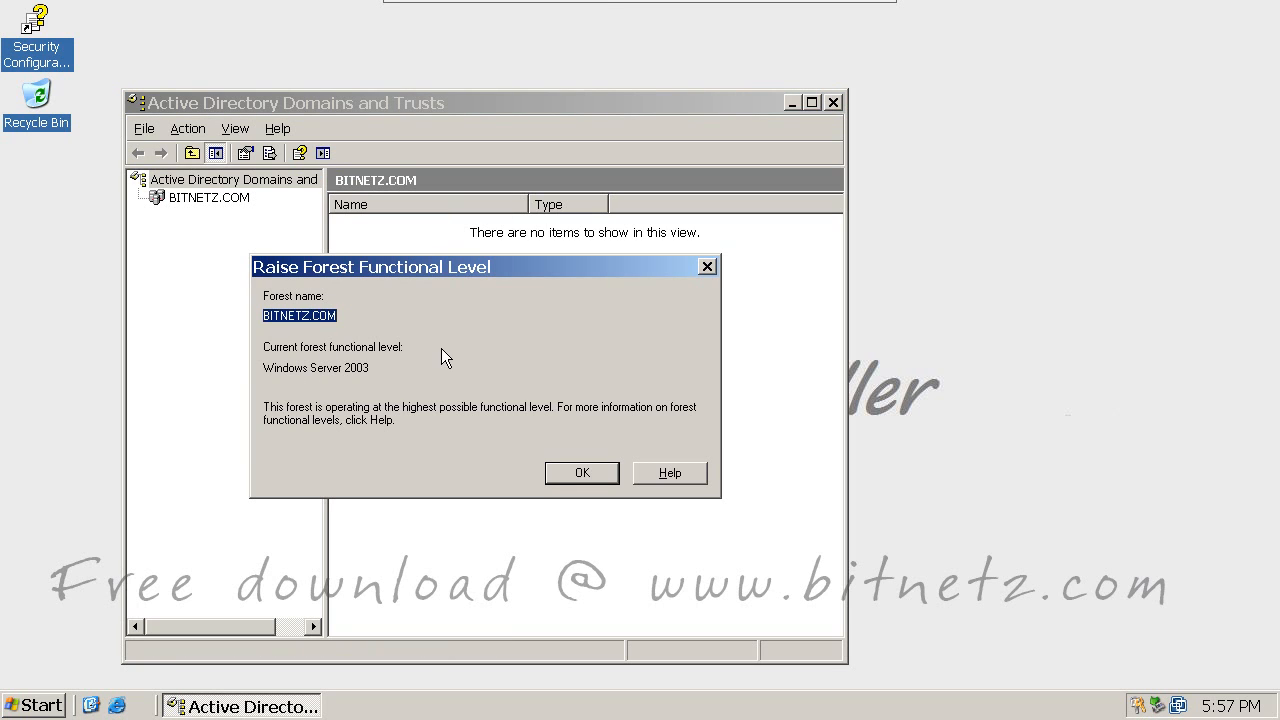
{"action": "left_click_drag", "start_coordinate": [346, 368], "coordinate": [374, 367]}
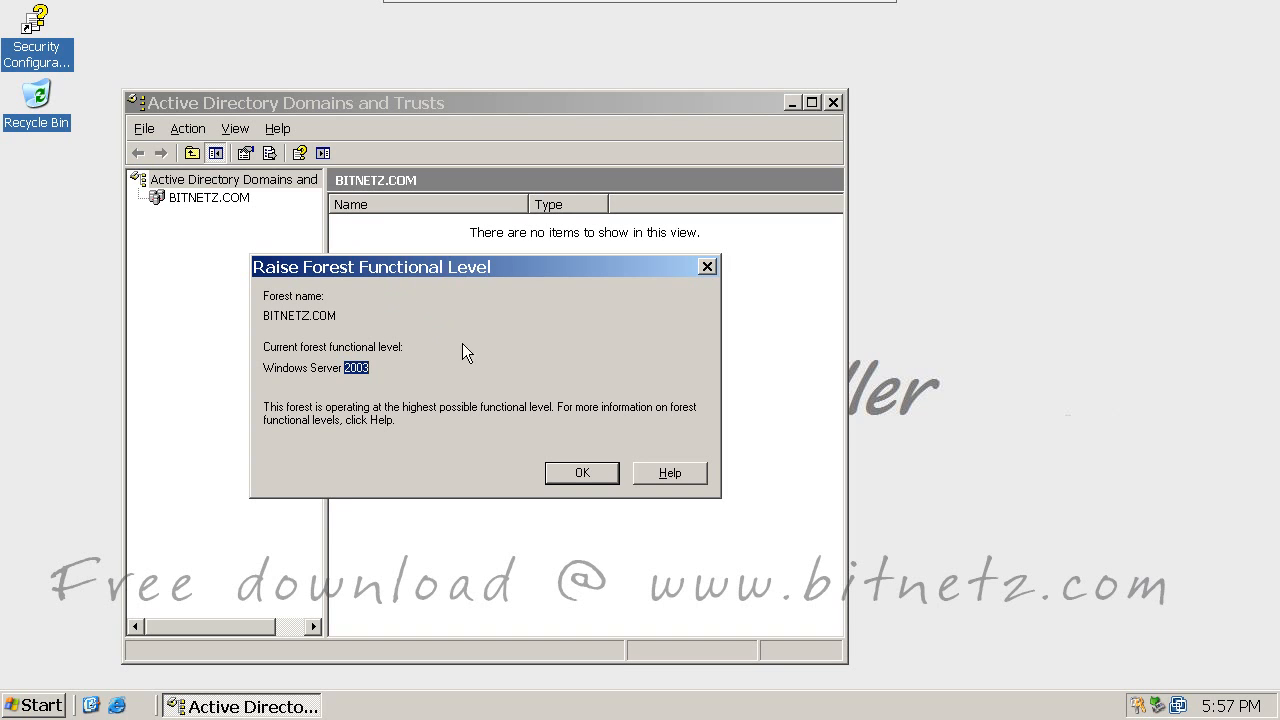
{"action": "left_click", "coordinate": [582, 474]}
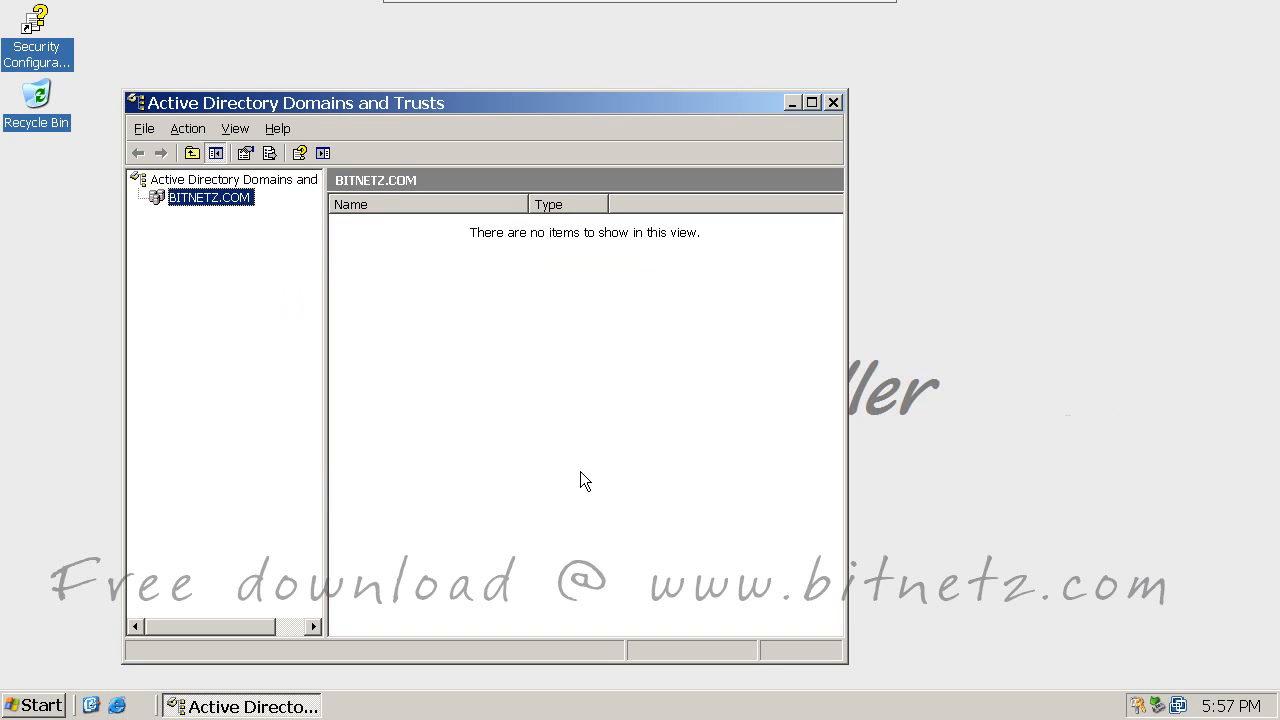
Step: Handwrite an S1 S2 S3 note on the desktop that the servers run 2003 R2
{"action": "left_click_drag", "start_coordinate": [861, 128], "coordinate": [846, 148]}
{"action": "mouse_move", "coordinate": [869, 127]}
{"action": "left_mouse_down"}
{"action": "mouse_move", "coordinate": [875, 141]}
{"action": "mouse_move", "coordinate": [894, 137]}
{"action": "left_mouse_up"}
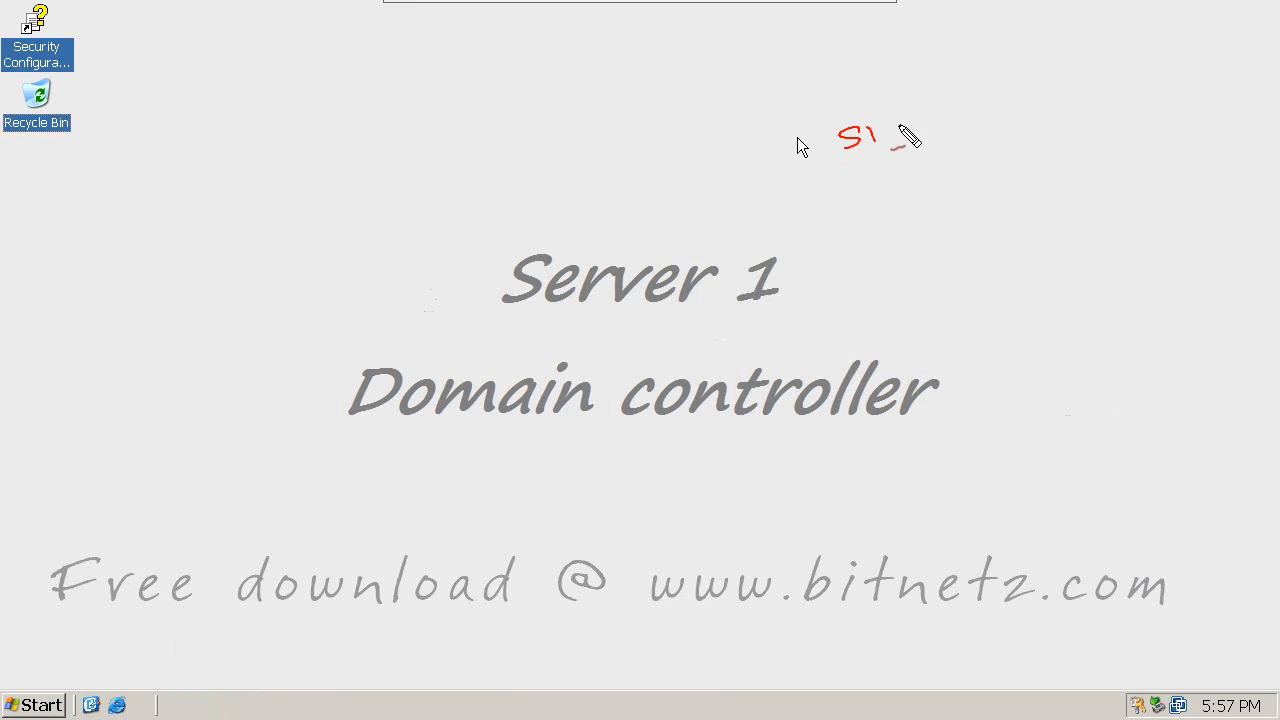
{"action": "left_click_drag", "start_coordinate": [917, 121], "coordinate": [936, 130]}
{"action": "mouse_move", "coordinate": [975, 109]}
{"action": "left_mouse_down"}
{"action": "mouse_move", "coordinate": [954, 125]}
{"action": "mouse_move", "coordinate": [1086, 103]}
{"action": "mouse_move", "coordinate": [1098, 88]}
{"action": "left_mouse_up"}
{"action": "left_click_drag", "start_coordinate": [1114, 86], "coordinate": [1116, 83]}
{"action": "left_click_drag", "start_coordinate": [1137, 75], "coordinate": [1138, 88]}
{"action": "left_click_drag", "start_coordinate": [1174, 60], "coordinate": [1187, 74]}
{"action": "mouse_move", "coordinate": [1193, 59]}
{"action": "left_mouse_down"}
{"action": "mouse_move", "coordinate": [1212, 68]}
{"action": "mouse_move", "coordinate": [1233, 44]}
{"action": "left_mouse_up"}
{"action": "left_click_drag", "start_coordinate": [1253, 34], "coordinate": [1246, 62]}
{"action": "left_click_drag", "start_coordinate": [1271, 38], "coordinate": [1262, 60]}
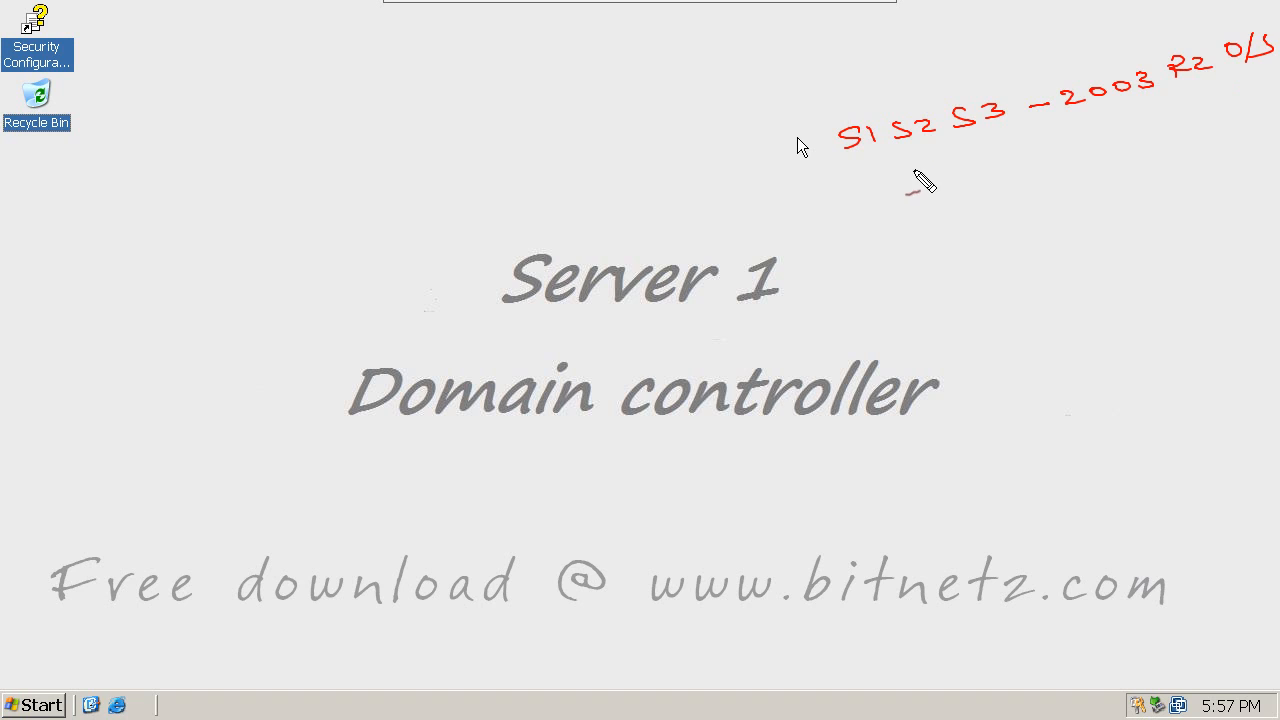
Step: Add notes that domain and forest functional levels are 2003, then clear the annotations
{"action": "mouse_move", "coordinate": [912, 167]}
{"action": "left_mouse_down"}
{"action": "mouse_move", "coordinate": [908, 183]}
{"action": "mouse_move", "coordinate": [980, 176]}
{"action": "left_mouse_up"}
{"action": "left_click_drag", "start_coordinate": [1008, 164], "coordinate": [1030, 162]}
{"action": "left_click_drag", "start_coordinate": [1040, 152], "coordinate": [1058, 160]}
{"action": "left_click_drag", "start_coordinate": [1072, 148], "coordinate": [1130, 150]}
{"action": "mouse_move", "coordinate": [930, 210]}
{"action": "left_mouse_down"}
{"action": "mouse_move", "coordinate": [932, 228]}
{"action": "mouse_move", "coordinate": [948, 208]}
{"action": "left_mouse_up"}
{"action": "mouse_move", "coordinate": [950, 232]}
{"action": "left_mouse_down"}
{"action": "mouse_move", "coordinate": [1000, 206]}
{"action": "mouse_move", "coordinate": [1144, 188]}
{"action": "left_mouse_up"}
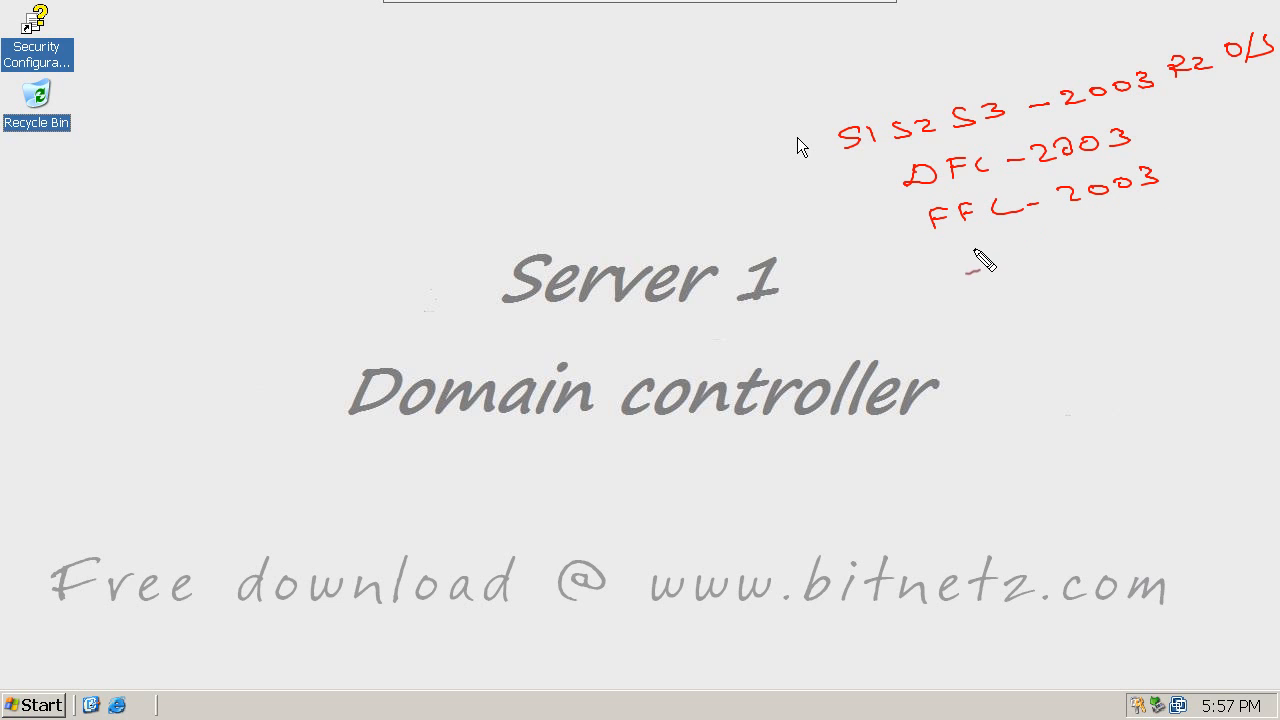
{"action": "left_click_drag", "start_coordinate": [950, 274], "coordinate": [966, 268]}
{"action": "left_click_drag", "start_coordinate": [1108, 114], "coordinate": [1197, 95]}
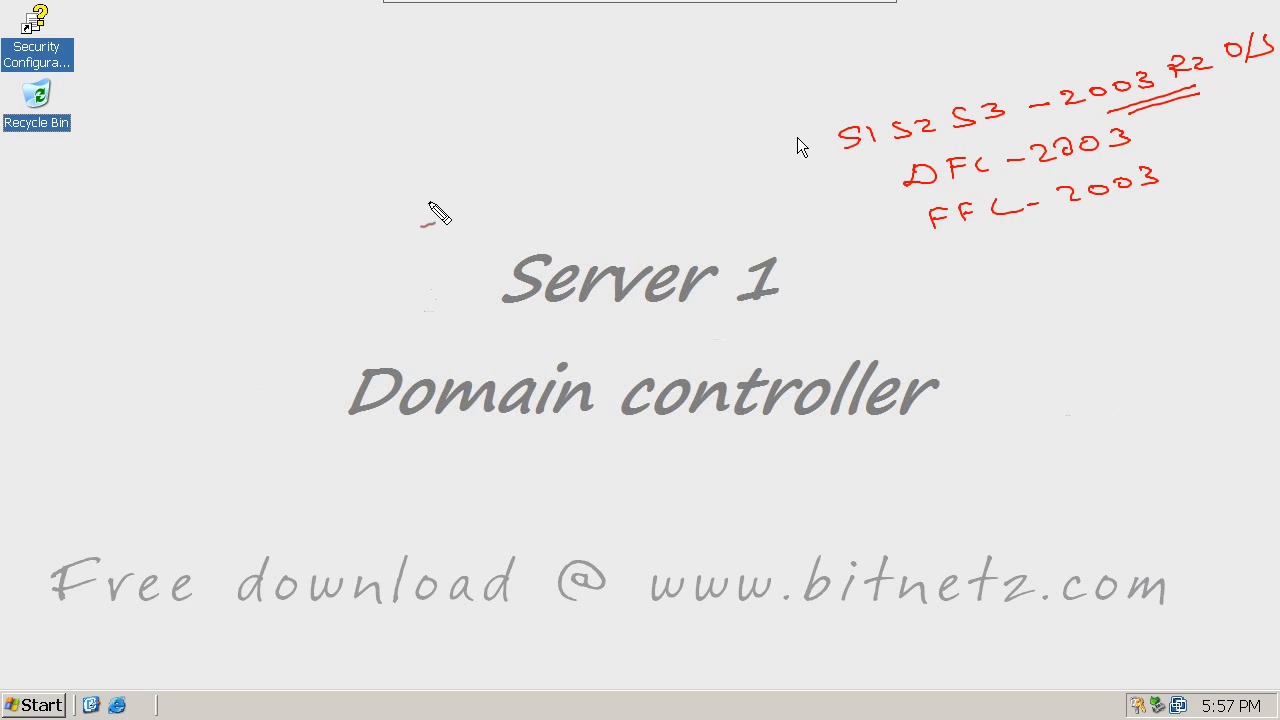
{"action": "key", "text": "Escape"}
Step: Open My Computer and mark the CD drive (D:) and 2003 R2 note in red
{"action": "left_click", "coordinate": [30, 706]}
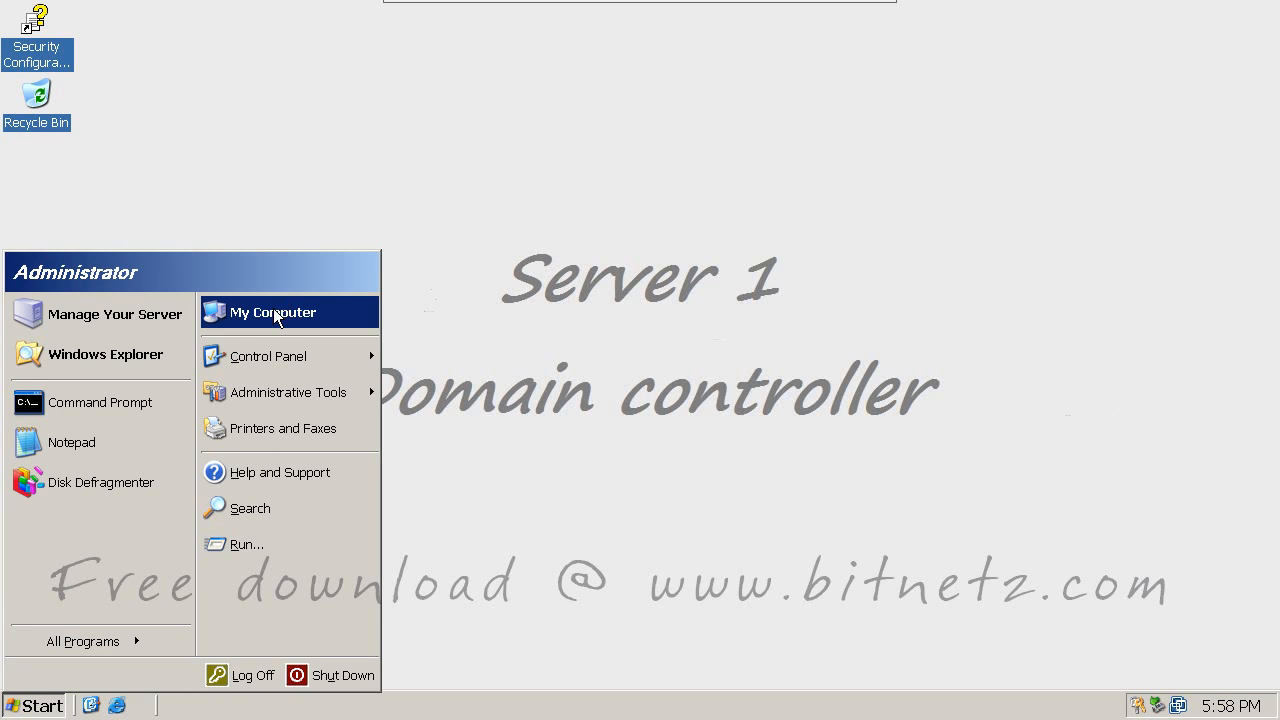
{"action": "left_click", "coordinate": [278, 312]}
{"action": "left_click", "coordinate": [118, 316]}
{"action": "key", "text": "ctrl+2"}
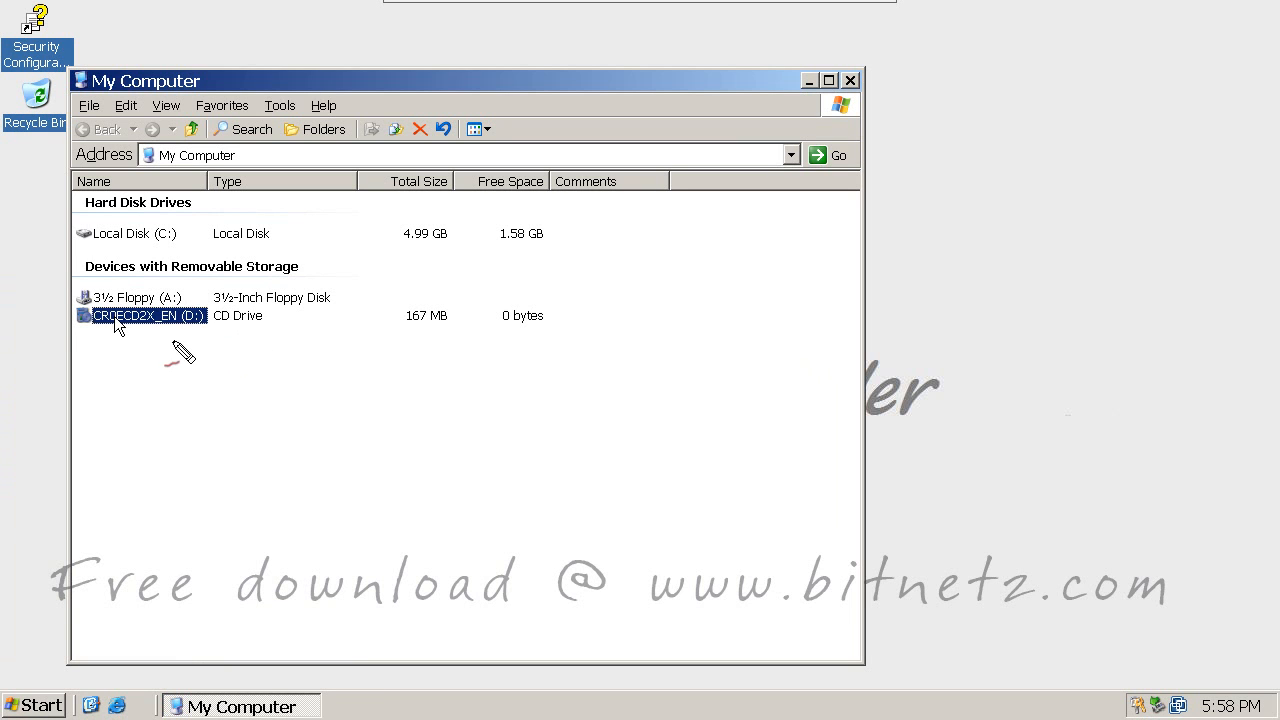
{"action": "mouse_move", "coordinate": [176, 338]}
{"action": "left_mouse_down"}
{"action": "mouse_move", "coordinate": [208, 328]}
{"action": "mouse_move", "coordinate": [226, 362]}
{"action": "mouse_move", "coordinate": [212, 398]}
{"action": "mouse_move", "coordinate": [423, 316]}
{"action": "mouse_move", "coordinate": [371, 343]}
{"action": "mouse_move", "coordinate": [434, 300]}
{"action": "left_mouse_up"}
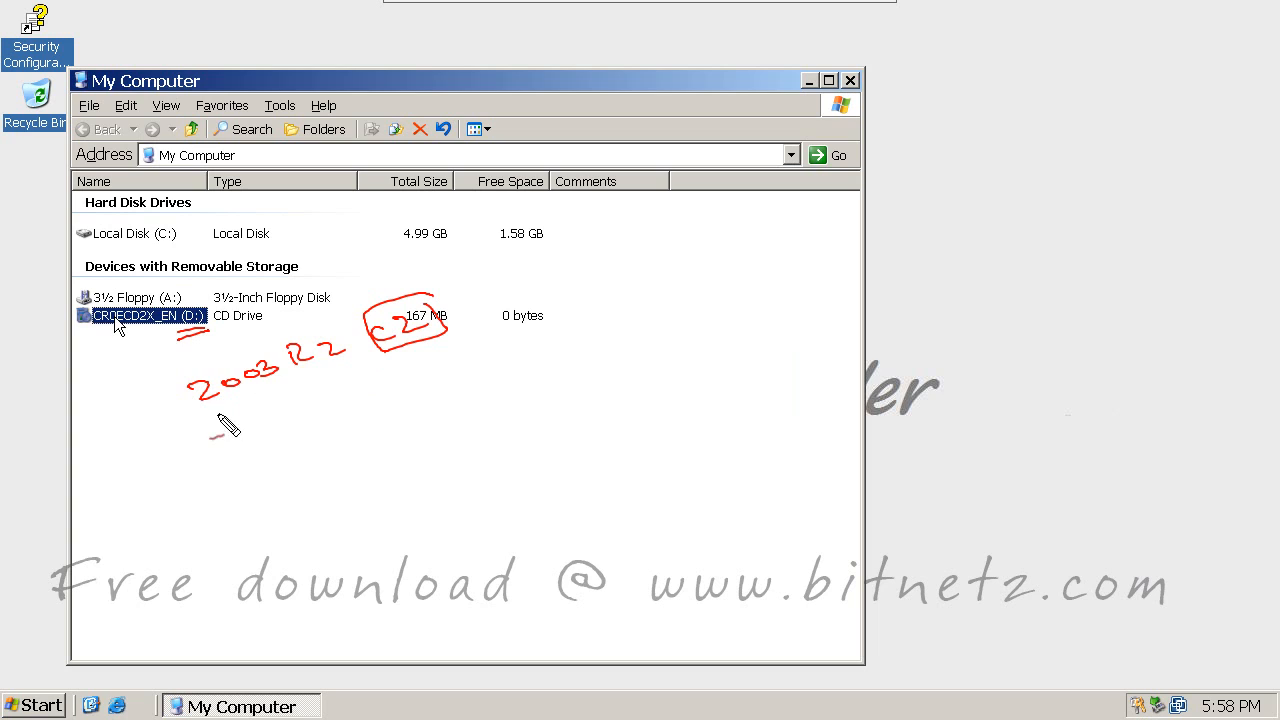
{"action": "left_click_drag", "start_coordinate": [207, 416], "coordinate": [318, 364]}
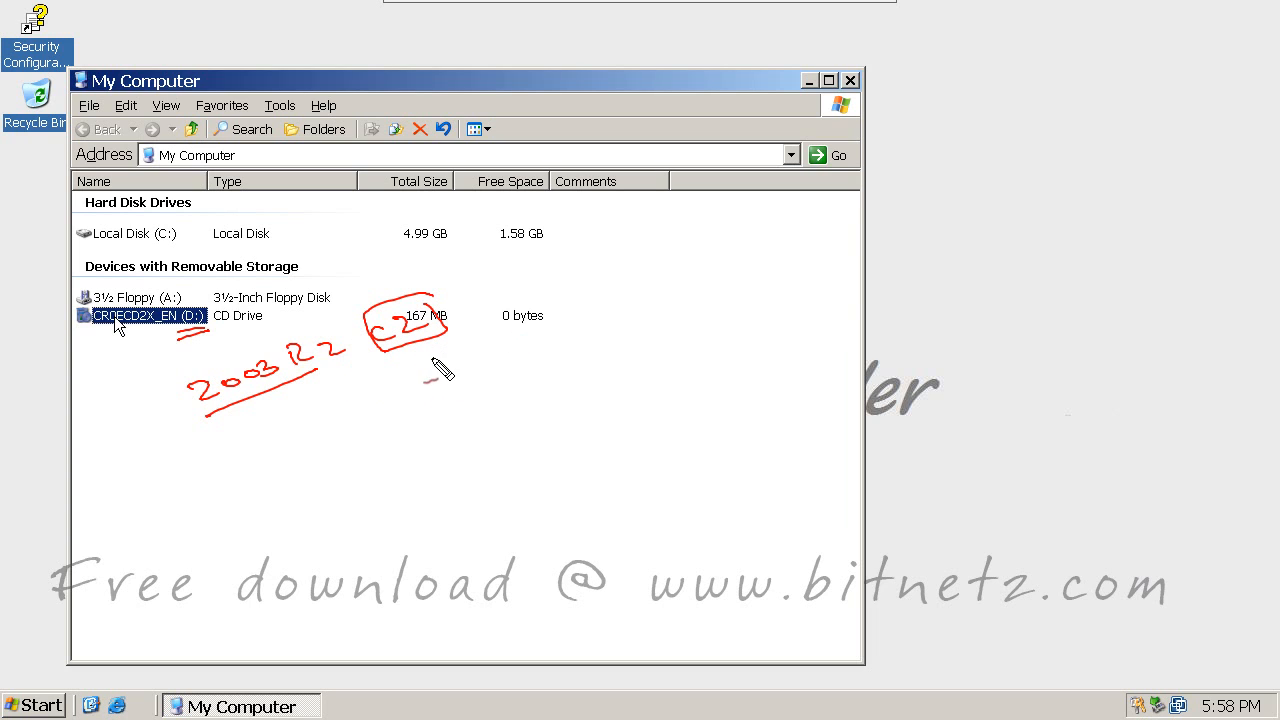
{"action": "left_click_drag", "start_coordinate": [432, 357], "coordinate": [463, 353]}
{"action": "key", "text": "Escape"}
Step: Open the CD drive and browse to the D:\CMPNENTS\R2\ADPREP folder
{"action": "right_click", "coordinate": [126, 474]}
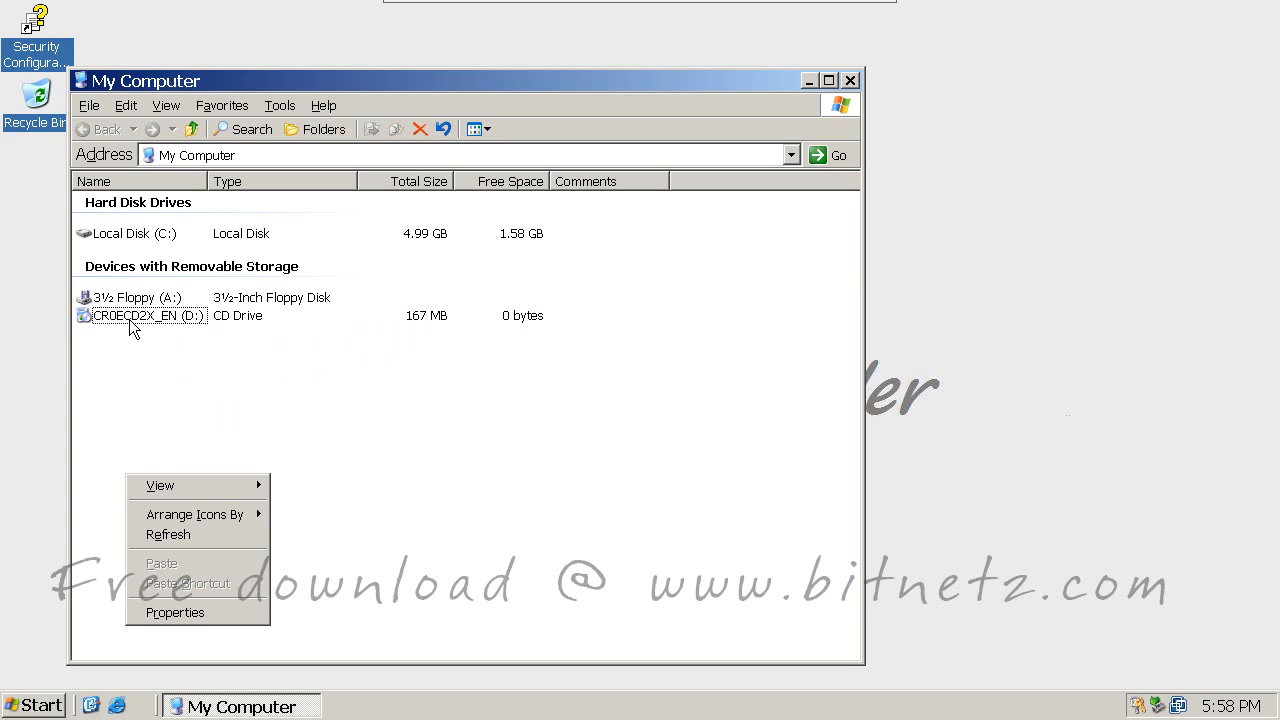
{"action": "right_click", "coordinate": [130, 318]}
{"action": "left_click", "coordinate": [173, 372]}
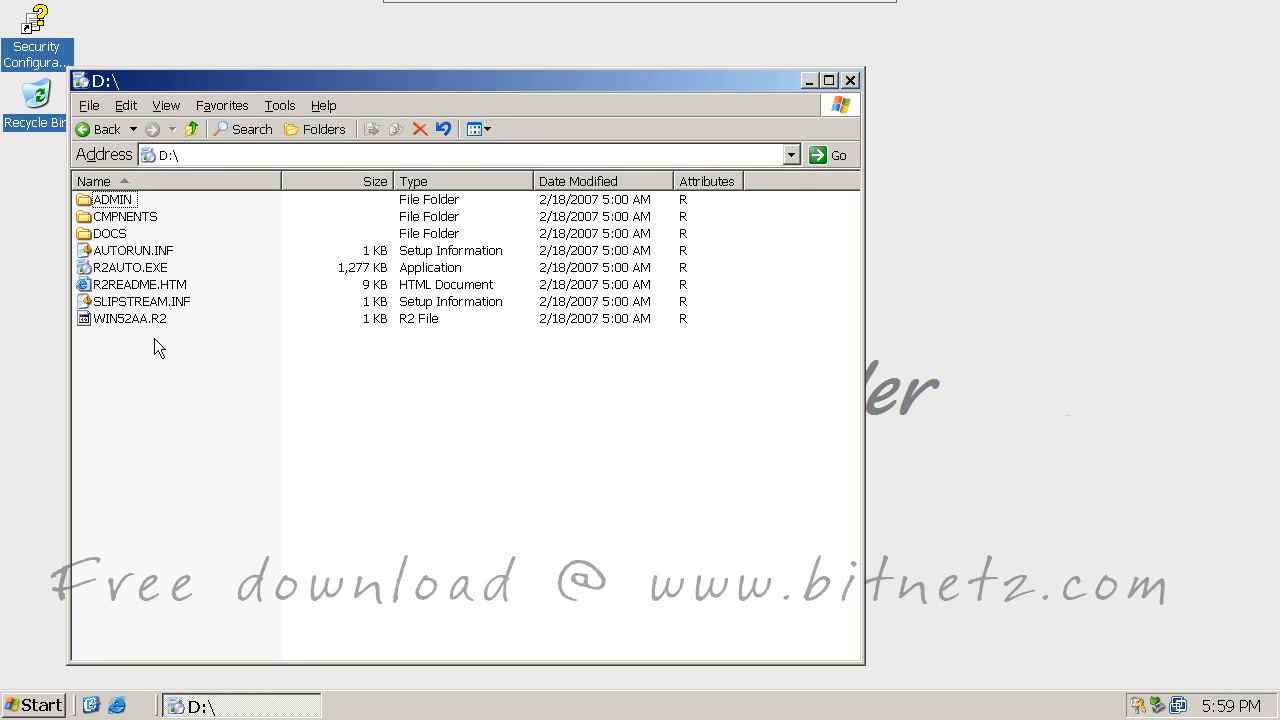
{"action": "double_click", "coordinate": [133, 222]}
{"action": "double_click", "coordinate": [84, 200]}
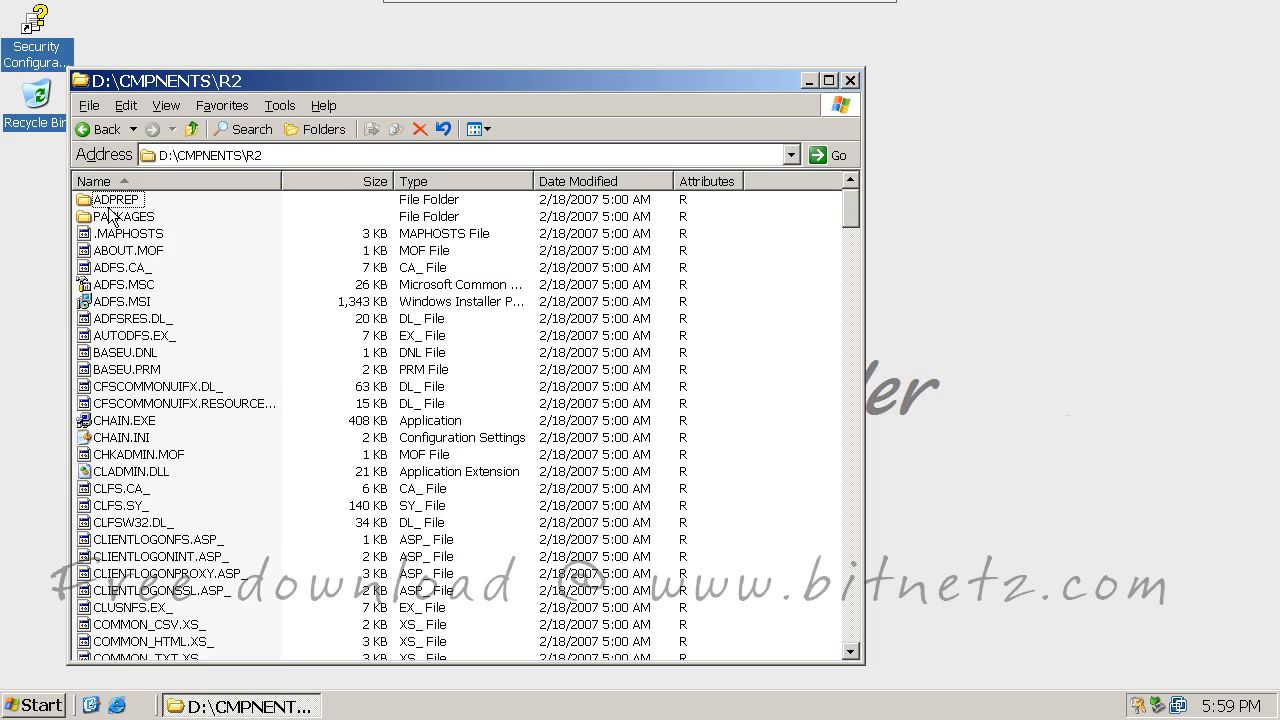
{"action": "left_click", "coordinate": [119, 206]}
{"action": "double_click", "coordinate": [119, 205]}
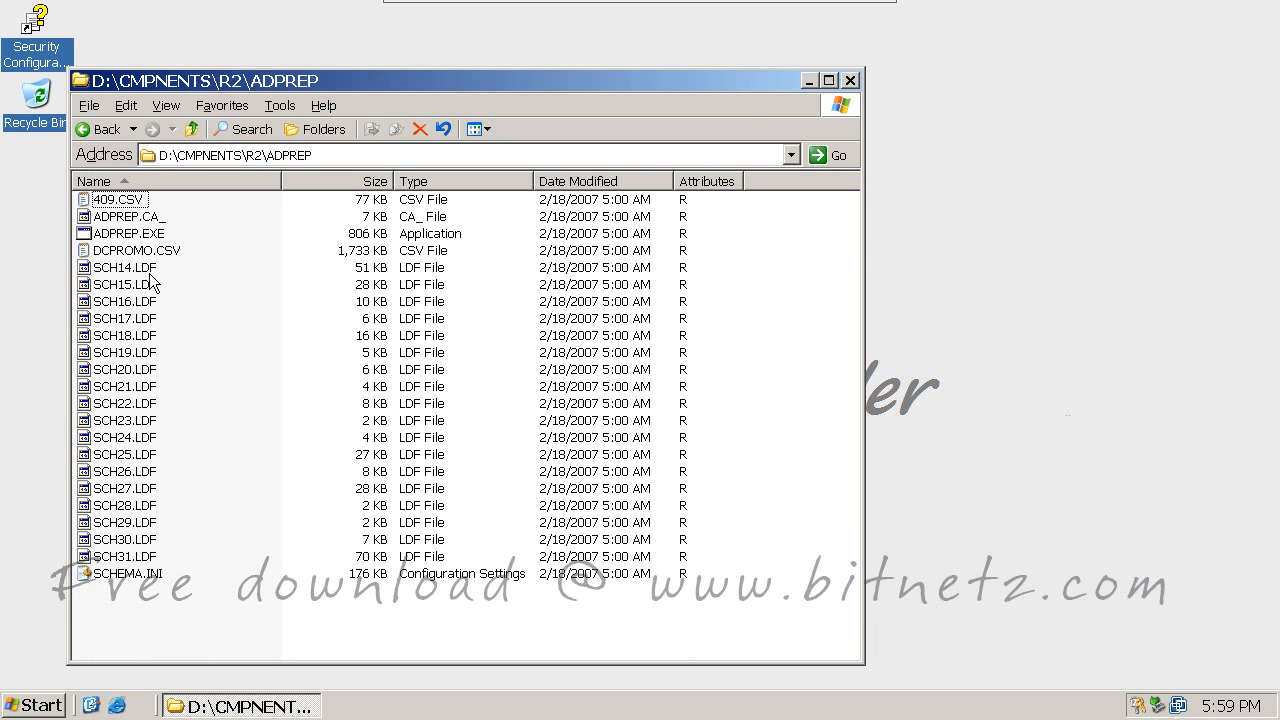
Step: Select ADPREP.EXE and highlight the folder path in the address bar
{"action": "left_click", "coordinate": [110, 236]}
{"action": "mouse_move", "coordinate": [112, 240]}
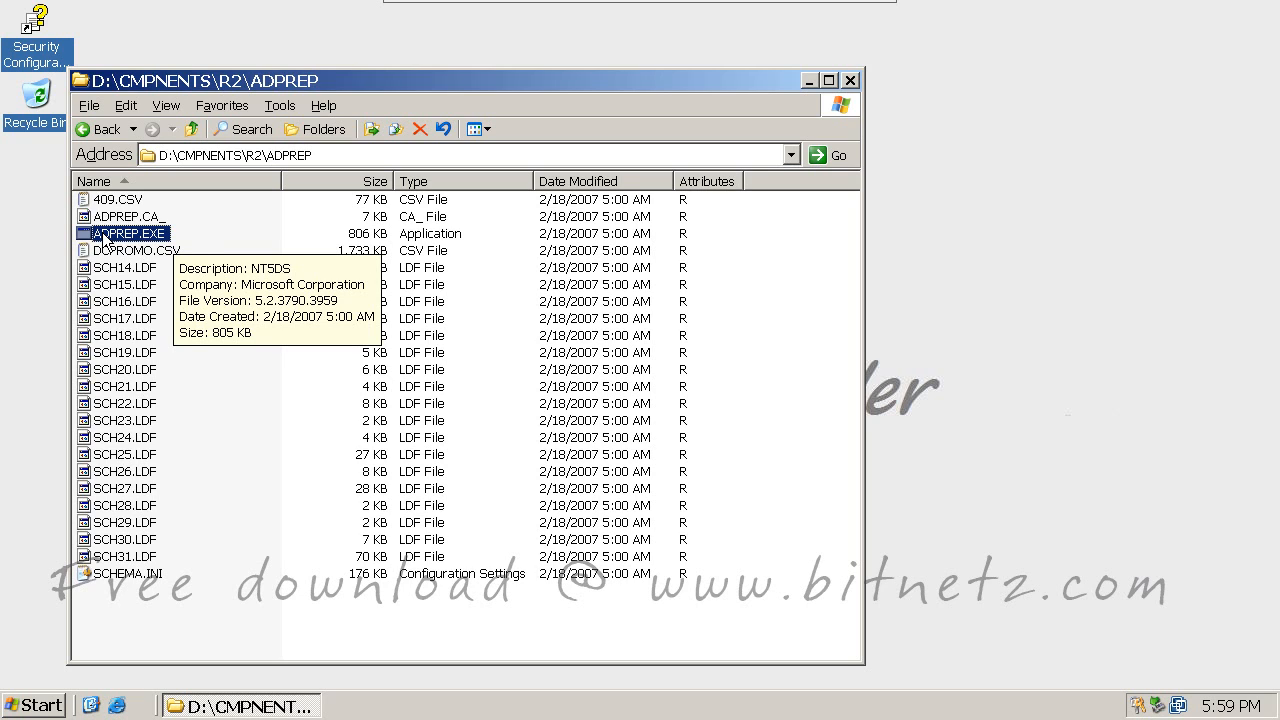
{"action": "left_click", "coordinate": [206, 158]}
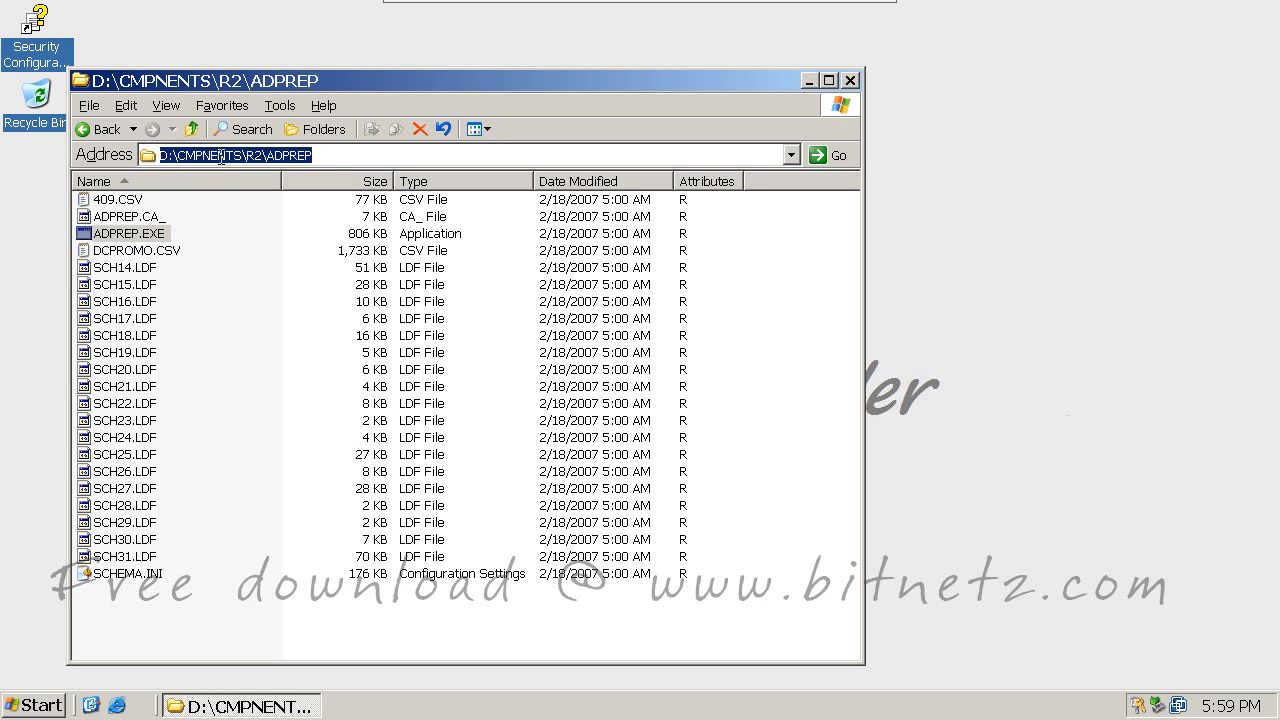
{"action": "left_click", "coordinate": [33, 705]}
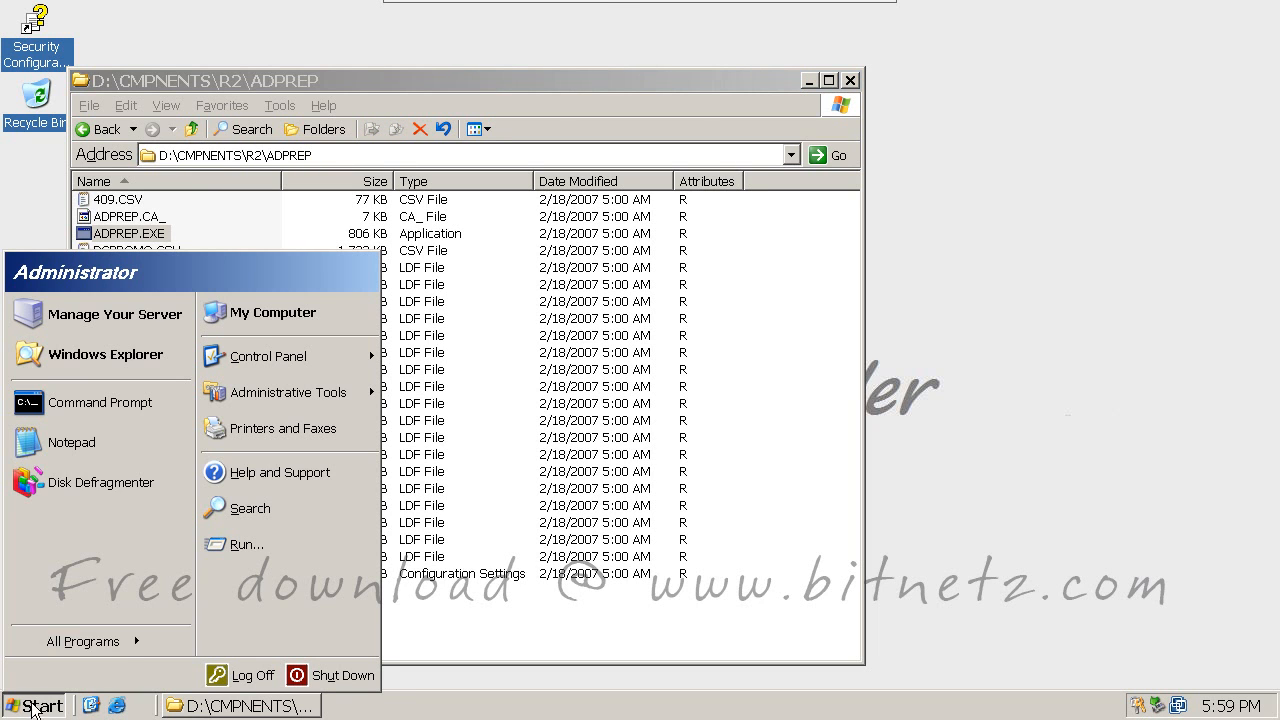
Step: Open a Command Prompt and switch it to drive D:
{"action": "left_click", "coordinate": [60, 413]}
{"action": "left_click_drag", "start_coordinate": [358, 37], "coordinate": [686, 197]}
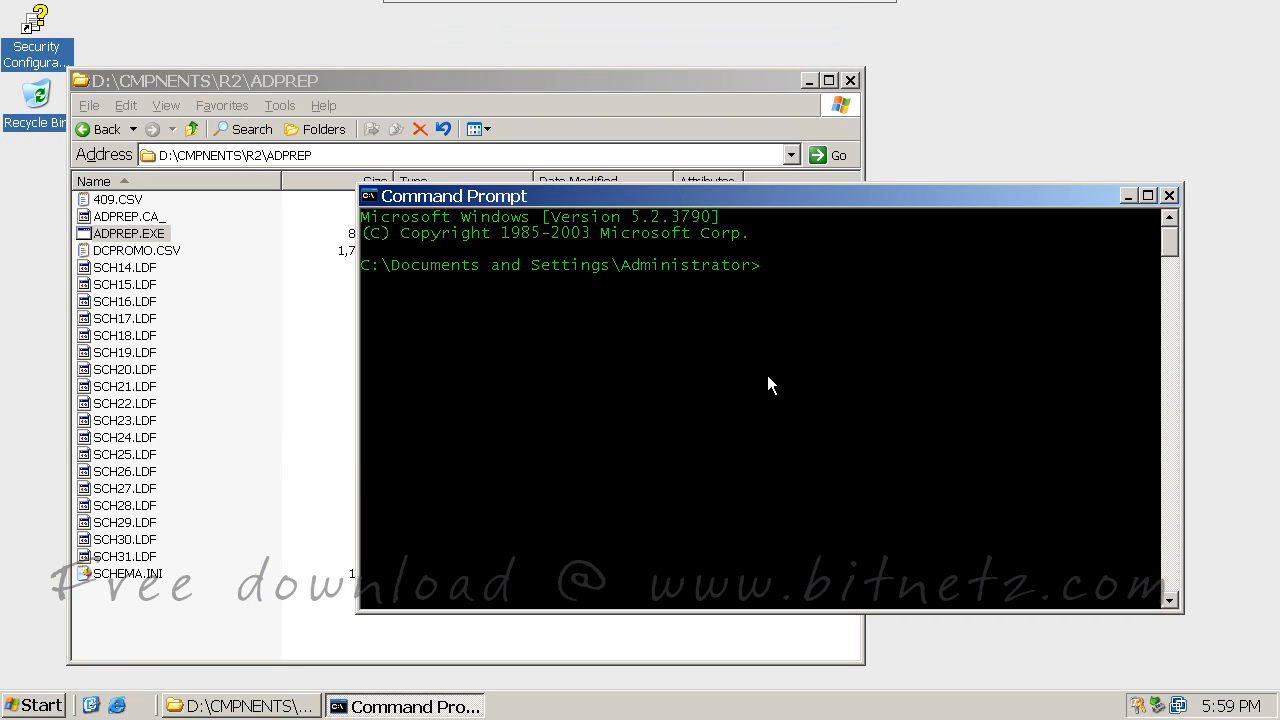
{"action": "type", "text": "d"}
{"action": "type", "text": ":"}
{"action": "key", "text": "Return"}
Step: Copy the CMPNENTS\R2\ADPREP path from Explorer and cd into it in the console
{"action": "left_click", "coordinate": [222, 155]}
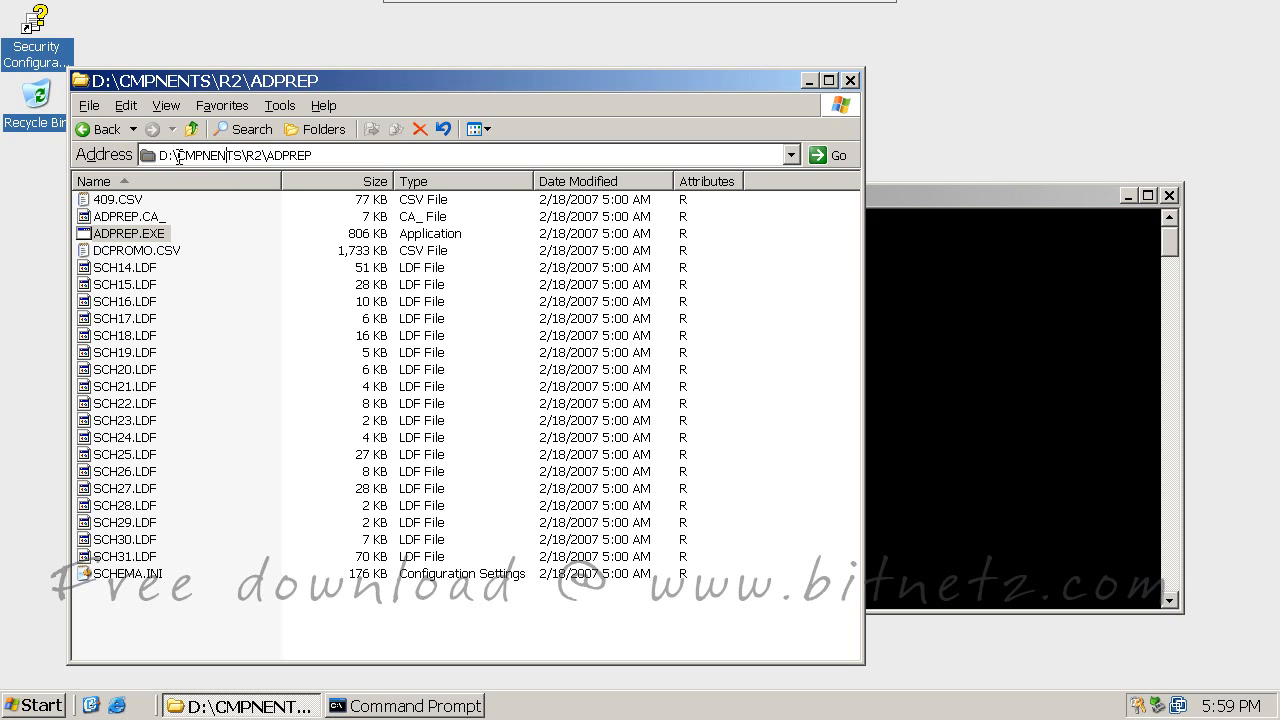
{"action": "left_click_drag", "start_coordinate": [178, 157], "coordinate": [349, 158]}
{"action": "right_click", "coordinate": [290, 160]}
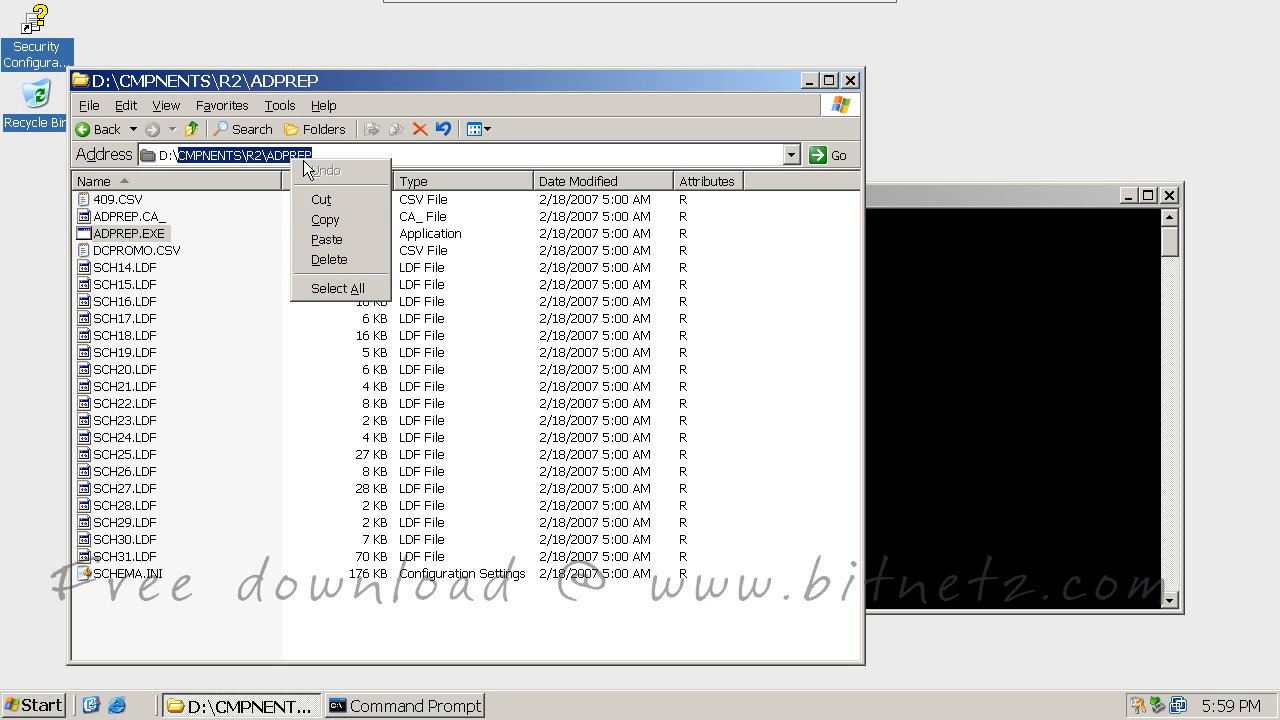
{"action": "left_click", "coordinate": [322, 222]}
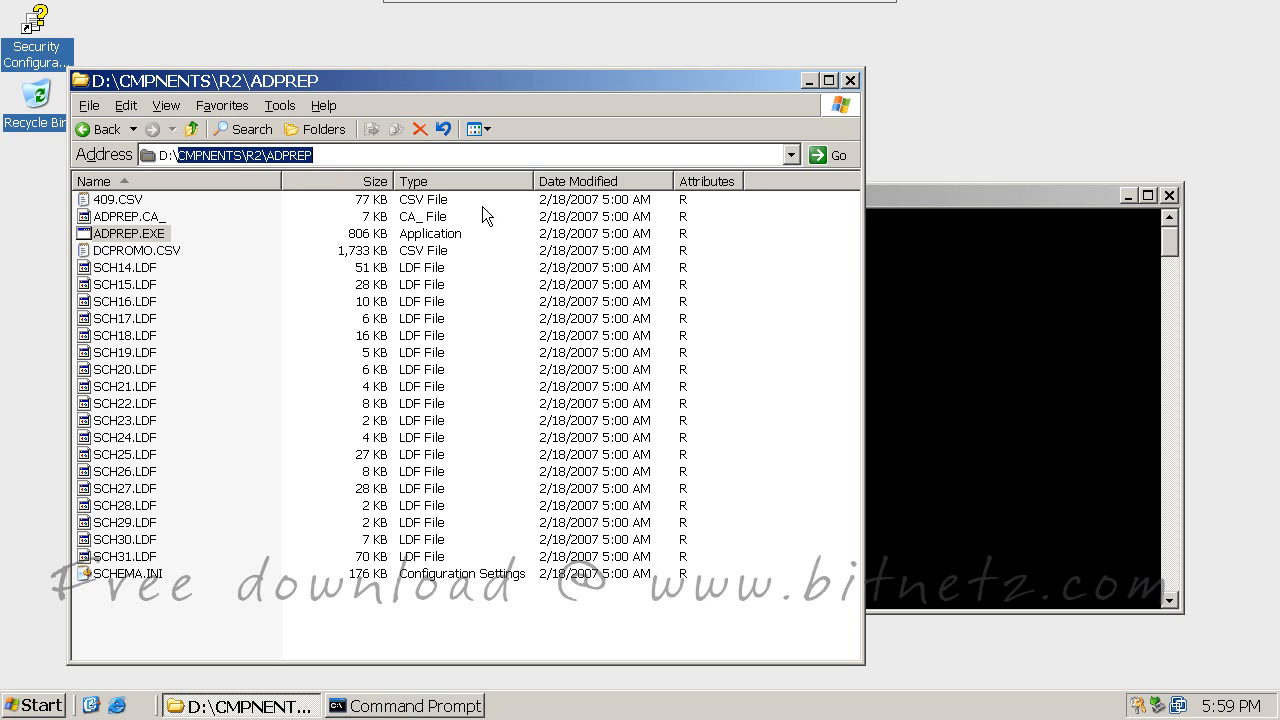
{"action": "left_click", "coordinate": [809, 82]}
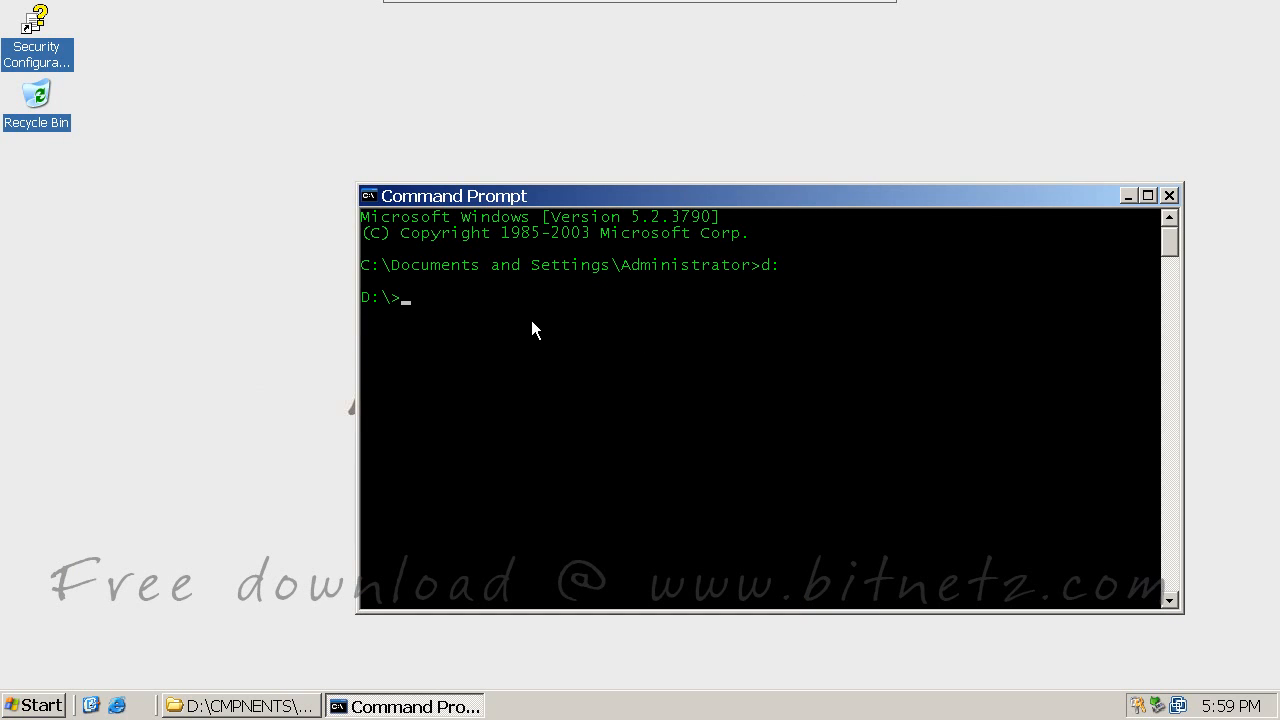
{"action": "type", "text": "cd"}
{"action": "right_click", "coordinate": [499, 328]}
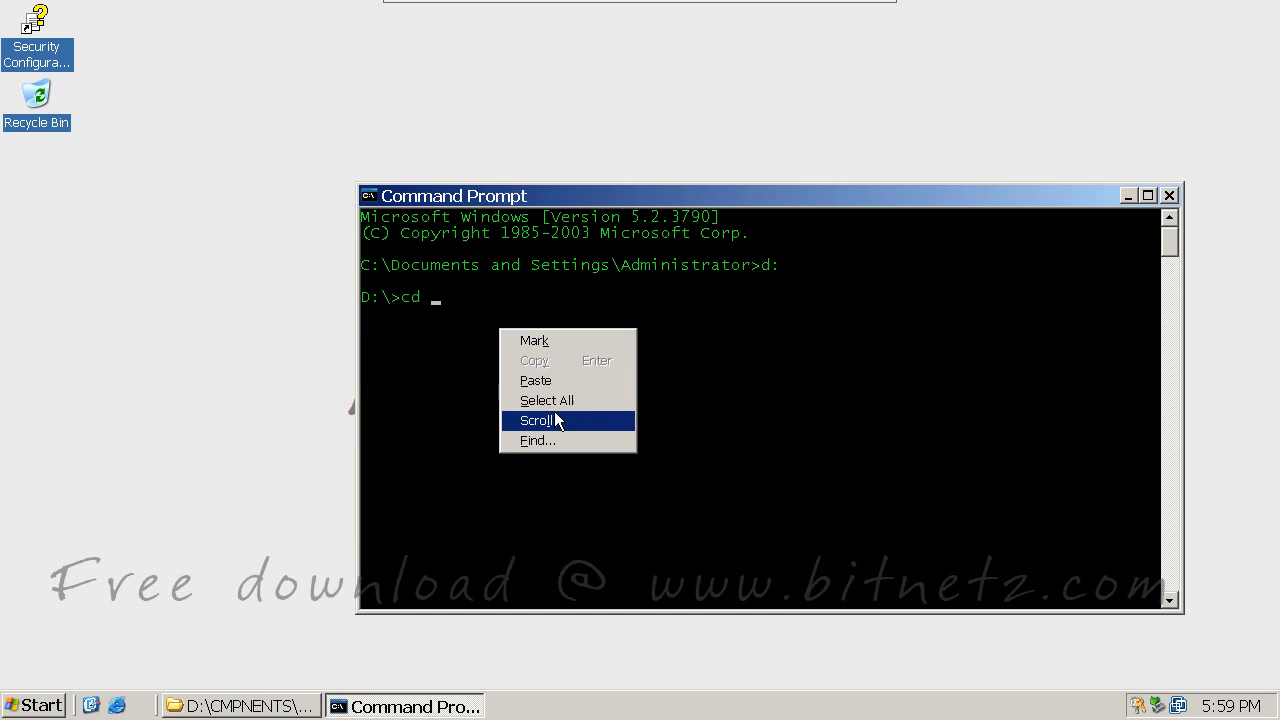
{"action": "left_click", "coordinate": [555, 382]}
{"action": "key", "text": "Return"}
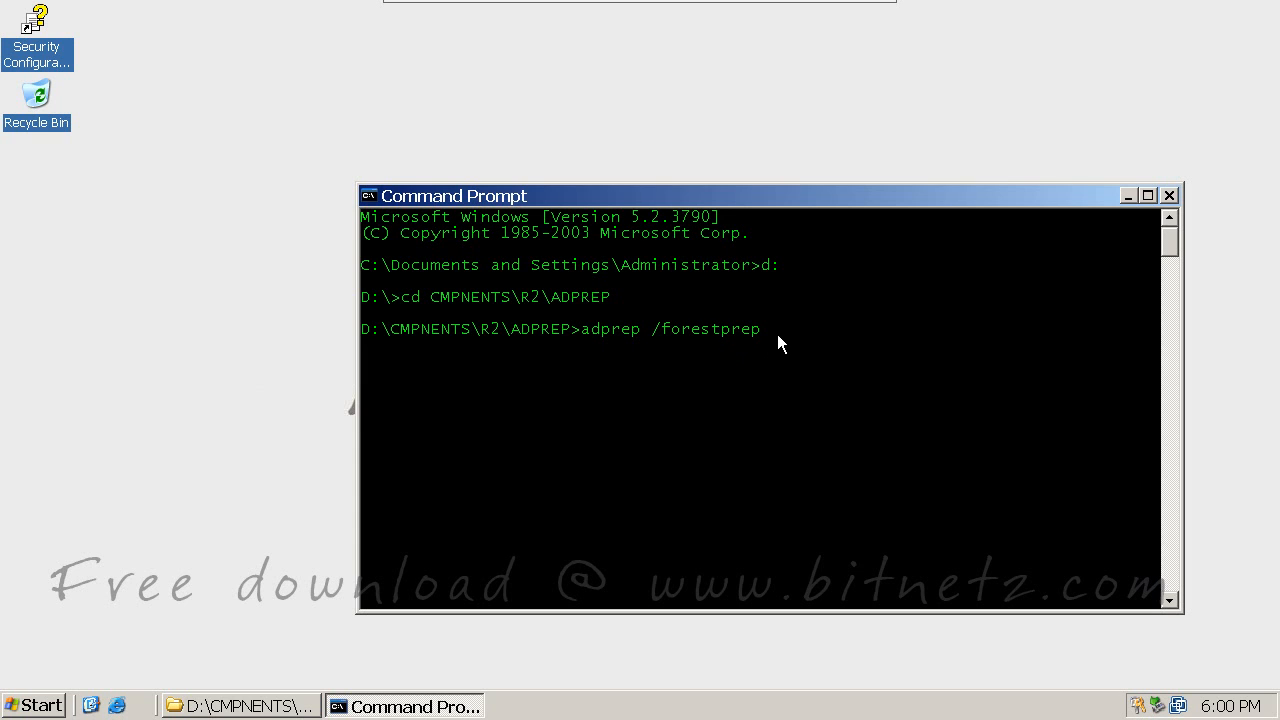
Step: Run adprep /forestprep, answer C to continue, then close the console
{"action": "key", "text": "Return"}
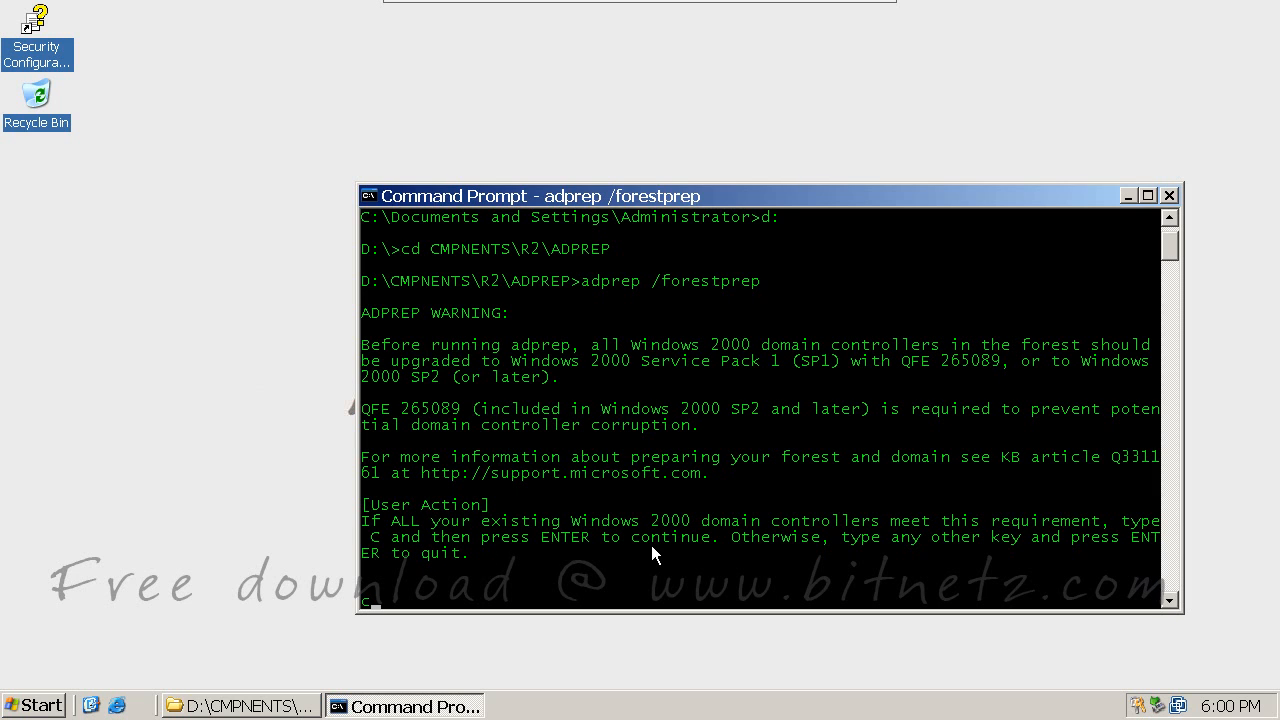
{"action": "type", "text": "C"}
{"action": "key", "text": "Return"}
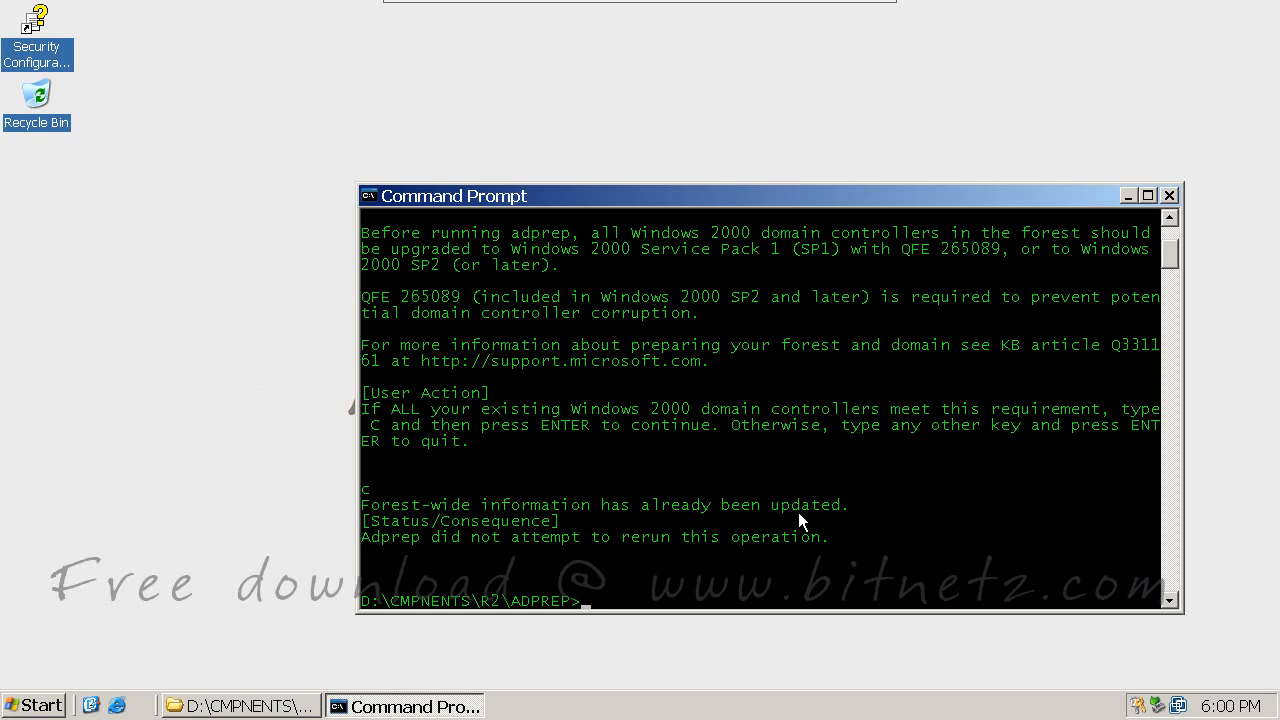
{"action": "left_click", "coordinate": [1170, 195]}
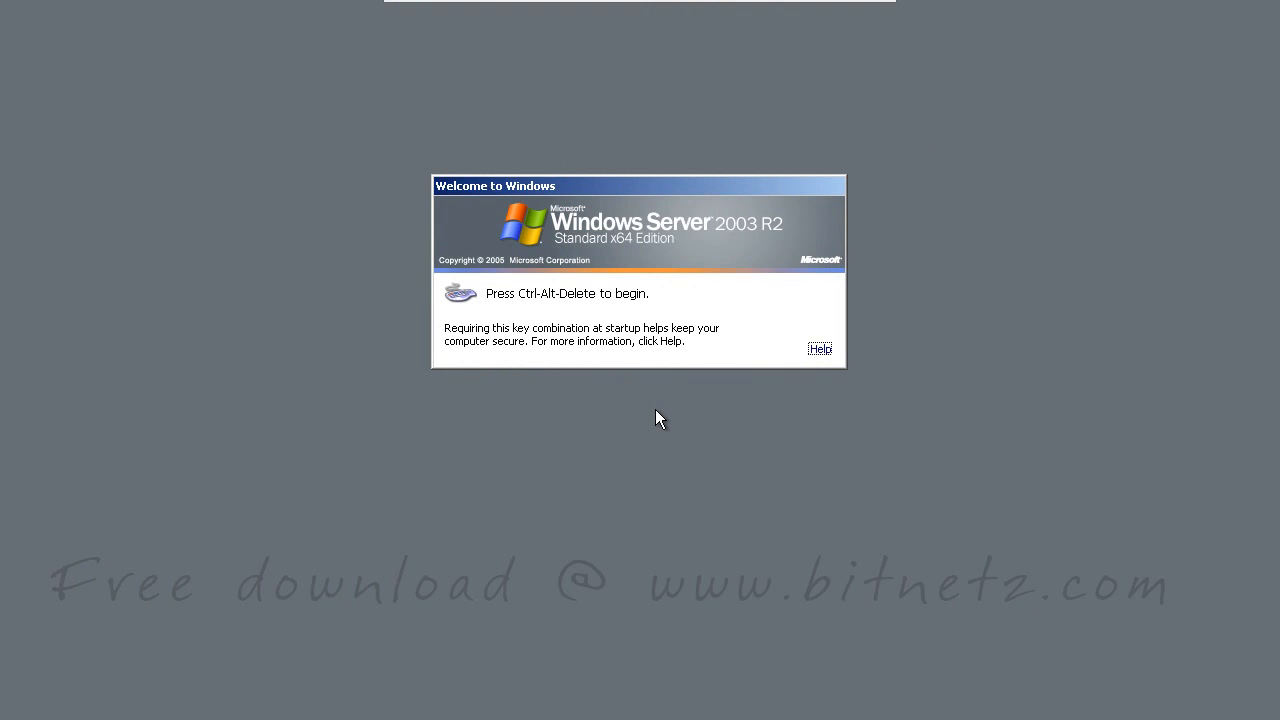
Step: Log on to the BITNETZ domain as administrator with the account password
{"action": "key", "text": "ctrl+alt+Delete"}
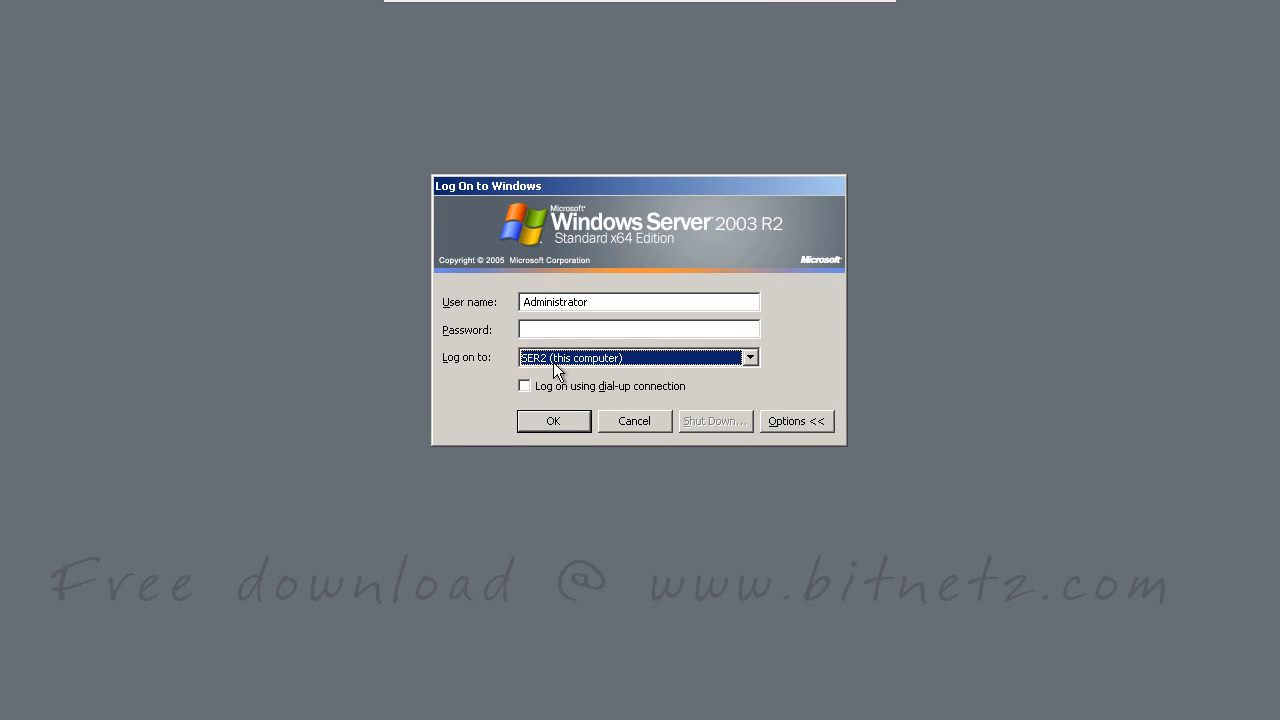
{"action": "left_click", "coordinate": [751, 357]}
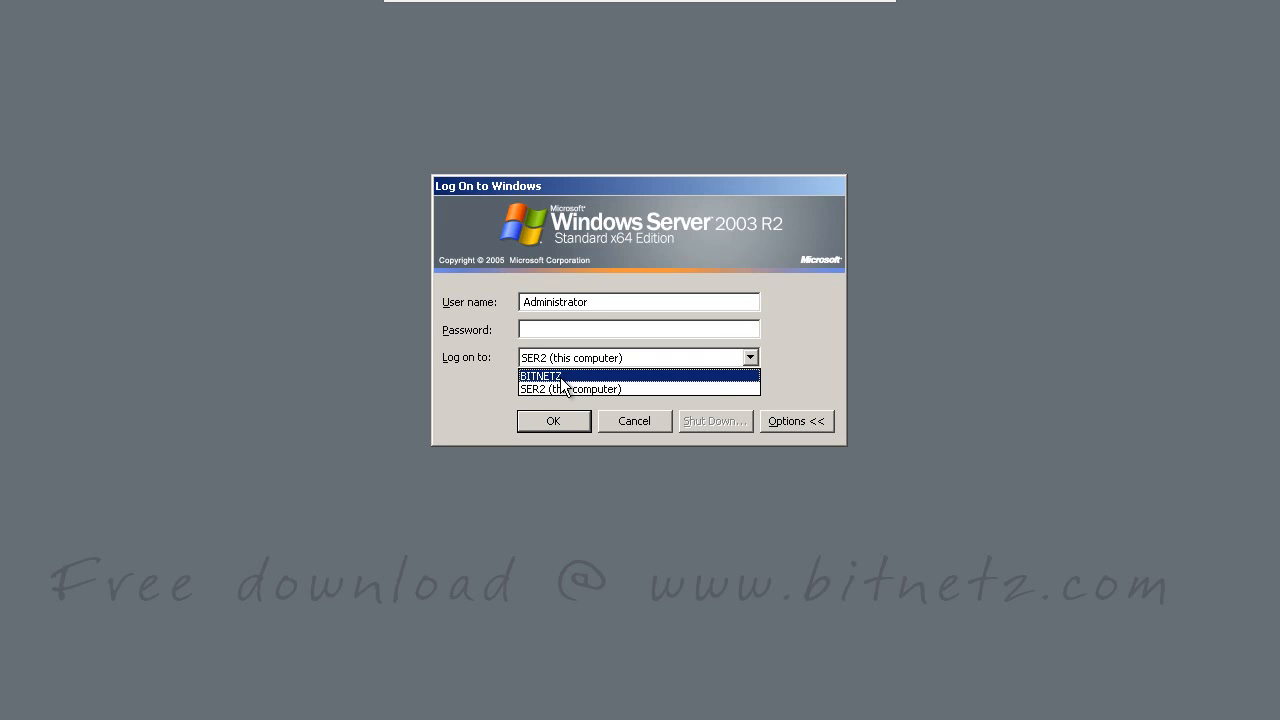
{"action": "left_click", "coordinate": [562, 377]}
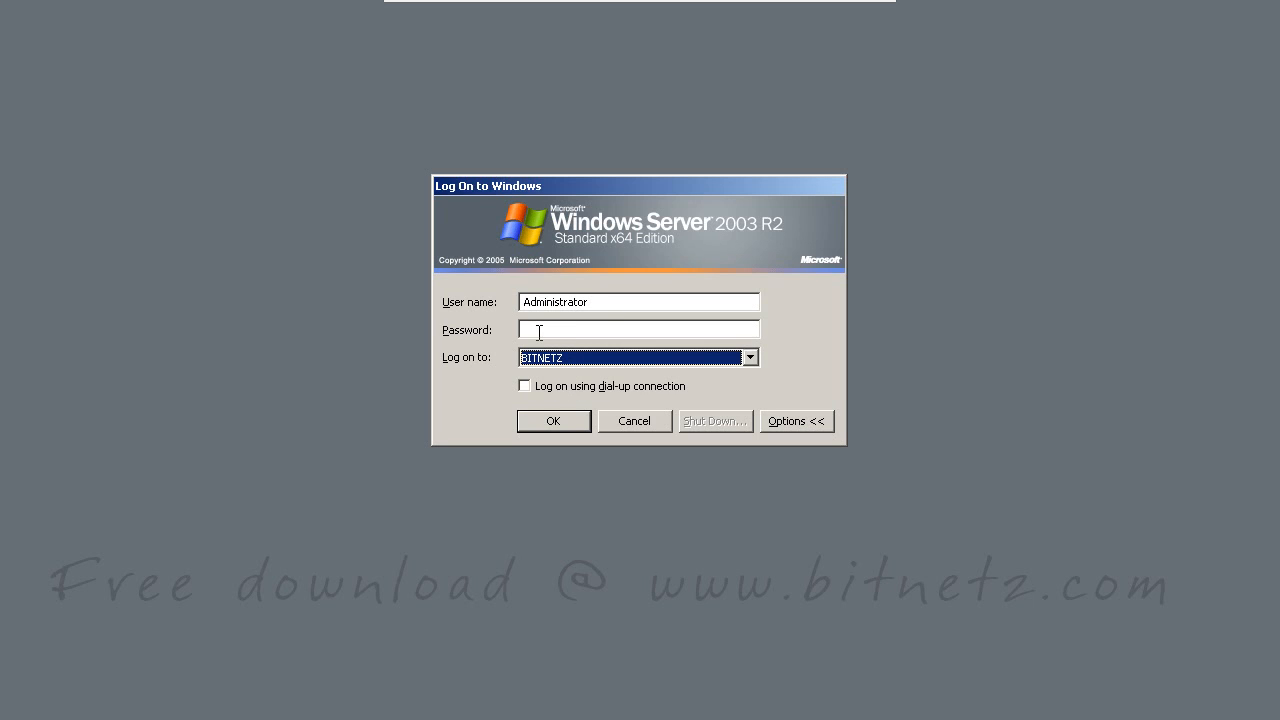
{"action": "left_click", "coordinate": [539, 332]}
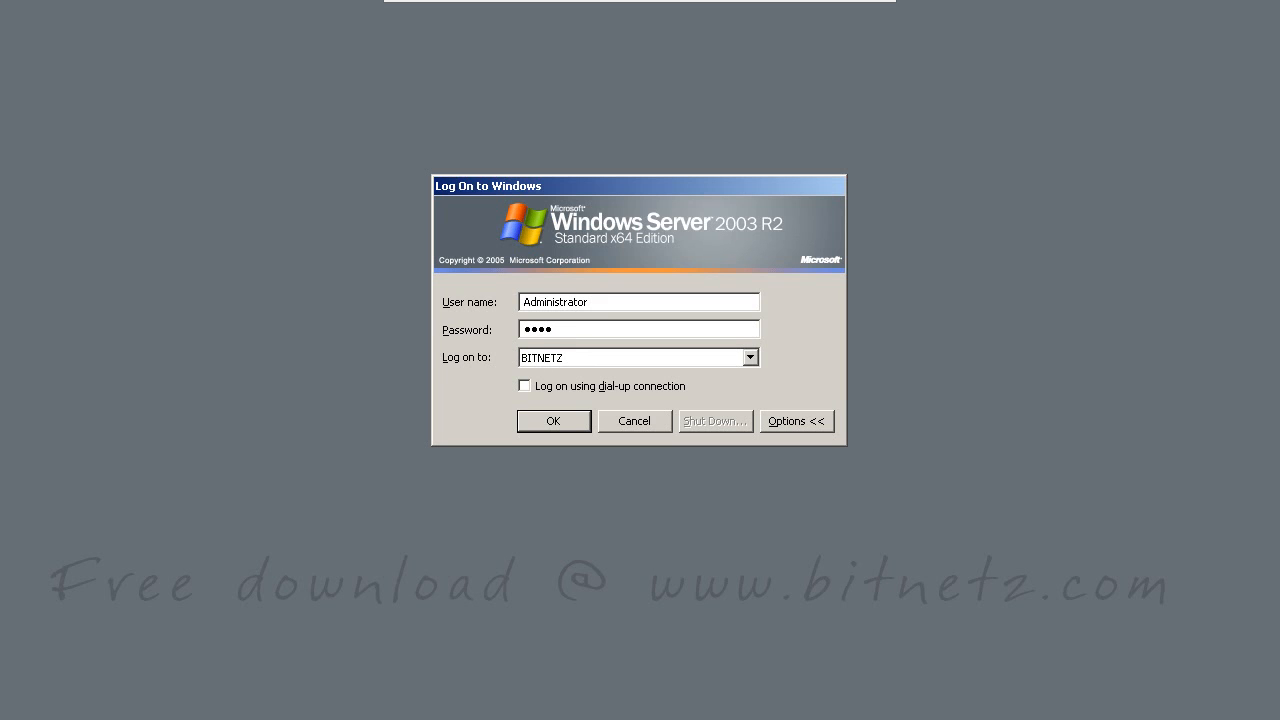
{"action": "left_click", "coordinate": [553, 420]}
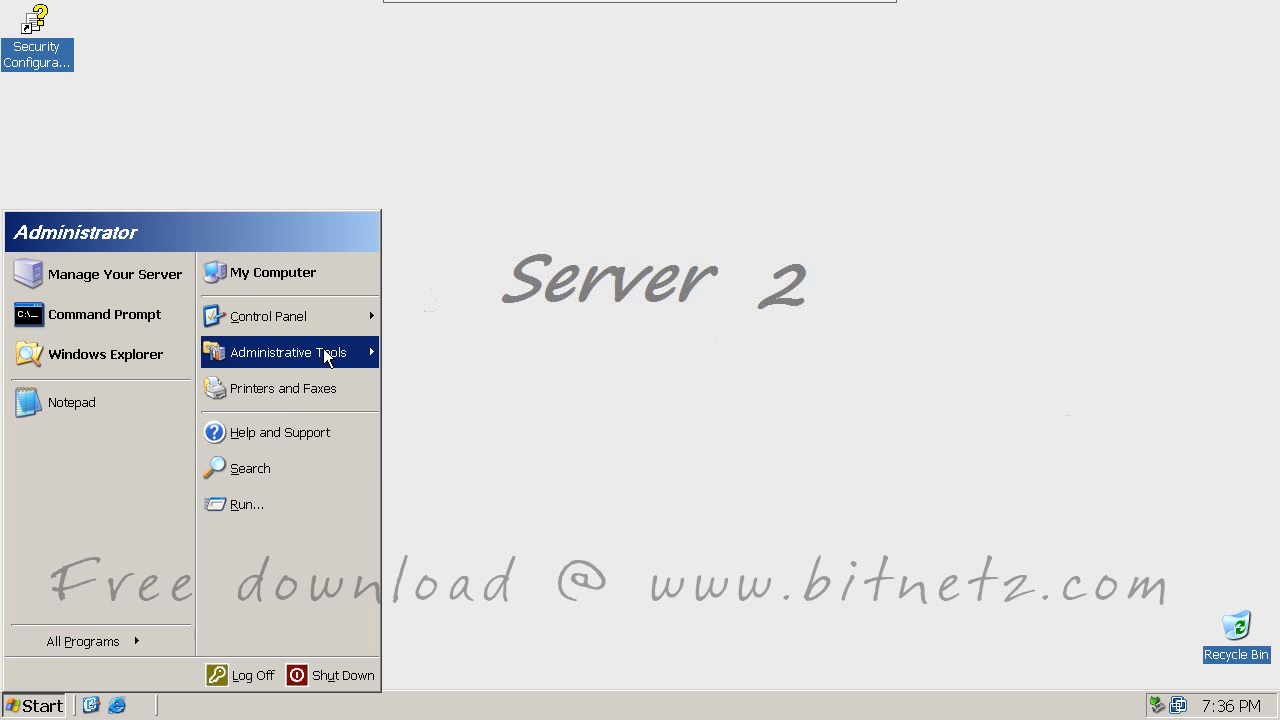
{"action": "mouse_move", "coordinate": [326, 356]}
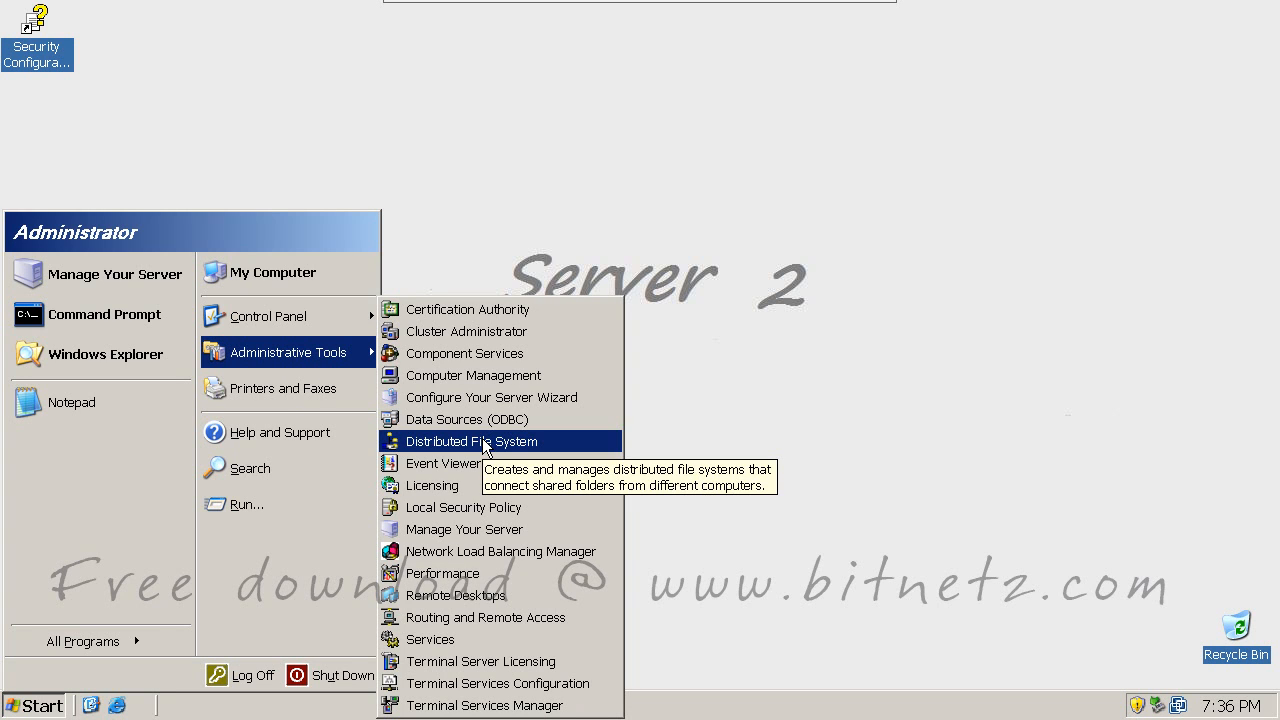
{"action": "left_click", "coordinate": [486, 443]}
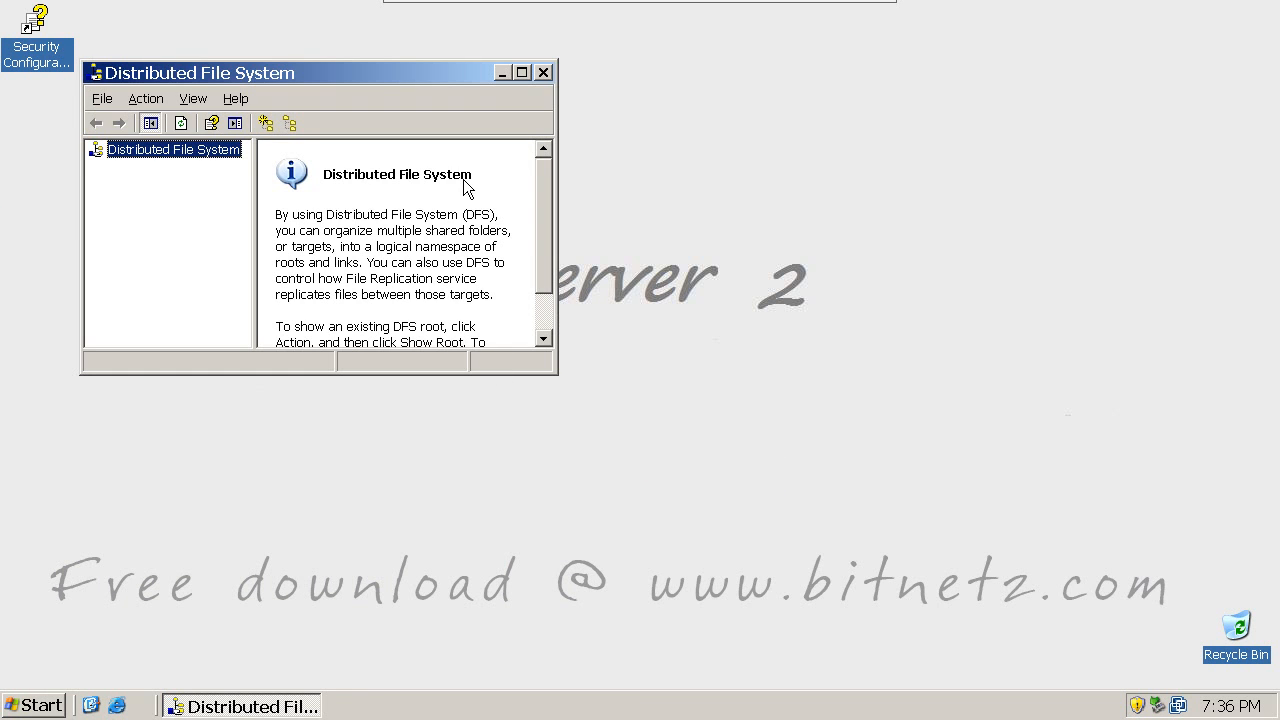
{"action": "mouse_move", "coordinate": [652, 177]}
{"action": "left_mouse_down"}
{"action": "mouse_move", "coordinate": [649, 166]}
{"action": "mouse_move", "coordinate": [686, 177]}
{"action": "mouse_move", "coordinate": [762, 158]}
{"action": "left_mouse_up"}
{"action": "left_click_drag", "start_coordinate": [657, 208], "coordinate": [683, 211]}
{"action": "mouse_move", "coordinate": [694, 203]}
{"action": "left_mouse_down"}
{"action": "mouse_move", "coordinate": [760, 210]}
{"action": "mouse_move", "coordinate": [870, 187]}
{"action": "left_mouse_up"}
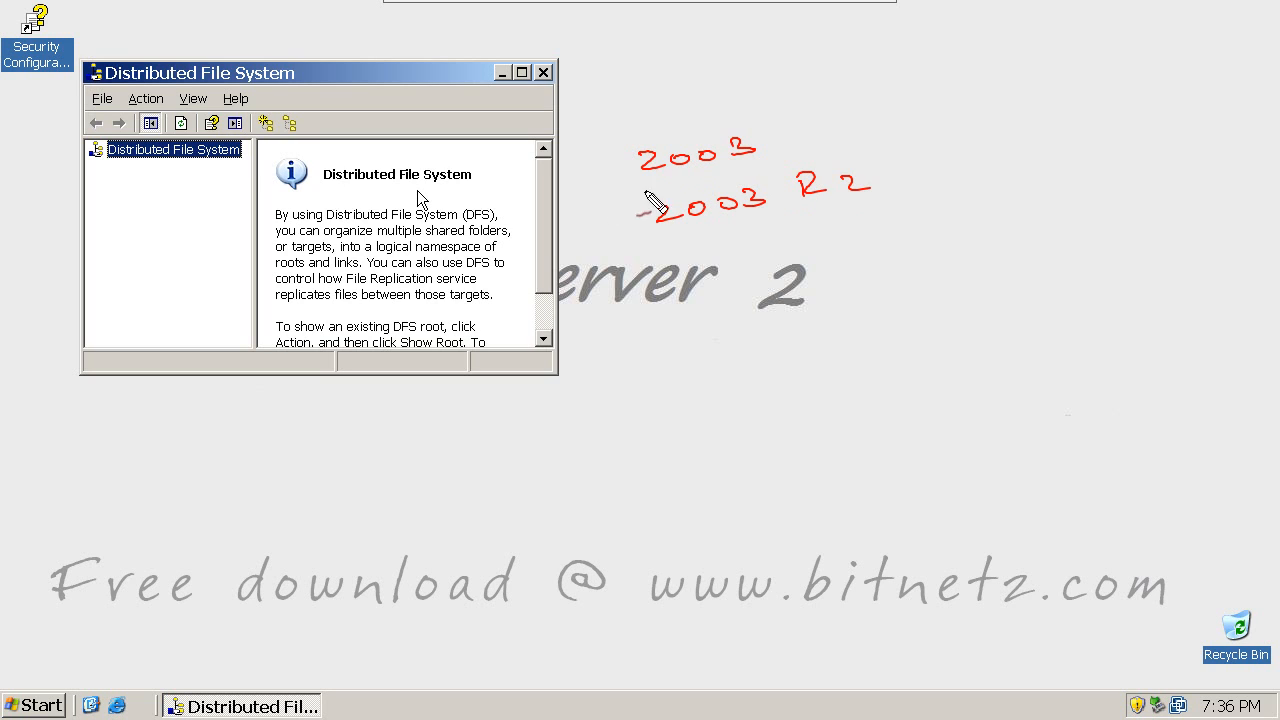
{"action": "left_click_drag", "start_coordinate": [648, 184], "coordinate": [737, 168]}
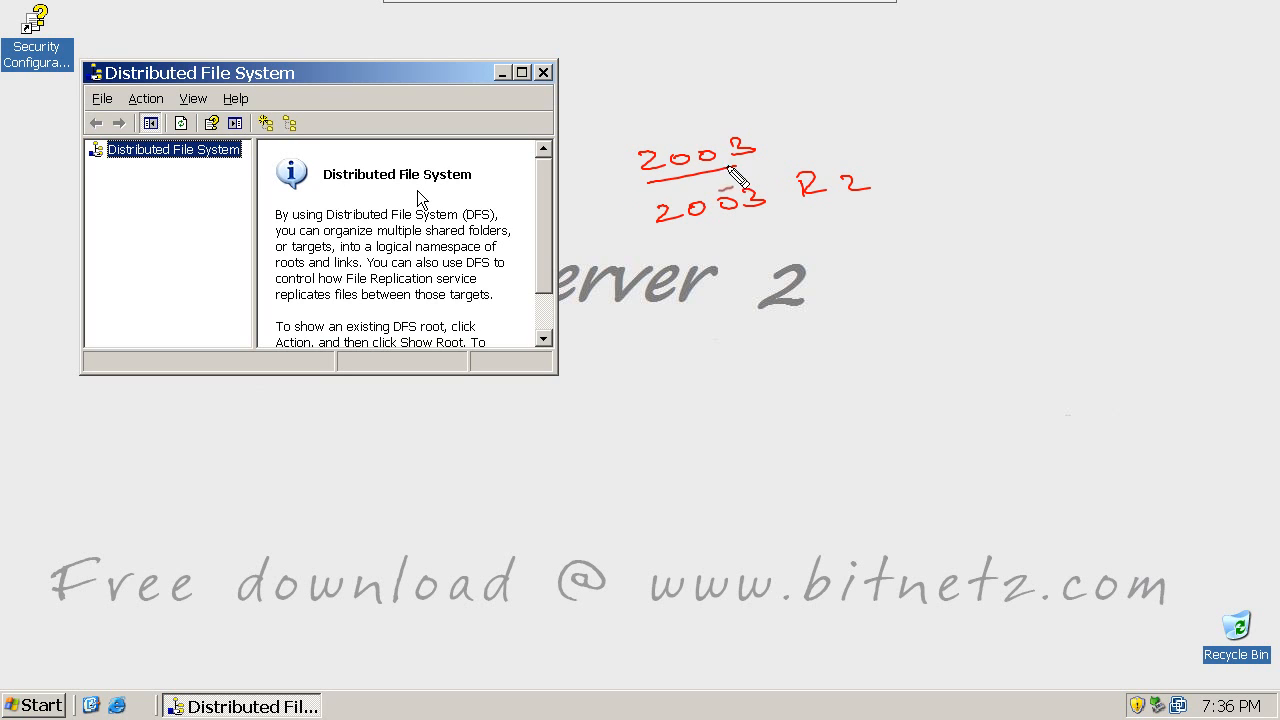
{"action": "left_click_drag", "start_coordinate": [652, 192], "coordinate": [737, 174]}
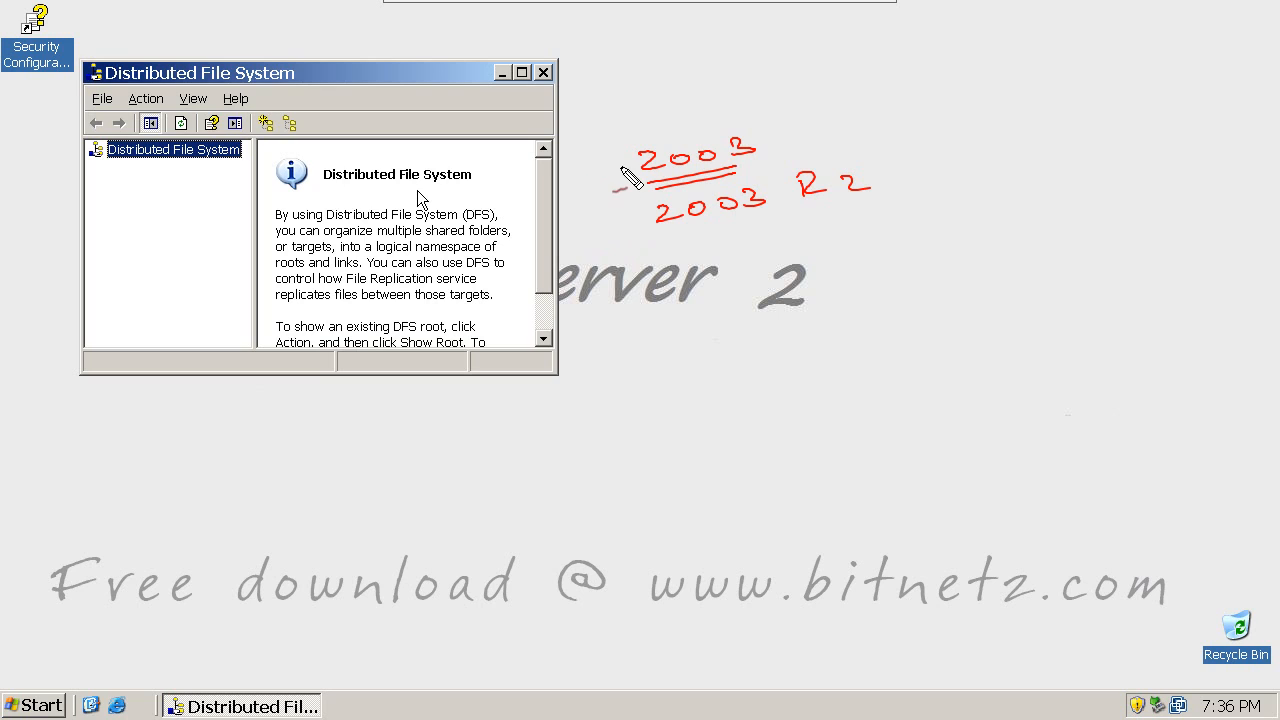
{"action": "mouse_move", "coordinate": [630, 170]}
{"action": "left_mouse_down"}
{"action": "mouse_move", "coordinate": [482, 185]}
{"action": "mouse_move", "coordinate": [505, 198]}
{"action": "left_mouse_up"}
{"action": "mouse_move", "coordinate": [372, 186]}
{"action": "left_mouse_down"}
{"action": "mouse_move", "coordinate": [362, 205]}
{"action": "mouse_move", "coordinate": [527, 150]}
{"action": "left_mouse_up"}
{"action": "left_click_drag", "start_coordinate": [368, 212], "coordinate": [486, 190]}
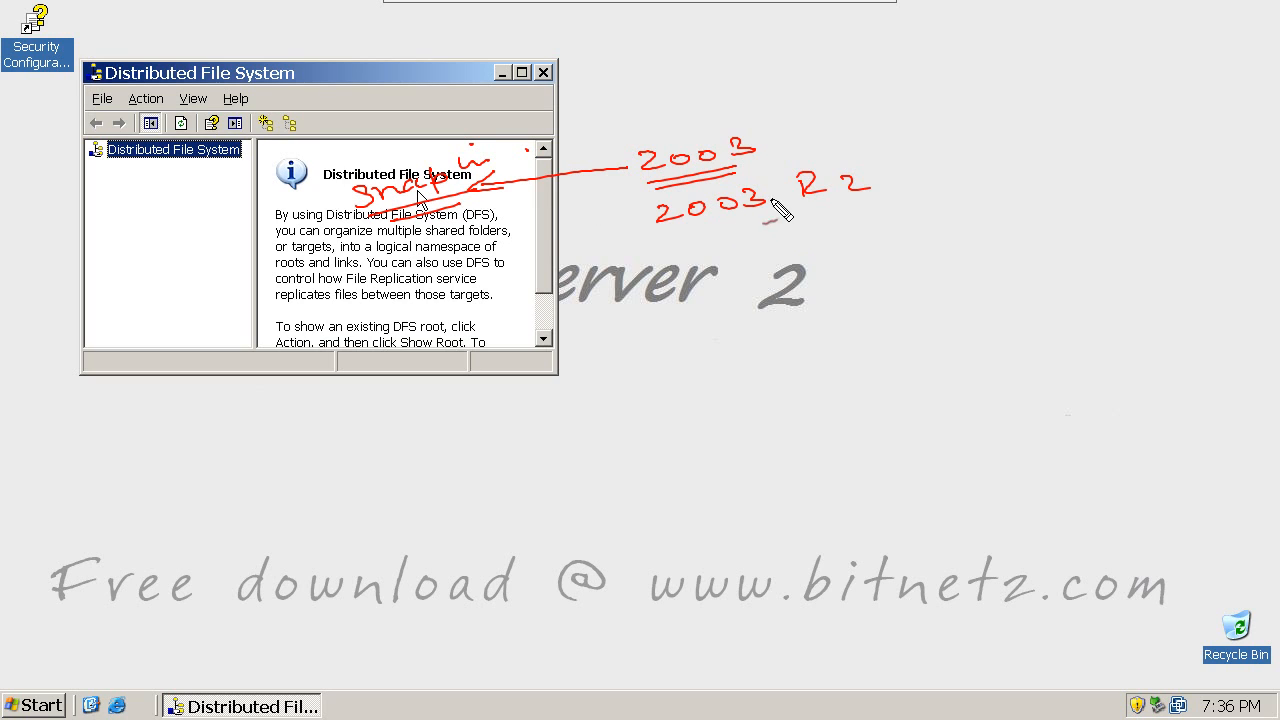
{"action": "mouse_move", "coordinate": [884, 186]}
{"action": "left_mouse_down"}
{"action": "mouse_move", "coordinate": [933, 175]}
{"action": "mouse_move", "coordinate": [918, 183]}
{"action": "left_mouse_up"}
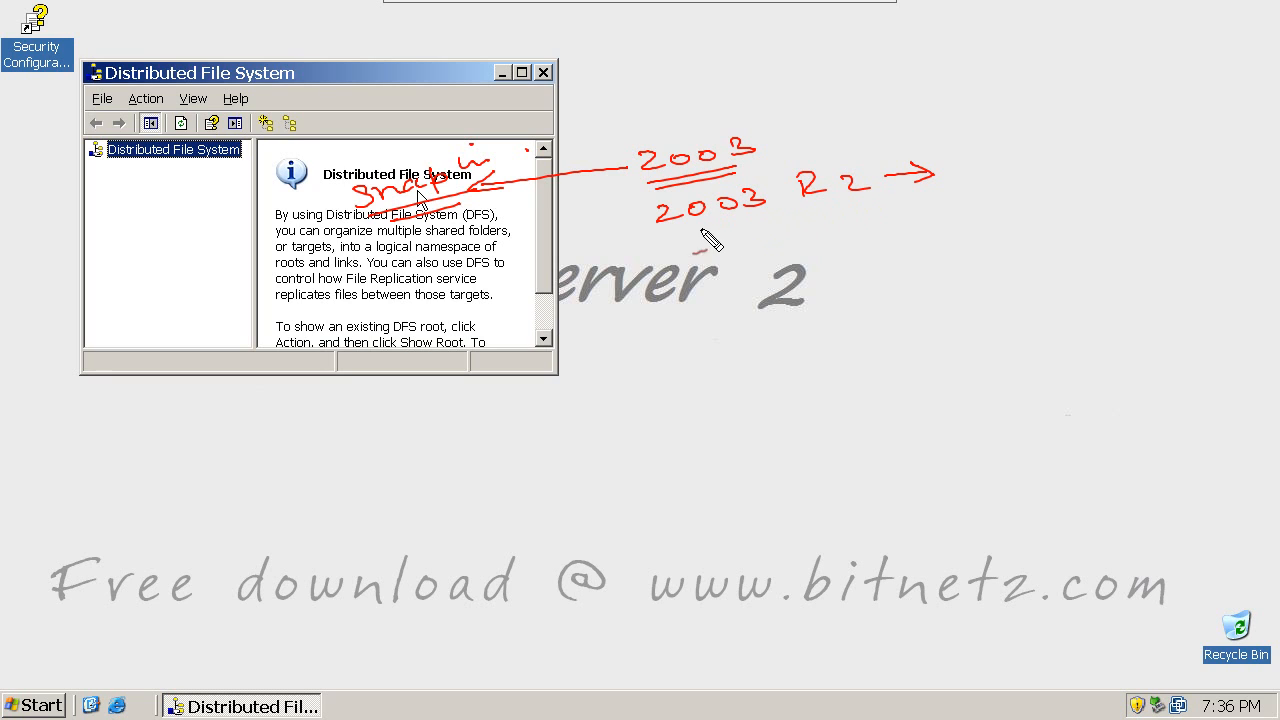
{"action": "left_click_drag", "start_coordinate": [678, 237], "coordinate": [883, 198]}
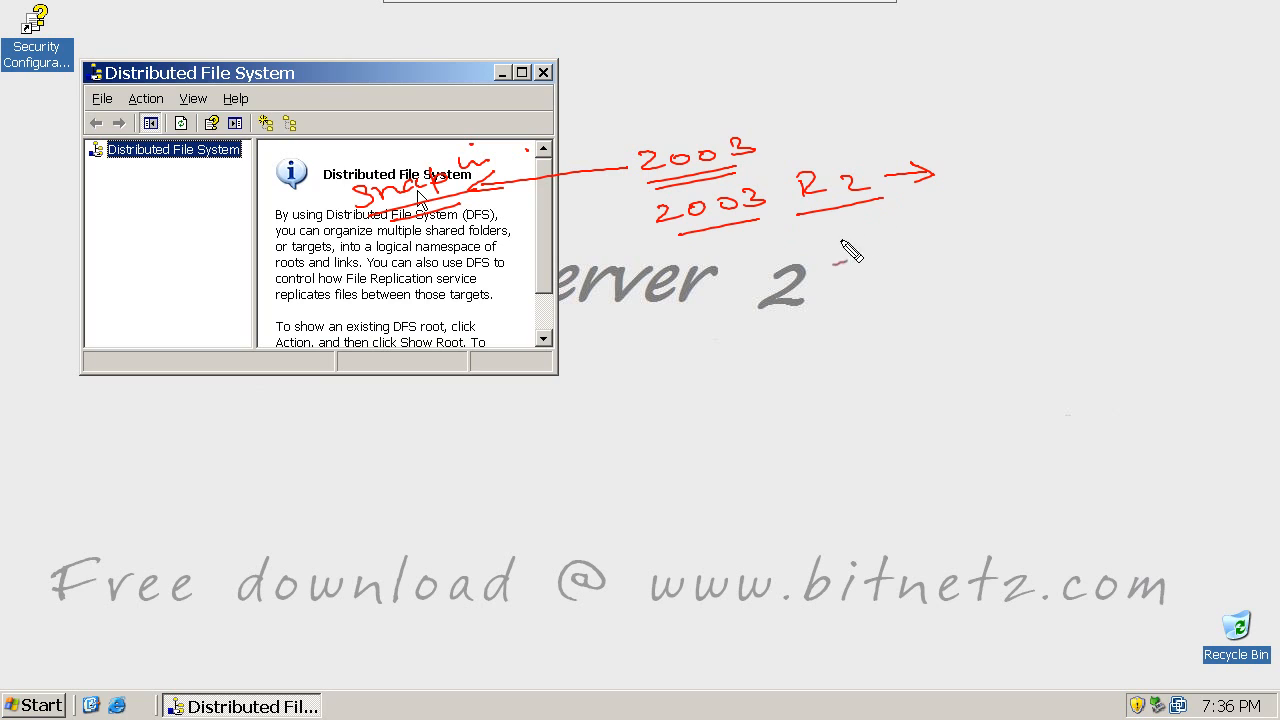
{"action": "mouse_move", "coordinate": [905, 262]}
{"action": "left_mouse_down"}
{"action": "mouse_move", "coordinate": [926, 240]}
{"action": "mouse_move", "coordinate": [991, 223]}
{"action": "mouse_move", "coordinate": [960, 237]}
{"action": "mouse_move", "coordinate": [1068, 232]}
{"action": "left_mouse_up"}
{"action": "left_click_drag", "start_coordinate": [942, 270], "coordinate": [1100, 240]}
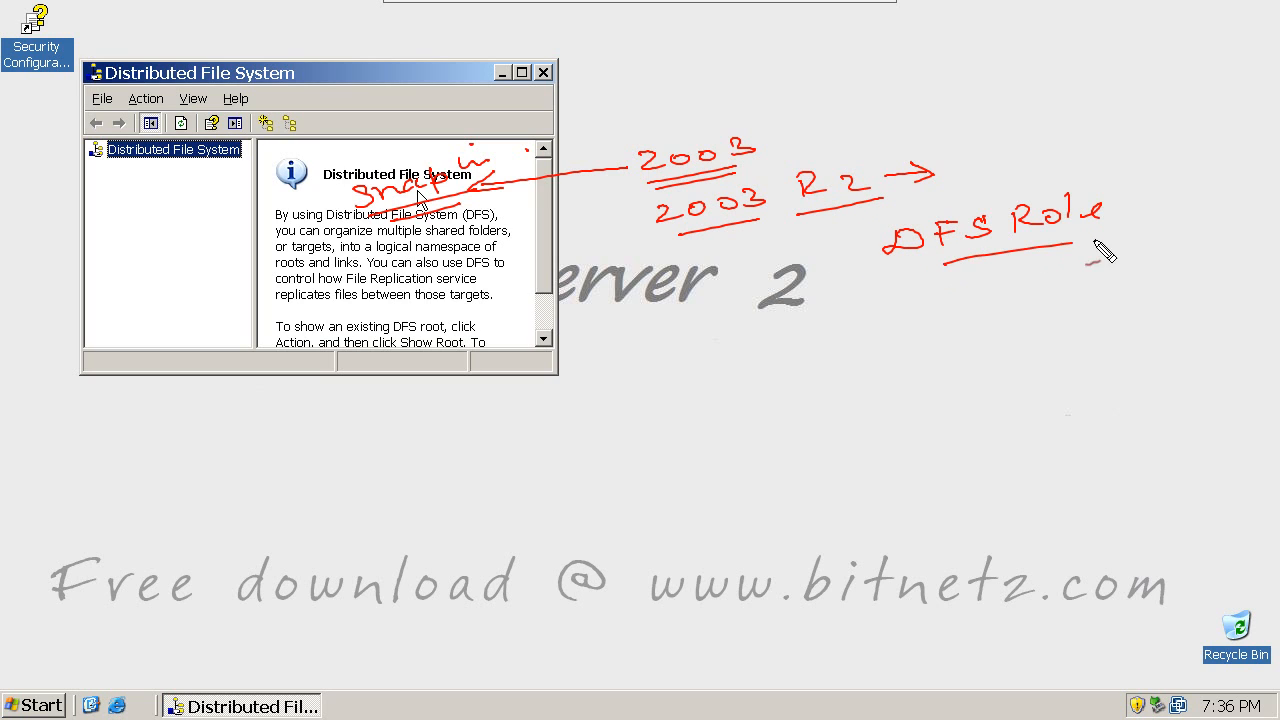
{"action": "left_click_drag", "start_coordinate": [1000, 284], "coordinate": [1100, 248]}
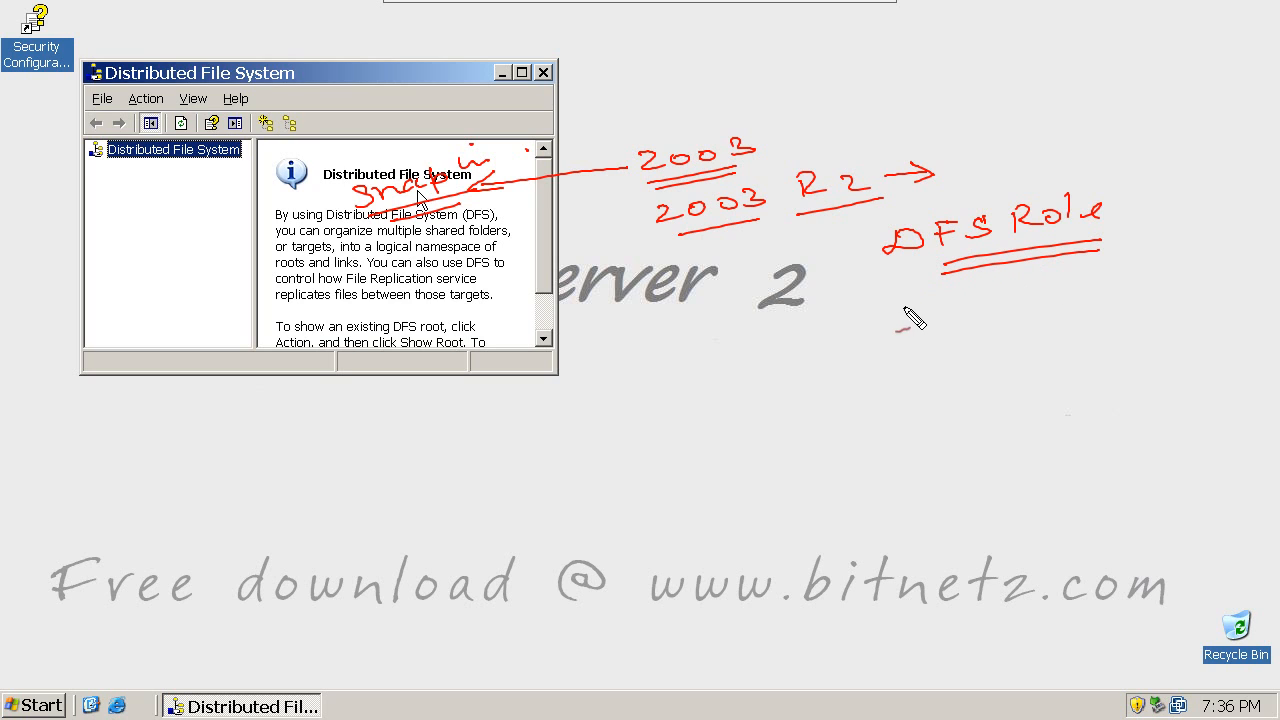
{"action": "mouse_move", "coordinate": [904, 298]}
{"action": "left_mouse_down"}
{"action": "mouse_move", "coordinate": [936, 322]}
{"action": "mouse_move", "coordinate": [1124, 302]}
{"action": "left_mouse_up"}
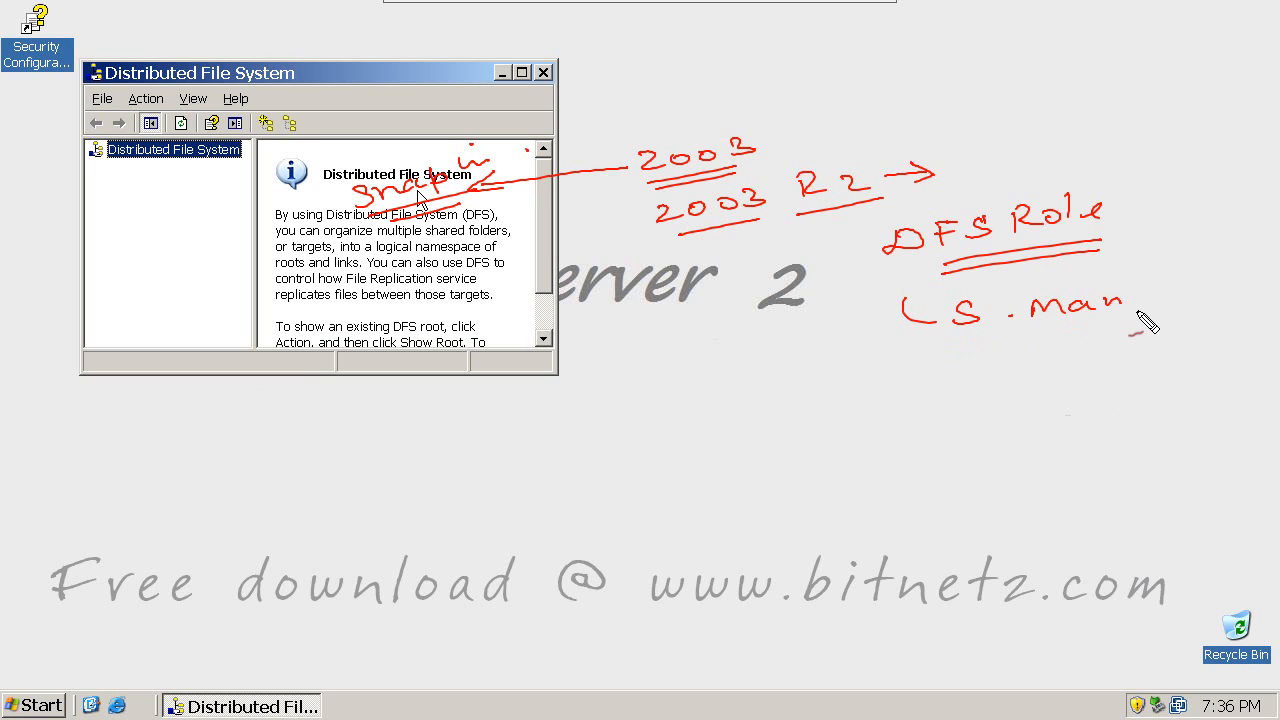
{"action": "mouse_move", "coordinate": [904, 300]}
{"action": "left_mouse_down"}
{"action": "mouse_move", "coordinate": [906, 323]}
{"action": "mouse_move", "coordinate": [960, 378]}
{"action": "mouse_move", "coordinate": [1046, 346]}
{"action": "mouse_move", "coordinate": [1044, 360]}
{"action": "left_mouse_up"}
{"action": "left_click", "coordinate": [1021, 365]}
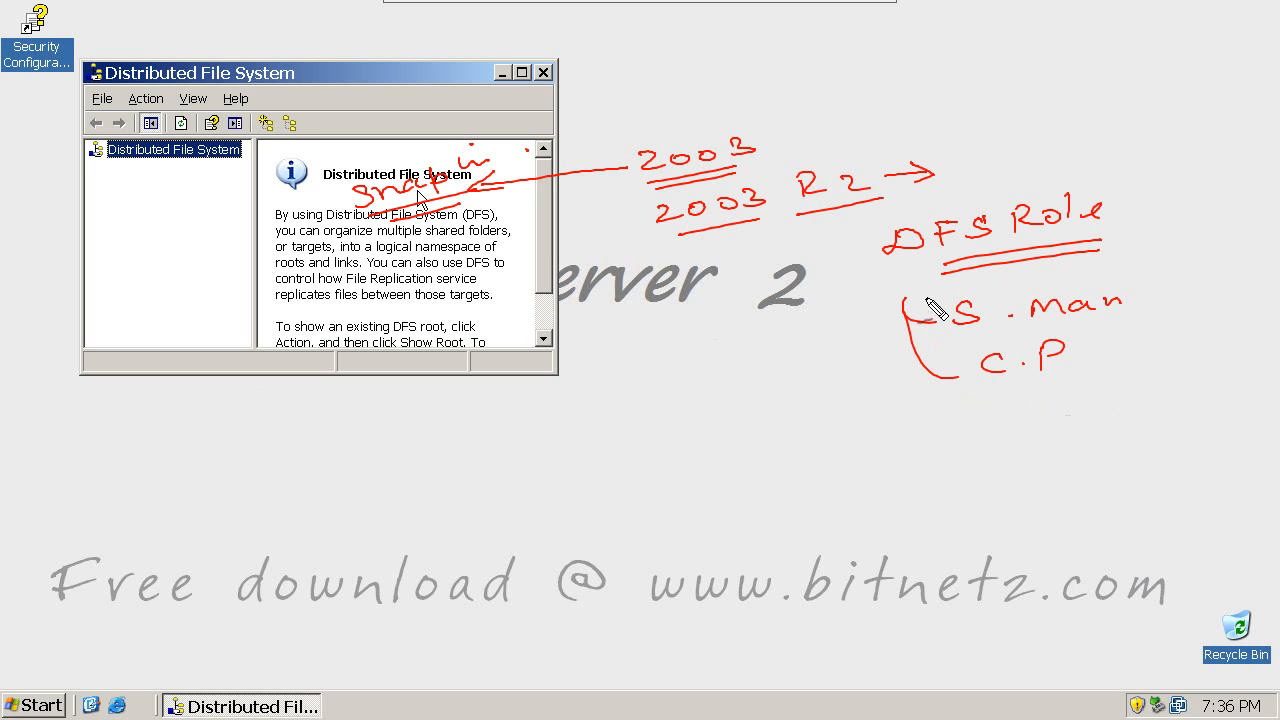
{"action": "mouse_move", "coordinate": [1125, 205]}
{"action": "left_mouse_down"}
{"action": "mouse_move", "coordinate": [1134, 214]}
{"action": "mouse_move", "coordinate": [1162, 199]}
{"action": "left_mouse_up"}
{"action": "key", "text": "Escape"}
Step: Close the old DFS console and start the Configure Your Server Wizard from Manage Your Server
{"action": "left_click", "coordinate": [542, 73]}
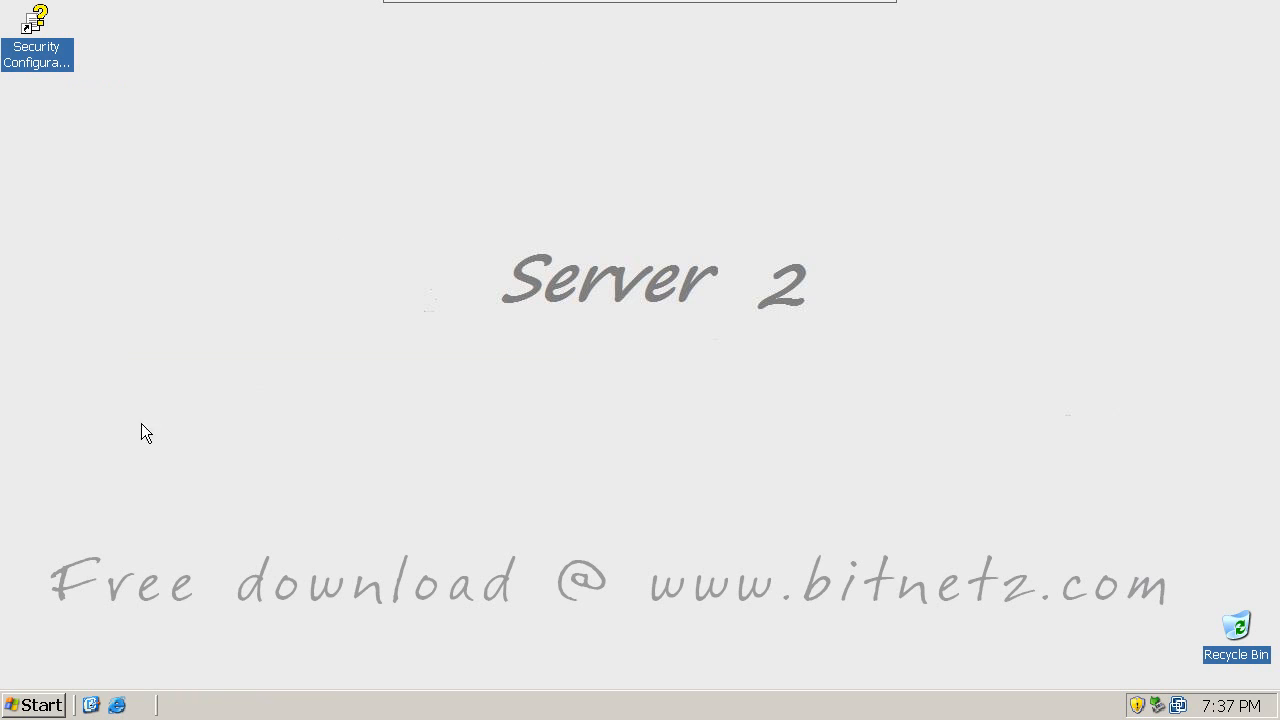
{"action": "left_click", "coordinate": [37, 706]}
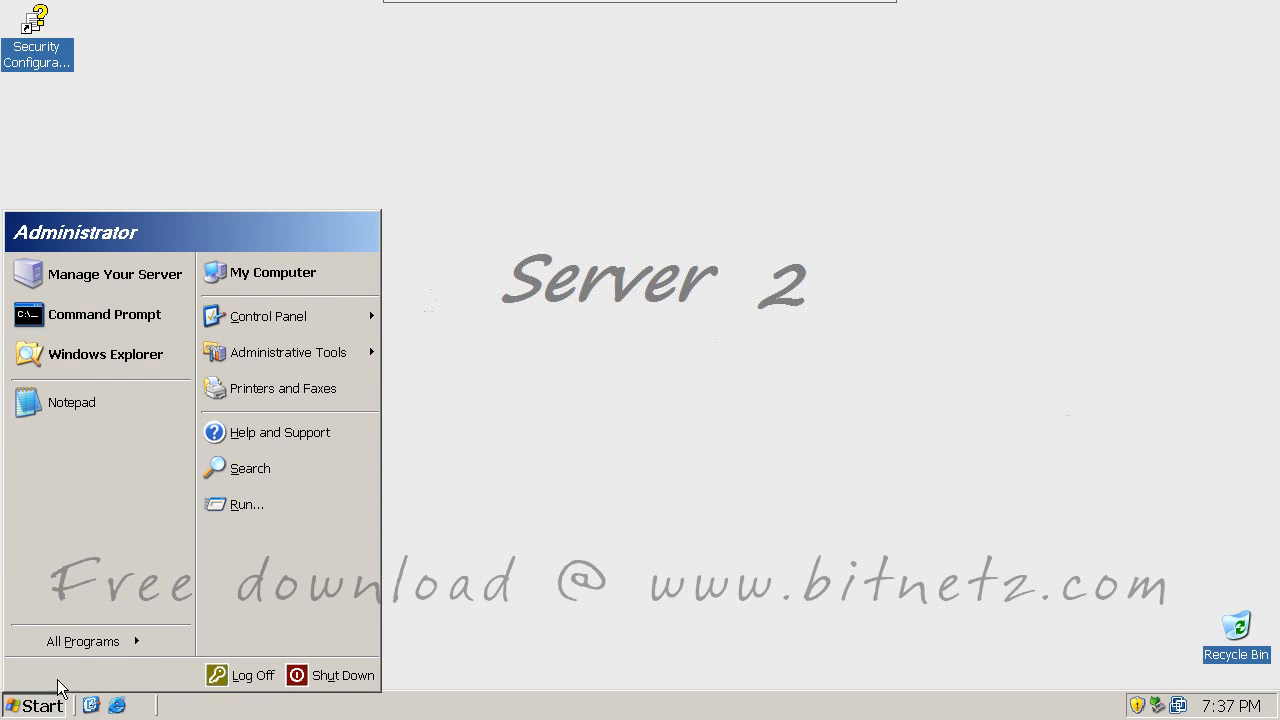
{"action": "left_click", "coordinate": [180, 274]}
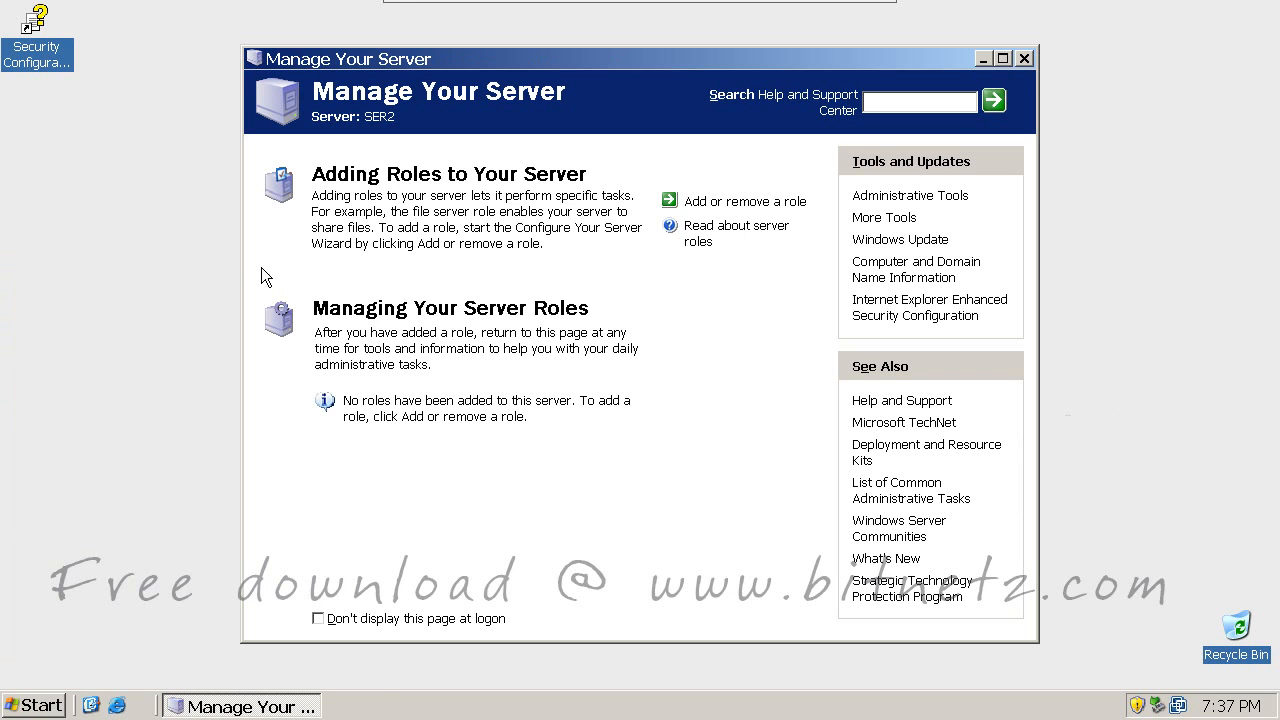
{"action": "left_click", "coordinate": [760, 203]}
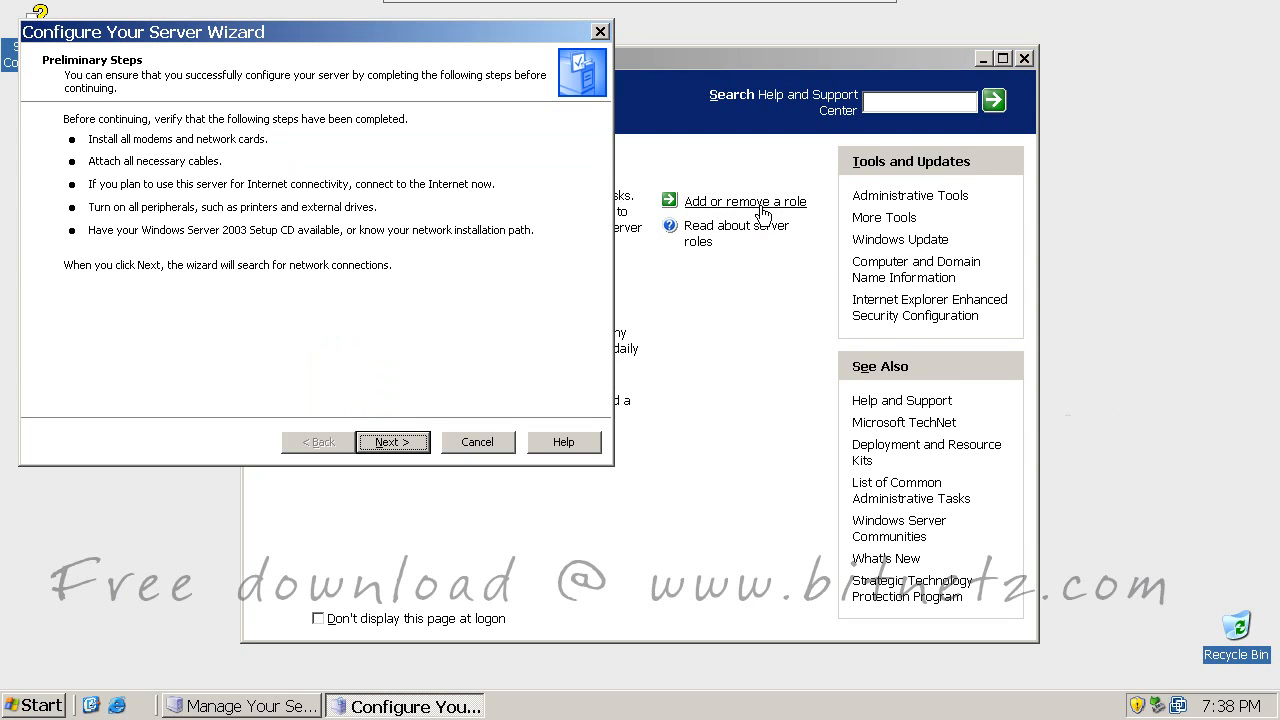
{"action": "left_click", "coordinate": [393, 442]}
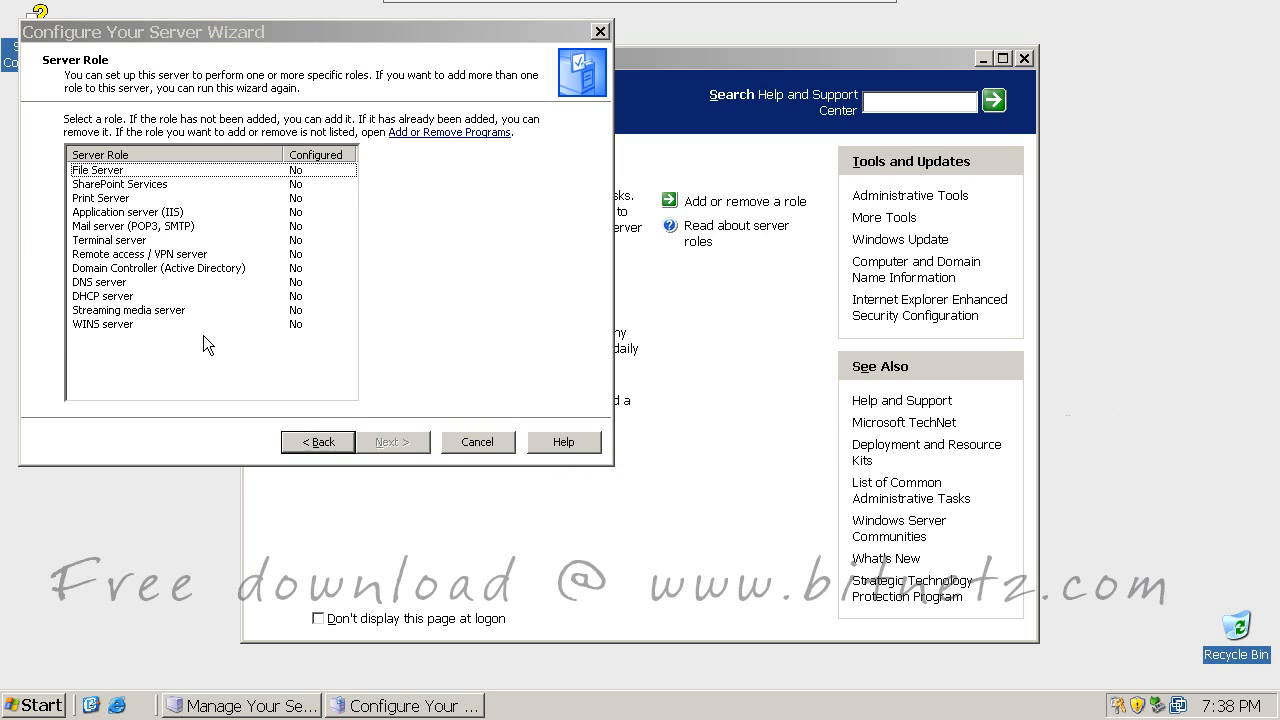
Step: Select the File Server role and proceed past the summary to install it
{"action": "left_click", "coordinate": [130, 171]}
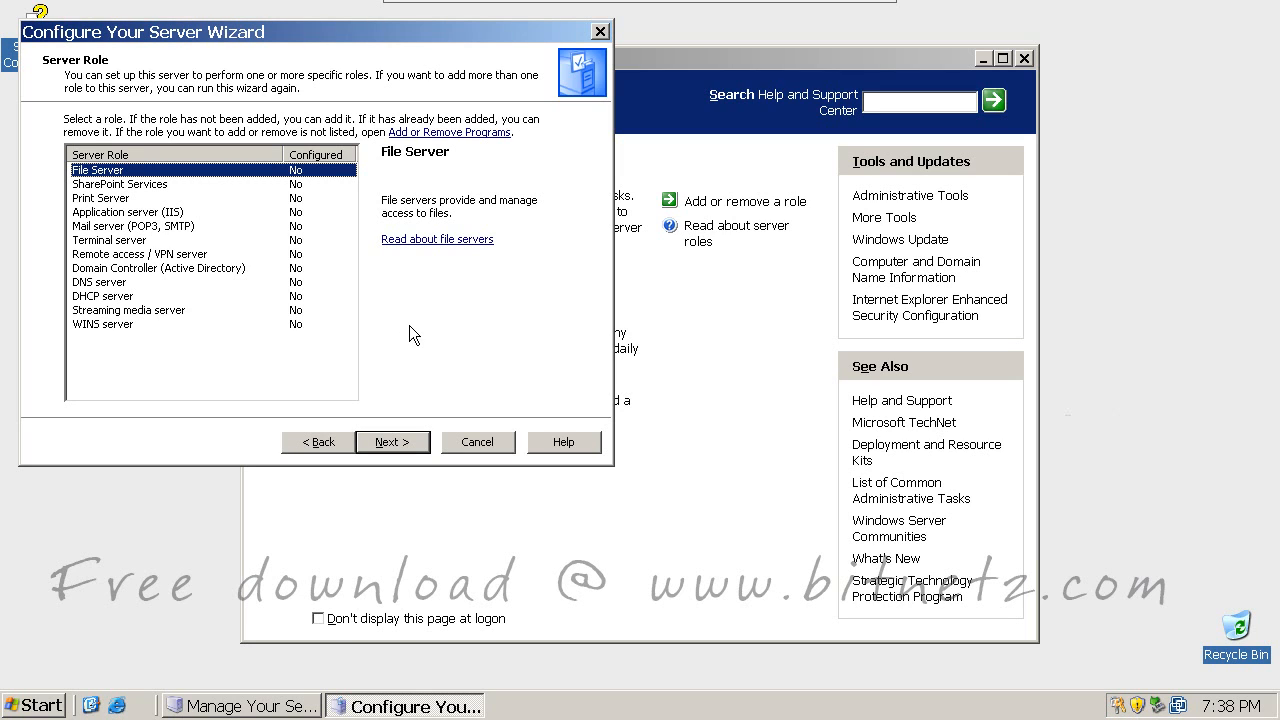
{"action": "left_click", "coordinate": [387, 442]}
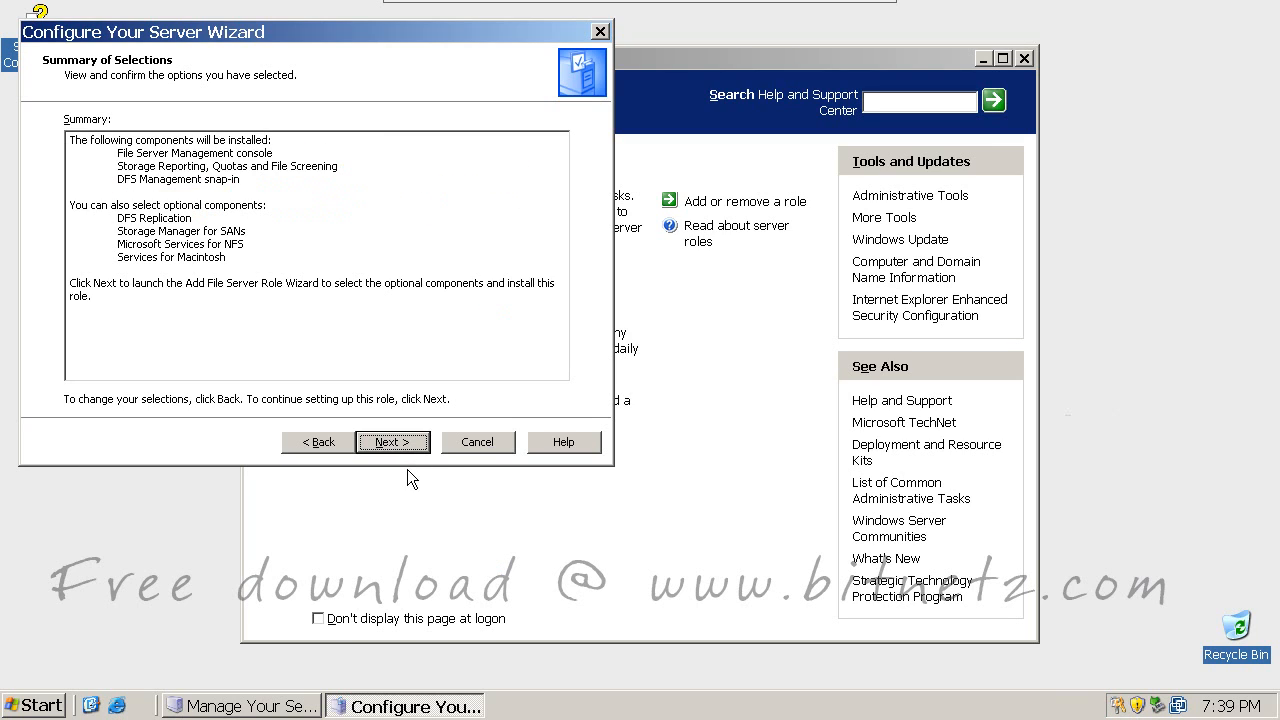
{"action": "left_click", "coordinate": [406, 444]}
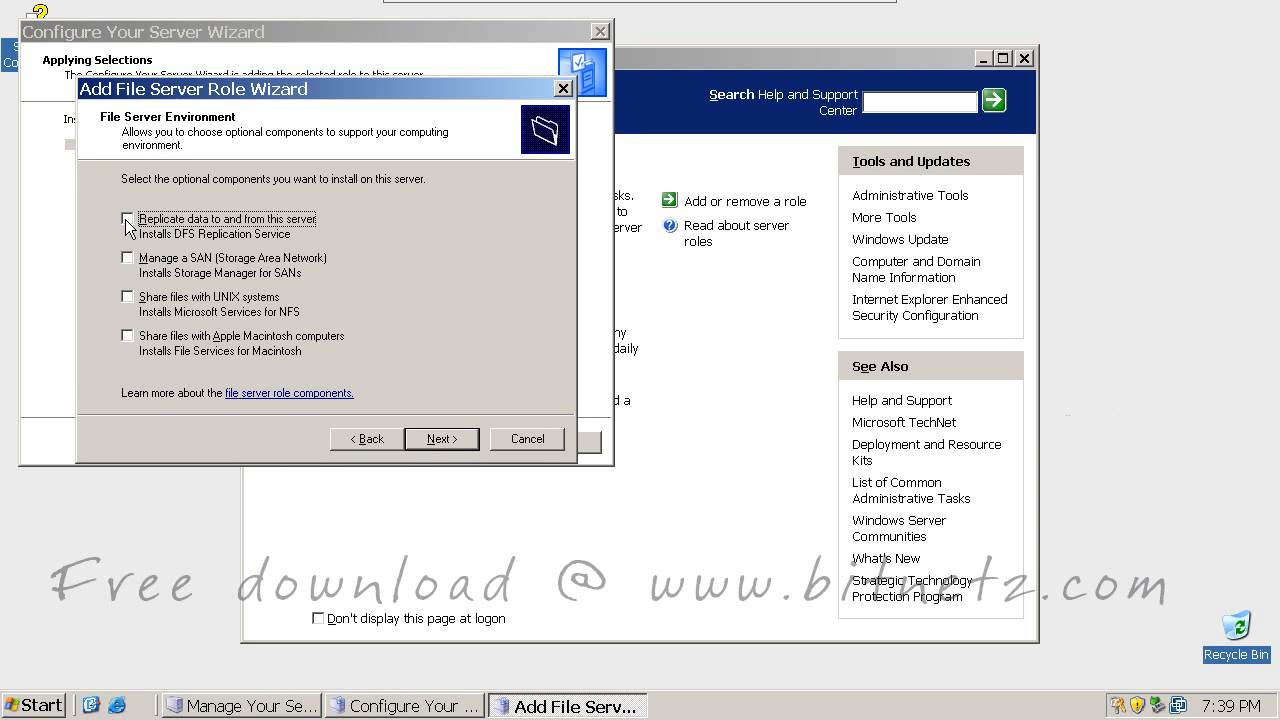
Step: Skip optional file server components, let setup copy files, and restart the server
{"action": "left_click", "coordinate": [443, 440]}
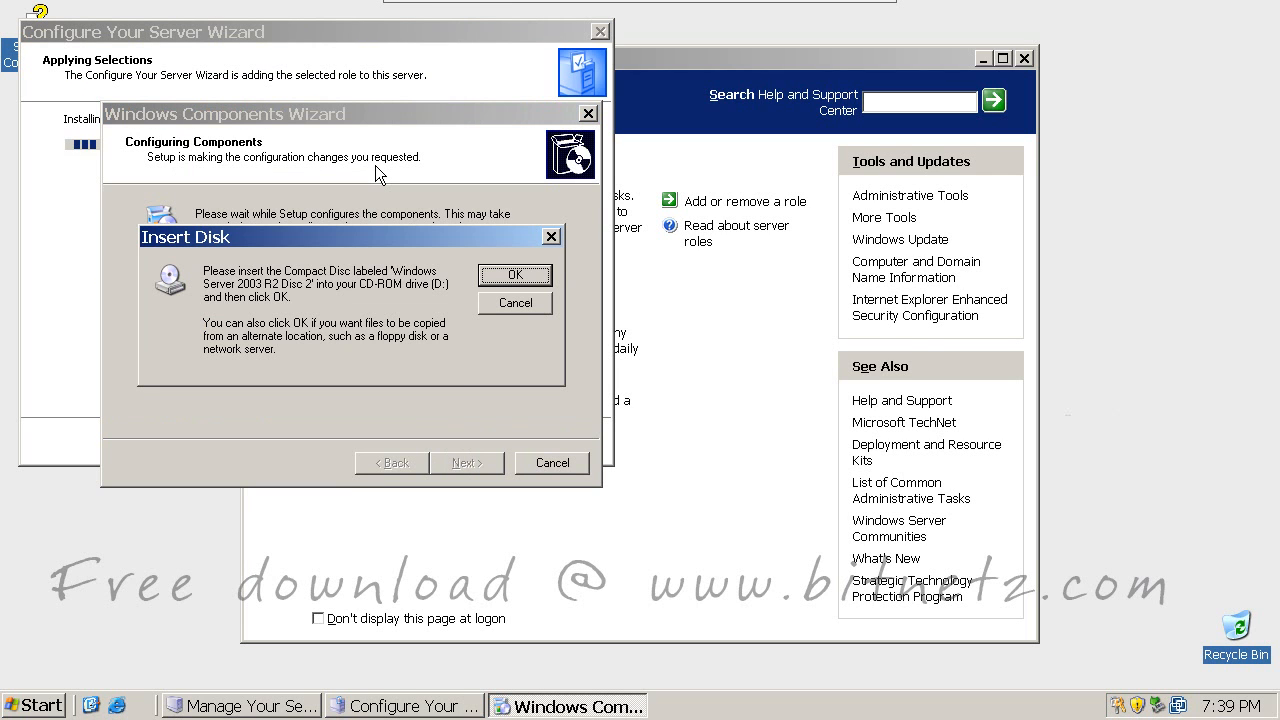
{"action": "left_click_drag", "start_coordinate": [441, 369], "coordinate": [466, 379]}
{"action": "left_click_drag", "start_coordinate": [475, 364], "coordinate": [478, 363]}
{"action": "left_click_drag", "start_coordinate": [499, 360], "coordinate": [502, 360]}
{"action": "mouse_move", "coordinate": [518, 354]}
{"action": "left_mouse_down"}
{"action": "mouse_move", "coordinate": [524, 366]}
{"action": "mouse_move", "coordinate": [584, 349]}
{"action": "left_mouse_up"}
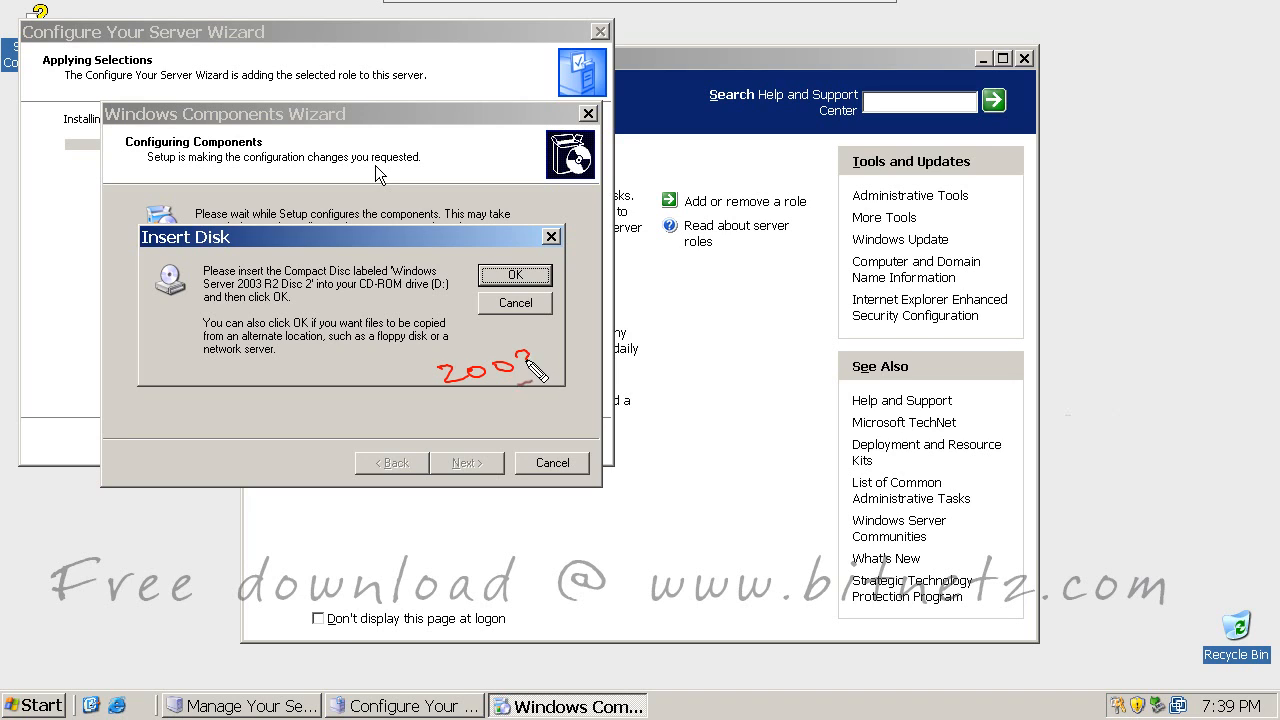
{"action": "mouse_move", "coordinate": [588, 335]}
{"action": "left_mouse_down"}
{"action": "mouse_move", "coordinate": [610, 344]}
{"action": "mouse_move", "coordinate": [672, 322]}
{"action": "left_mouse_up"}
{"action": "mouse_move", "coordinate": [686, 328]}
{"action": "left_mouse_down"}
{"action": "mouse_move", "coordinate": [766, 310]}
{"action": "mouse_move", "coordinate": [794, 330]}
{"action": "left_mouse_up"}
{"action": "left_click_drag", "start_coordinate": [301, 292], "coordinate": [371, 291]}
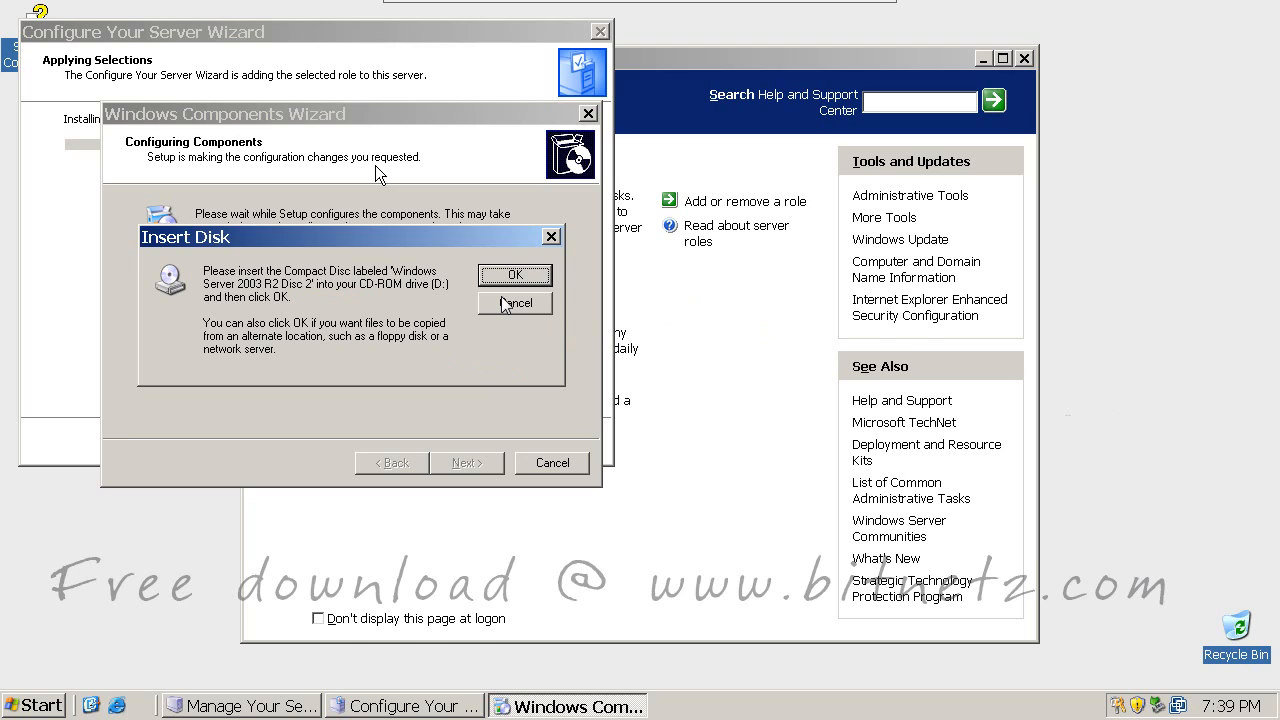
{"action": "left_click", "coordinate": [514, 302]}
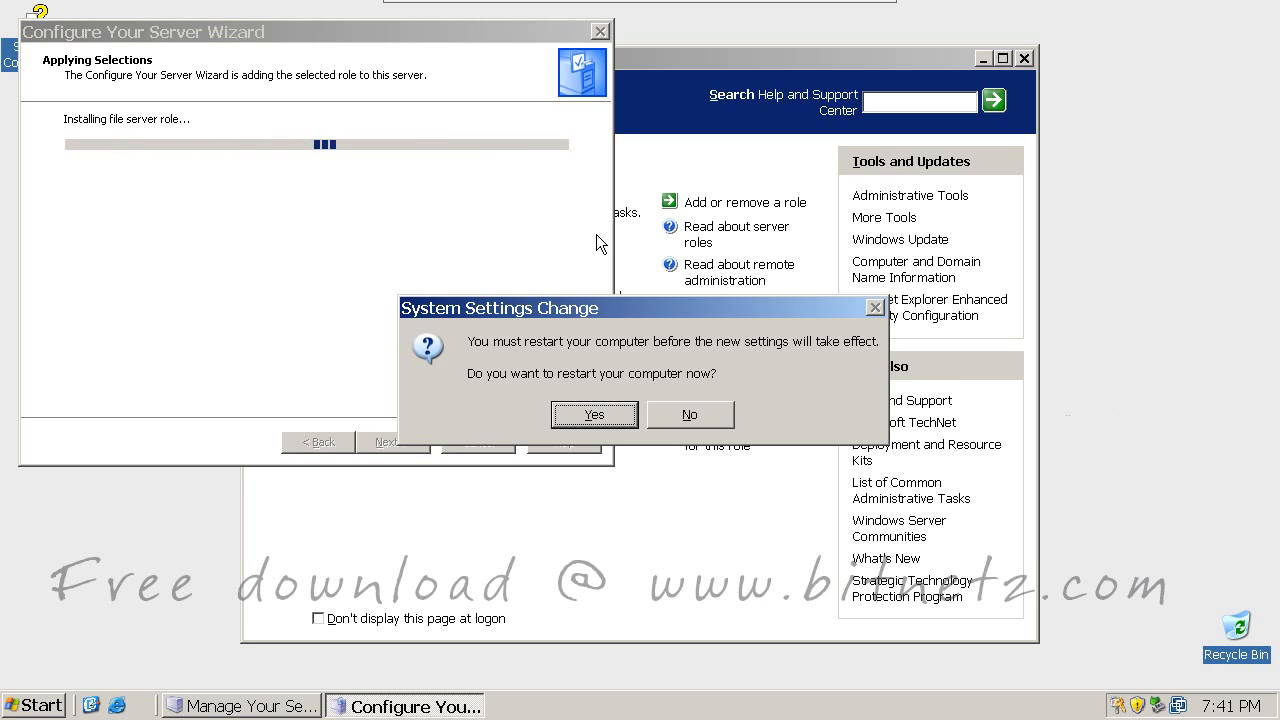
{"action": "left_click", "coordinate": [592, 414]}
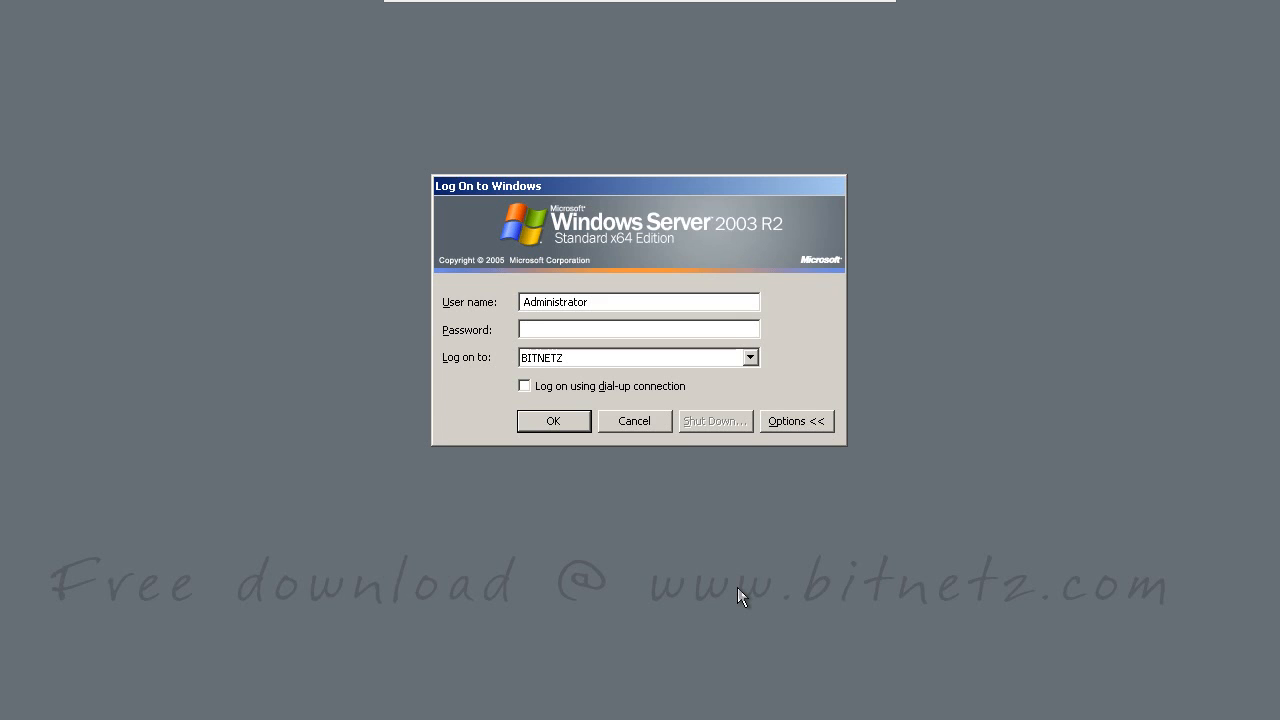
Step: Log back on, close Manage Your Server, and open DFS Management's Namespaces node
{"action": "key", "text": "Return"}
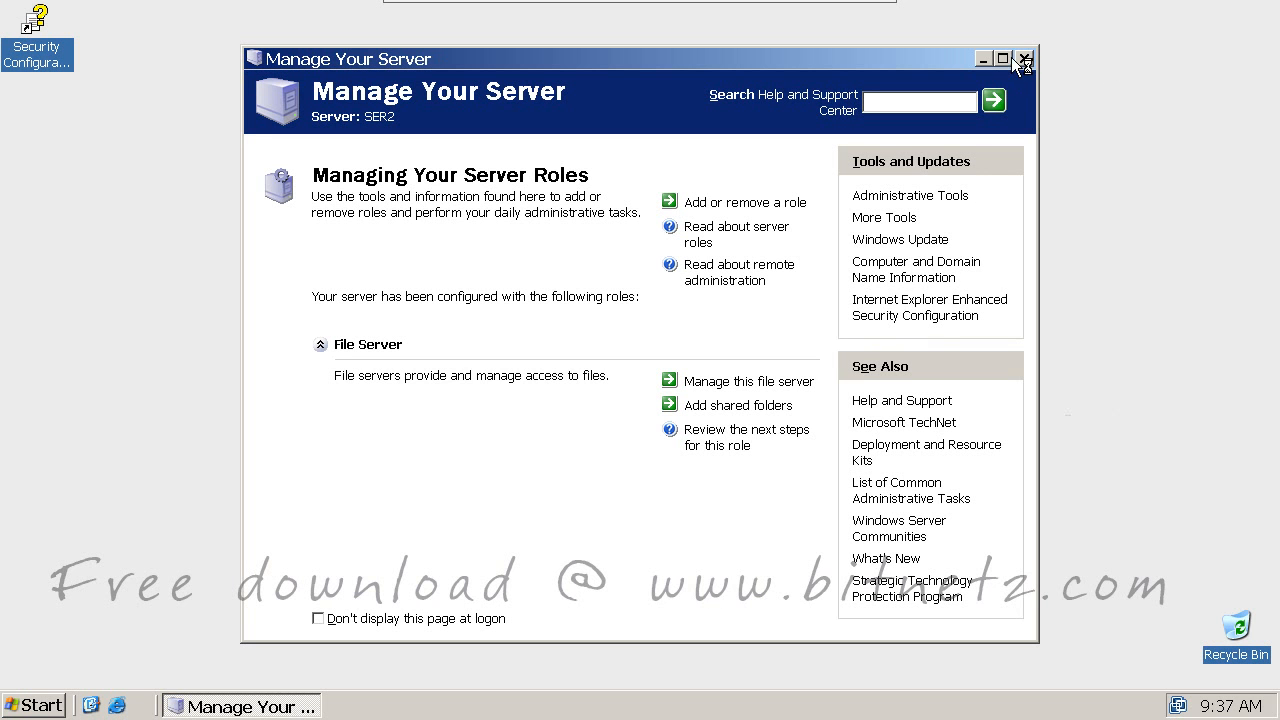
{"action": "left_click", "coordinate": [1026, 62]}
{"action": "left_click", "coordinate": [34, 705]}
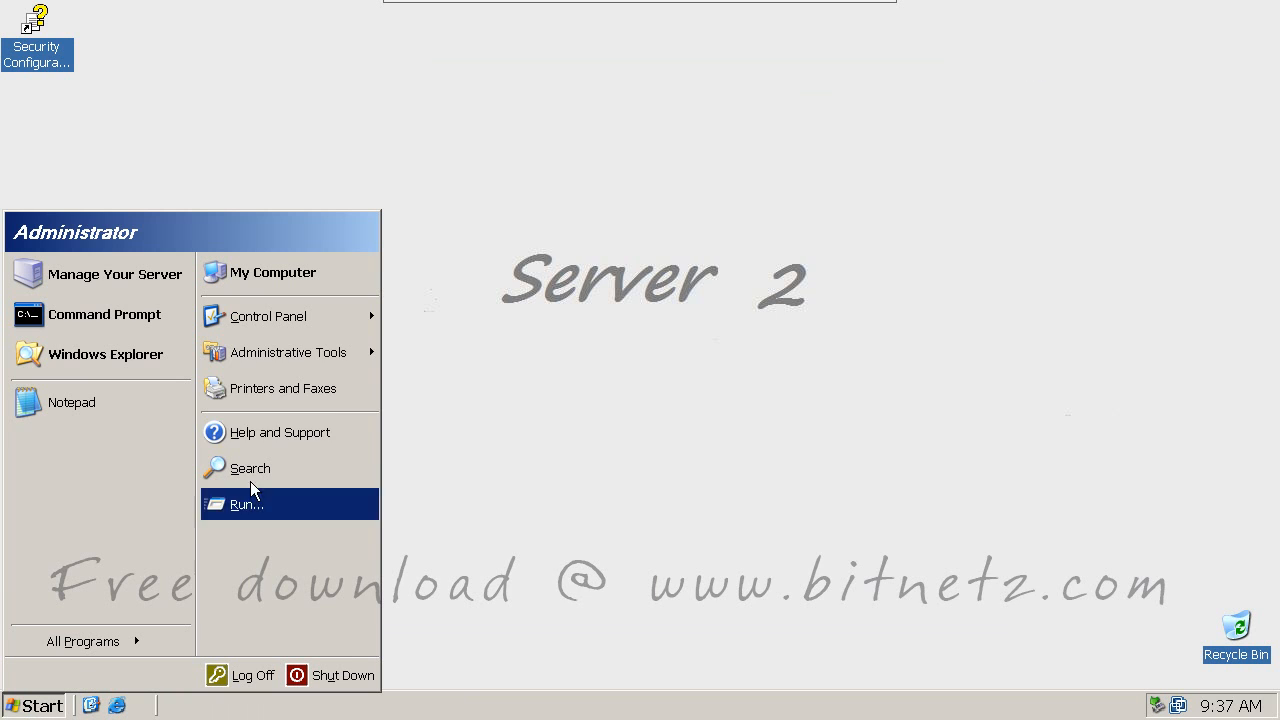
{"action": "mouse_move", "coordinate": [266, 360]}
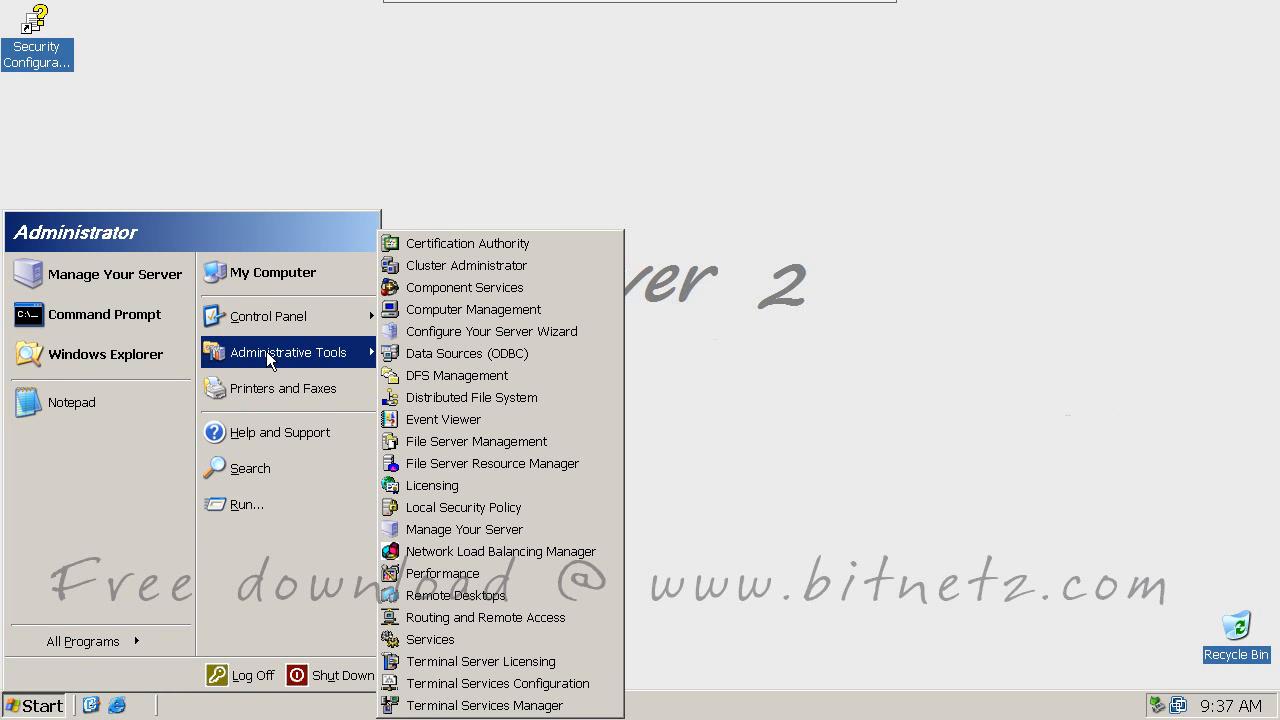
{"action": "left_click", "coordinate": [451, 381]}
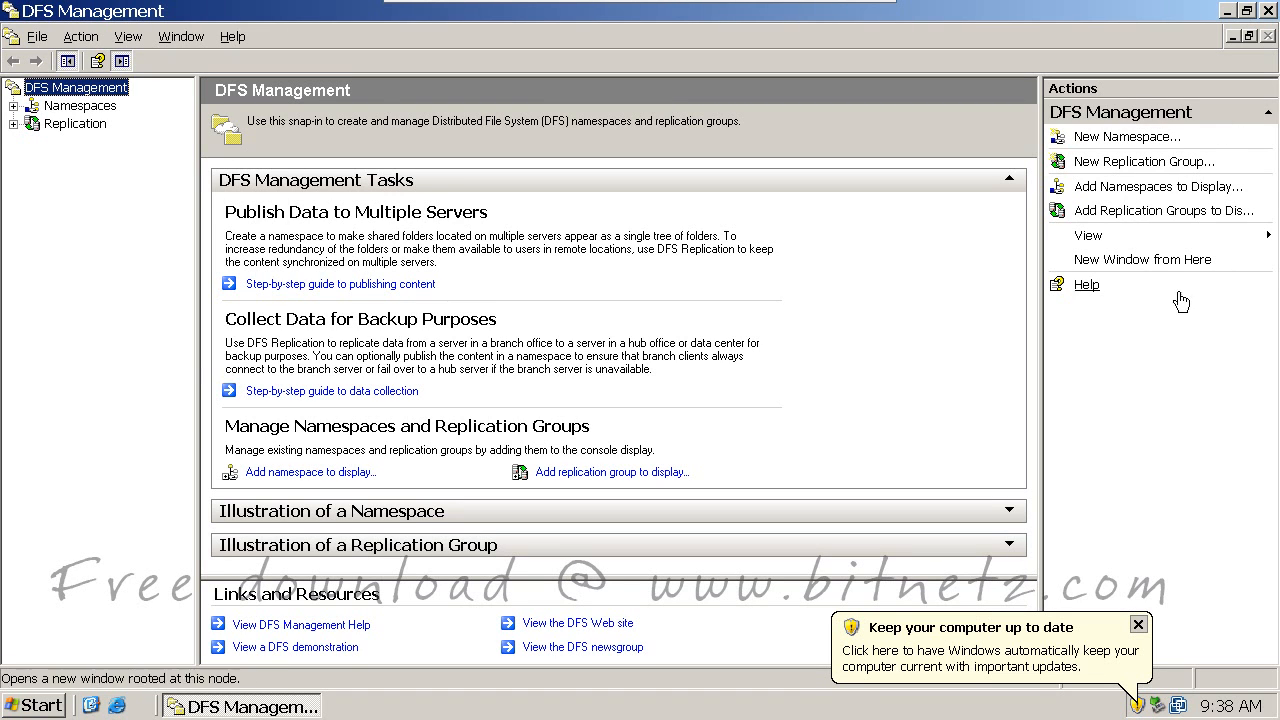
{"action": "left_click", "coordinate": [95, 106]}
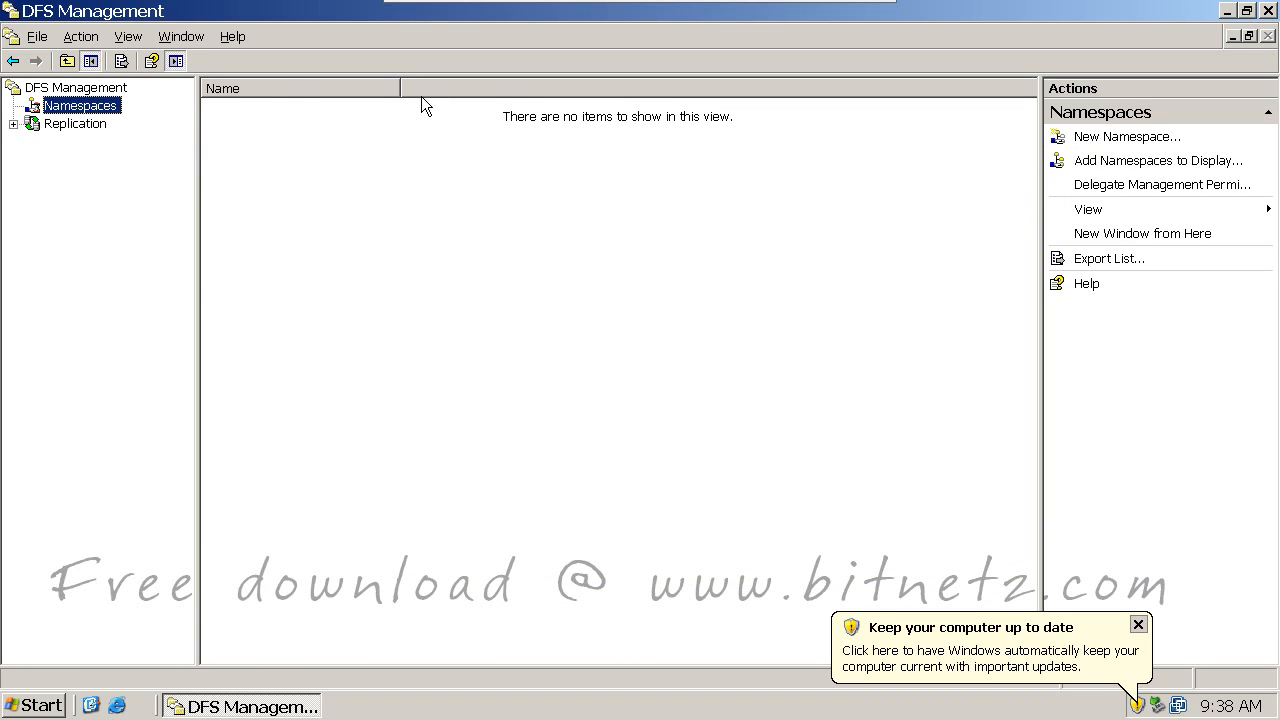
Step: Toggle the Action pane off and back on in View > Customize
{"action": "left_click", "coordinate": [132, 37]}
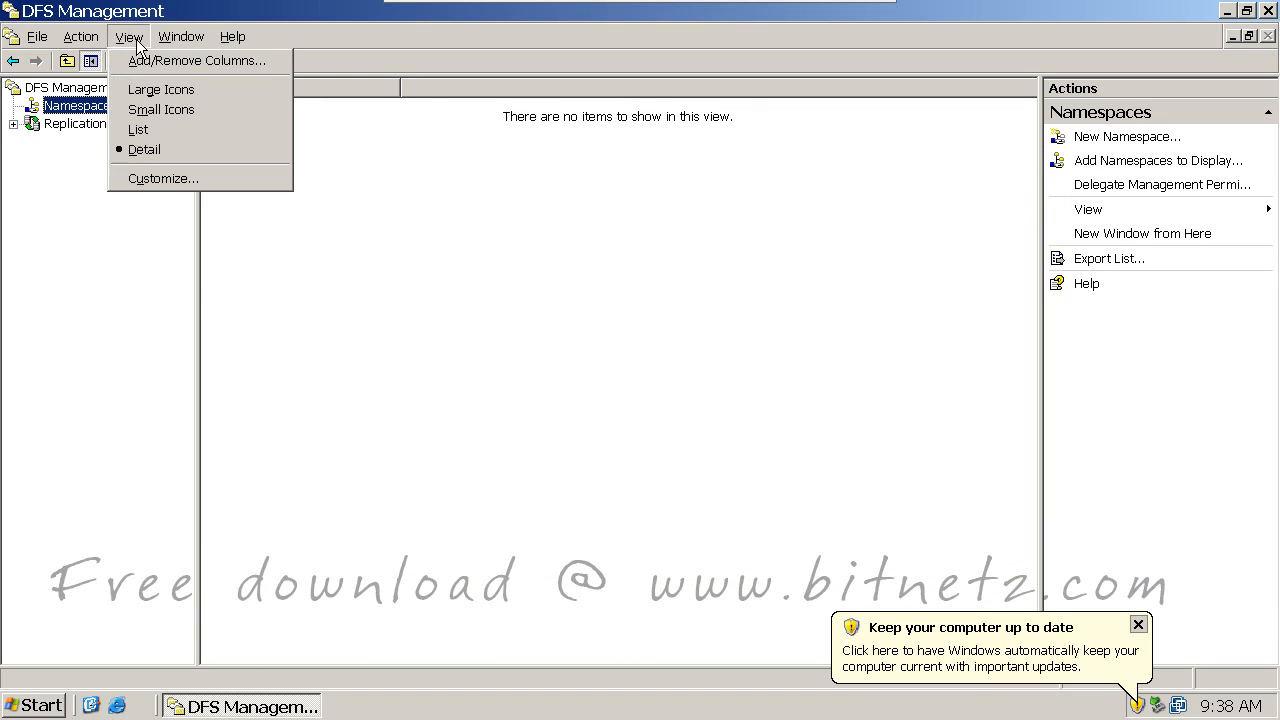
{"action": "left_click", "coordinate": [161, 178]}
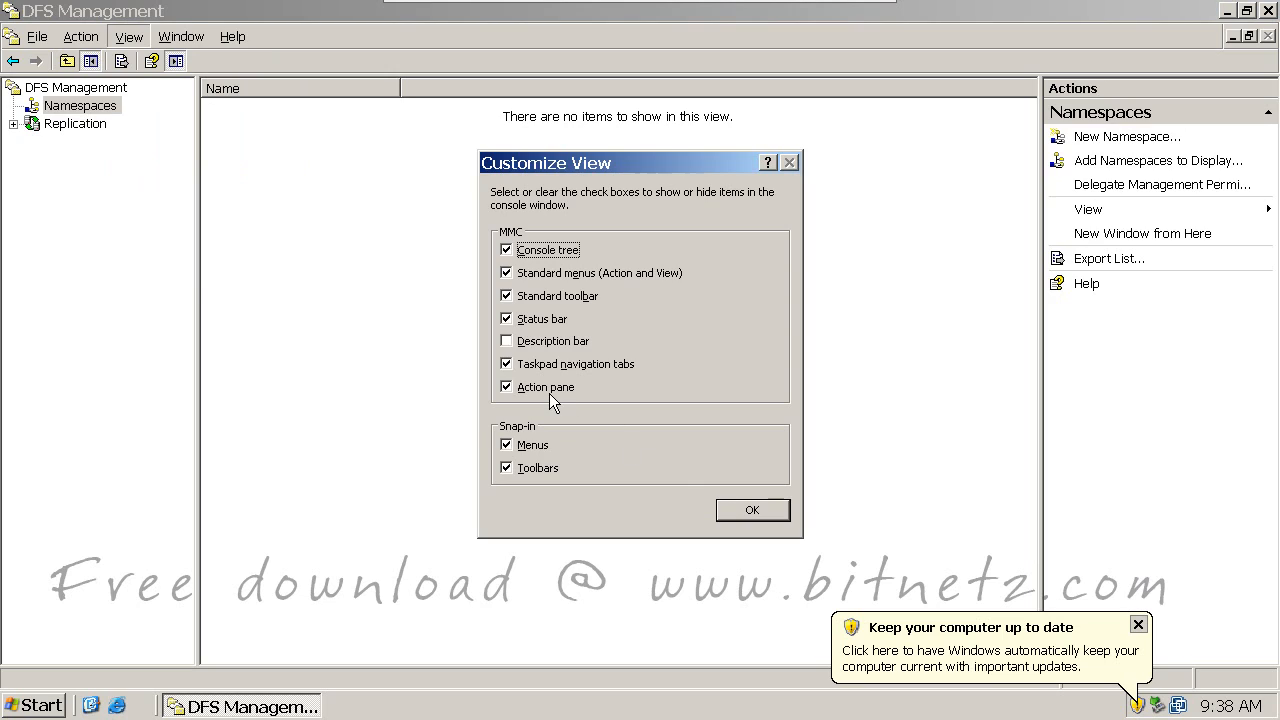
{"action": "left_click", "coordinate": [546, 388]}
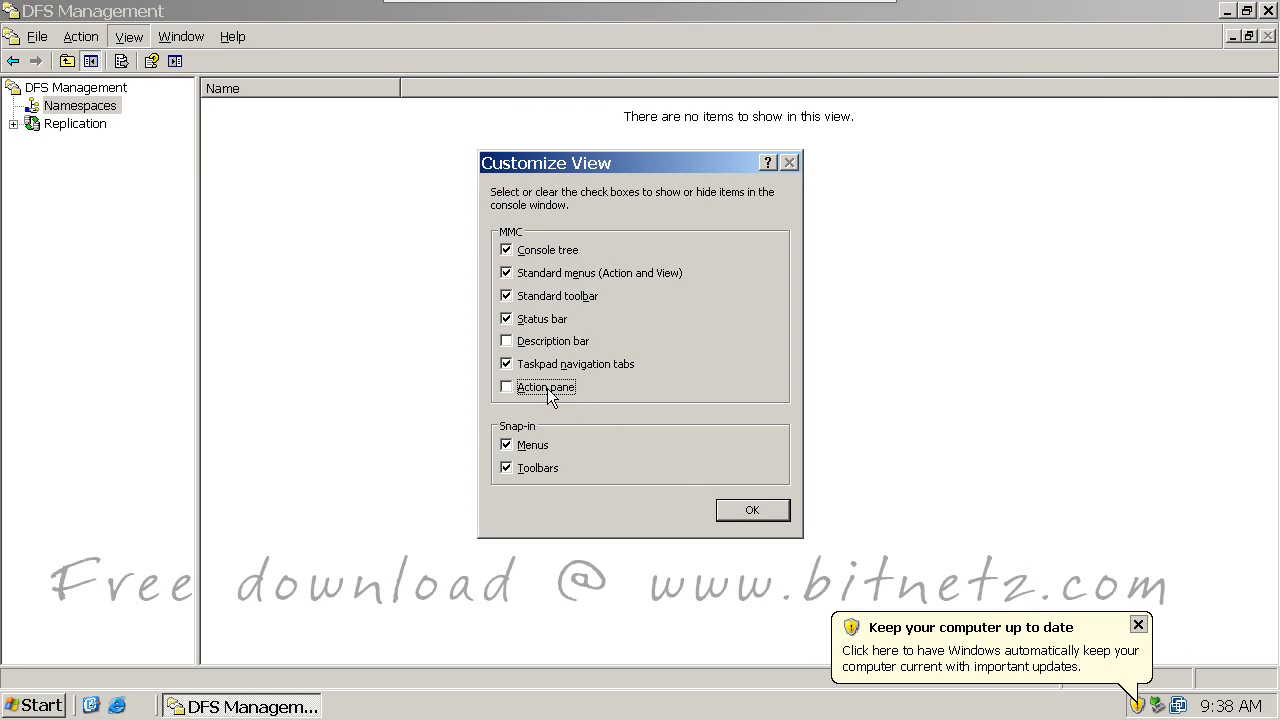
{"action": "left_click", "coordinate": [546, 388]}
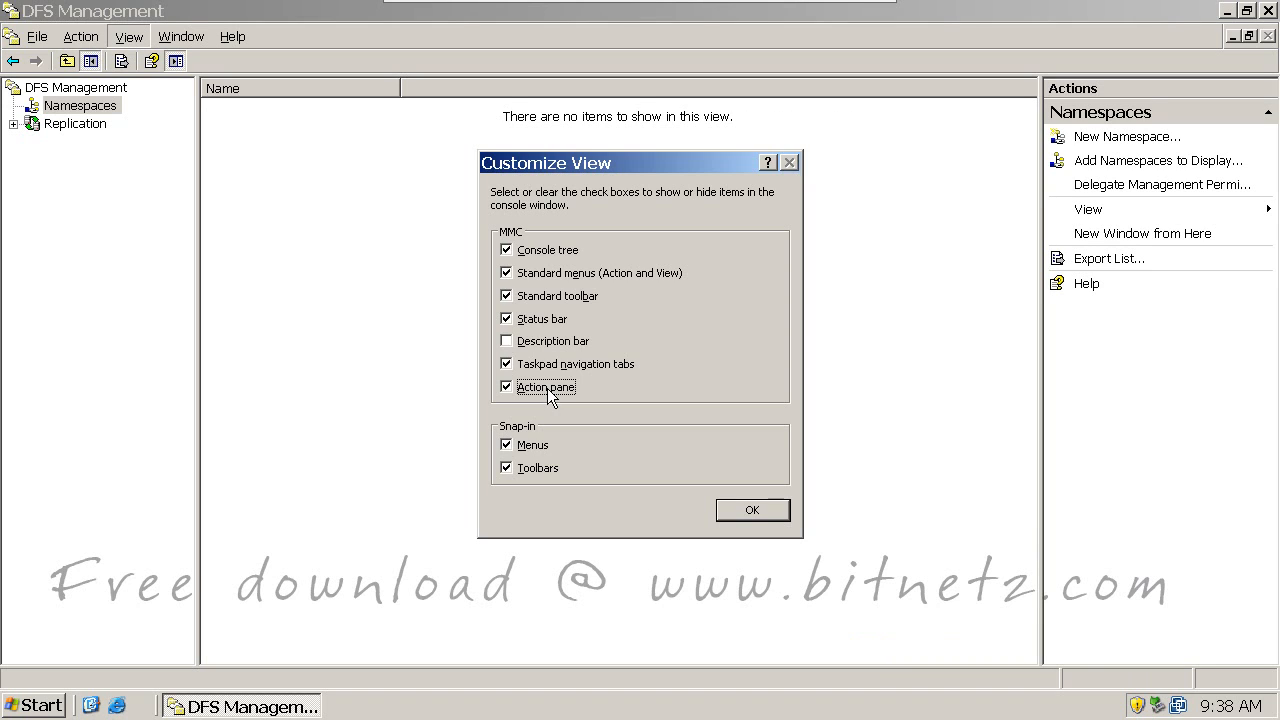
{"action": "left_click", "coordinate": [761, 509]}
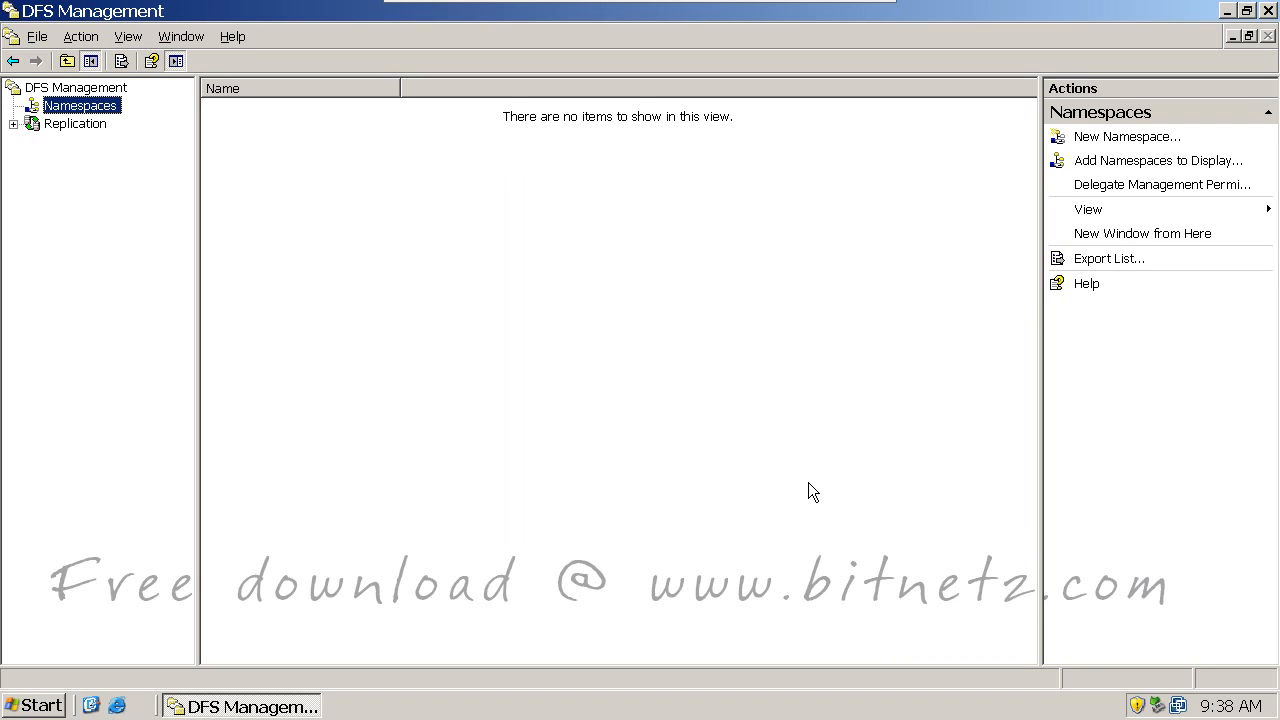
Step: Start a new namespace and choose ser2 from the BITNETZ.COM domain as its server
{"action": "right_click", "coordinate": [84, 113]}
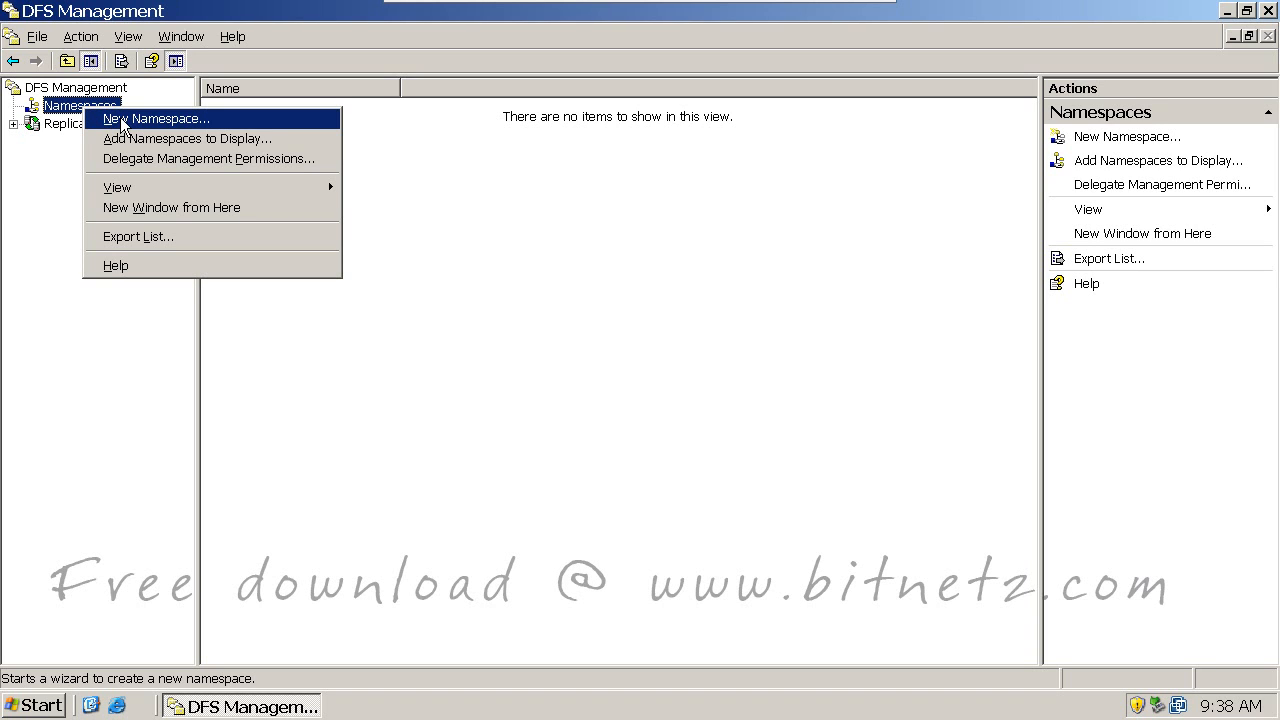
{"action": "left_click", "coordinate": [122, 123]}
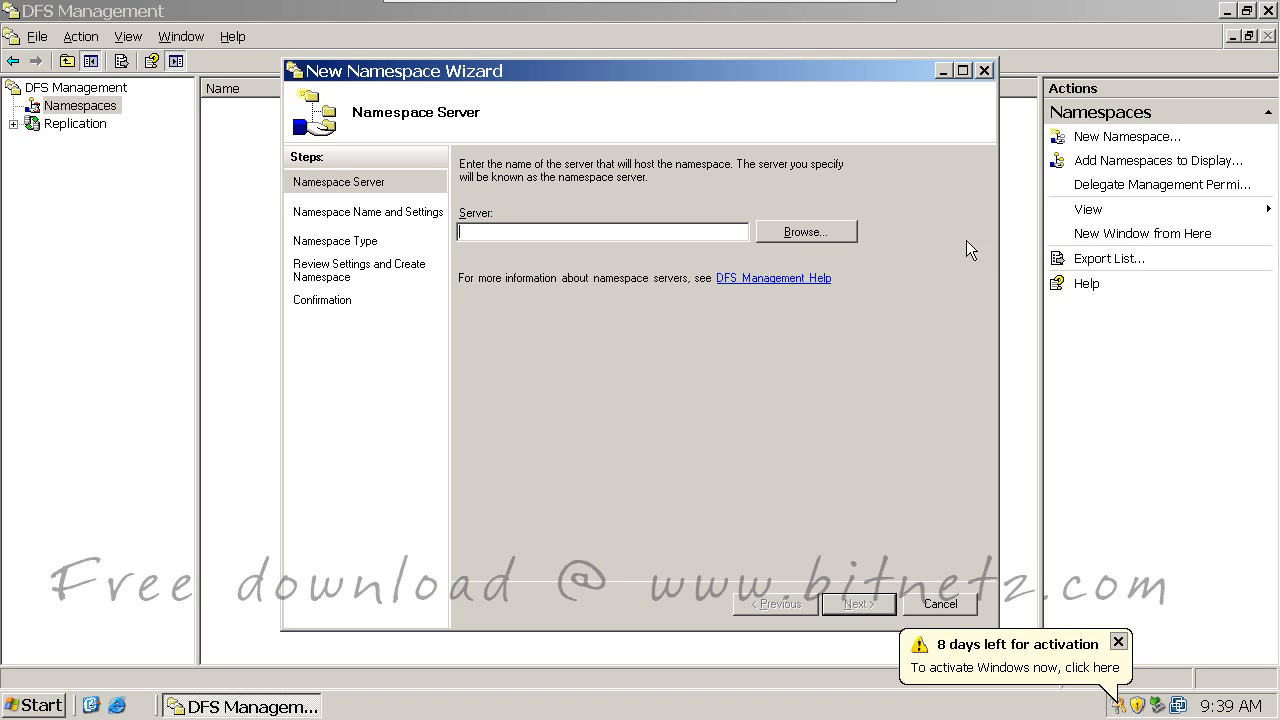
{"action": "left_click", "coordinate": [782, 233]}
{"action": "left_click", "coordinate": [355, 307]}
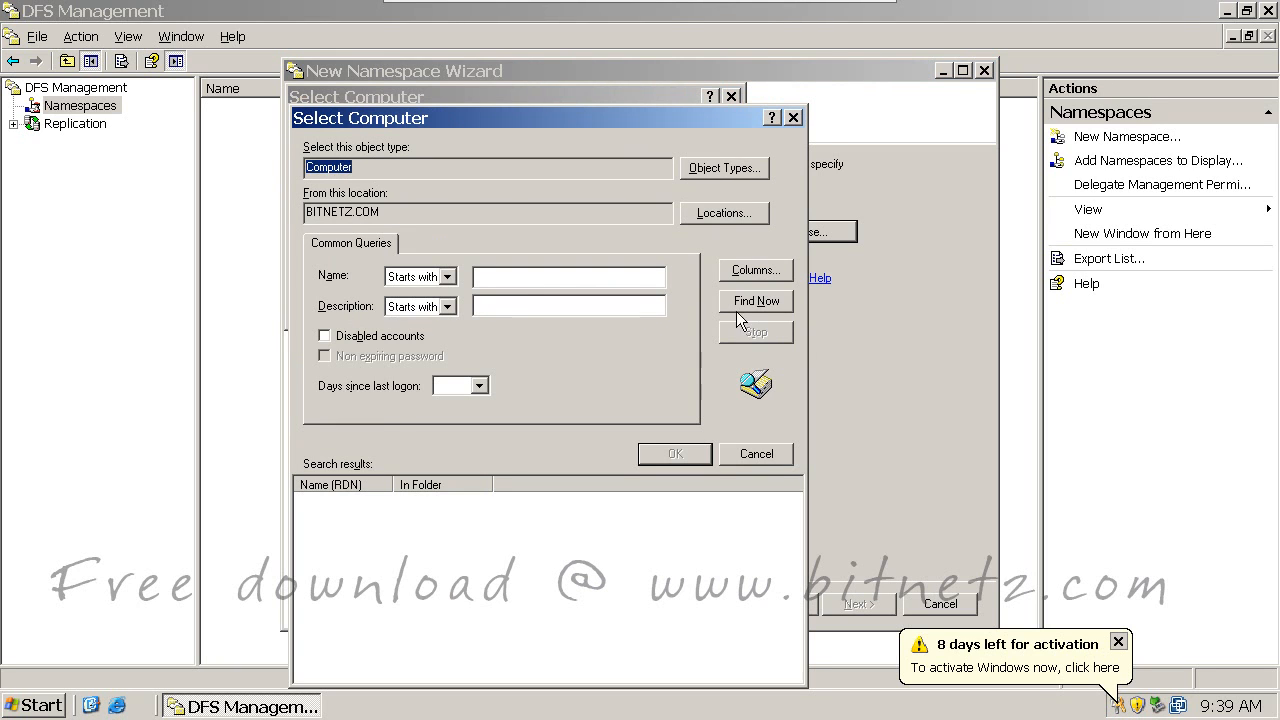
{"action": "left_click", "coordinate": [769, 303]}
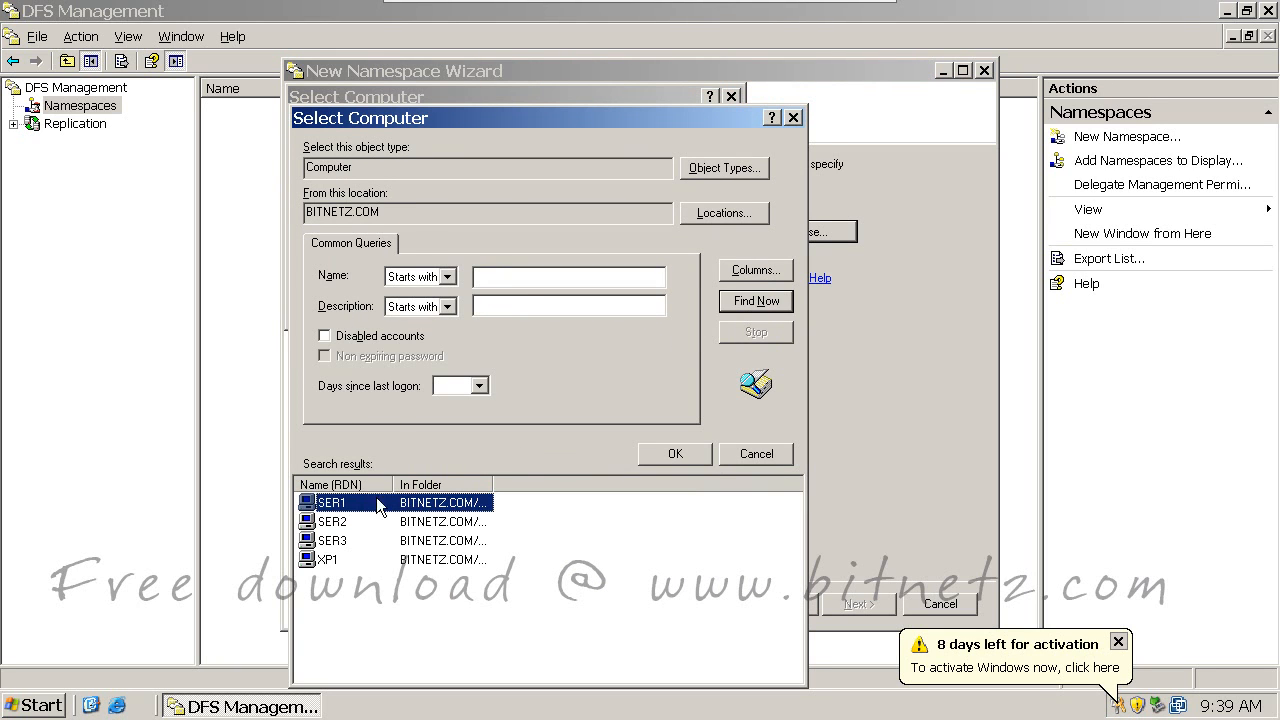
{"action": "double_click", "coordinate": [333, 521]}
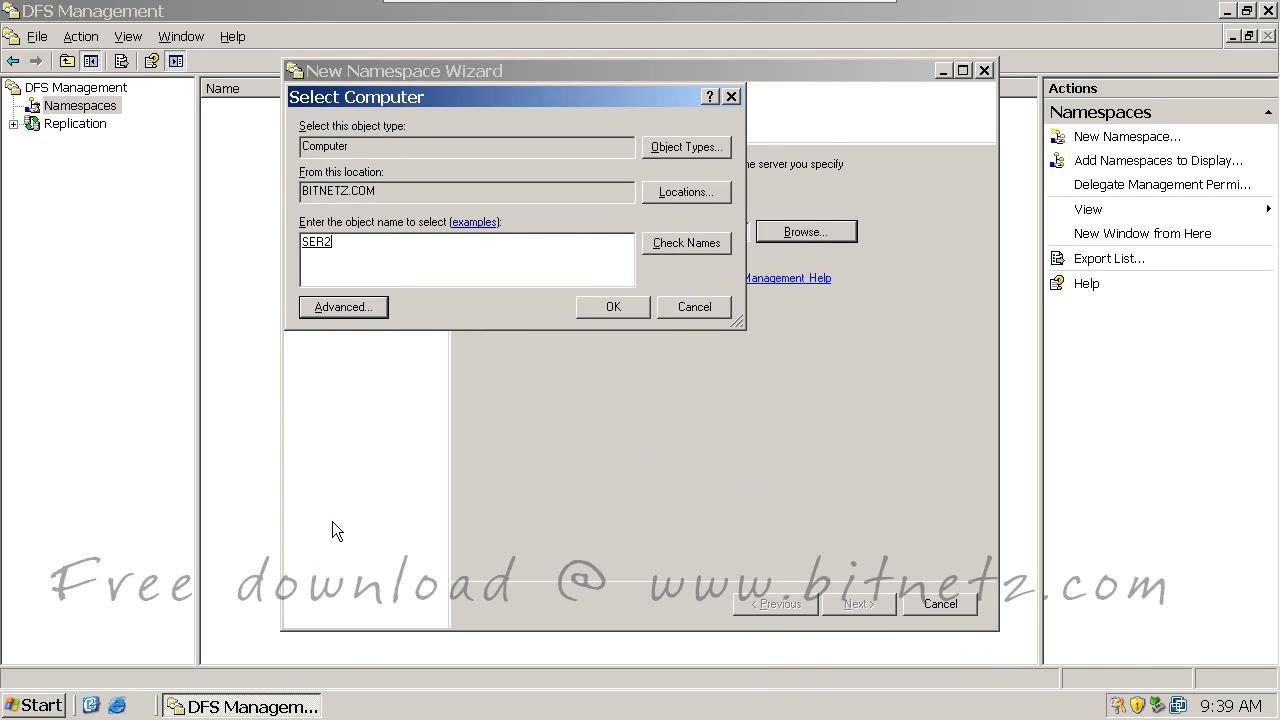
{"action": "left_click", "coordinate": [610, 308]}
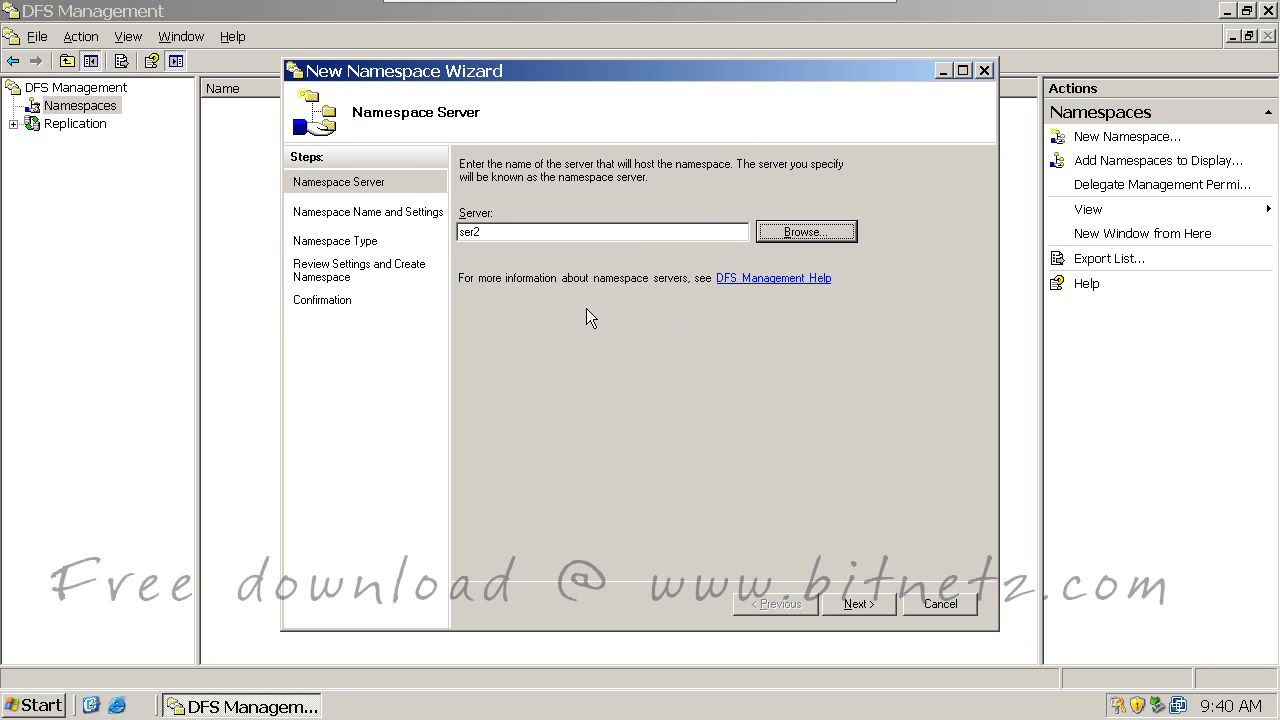
{"action": "left_click", "coordinate": [503, 234]}
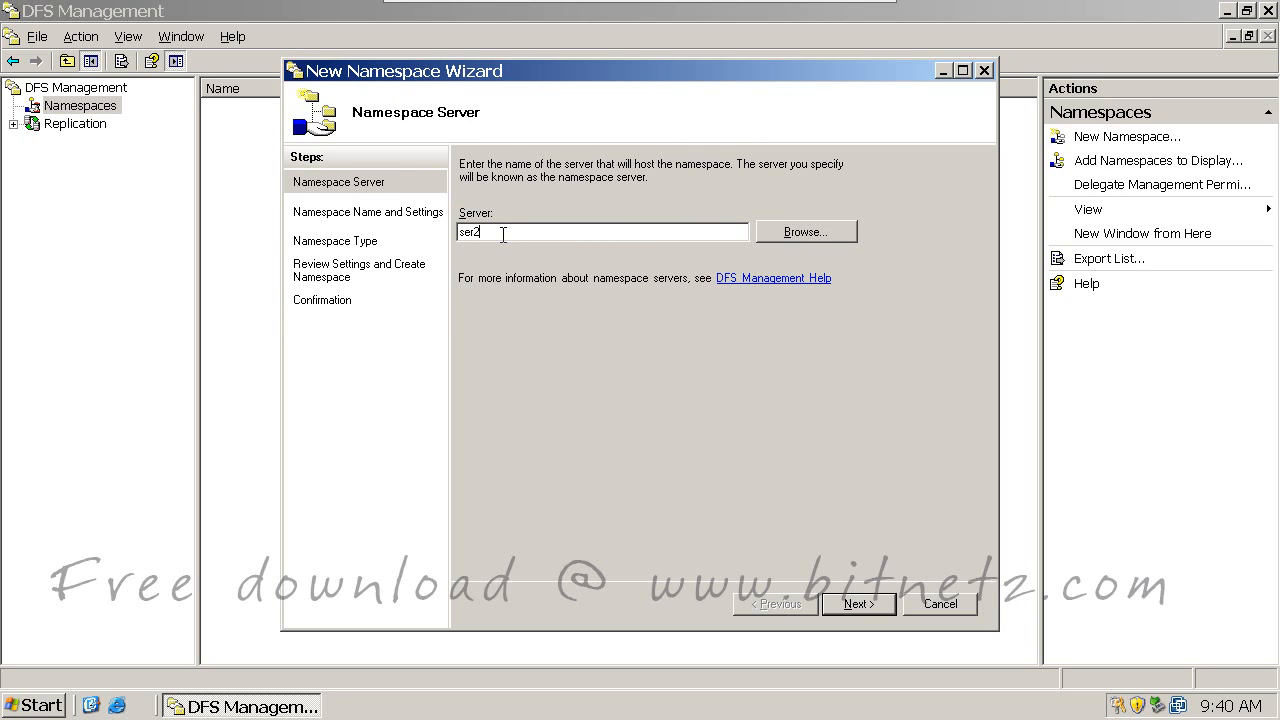
{"action": "left_click_drag", "start_coordinate": [474, 231], "coordinate": [455, 233]}
{"action": "left_click", "coordinate": [855, 606]}
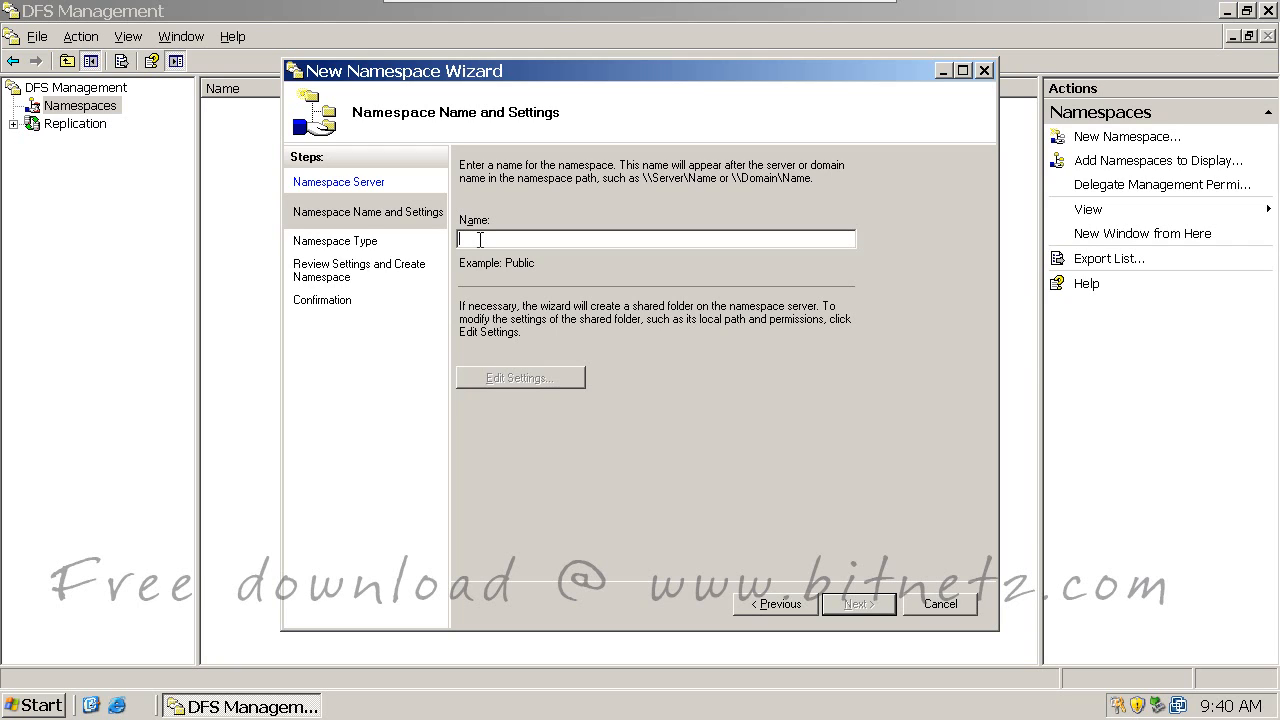
Step: Name the namespace Public, keep its default shared folder settings, and continue
{"action": "type", "text": "Pblic"}
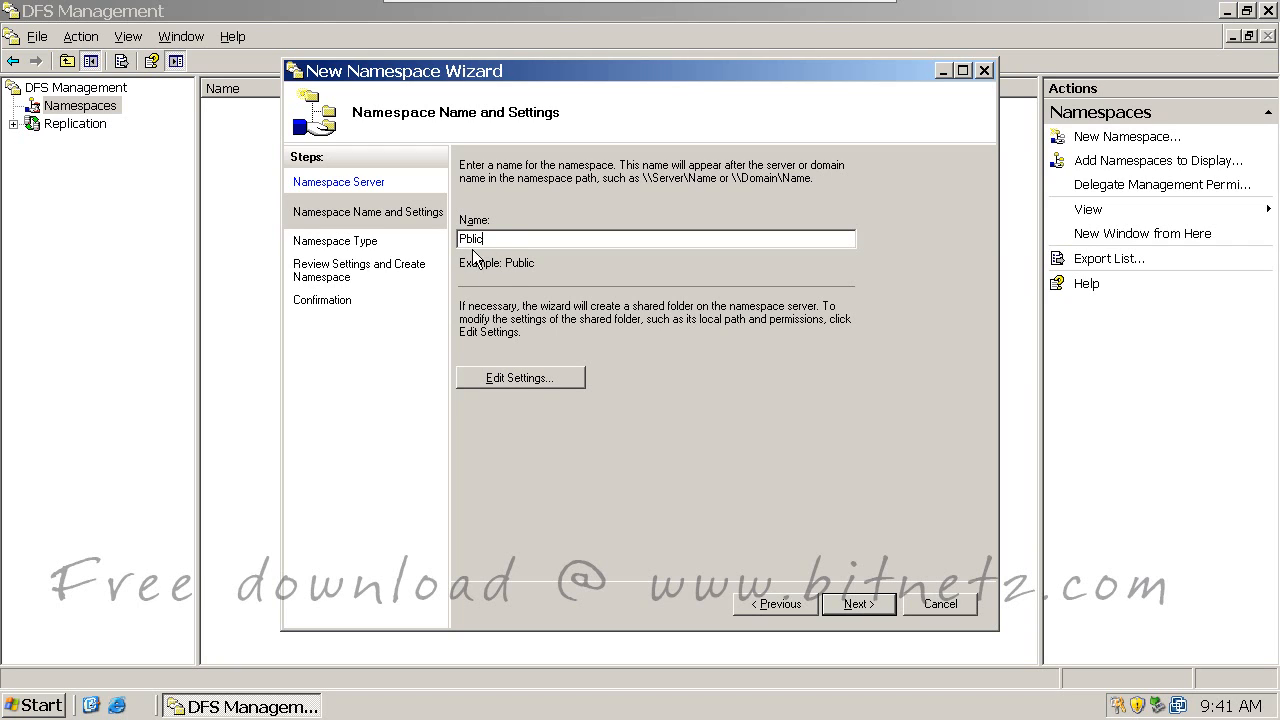
{"action": "left_click", "coordinate": [466, 240]}
{"action": "type", "text": "u"}
{"action": "left_click", "coordinate": [524, 380]}
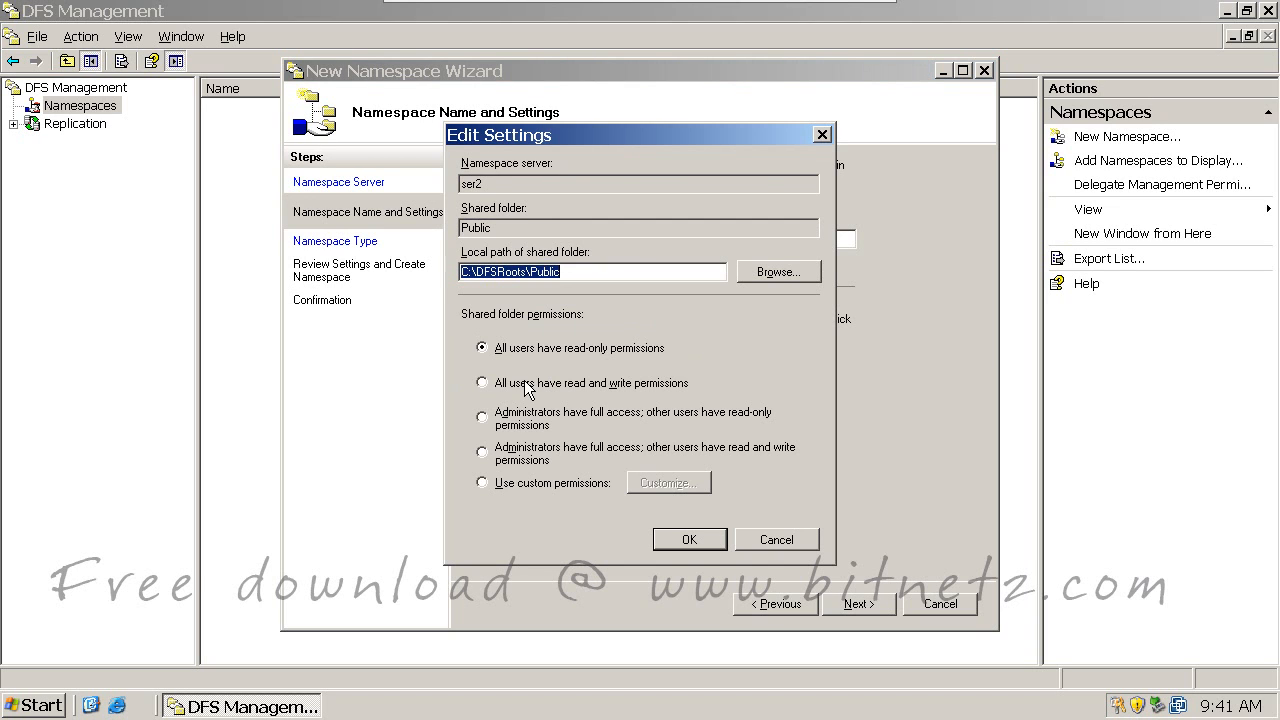
{"action": "left_click_drag", "start_coordinate": [563, 272], "coordinate": [455, 268]}
{"action": "left_click", "coordinate": [611, 275]}
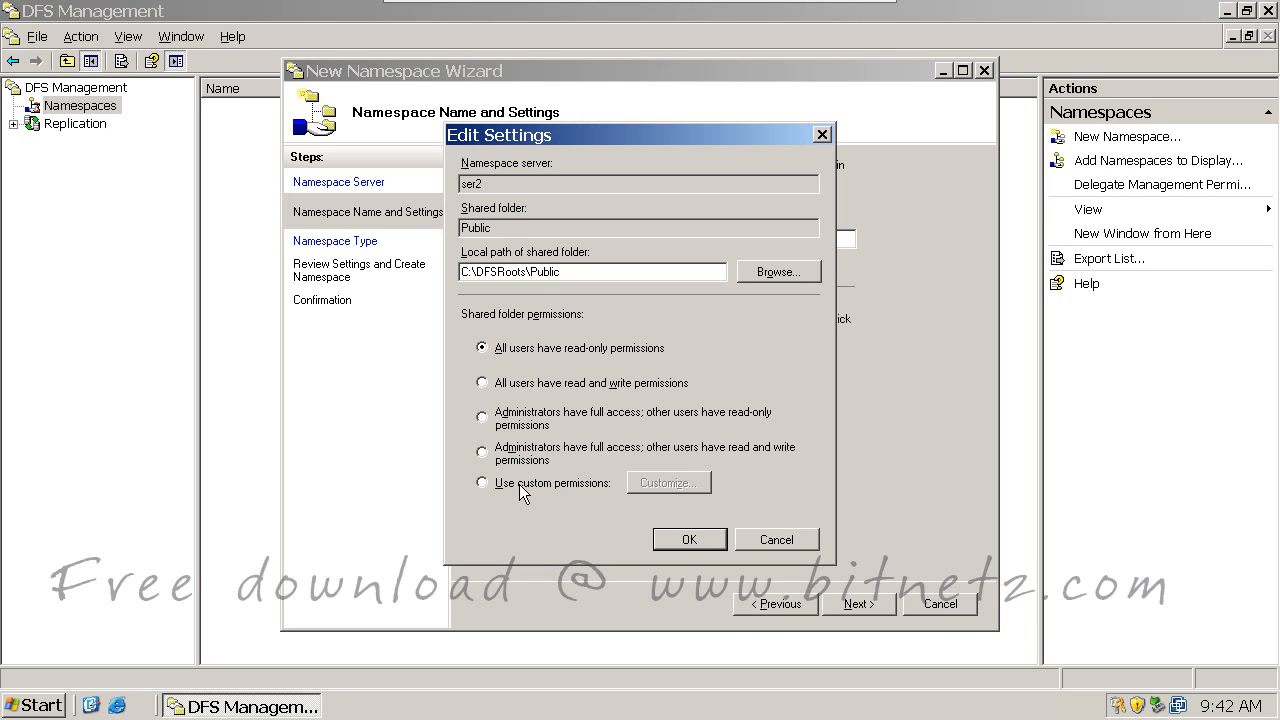
{"action": "left_click", "coordinate": [689, 539]}
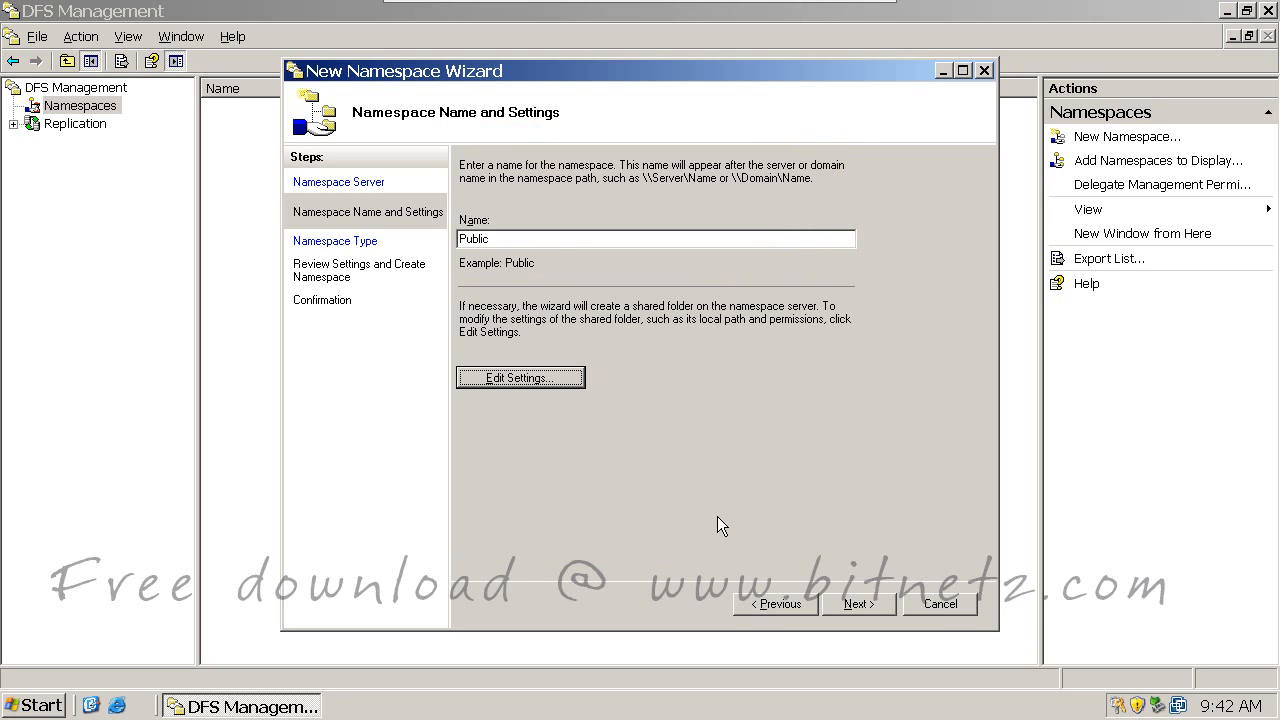
{"action": "left_click", "coordinate": [861, 602]}
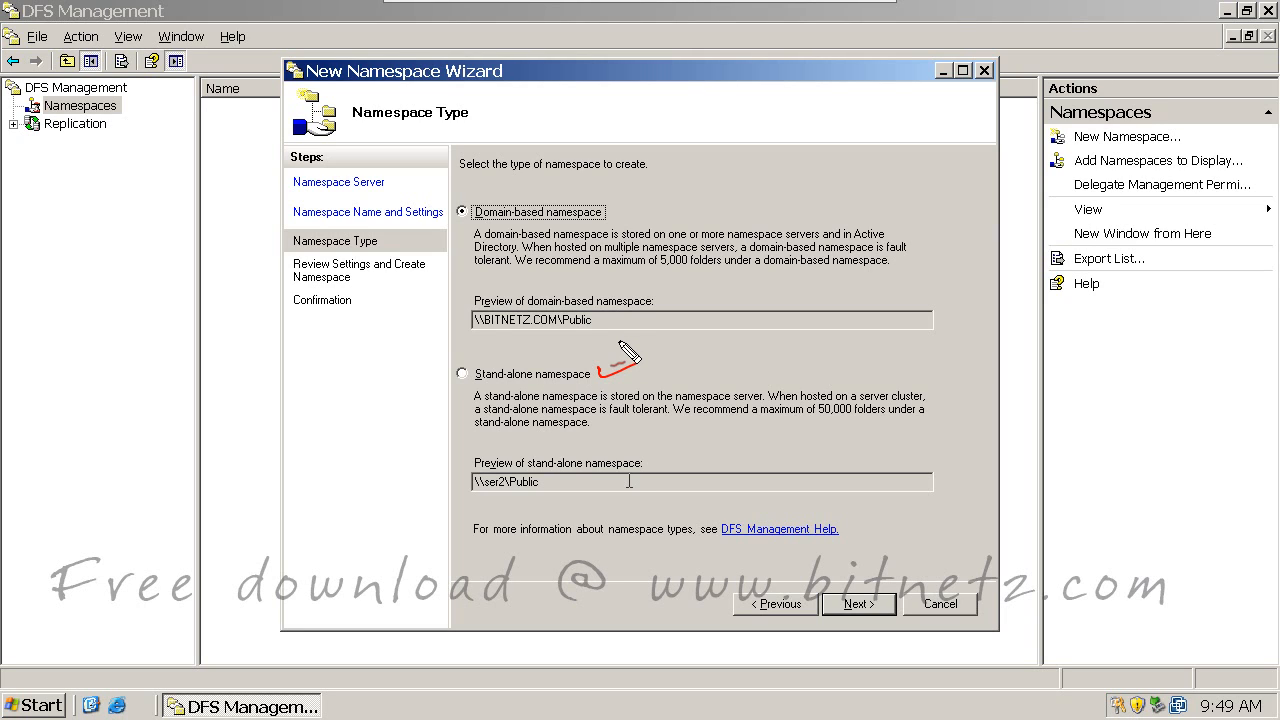
{"action": "left_click_drag", "start_coordinate": [607, 361], "coordinate": [621, 357]}
{"action": "mouse_move", "coordinate": [704, 373]}
{"action": "left_mouse_down"}
{"action": "mouse_move", "coordinate": [698, 385]}
{"action": "mouse_move", "coordinate": [703, 373]}
{"action": "mouse_move", "coordinate": [771, 385]}
{"action": "mouse_move", "coordinate": [850, 366]}
{"action": "left_mouse_up"}
{"action": "mouse_move", "coordinate": [705, 440]}
{"action": "left_mouse_down"}
{"action": "mouse_move", "coordinate": [752, 436]}
{"action": "mouse_move", "coordinate": [789, 410]}
{"action": "mouse_move", "coordinate": [911, 425]}
{"action": "left_mouse_up"}
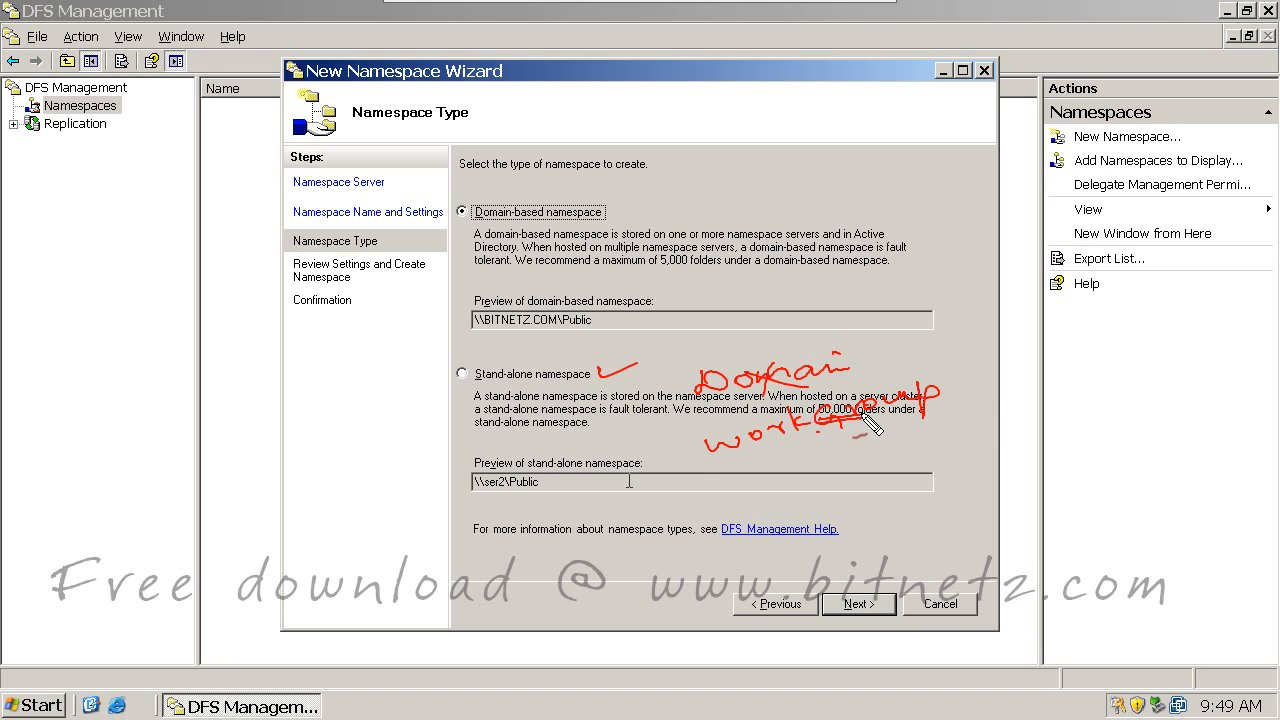
{"action": "mouse_move", "coordinate": [833, 434]}
{"action": "left_mouse_down"}
{"action": "mouse_move", "coordinate": [815, 451]}
{"action": "mouse_move", "coordinate": [842, 447]}
{"action": "mouse_move", "coordinate": [842, 434]}
{"action": "left_mouse_up"}
{"action": "left_click_drag", "start_coordinate": [866, 429], "coordinate": [867, 429]}
{"action": "left_click_drag", "start_coordinate": [891, 426], "coordinate": [892, 426]}
{"action": "left_click_drag", "start_coordinate": [918, 421], "coordinate": [919, 421]}
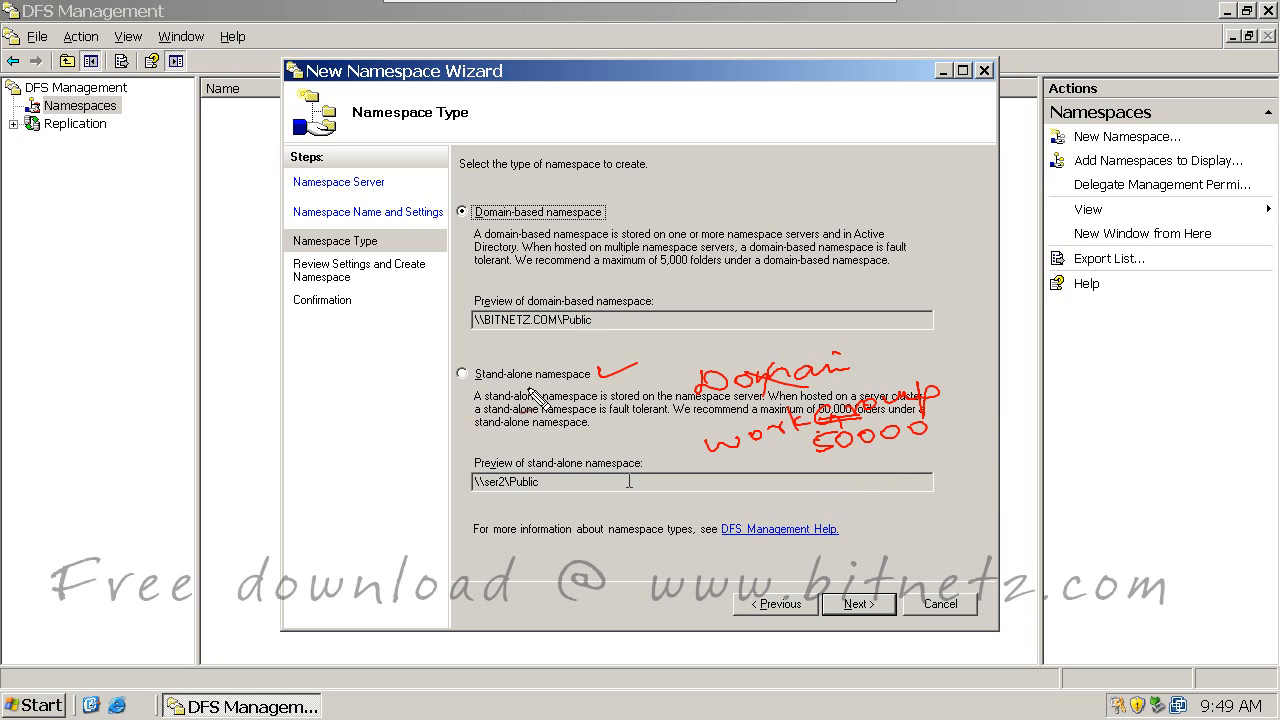
{"action": "mouse_move", "coordinate": [325, 447]}
{"action": "left_mouse_down"}
{"action": "mouse_move", "coordinate": [338, 466]}
{"action": "mouse_move", "coordinate": [381, 447]}
{"action": "left_mouse_up"}
{"action": "left_click", "coordinate": [350, 467]}
{"action": "mouse_move", "coordinate": [384, 435]}
{"action": "left_mouse_down"}
{"action": "mouse_move", "coordinate": [390, 446]}
{"action": "mouse_move", "coordinate": [452, 420]}
{"action": "left_mouse_up"}
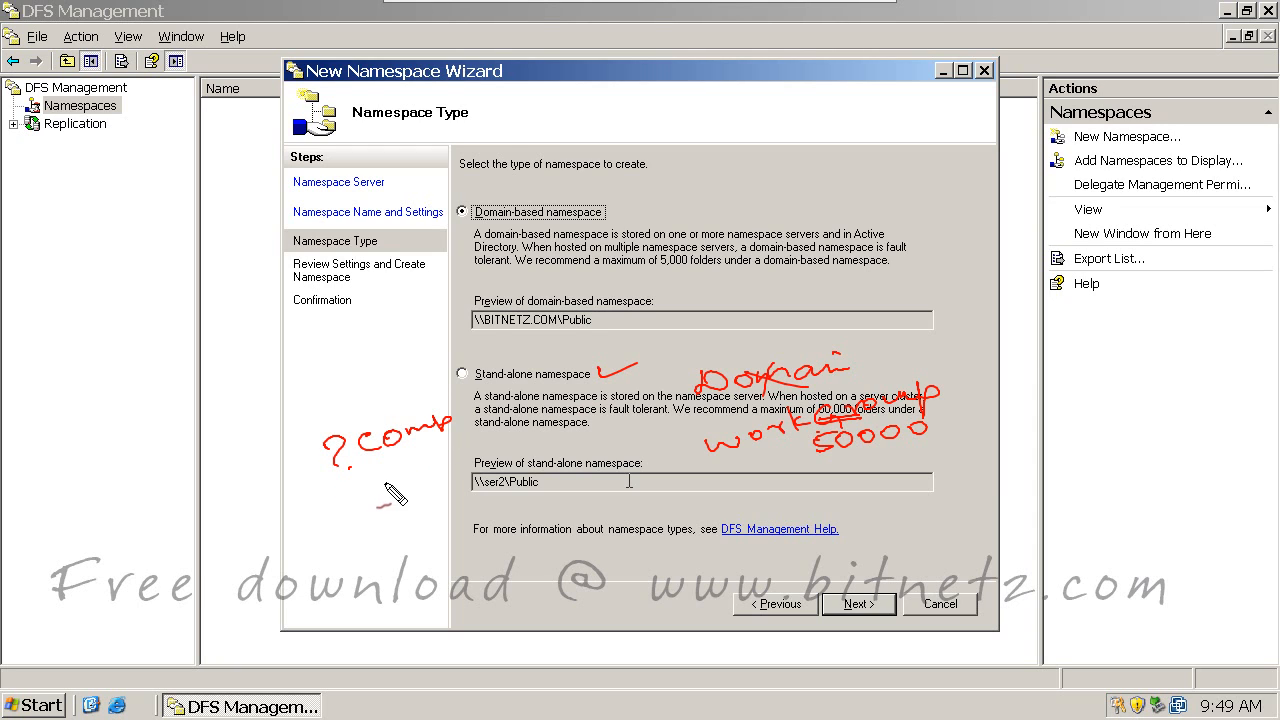
{"action": "mouse_move", "coordinate": [372, 477]}
{"action": "left_mouse_down"}
{"action": "mouse_move", "coordinate": [416, 498]}
{"action": "mouse_move", "coordinate": [484, 455]}
{"action": "left_mouse_up"}
{"action": "left_click_drag", "start_coordinate": [486, 432], "coordinate": [497, 458]}
{"action": "left_click_drag", "start_coordinate": [508, 440], "coordinate": [528, 432]}
{"action": "left_click_drag", "start_coordinate": [532, 426], "coordinate": [550, 436]}
{"action": "left_click", "coordinate": [488, 449]}
{"action": "mouse_move", "coordinate": [418, 508]}
{"action": "left_mouse_down"}
{"action": "mouse_move", "coordinate": [516, 461]}
{"action": "mouse_move", "coordinate": [486, 464]}
{"action": "left_mouse_up"}
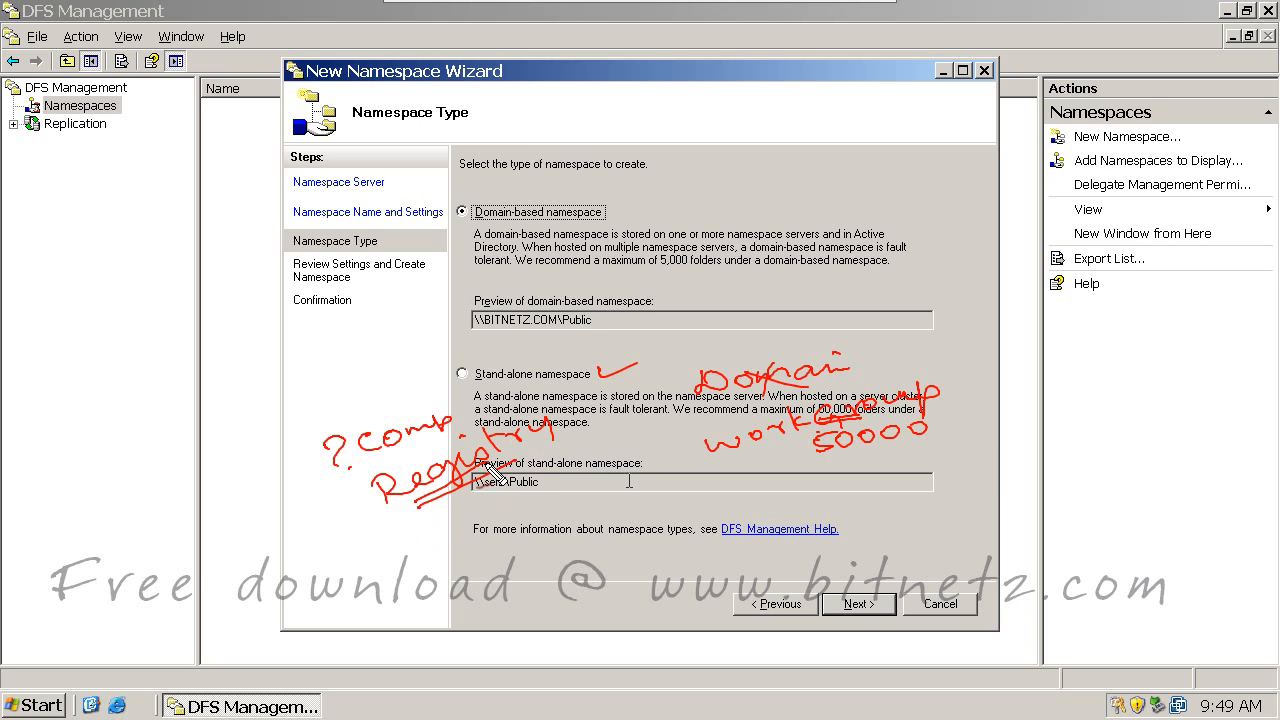
{"action": "left_click_drag", "start_coordinate": [598, 453], "coordinate": [608, 452]}
{"action": "left_click_drag", "start_coordinate": [474, 497], "coordinate": [535, 498]}
{"action": "left_click_drag", "start_coordinate": [658, 269], "coordinate": [702, 270]}
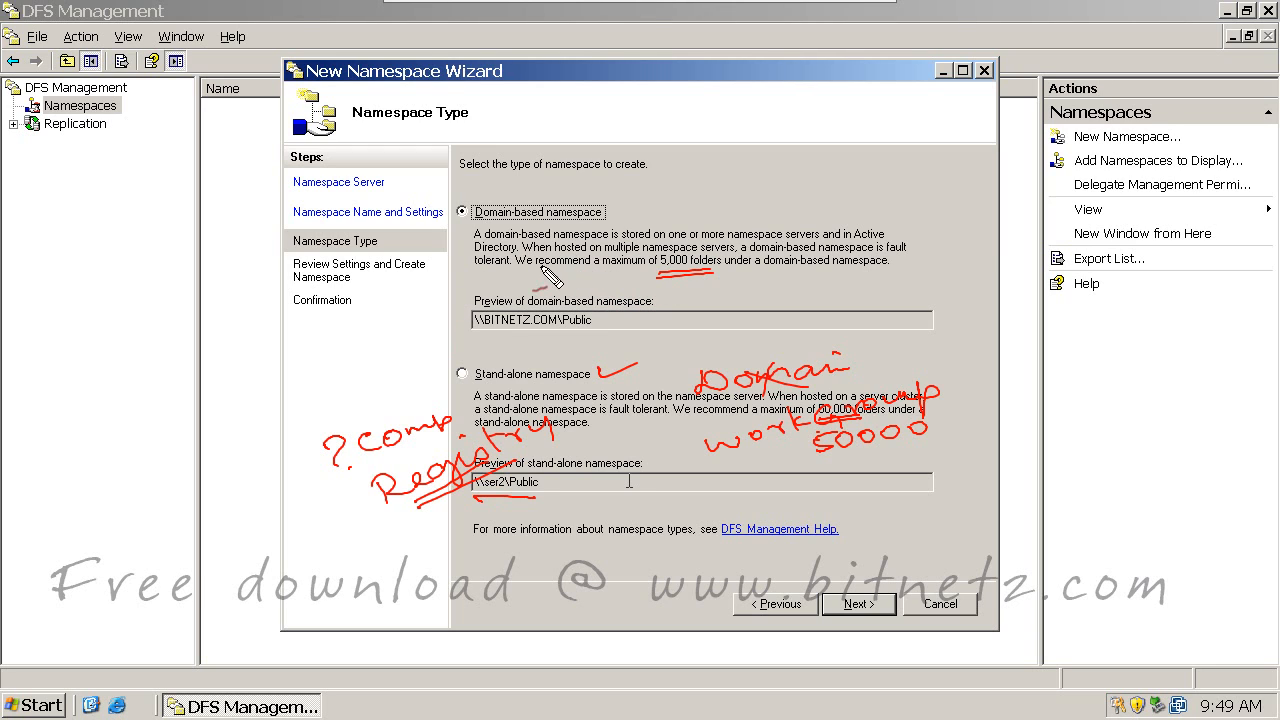
Step: Review the domain-based namespace \\BITNETZ.COM\Public settings: server ser2, C:\DFSRoots\Public, Everyone read-only
{"action": "mouse_move", "coordinate": [700, 156]}
{"action": "left_mouse_down"}
{"action": "mouse_move", "coordinate": [668, 182]}
{"action": "mouse_move", "coordinate": [730, 166]}
{"action": "mouse_move", "coordinate": [742, 138]}
{"action": "mouse_move", "coordinate": [758, 180]}
{"action": "left_mouse_up"}
{"action": "mouse_move", "coordinate": [674, 186]}
{"action": "left_mouse_down"}
{"action": "mouse_move", "coordinate": [780, 172]}
{"action": "mouse_move", "coordinate": [780, 184]}
{"action": "left_mouse_up"}
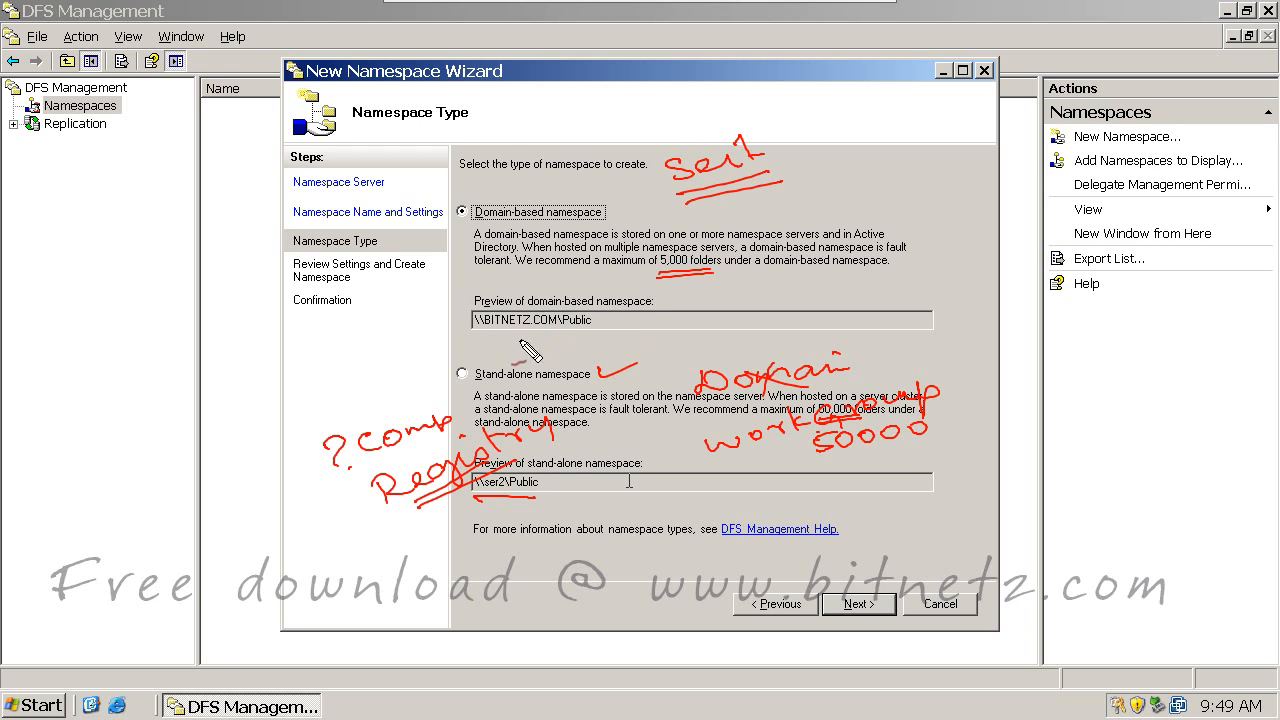
{"action": "left_click_drag", "start_coordinate": [480, 337], "coordinate": [594, 331]}
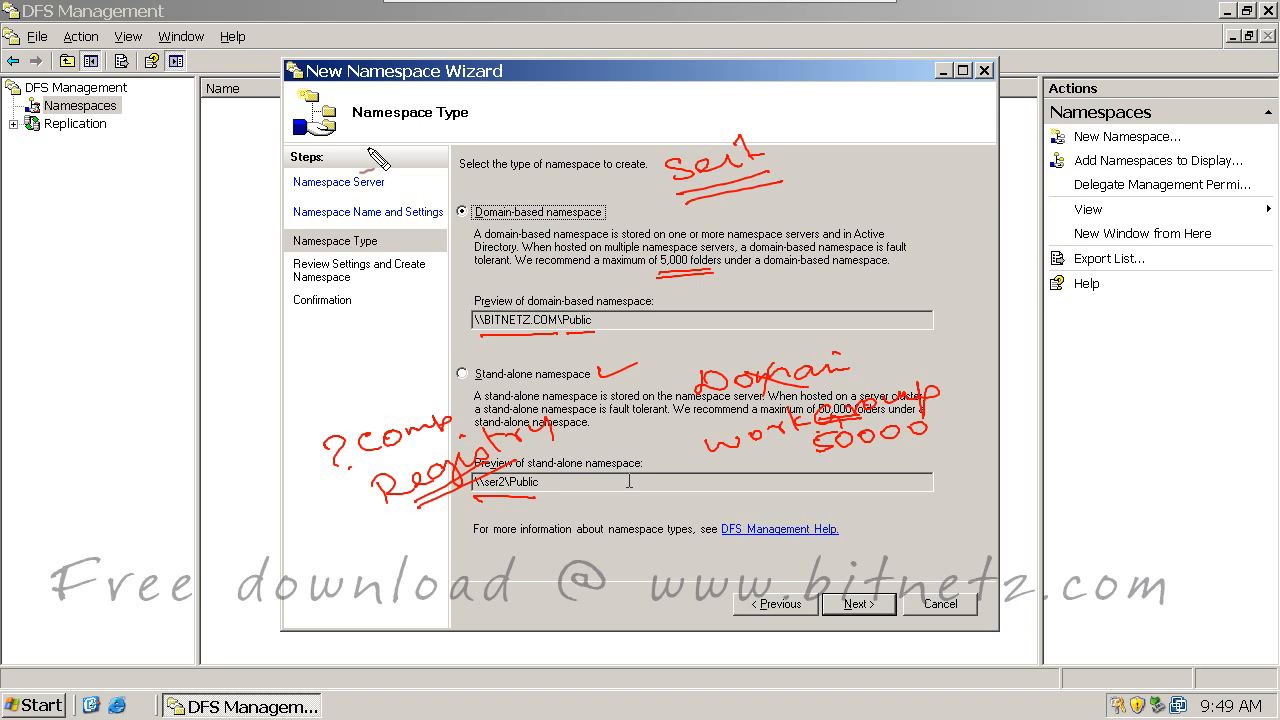
{"action": "mouse_move", "coordinate": [372, 165]}
{"action": "left_mouse_down"}
{"action": "mouse_move", "coordinate": [358, 182]}
{"action": "mouse_move", "coordinate": [412, 146]}
{"action": "mouse_move", "coordinate": [672, 155]}
{"action": "mouse_move", "coordinate": [636, 172]}
{"action": "left_mouse_up"}
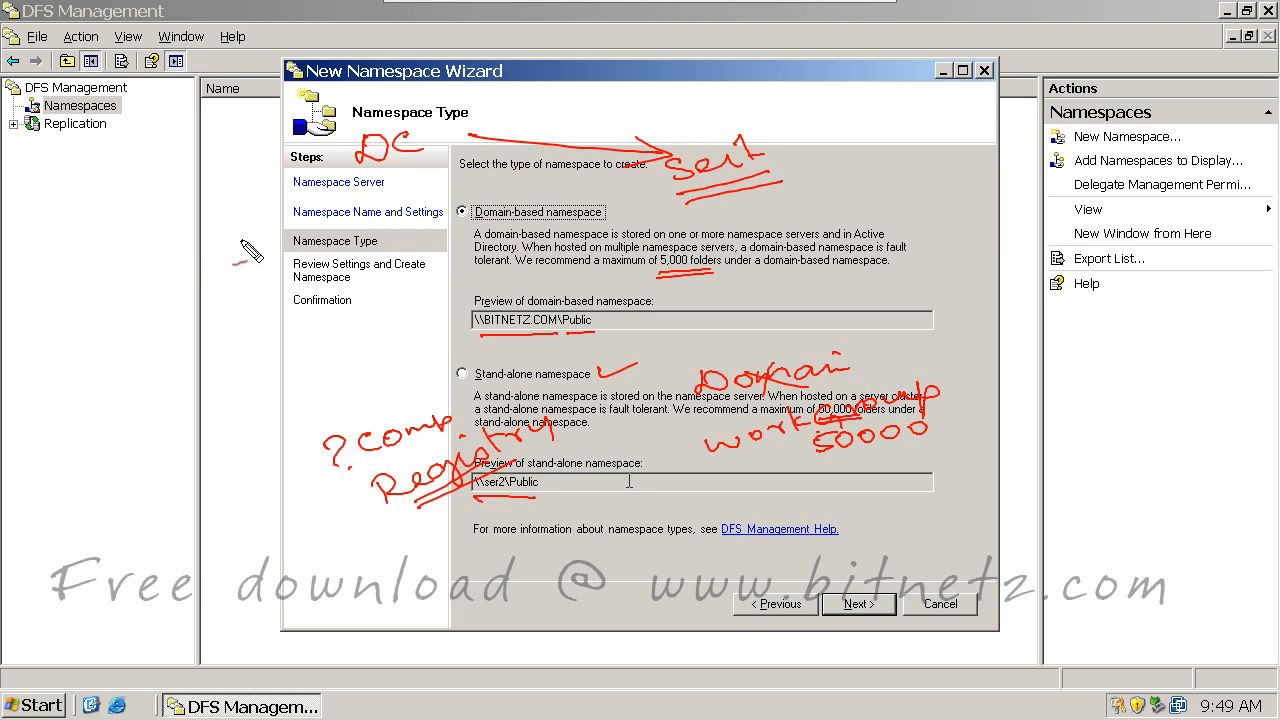
{"action": "mouse_move", "coordinate": [208, 228]}
{"action": "left_mouse_down"}
{"action": "mouse_move", "coordinate": [186, 250]}
{"action": "mouse_move", "coordinate": [242, 238]}
{"action": "left_mouse_up"}
{"action": "left_click_drag", "start_coordinate": [178, 270], "coordinate": [254, 242]}
{"action": "left_click_drag", "start_coordinate": [250, 264], "coordinate": [270, 258]}
{"action": "mouse_move", "coordinate": [188, 276]}
{"action": "left_mouse_down"}
{"action": "mouse_move", "coordinate": [268, 252]}
{"action": "mouse_move", "coordinate": [276, 217]}
{"action": "left_mouse_up"}
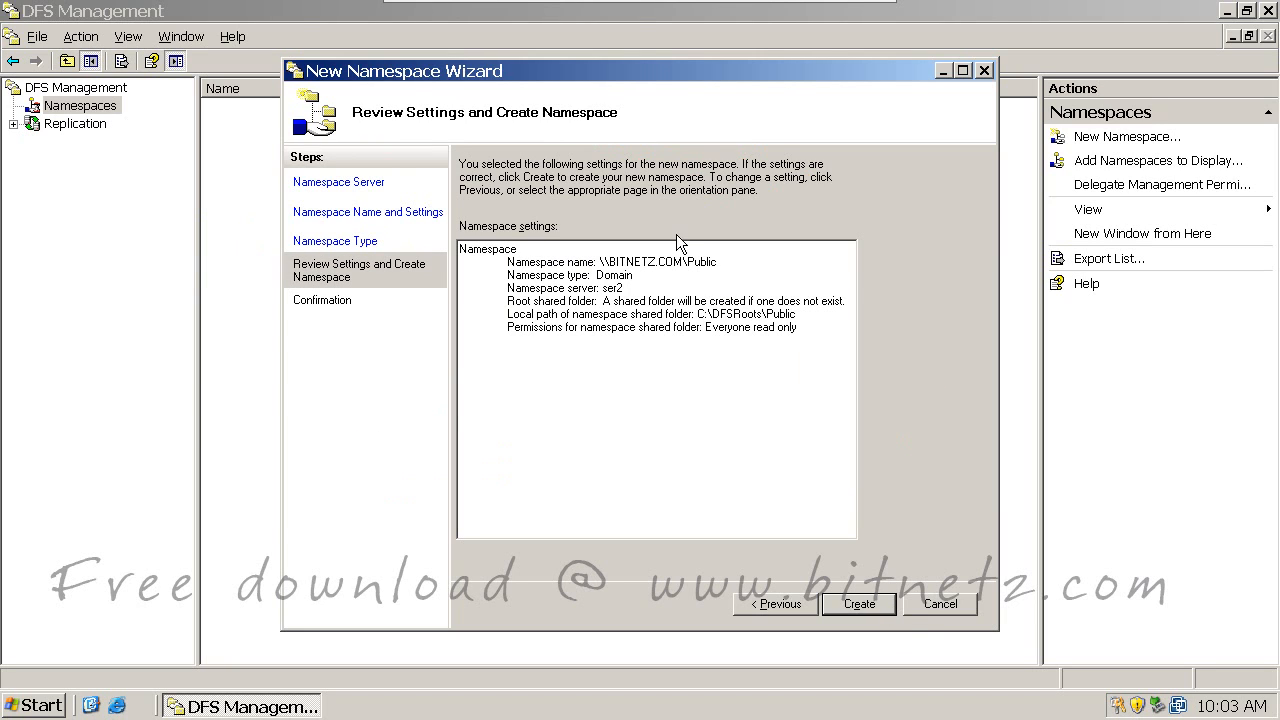
Step: Create the \\BITNETZ.COM\Public namespace, close the wizard and expand Namespaces in the tree
{"action": "left_click", "coordinate": [857, 604]}
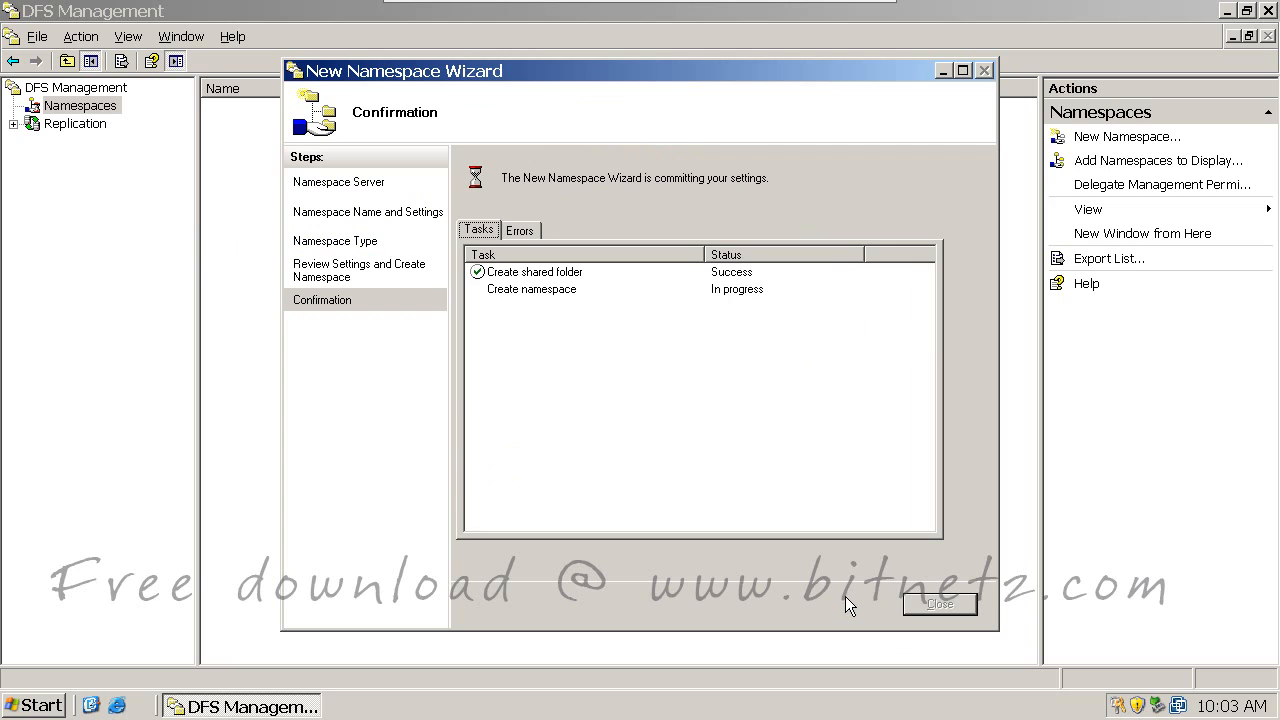
{"action": "left_click", "coordinate": [938, 605]}
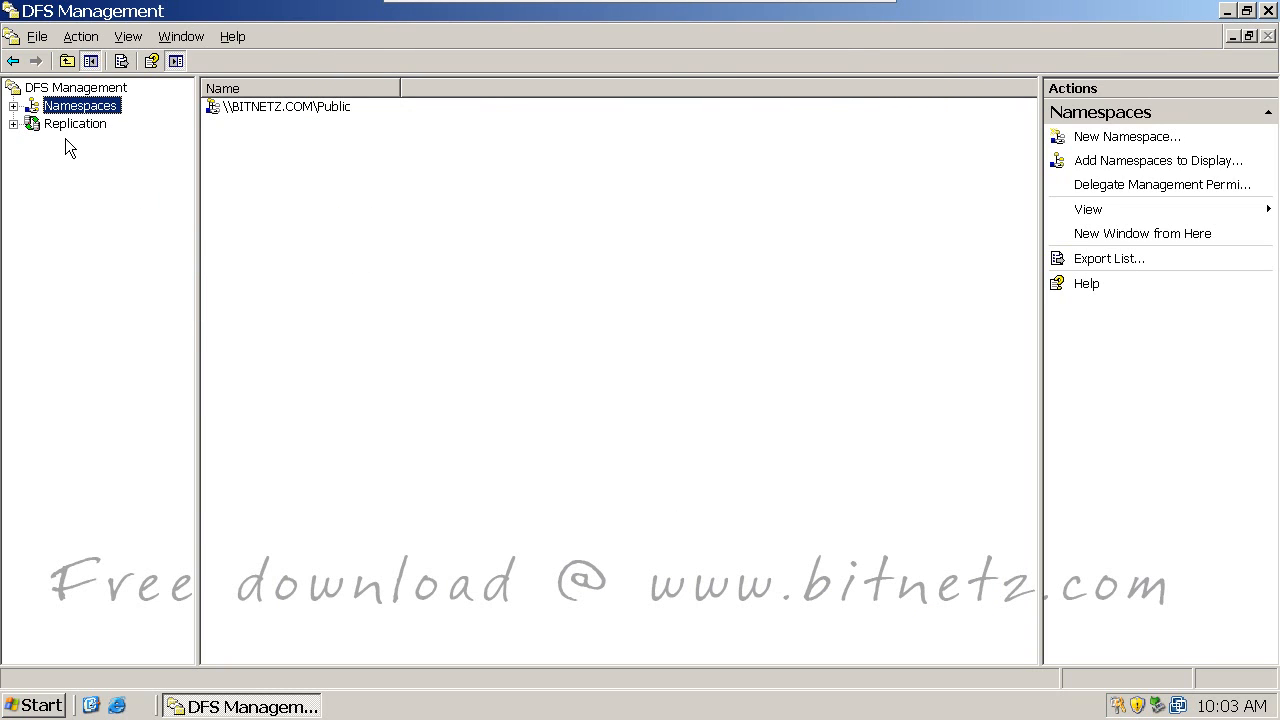
{"action": "left_click", "coordinate": [13, 106]}
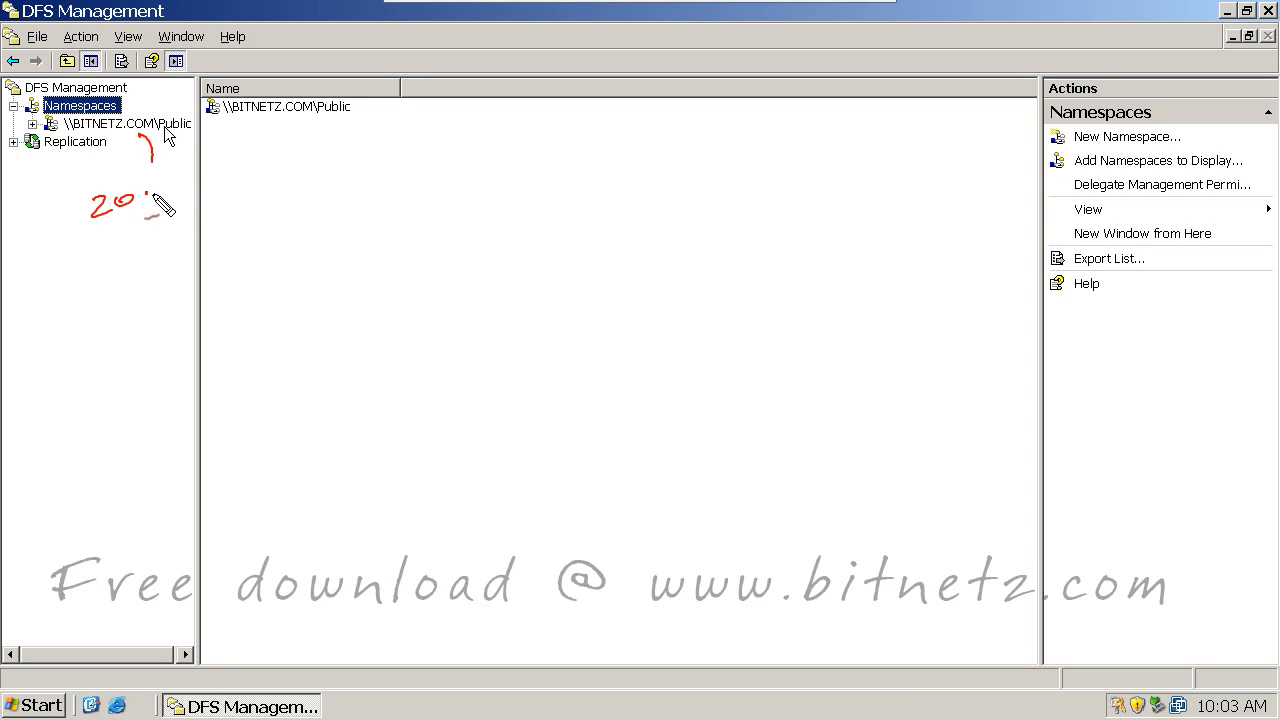
{"action": "left_click_drag", "start_coordinate": [165, 179], "coordinate": [175, 191]}
{"action": "mouse_move", "coordinate": [109, 245]}
{"action": "left_mouse_down"}
{"action": "mouse_move", "coordinate": [107, 256]}
{"action": "mouse_move", "coordinate": [240, 222]}
{"action": "mouse_move", "coordinate": [272, 184]}
{"action": "left_mouse_up"}
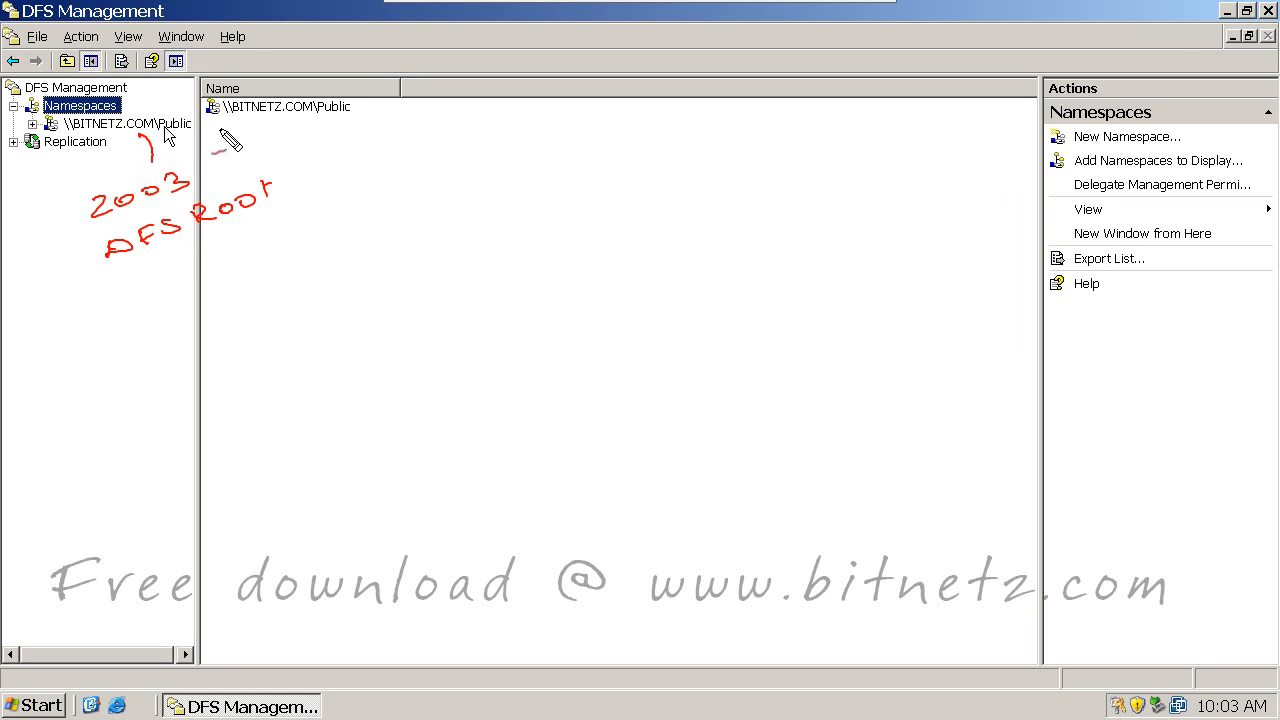
{"action": "mouse_move", "coordinate": [216, 130]}
{"action": "left_mouse_down"}
{"action": "mouse_move", "coordinate": [420, 150]}
{"action": "mouse_move", "coordinate": [503, 120]}
{"action": "mouse_move", "coordinate": [722, 80]}
{"action": "left_mouse_up"}
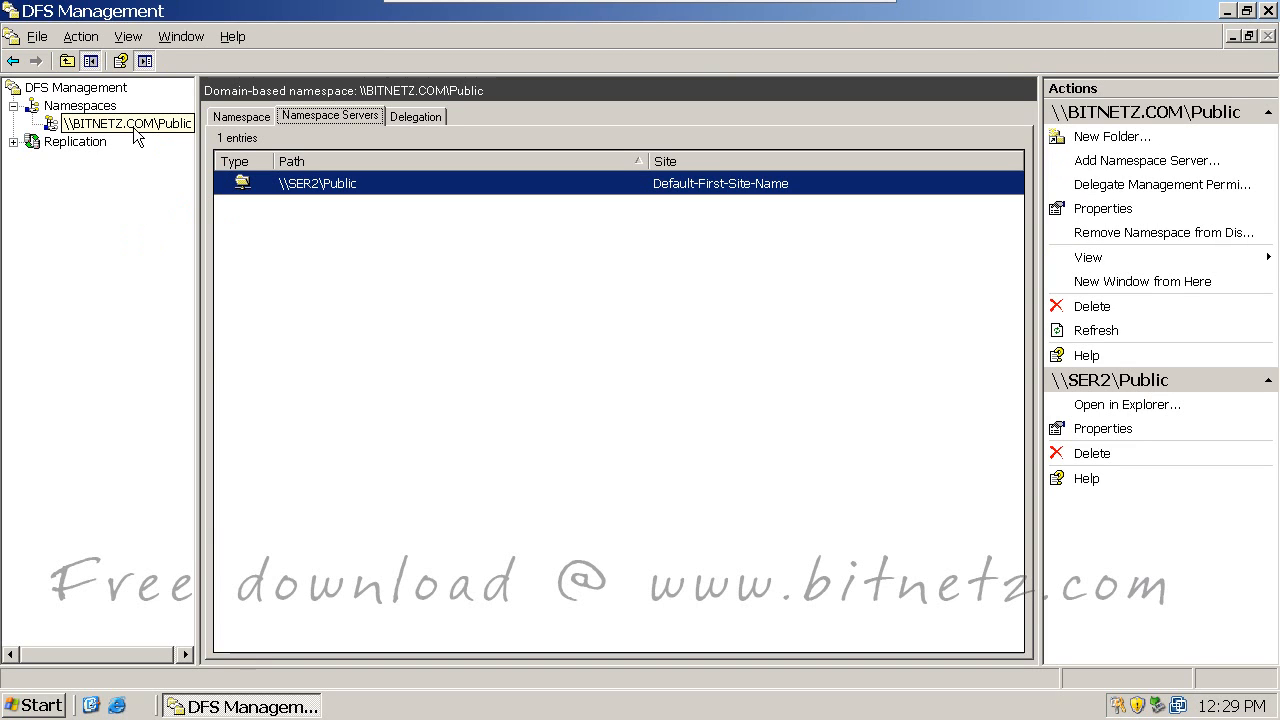
Step: Select \\BITNETZ.COM\Public and check its Namespace Servers and Delegation tabs
{"action": "left_click", "coordinate": [148, 131]}
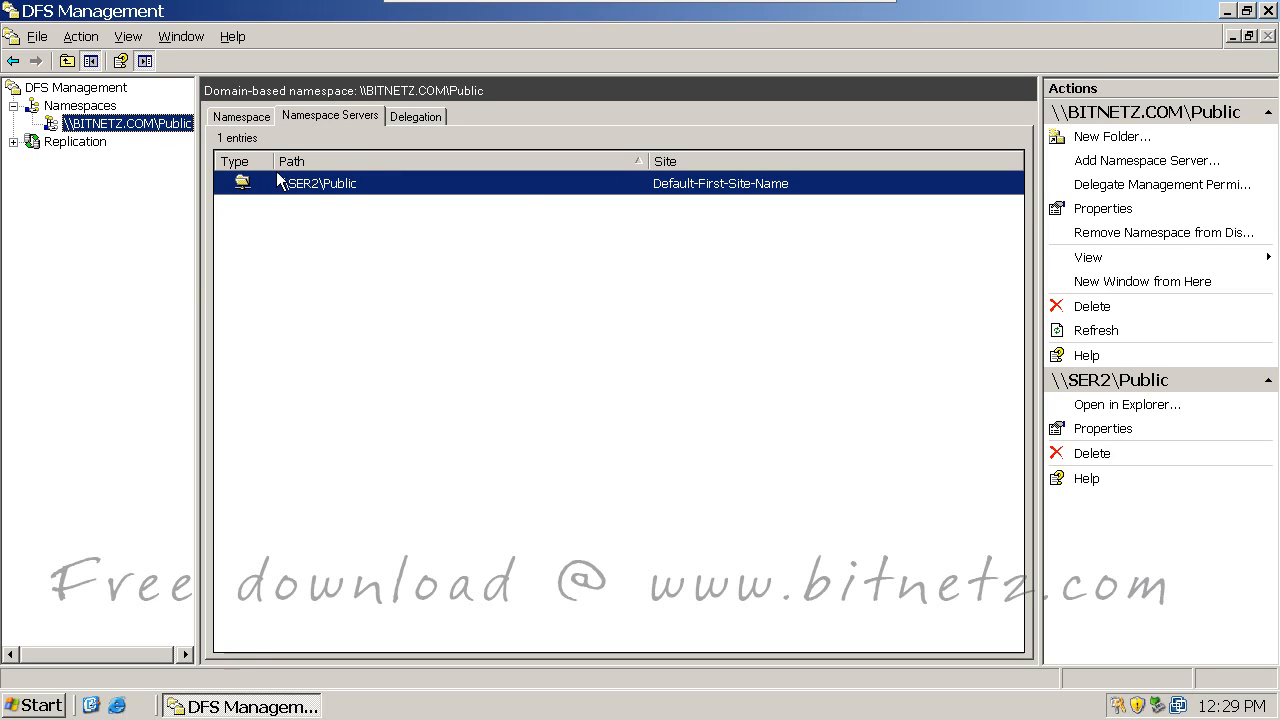
{"action": "left_click", "coordinate": [232, 117]}
{"action": "left_click", "coordinate": [302, 116]}
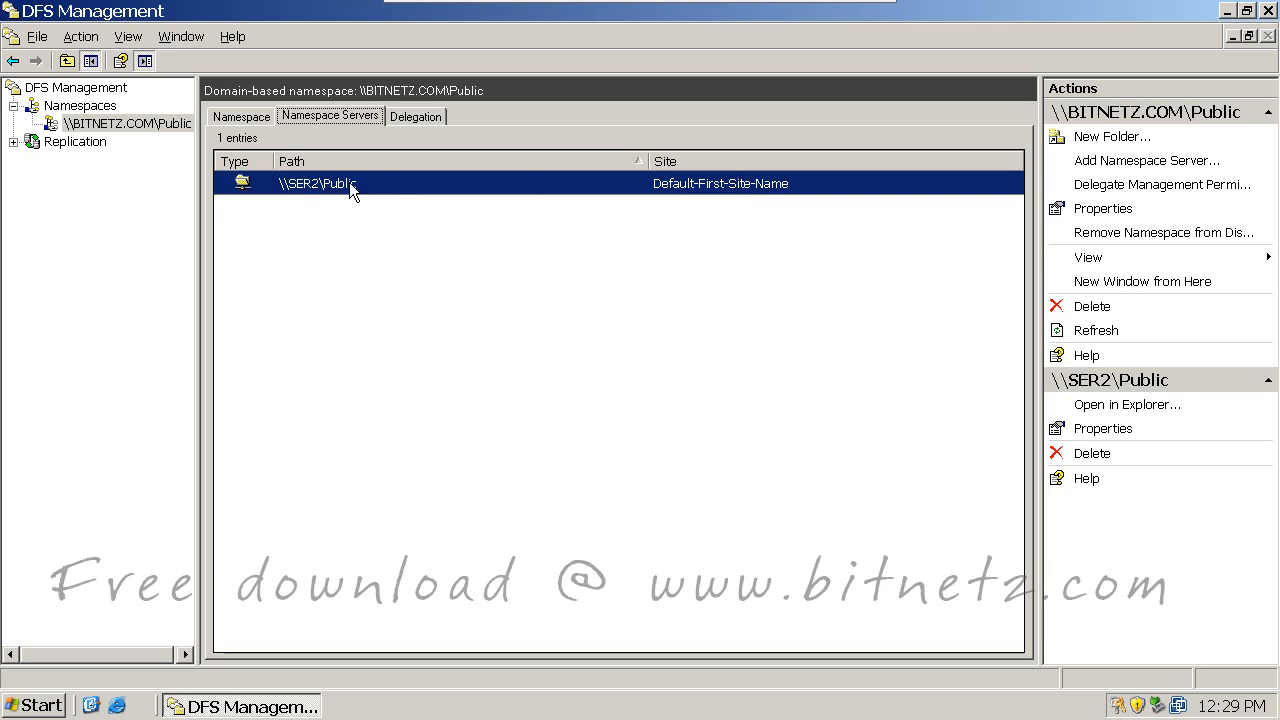
{"action": "left_click", "coordinate": [416, 116]}
Step: Review the delegation list: Domain Admins, Enterprise Admins (inherited) and SYSTEM
{"action": "left_click", "coordinate": [157, 178]}
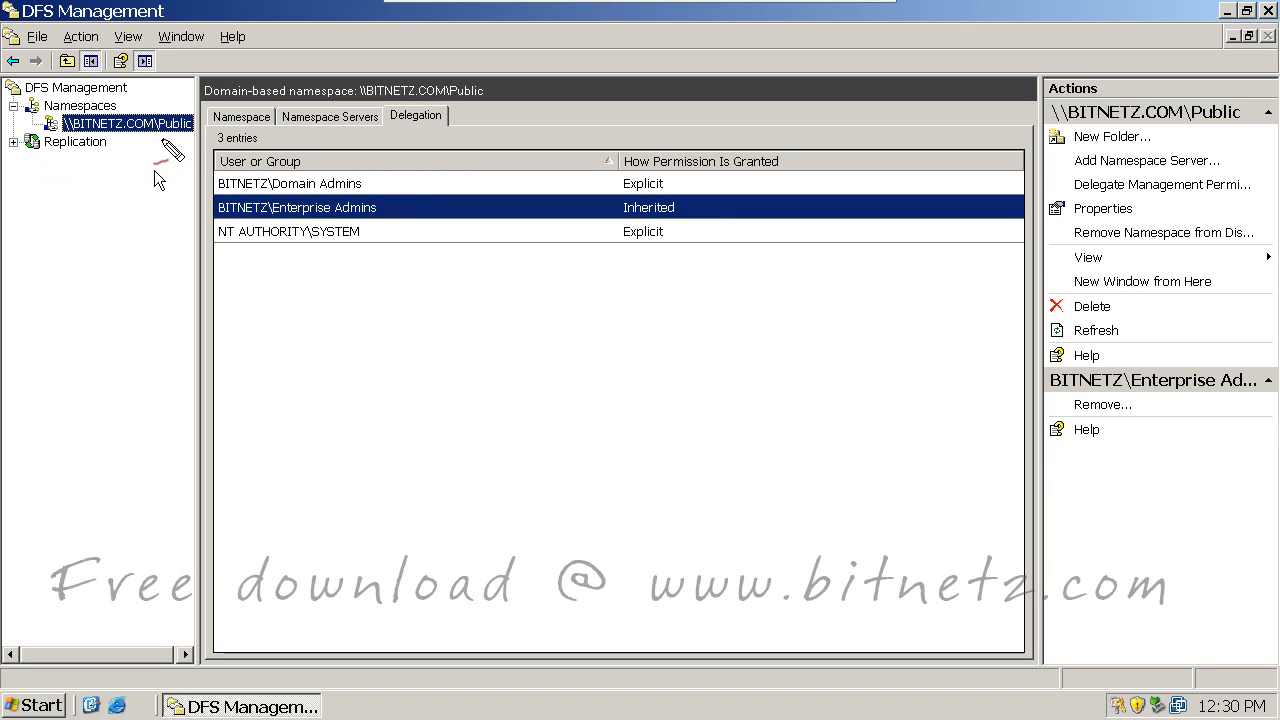
{"action": "left_click_drag", "start_coordinate": [160, 135], "coordinate": [187, 129]}
{"action": "mouse_move", "coordinate": [91, 189]}
{"action": "left_mouse_down"}
{"action": "mouse_move", "coordinate": [75, 197]}
{"action": "mouse_move", "coordinate": [158, 152]}
{"action": "left_mouse_up"}
{"action": "mouse_move", "coordinate": [110, 234]}
{"action": "left_mouse_down"}
{"action": "mouse_move", "coordinate": [94, 246]}
{"action": "mouse_move", "coordinate": [149, 239]}
{"action": "mouse_move", "coordinate": [205, 195]}
{"action": "left_mouse_up"}
{"action": "mouse_move", "coordinate": [107, 283]}
{"action": "left_mouse_down"}
{"action": "mouse_move", "coordinate": [118, 300]}
{"action": "mouse_move", "coordinate": [172, 262]}
{"action": "mouse_move", "coordinate": [196, 224]}
{"action": "left_mouse_up"}
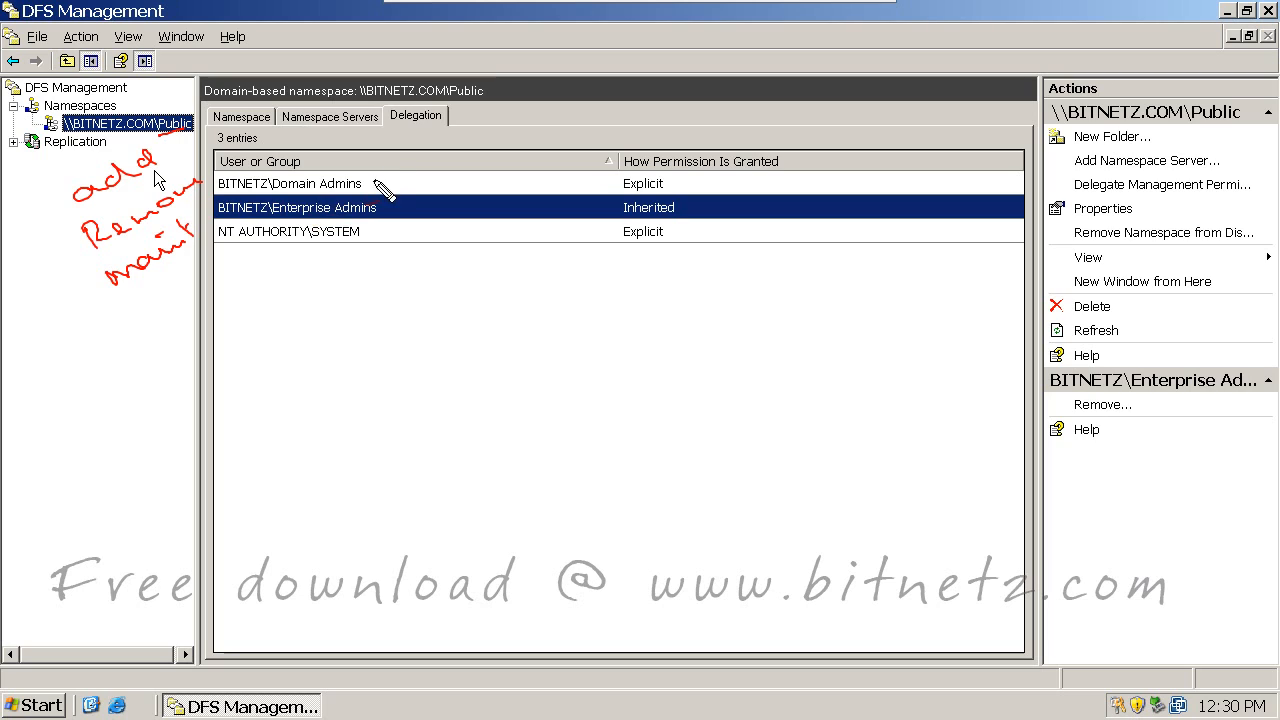
{"action": "mouse_move", "coordinate": [373, 179]}
{"action": "left_mouse_down"}
{"action": "mouse_move", "coordinate": [412, 160]}
{"action": "mouse_move", "coordinate": [444, 180]}
{"action": "left_mouse_up"}
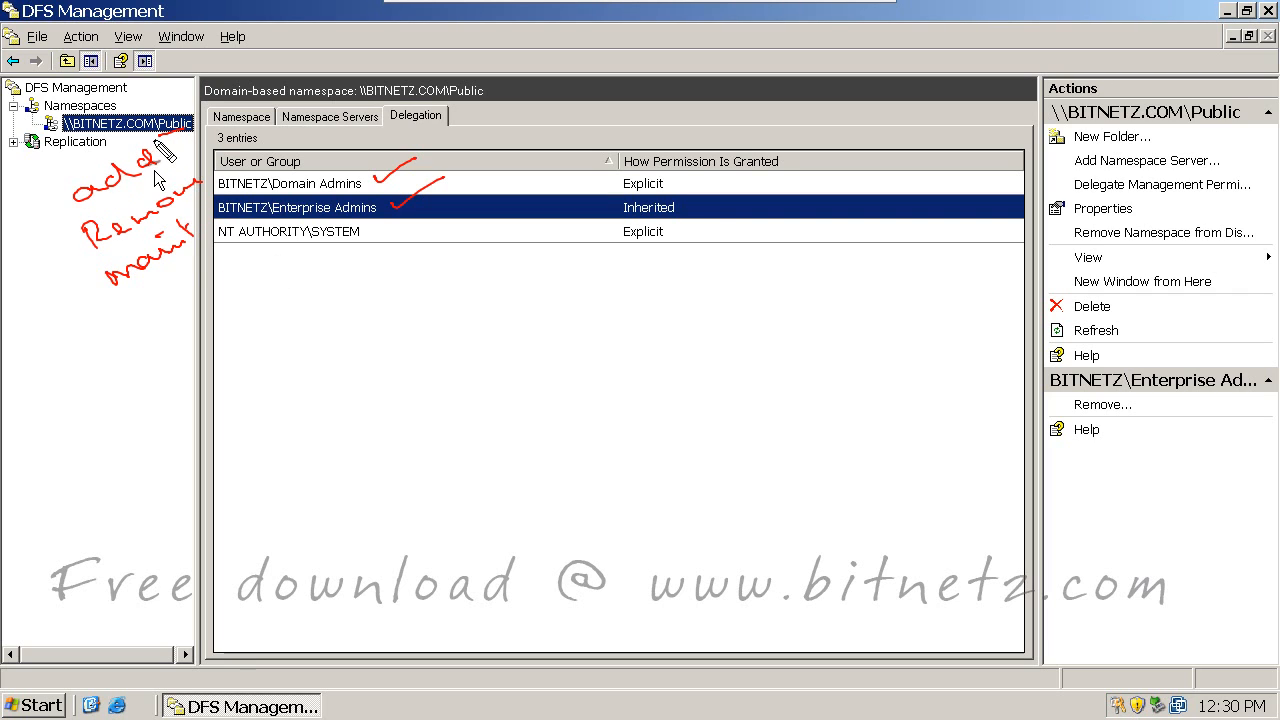
{"action": "left_click_drag", "start_coordinate": [53, 263], "coordinate": [67, 259]}
{"action": "mouse_move", "coordinate": [40, 300]}
{"action": "left_mouse_down"}
{"action": "mouse_move", "coordinate": [22, 290]}
{"action": "mouse_move", "coordinate": [35, 275]}
{"action": "mouse_move", "coordinate": [72, 276]}
{"action": "mouse_move", "coordinate": [62, 286]}
{"action": "left_mouse_up"}
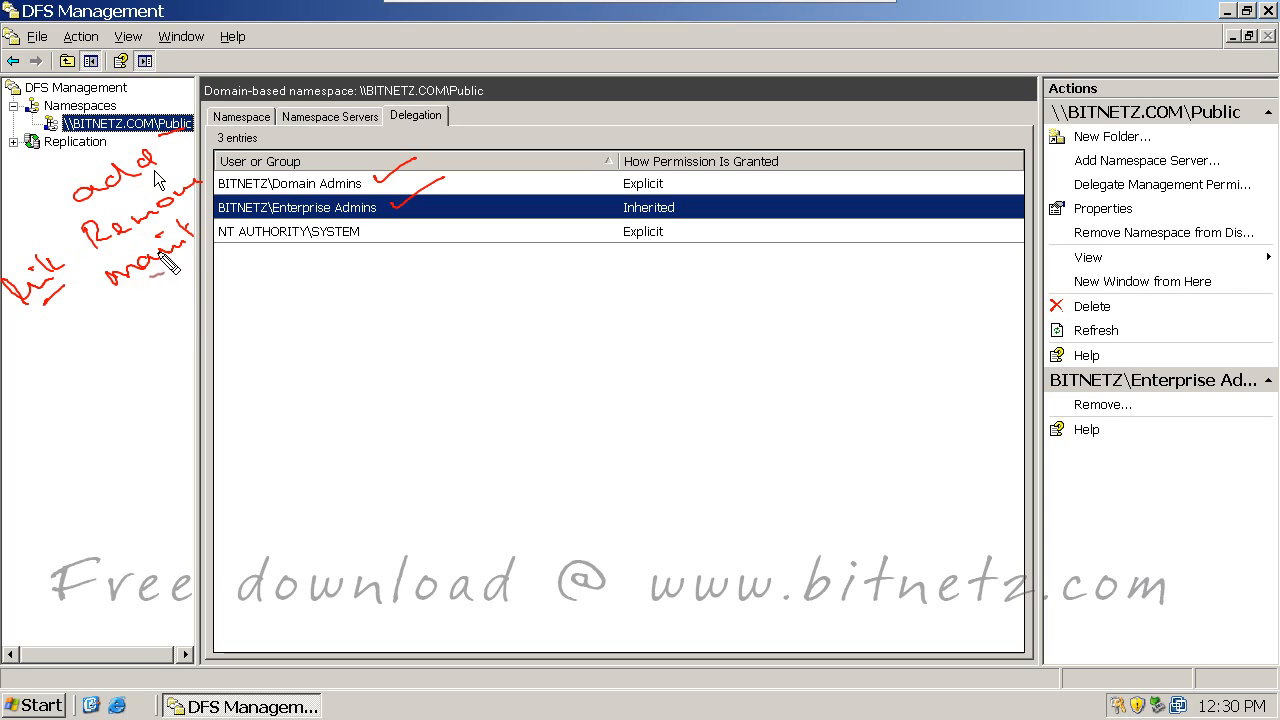
{"action": "left_click_drag", "start_coordinate": [171, 292], "coordinate": [186, 289]}
{"action": "key", "text": "Escape"}
Step: Delegate Public namespace management to a domain user, then sort by How Permission Is Granted
{"action": "right_click", "coordinate": [131, 127]}
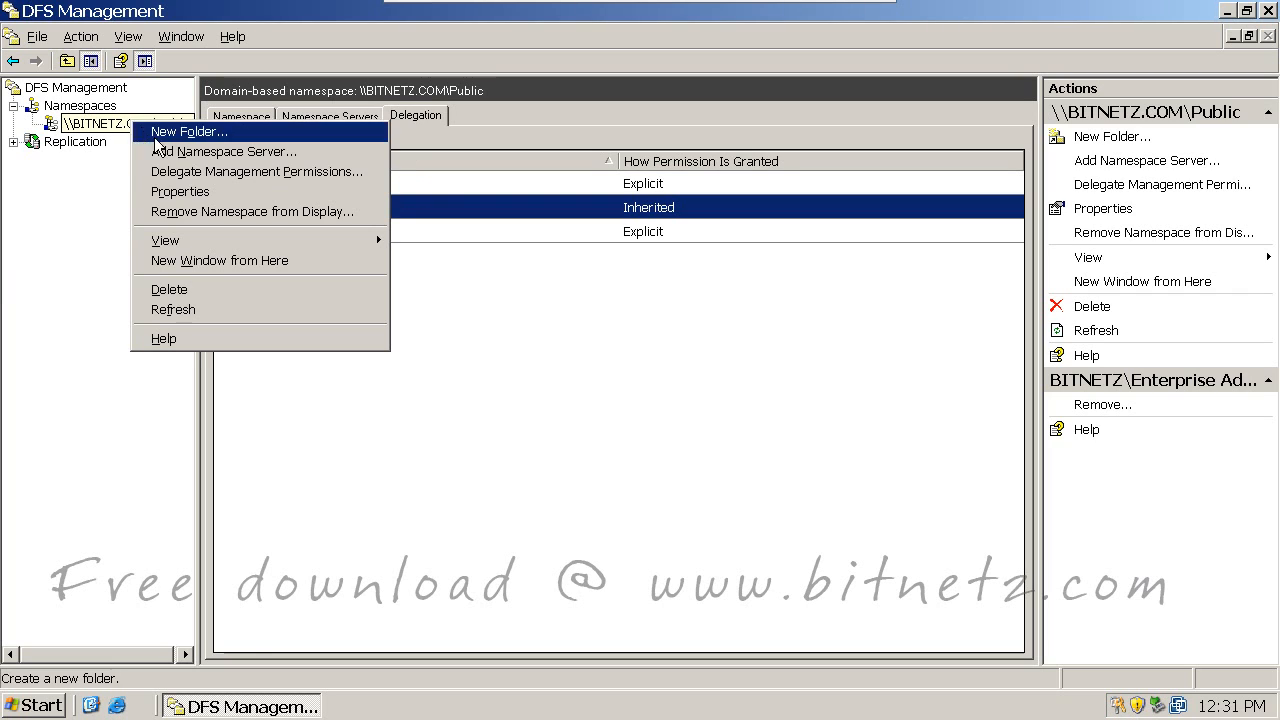
{"action": "left_click", "coordinate": [220, 172]}
{"action": "left_click", "coordinate": [152, 351]}
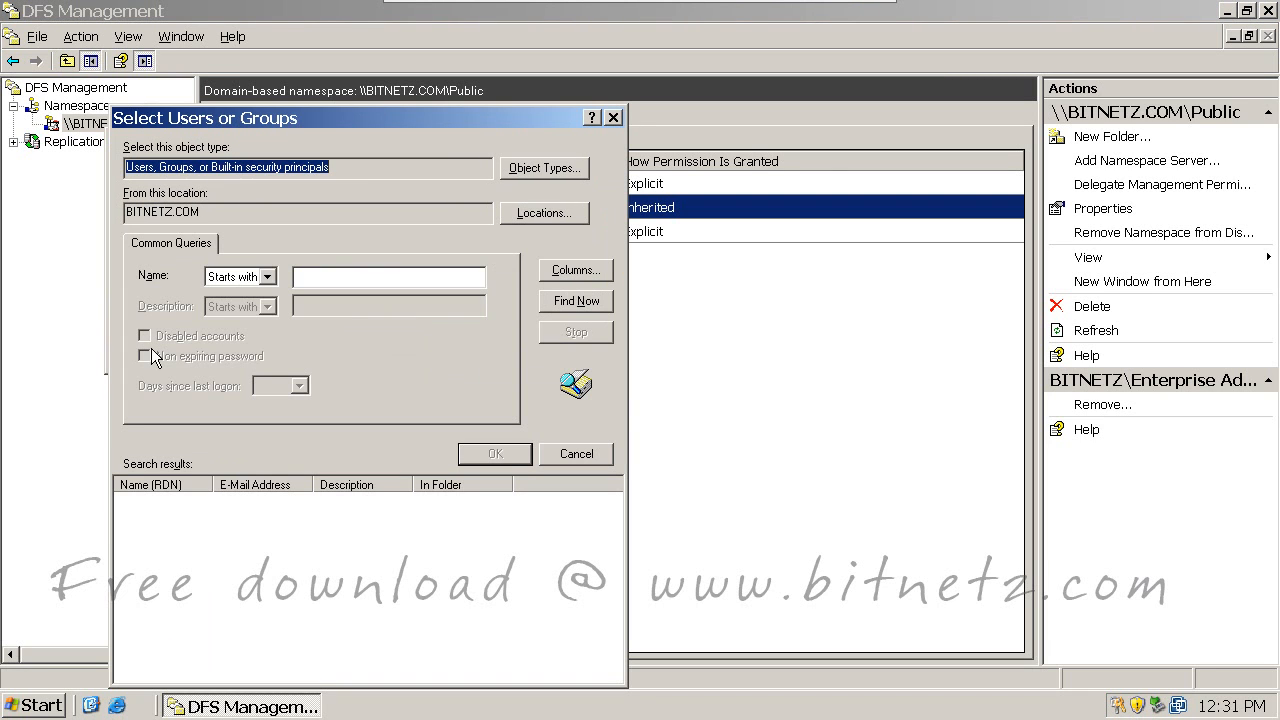
{"action": "left_click", "coordinate": [600, 301]}
{"action": "scroll", "coordinate": [414, 462], "scroll_direction": "down", "scroll_amount": 2}
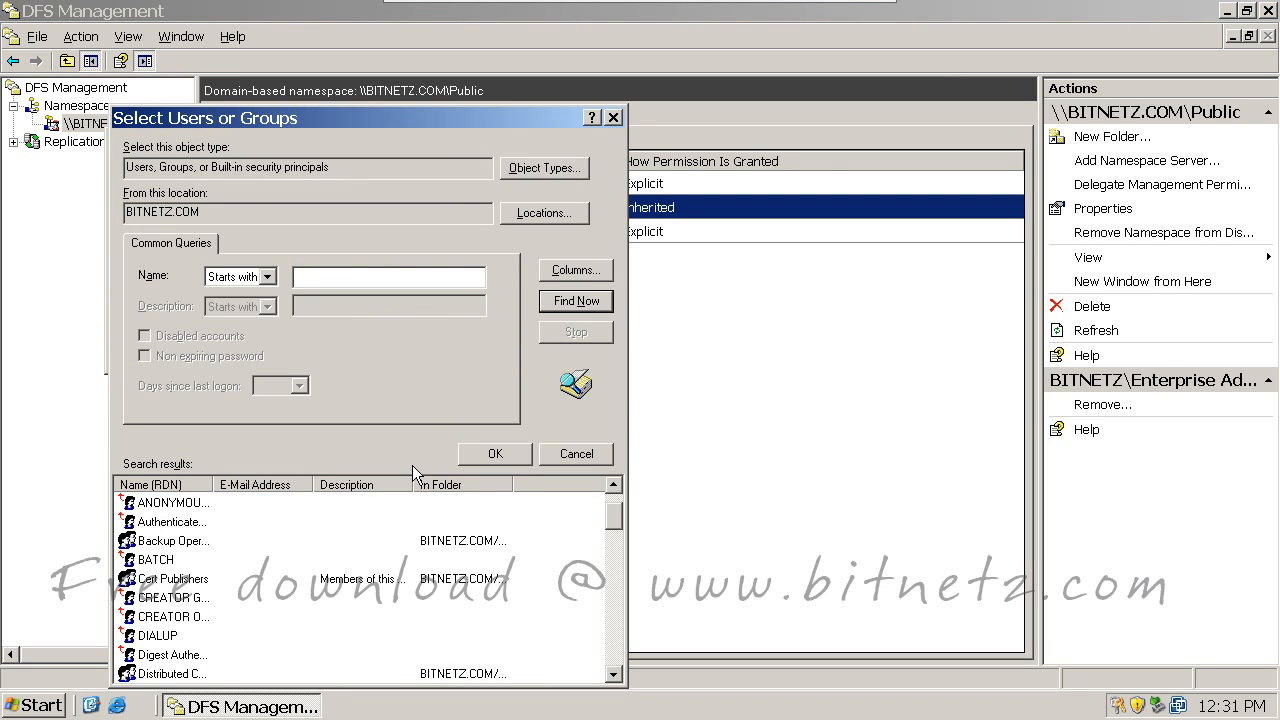
{"action": "scroll", "coordinate": [355, 533], "scroll_direction": "down", "scroll_amount": 3}
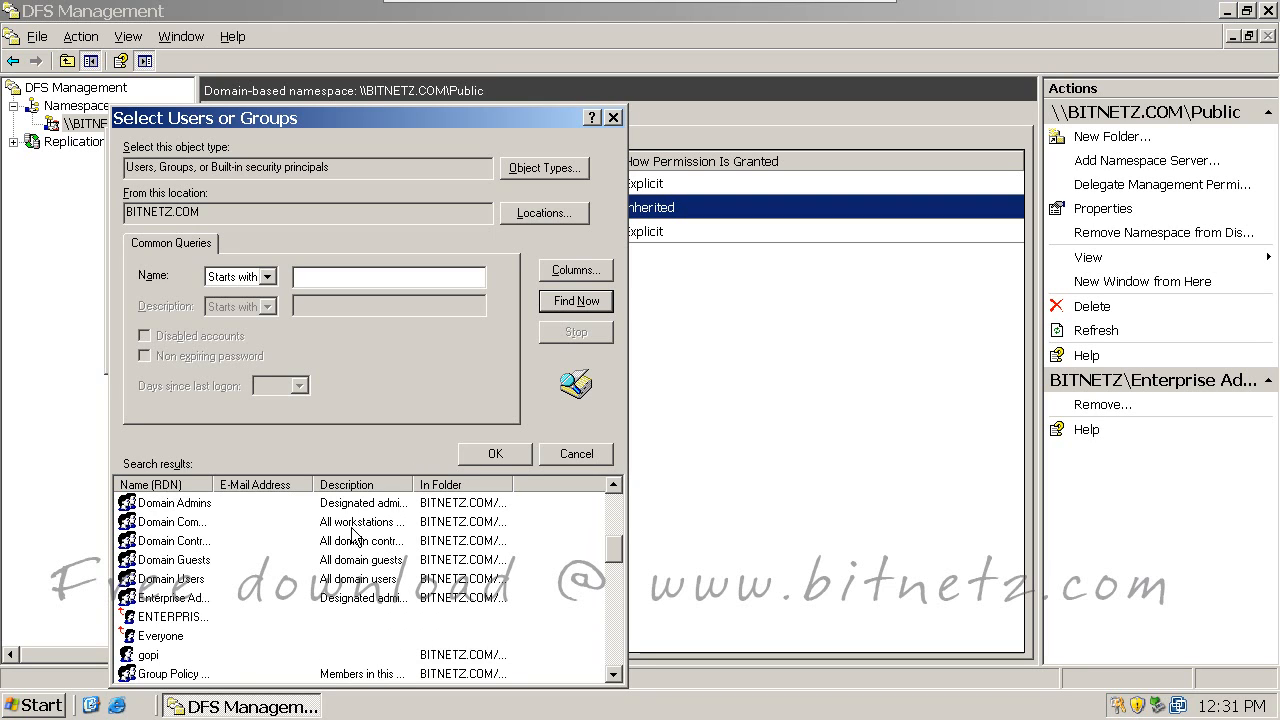
{"action": "left_click", "coordinate": [152, 659]}
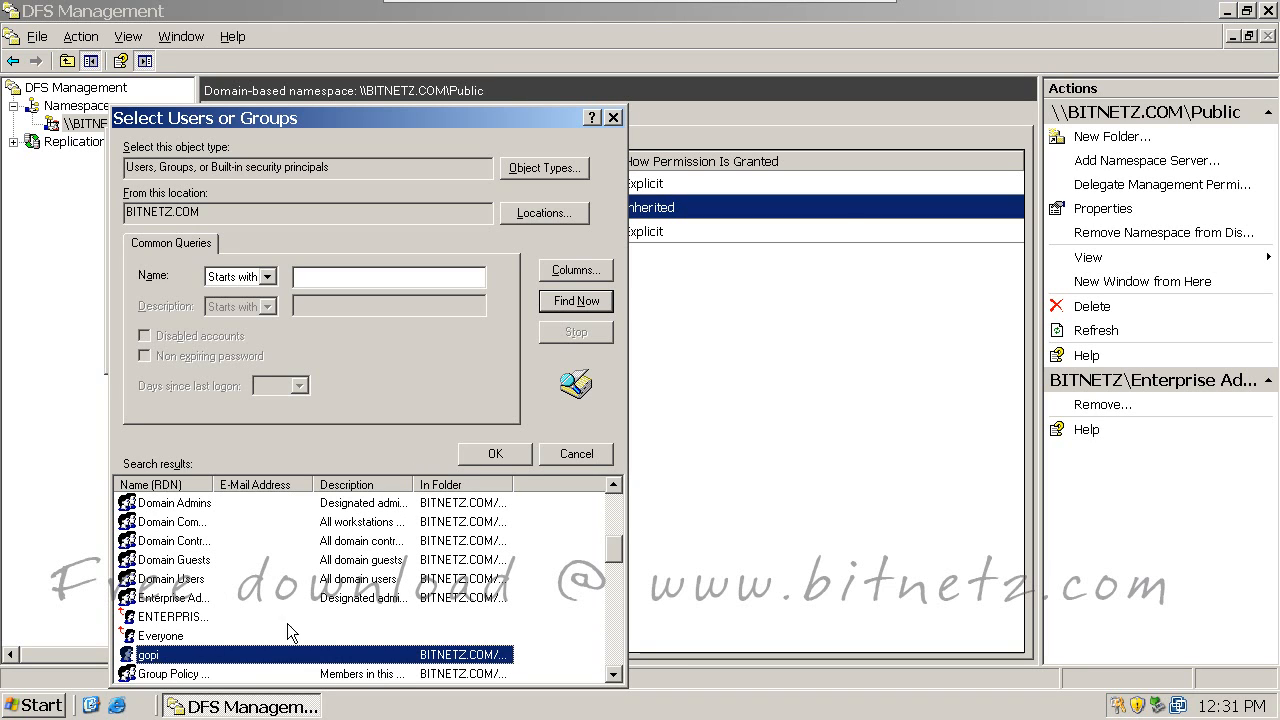
{"action": "left_click", "coordinate": [517, 456]}
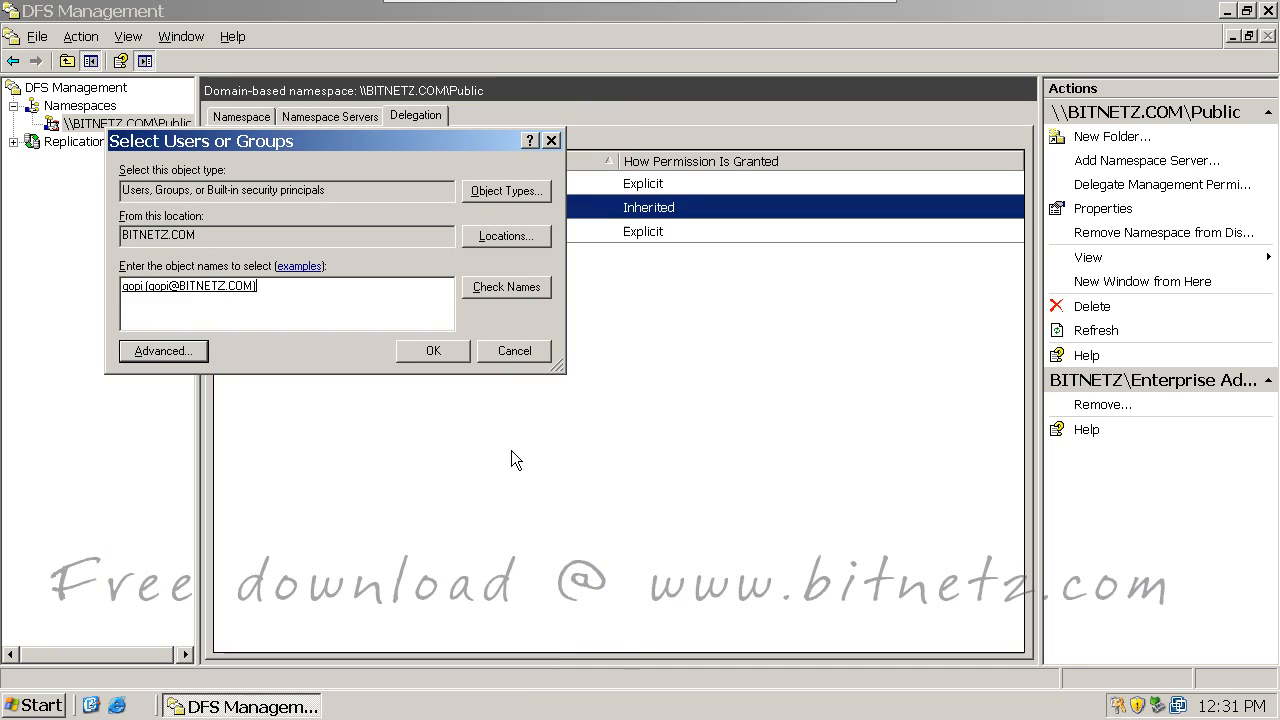
{"action": "left_click", "coordinate": [432, 349]}
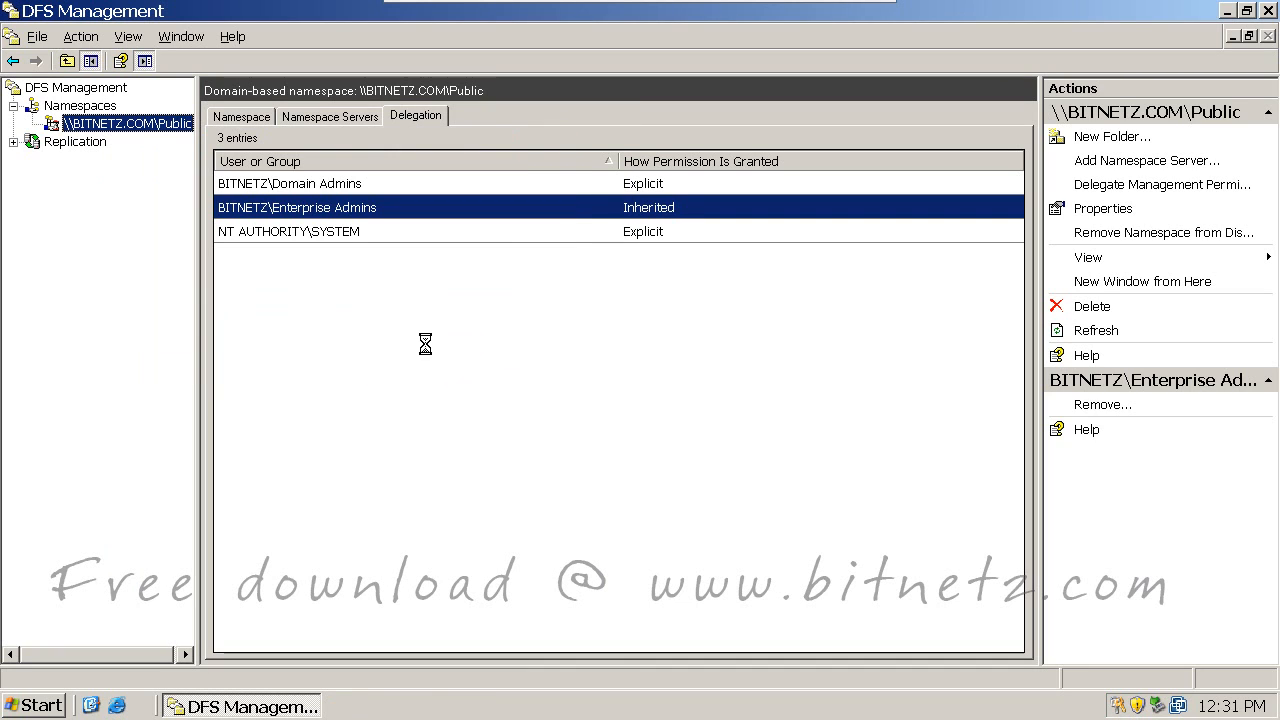
{"action": "left_click", "coordinate": [290, 231]}
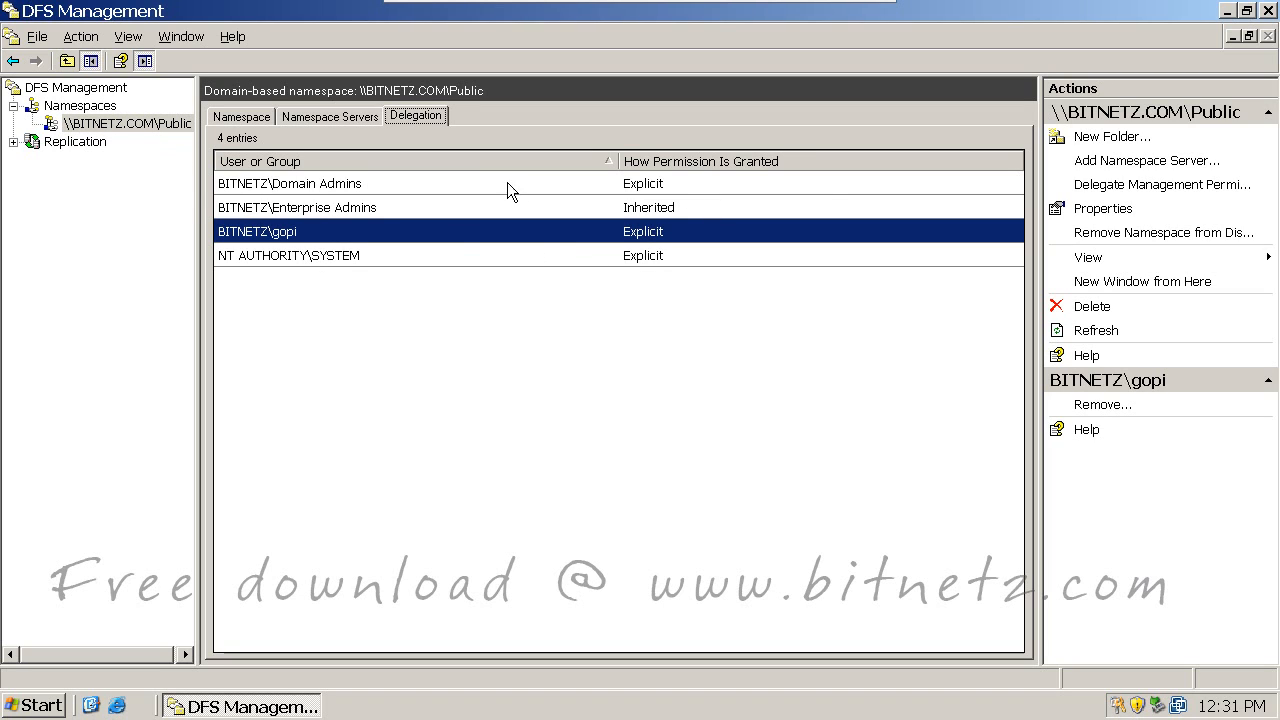
{"action": "left_click", "coordinate": [706, 163]}
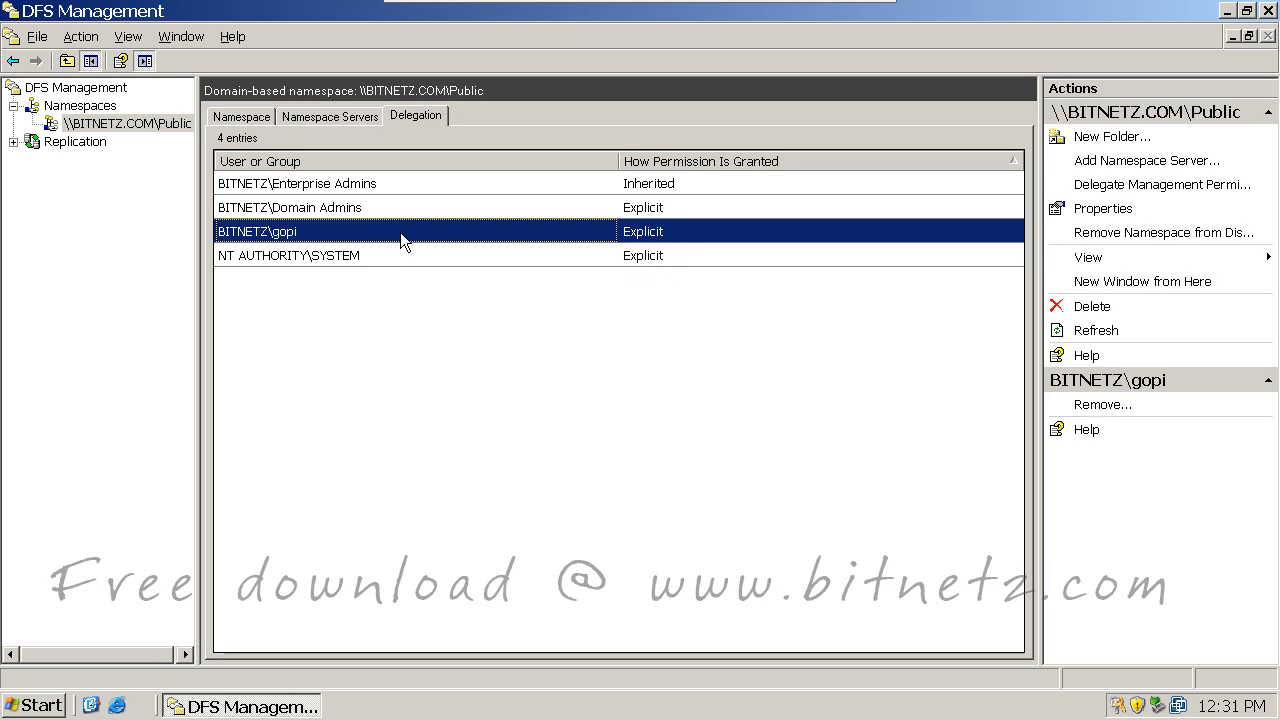
Step: Remove the added domain user from the Public namespace's delegation list
{"action": "right_click", "coordinate": [302, 231]}
{"action": "left_click", "coordinate": [332, 245]}
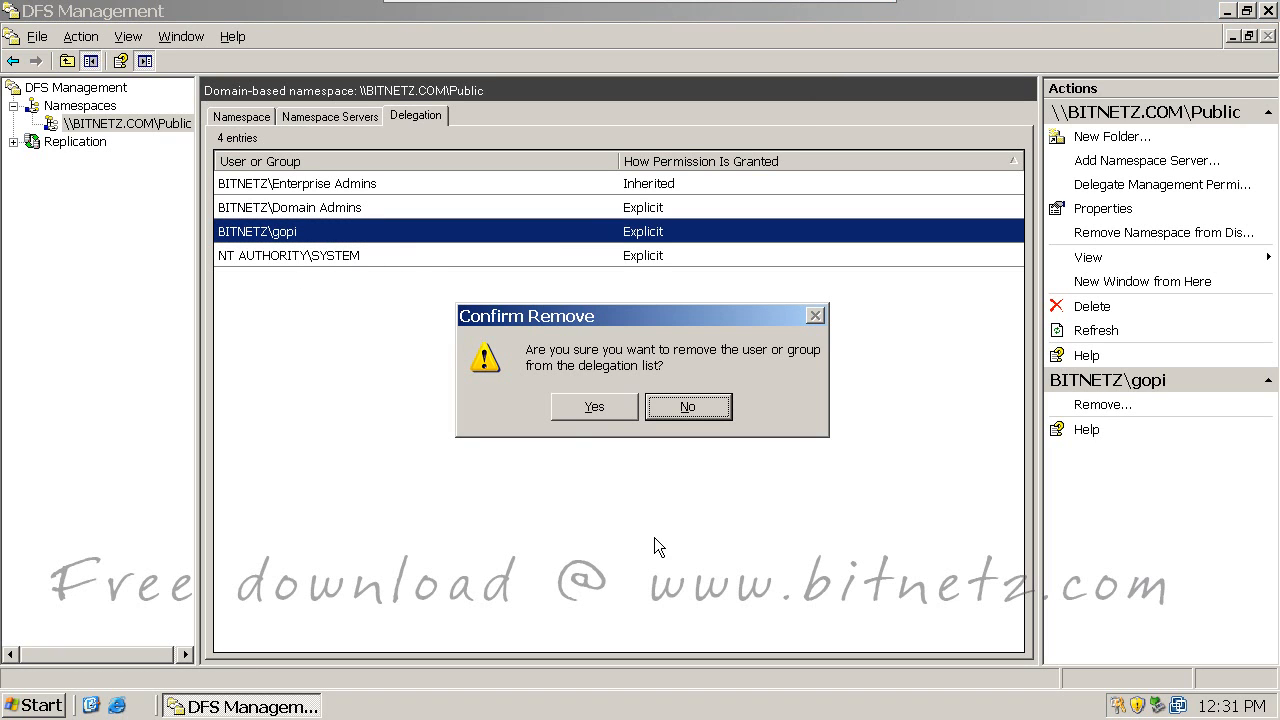
{"action": "left_click", "coordinate": [594, 406]}
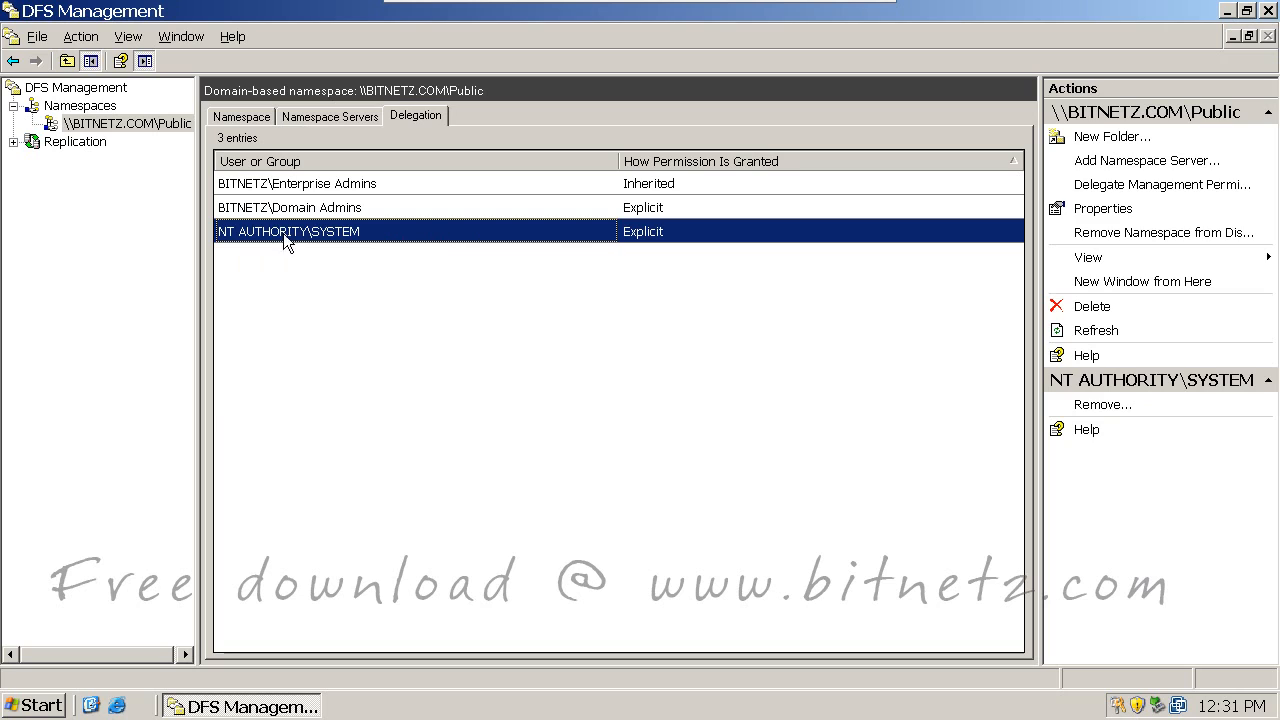
Step: Try removing the inherited Enterprise Admins entry and dismiss the cannot-remove error
{"action": "left_click", "coordinate": [164, 131]}
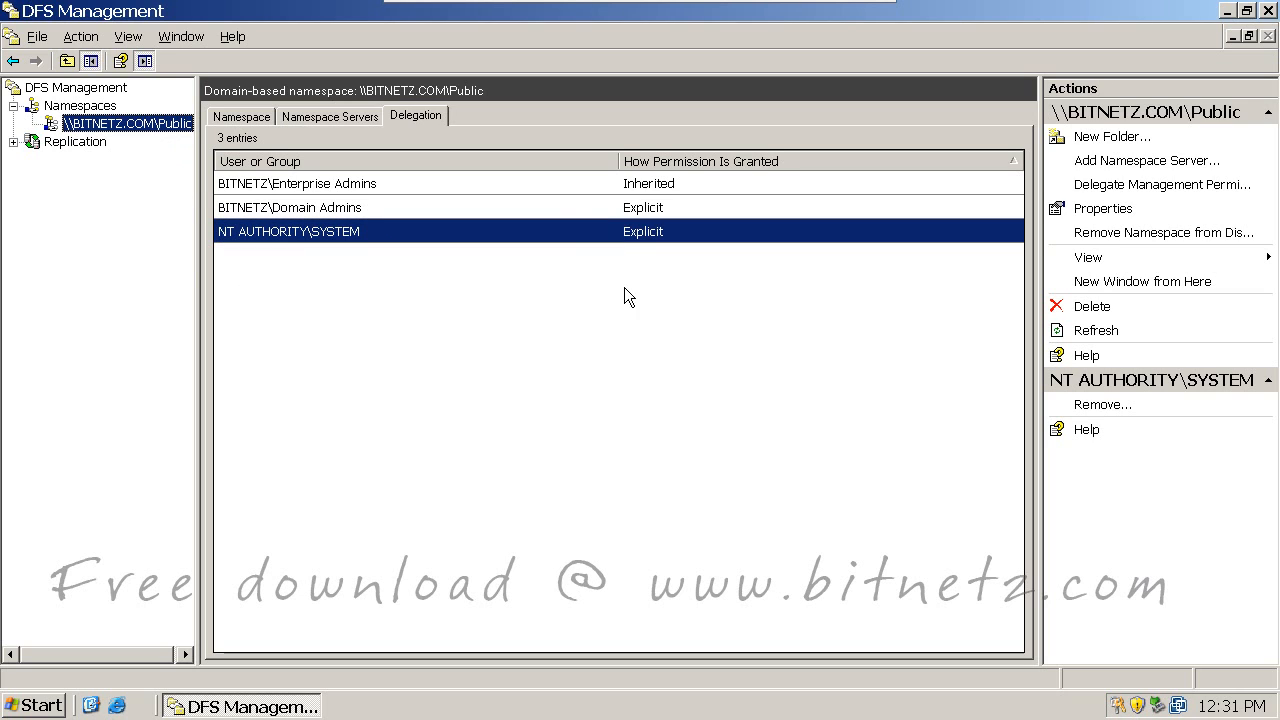
{"action": "left_click", "coordinate": [630, 186]}
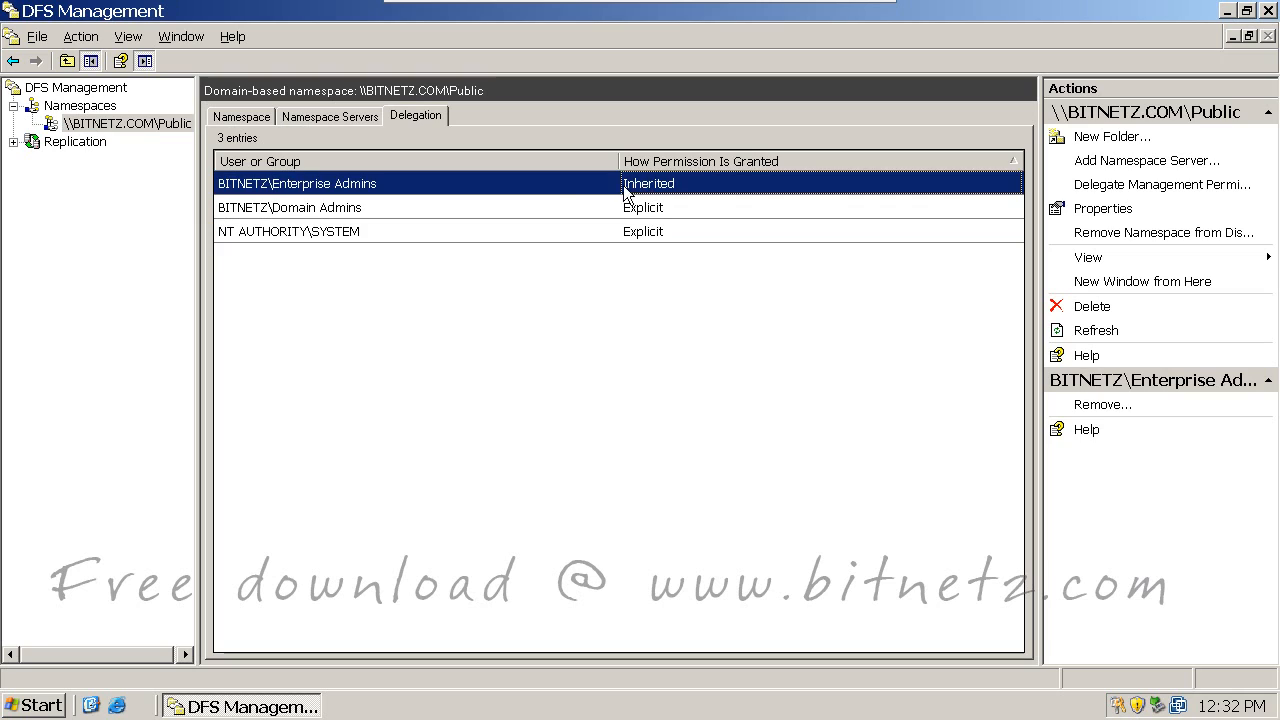
{"action": "right_click", "coordinate": [514, 183]}
{"action": "left_click", "coordinate": [555, 197]}
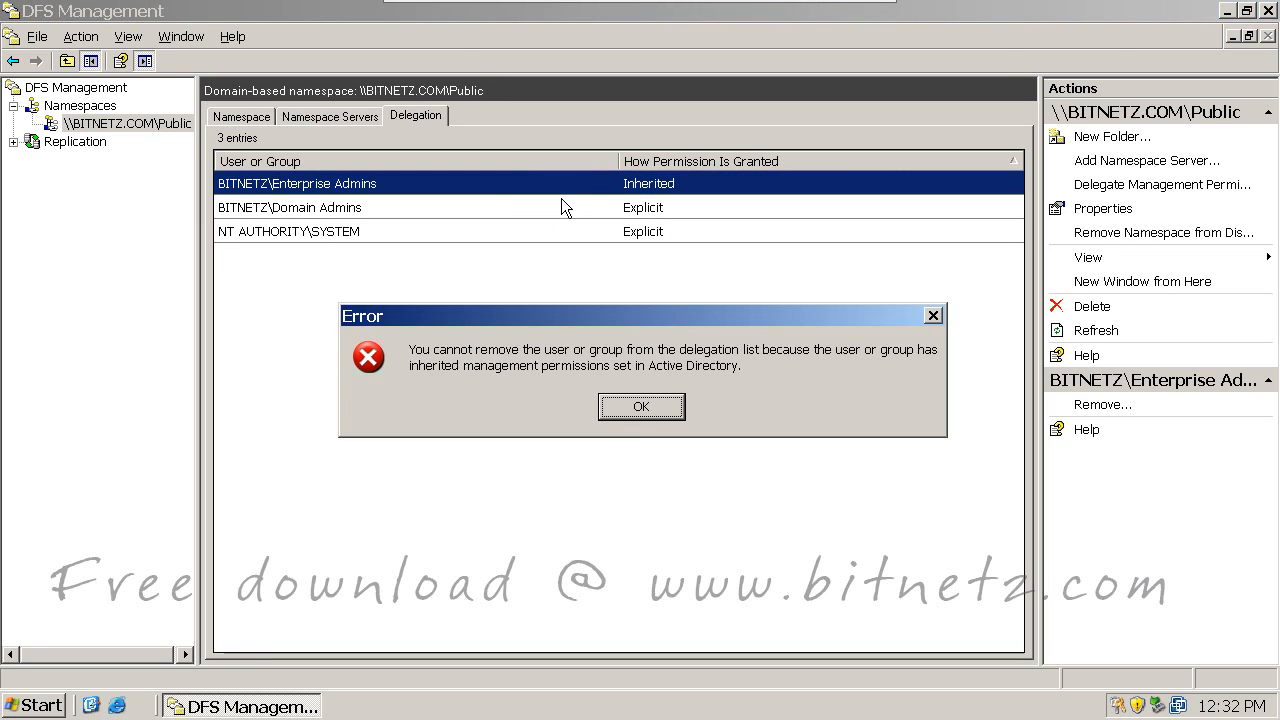
{"action": "left_click", "coordinate": [636, 409]}
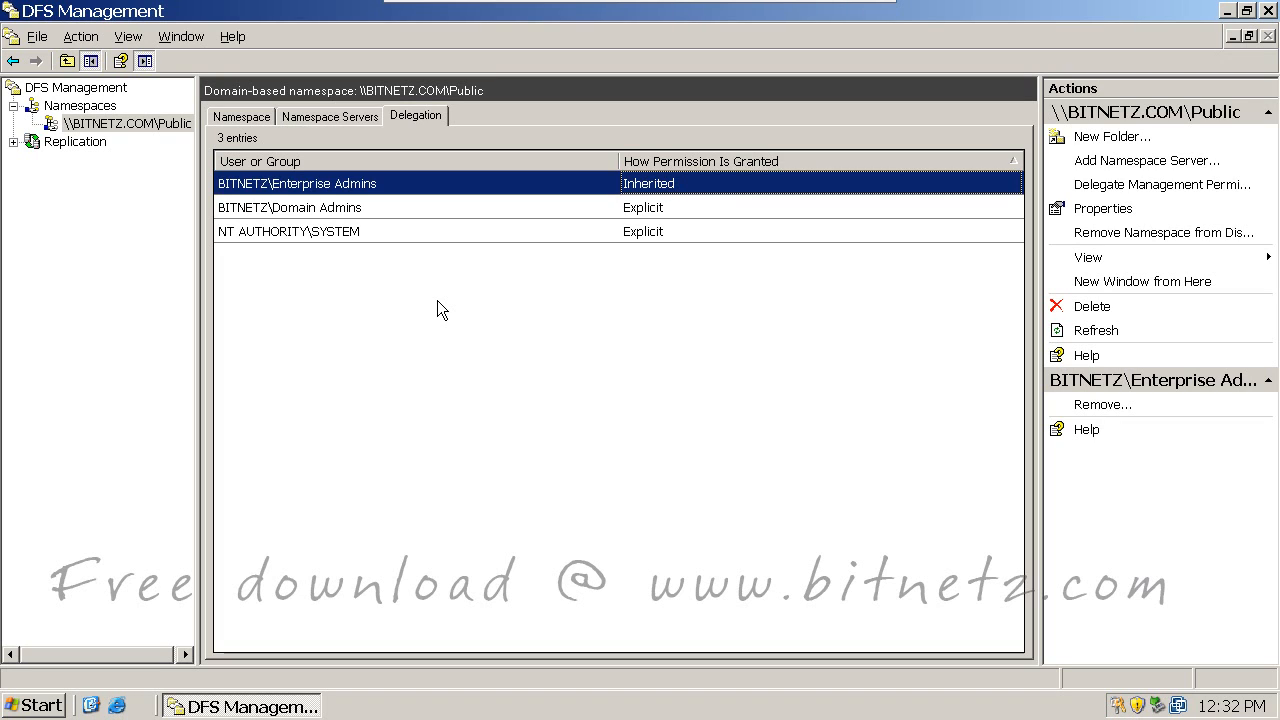
Step: Create a folder named Software in \\BITNETZ.COM\Public and open it in the tree
{"action": "right_click", "coordinate": [150, 122]}
{"action": "left_click", "coordinate": [211, 135]}
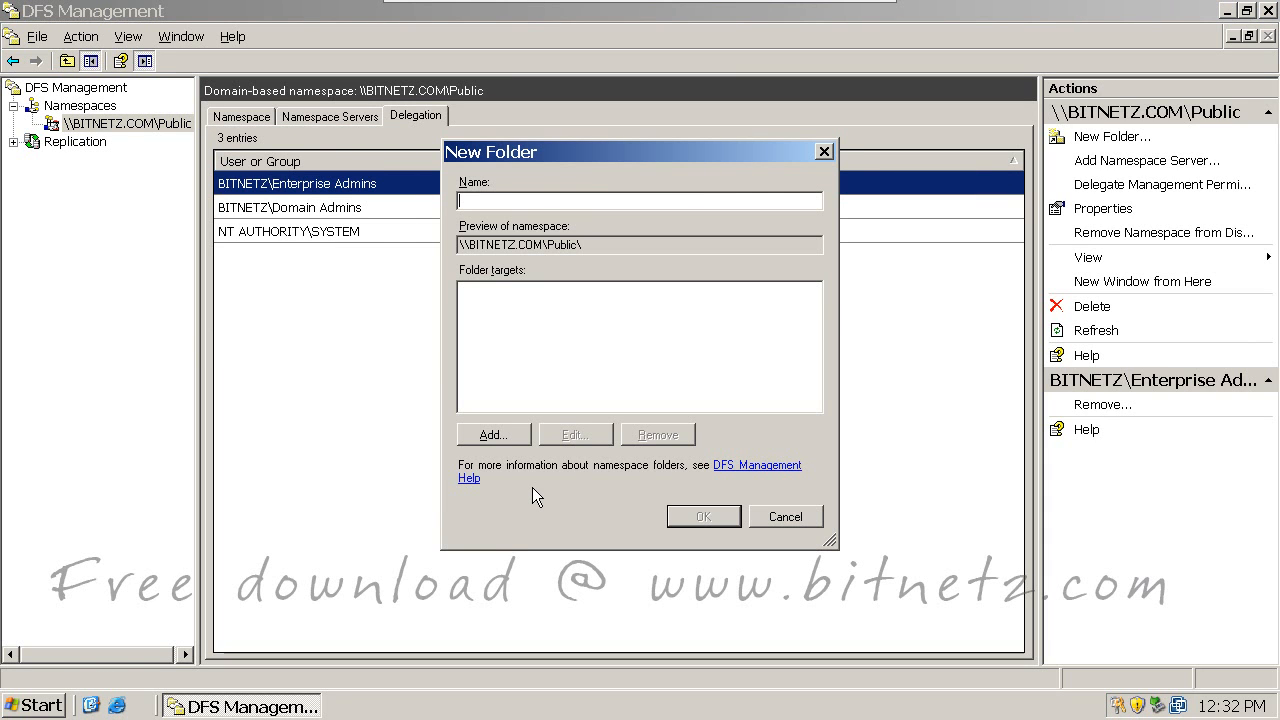
{"action": "type", "text": "Software"}
{"action": "left_click", "coordinate": [686, 514]}
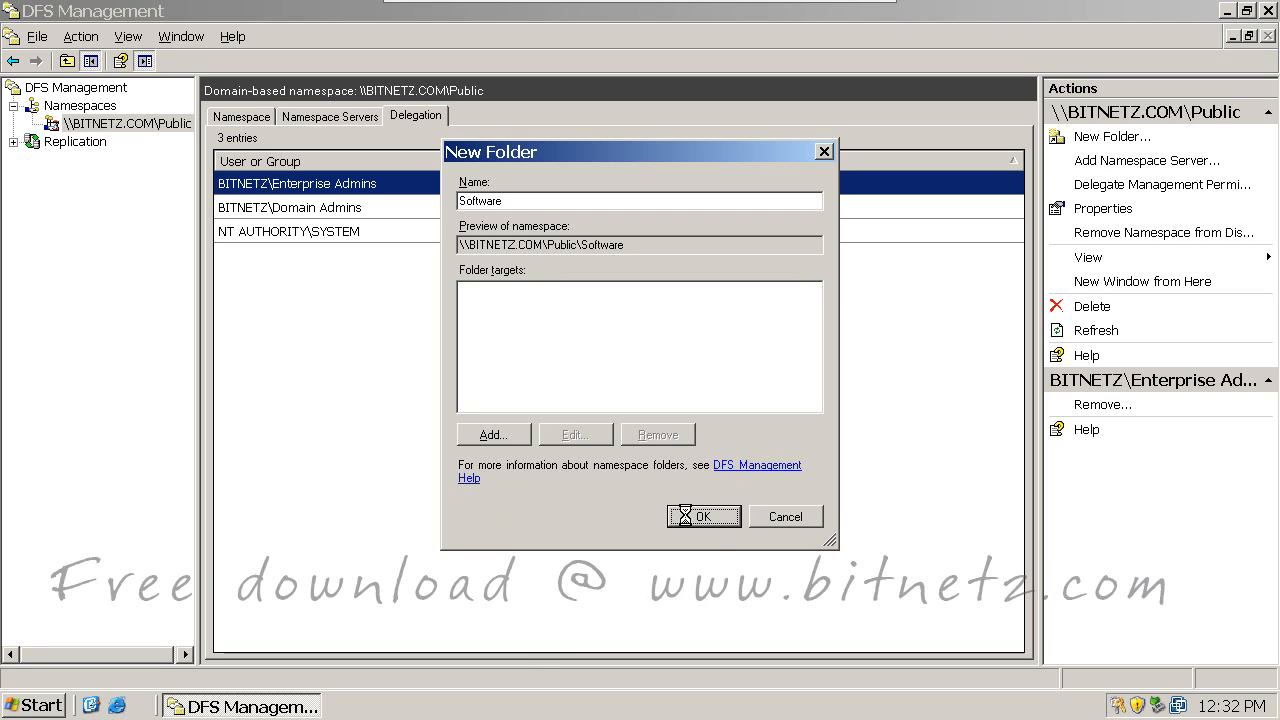
{"action": "left_click", "coordinate": [32, 124]}
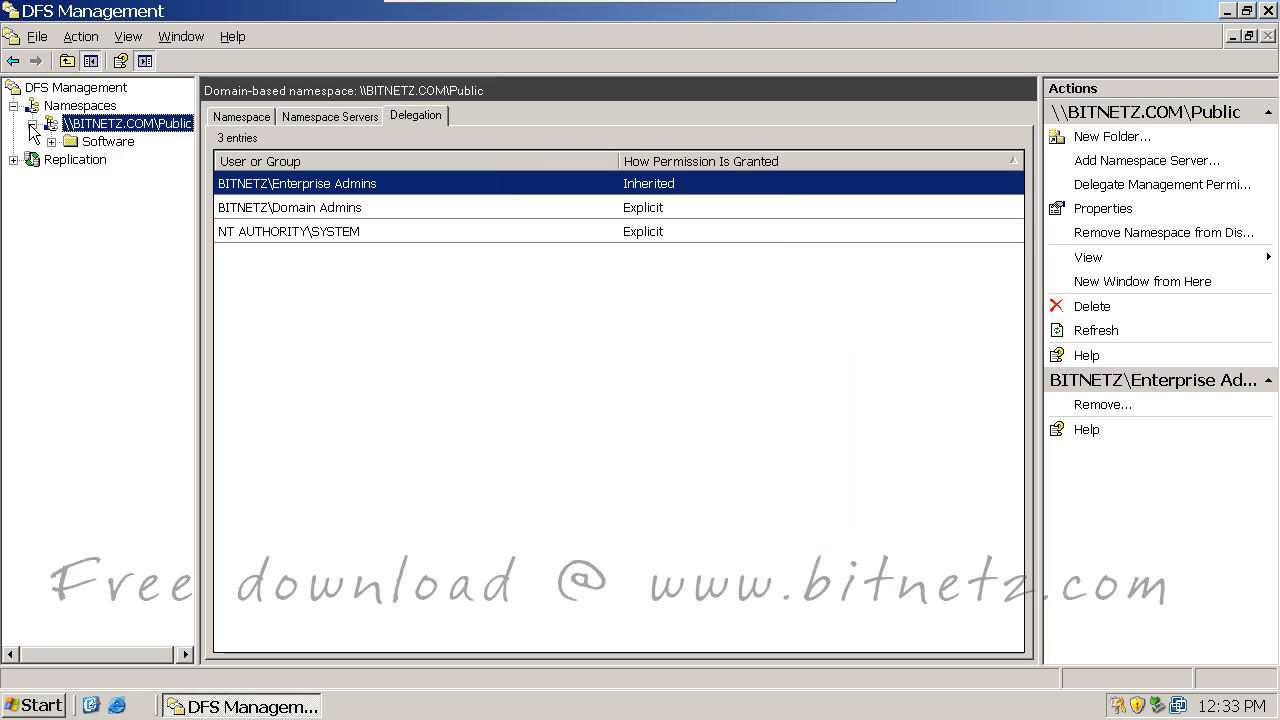
{"action": "left_click", "coordinate": [110, 141]}
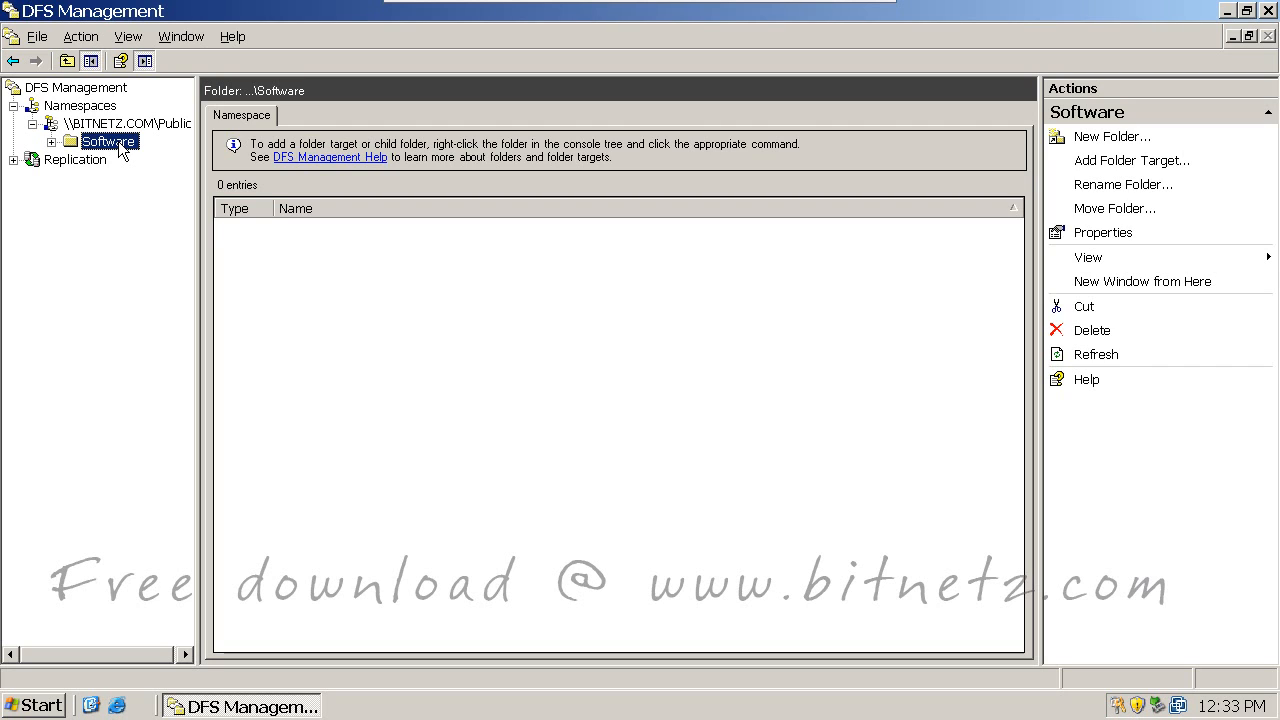
{"action": "mouse_move", "coordinate": [428, 294]}
{"action": "left_mouse_down"}
{"action": "mouse_move", "coordinate": [448, 305]}
{"action": "mouse_move", "coordinate": [503, 257]}
{"action": "mouse_move", "coordinate": [527, 270]}
{"action": "mouse_move", "coordinate": [640, 205]}
{"action": "mouse_move", "coordinate": [775, 160]}
{"action": "left_mouse_up"}
{"action": "mouse_move", "coordinate": [412, 311]}
{"action": "left_mouse_down"}
{"action": "mouse_move", "coordinate": [320, 307]}
{"action": "mouse_move", "coordinate": [164, 234]}
{"action": "mouse_move", "coordinate": [148, 189]}
{"action": "left_mouse_up"}
{"action": "left_click_drag", "start_coordinate": [120, 196], "coordinate": [150, 168]}
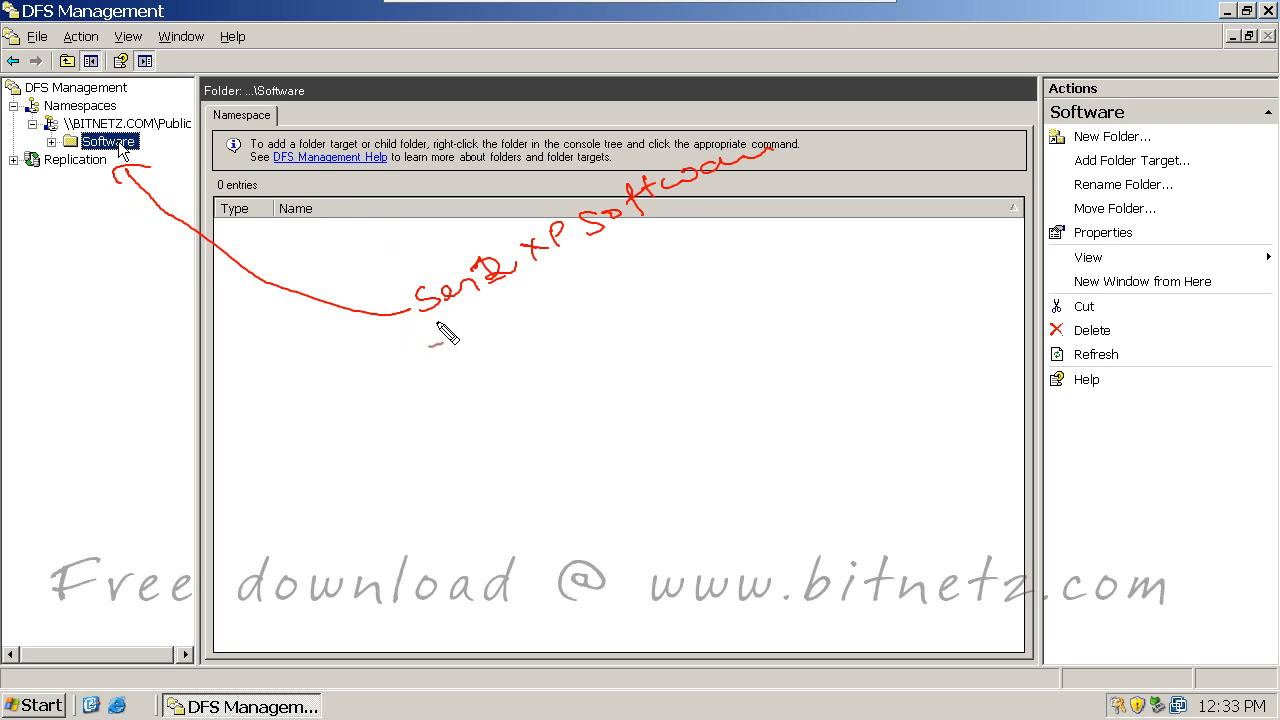
{"action": "mouse_move", "coordinate": [458, 324]}
{"action": "left_mouse_down"}
{"action": "mouse_move", "coordinate": [438, 346]}
{"action": "mouse_move", "coordinate": [557, 309]}
{"action": "mouse_move", "coordinate": [660, 240]}
{"action": "mouse_move", "coordinate": [737, 225]}
{"action": "mouse_move", "coordinate": [772, 186]}
{"action": "left_mouse_up"}
{"action": "left_click_drag", "start_coordinate": [445, 393], "coordinate": [458, 390]}
{"action": "mouse_move", "coordinate": [403, 358]}
{"action": "left_mouse_down"}
{"action": "mouse_move", "coordinate": [366, 372]}
{"action": "mouse_move", "coordinate": [90, 300]}
{"action": "mouse_move", "coordinate": [75, 165]}
{"action": "mouse_move", "coordinate": [98, 143]}
{"action": "left_mouse_up"}
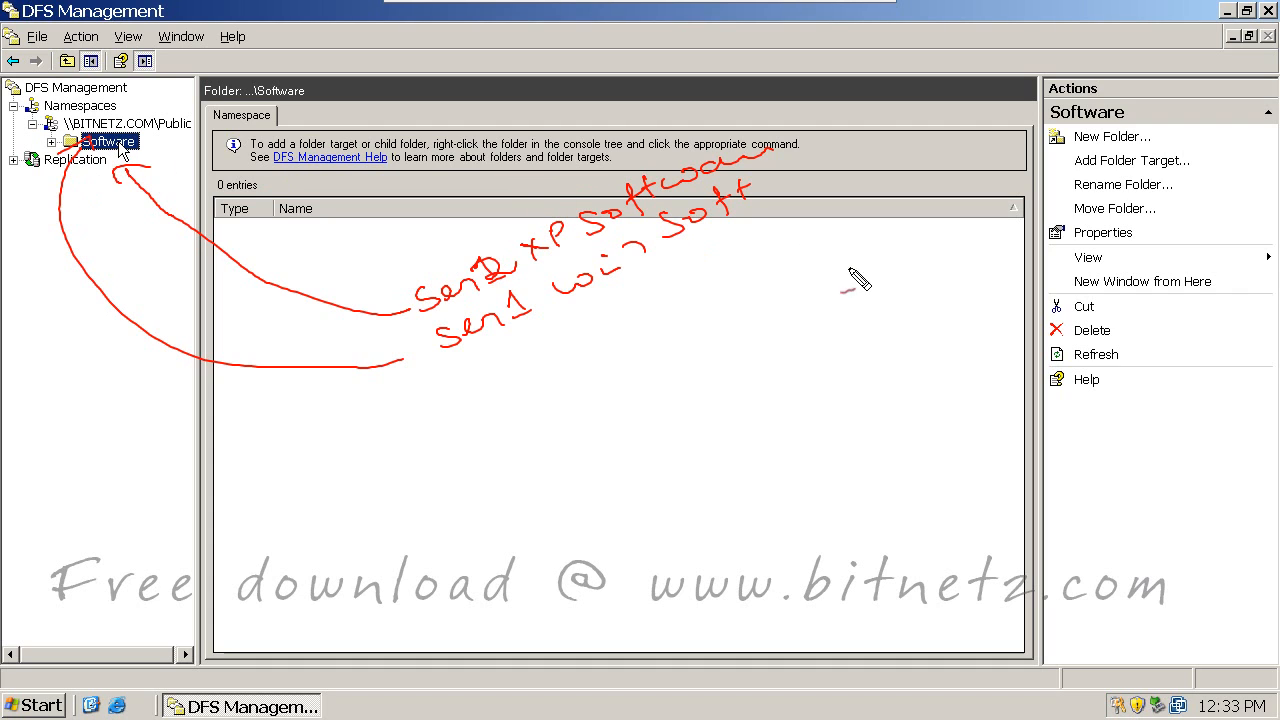
{"action": "mouse_move", "coordinate": [777, 381]}
{"action": "left_mouse_down"}
{"action": "mouse_move", "coordinate": [788, 375]}
{"action": "mouse_move", "coordinate": [778, 412]}
{"action": "left_mouse_up"}
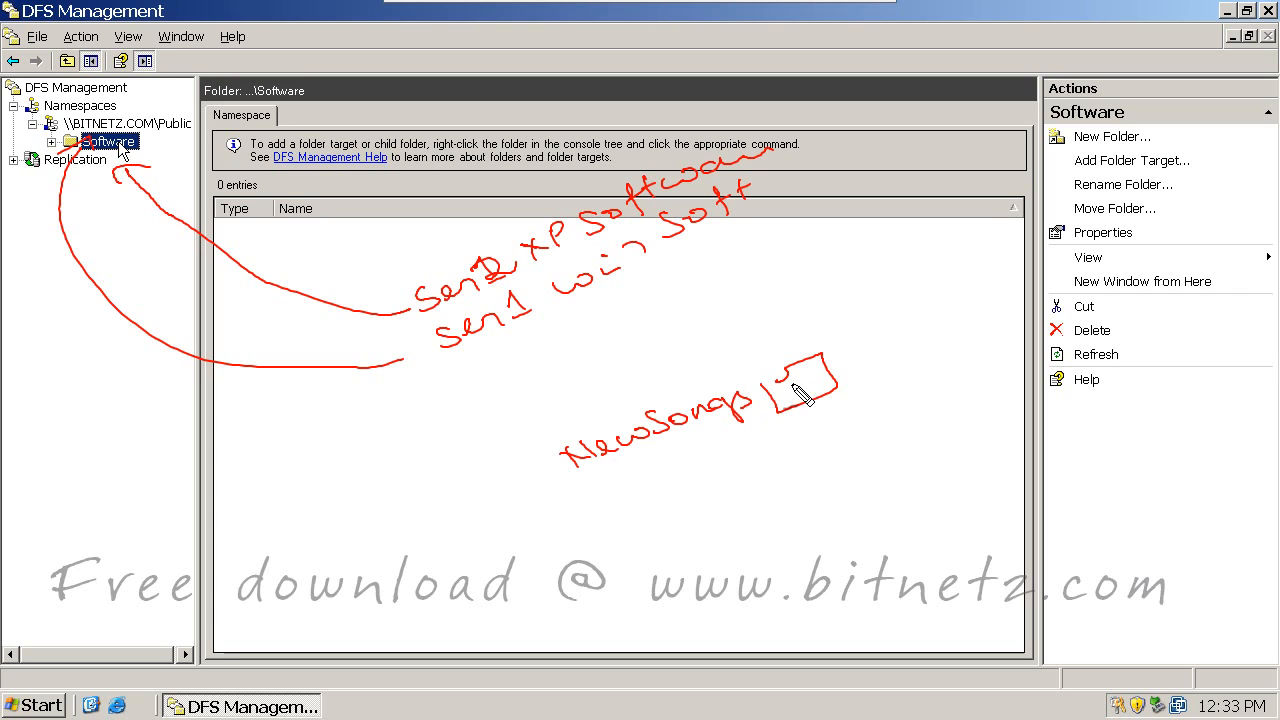
{"action": "left_click_drag", "start_coordinate": [822, 443], "coordinate": [867, 431]}
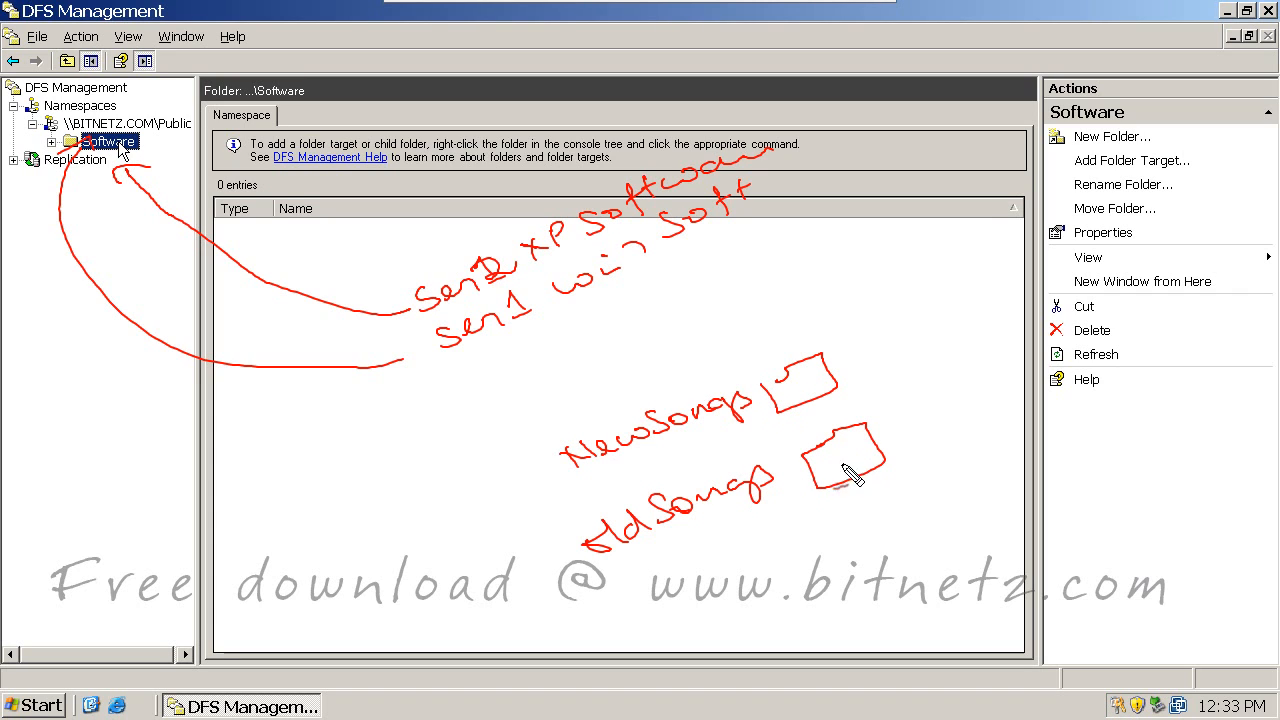
{"action": "mouse_move", "coordinate": [860, 525]}
{"action": "left_mouse_down"}
{"action": "mouse_move", "coordinate": [915, 525]}
{"action": "mouse_move", "coordinate": [849, 531]}
{"action": "left_mouse_up"}
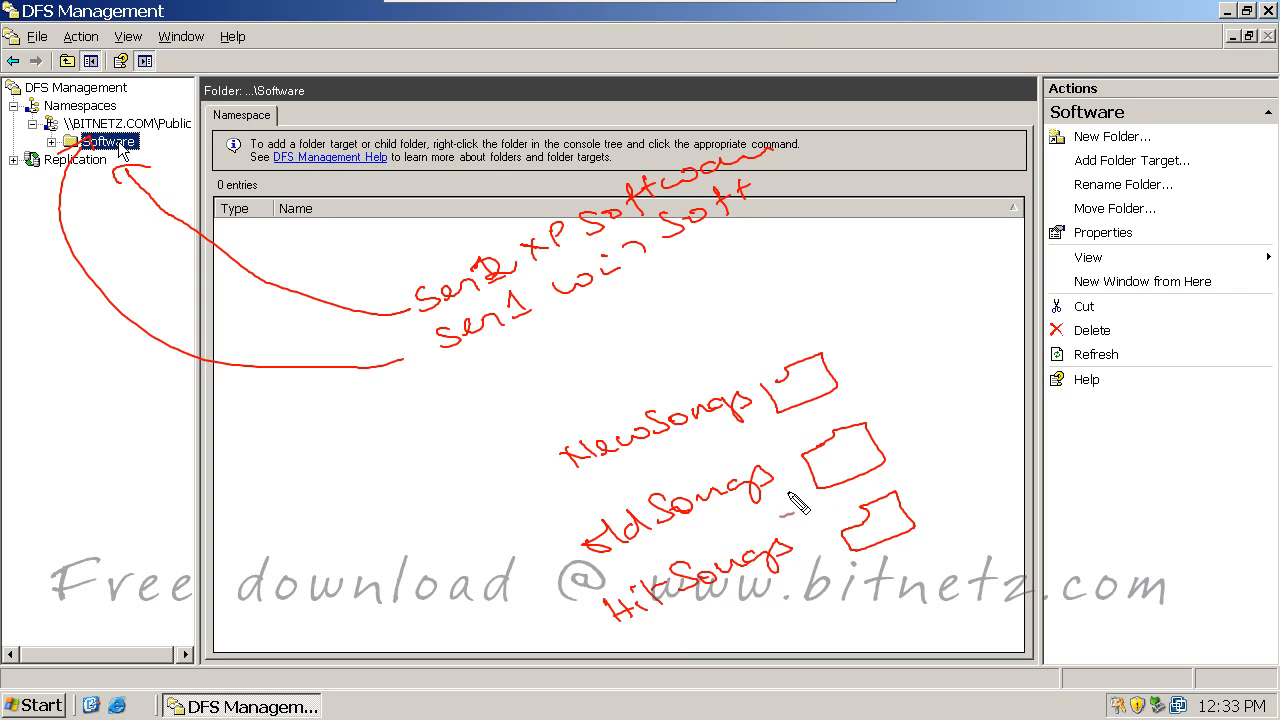
{"action": "left_click_drag", "start_coordinate": [800, 396], "coordinate": [810, 392]}
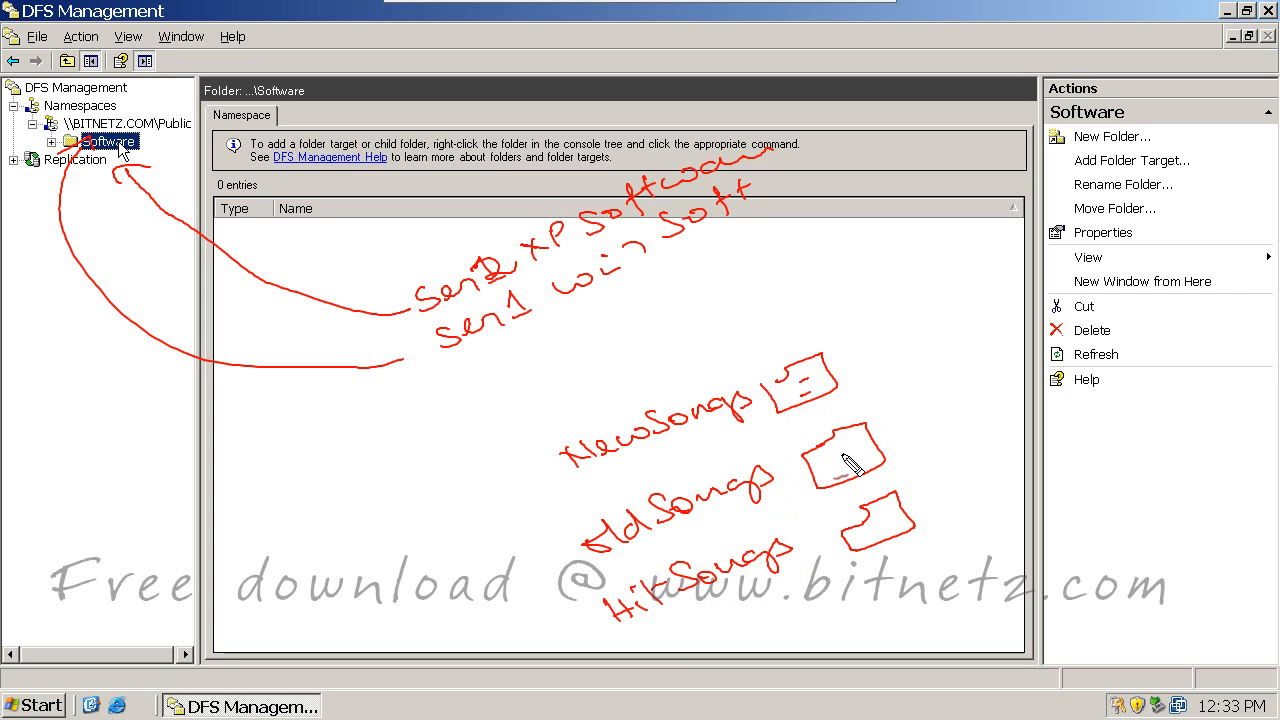
{"action": "left_click_drag", "start_coordinate": [829, 454], "coordinate": [848, 457]}
{"action": "left_click_drag", "start_coordinate": [866, 522], "coordinate": [882, 530]}
{"action": "left_click_drag", "start_coordinate": [931, 488], "coordinate": [913, 524]}
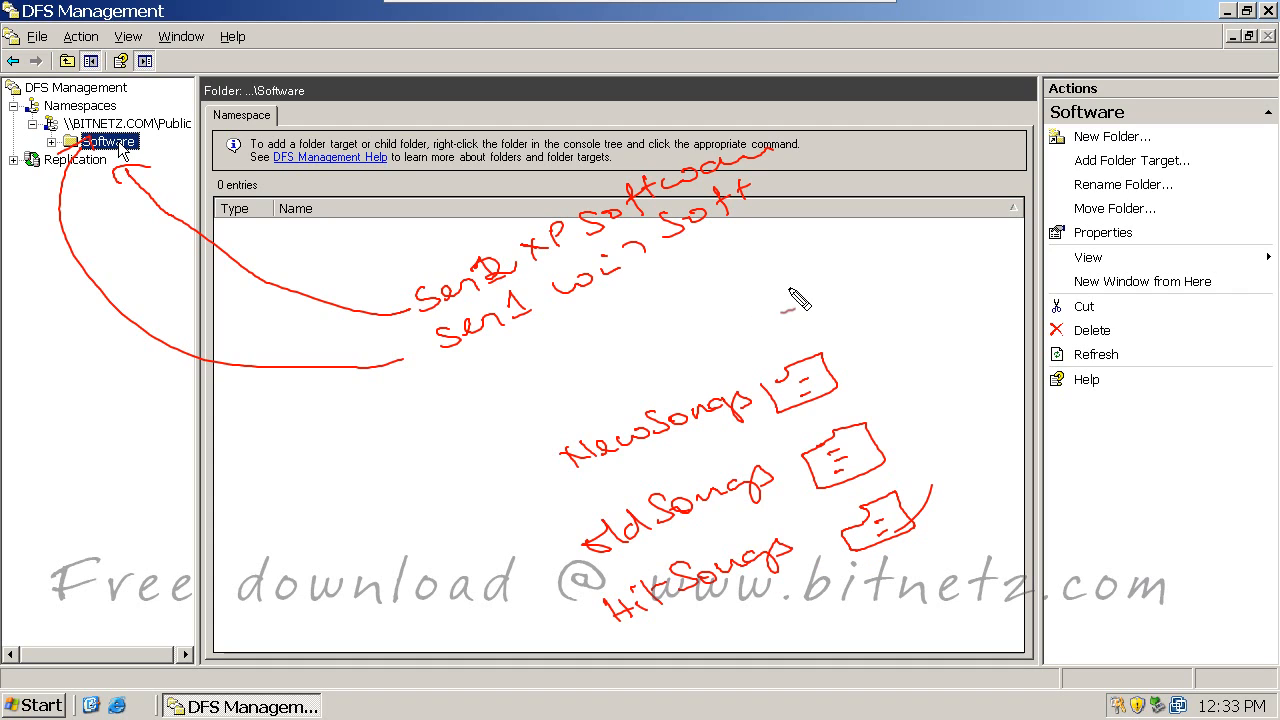
{"action": "mouse_move", "coordinate": [776, 276]}
{"action": "left_mouse_down"}
{"action": "mouse_move", "coordinate": [789, 250]}
{"action": "mouse_move", "coordinate": [843, 280]}
{"action": "mouse_move", "coordinate": [772, 270]}
{"action": "left_mouse_up"}
{"action": "mouse_move", "coordinate": [884, 236]}
{"action": "left_mouse_down"}
{"action": "mouse_move", "coordinate": [858, 262]}
{"action": "mouse_move", "coordinate": [918, 250]}
{"action": "mouse_move", "coordinate": [982, 210]}
{"action": "left_mouse_up"}
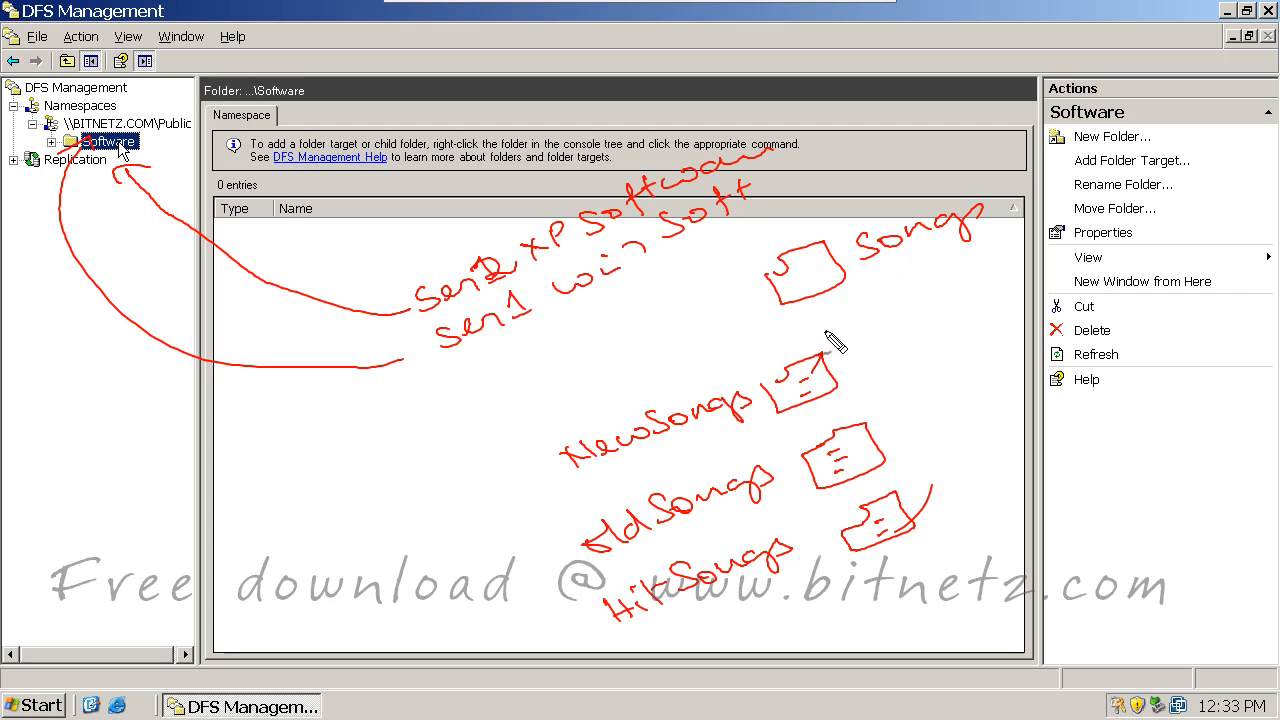
{"action": "left_click_drag", "start_coordinate": [822, 354], "coordinate": [808, 298]}
{"action": "left_click_drag", "start_coordinate": [800, 312], "coordinate": [834, 306]}
{"action": "mouse_move", "coordinate": [863, 424]}
{"action": "left_mouse_down"}
{"action": "mouse_move", "coordinate": [811, 296]}
{"action": "mouse_move", "coordinate": [846, 312]}
{"action": "left_mouse_up"}
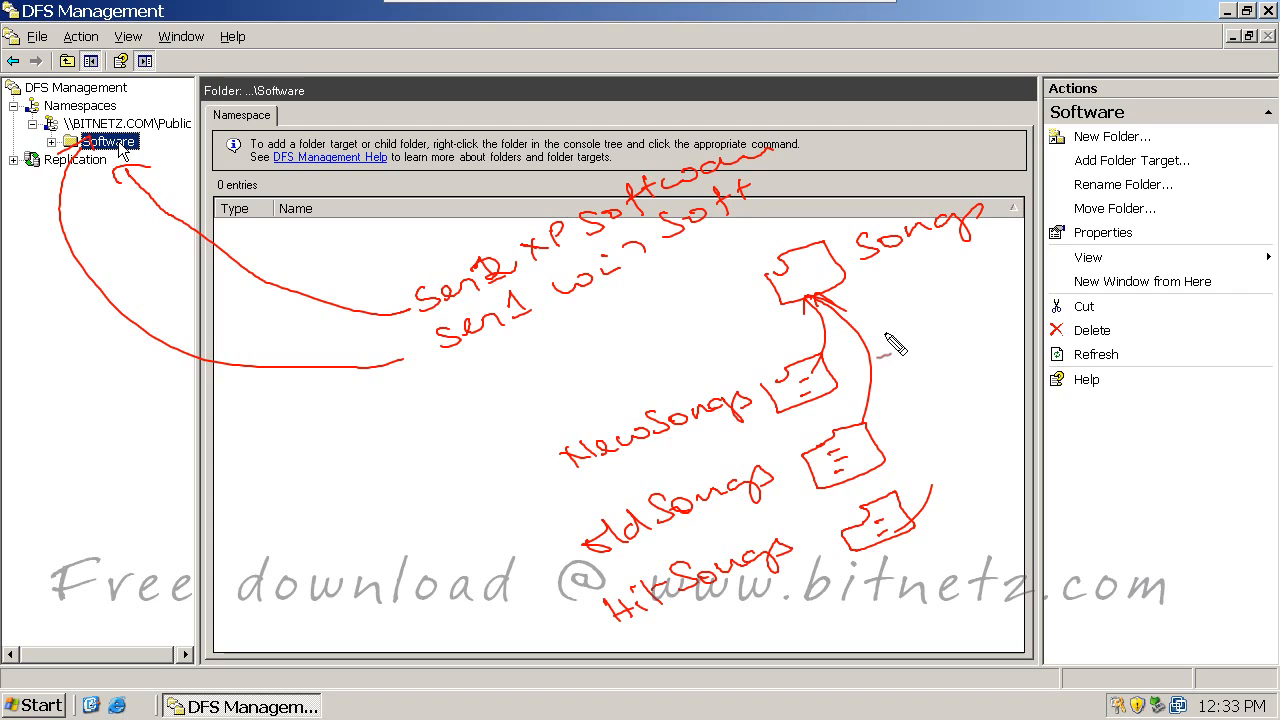
{"action": "left_click_drag", "start_coordinate": [900, 504], "coordinate": [817, 297]}
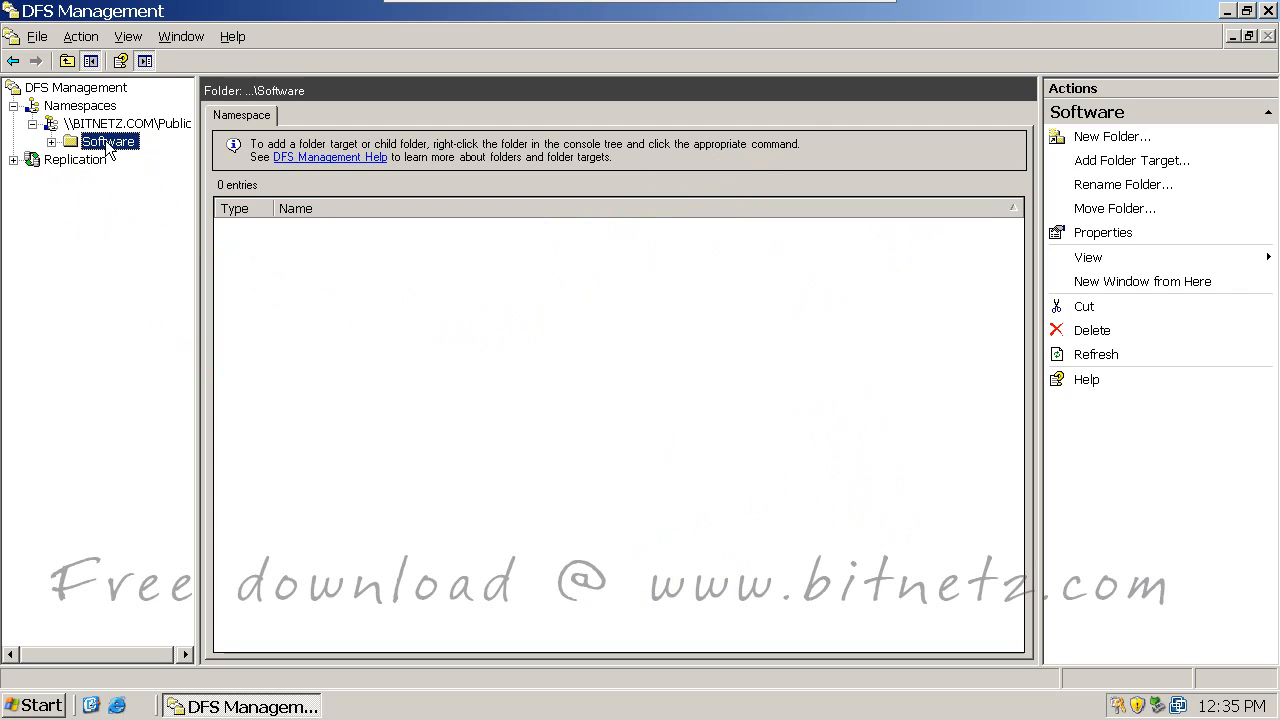
Step: Start a new folder under Software and pick SER1 as the target server via Advanced search
{"action": "right_click", "coordinate": [108, 147]}
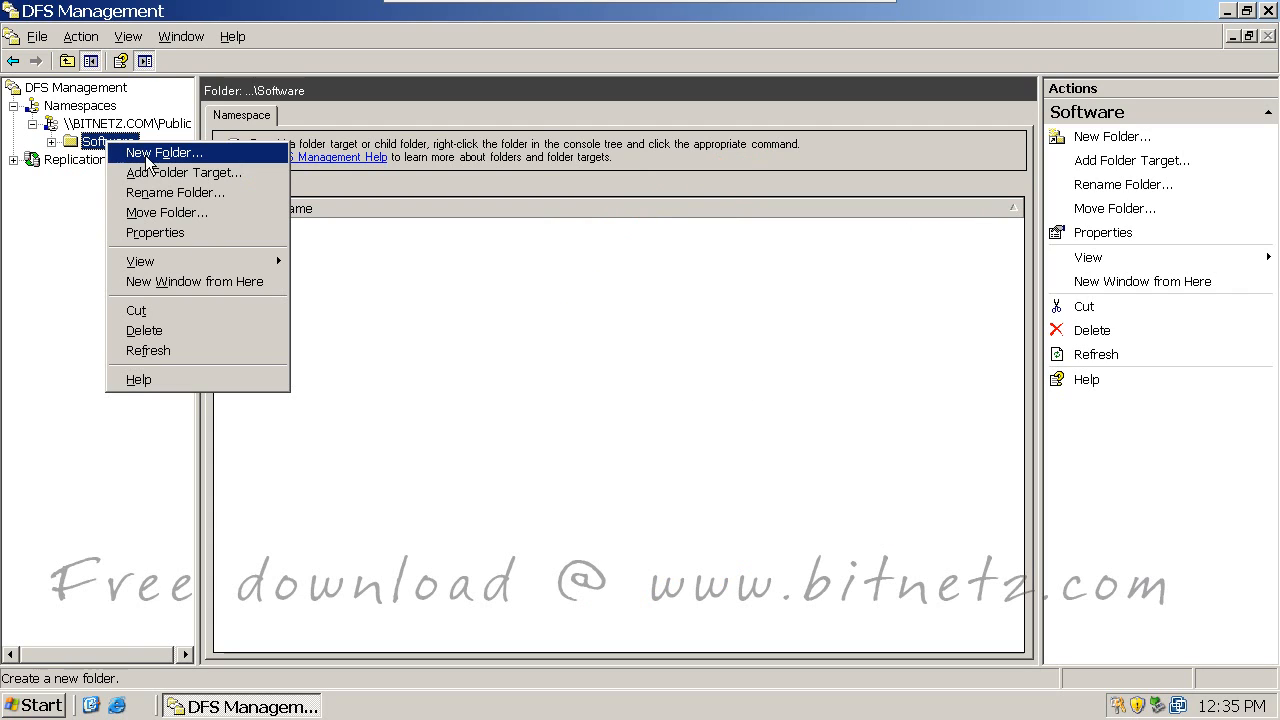
{"action": "left_click", "coordinate": [230, 153]}
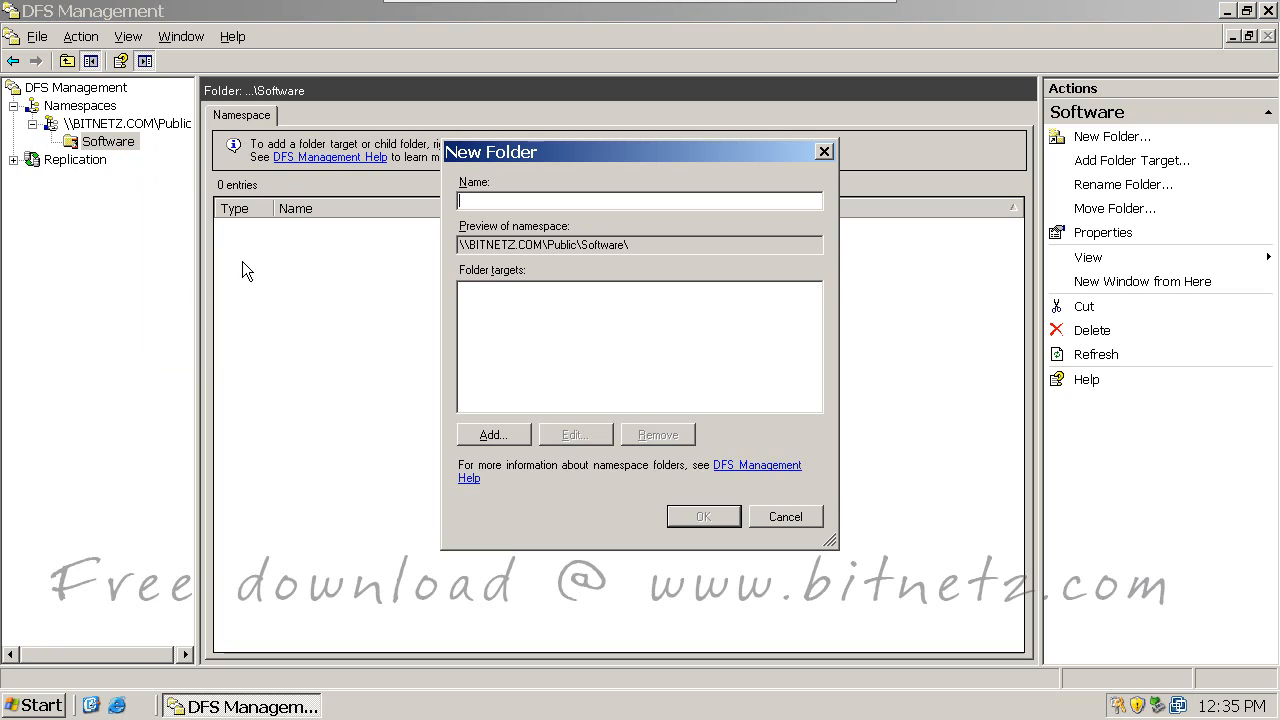
{"action": "left_click", "coordinate": [492, 434]}
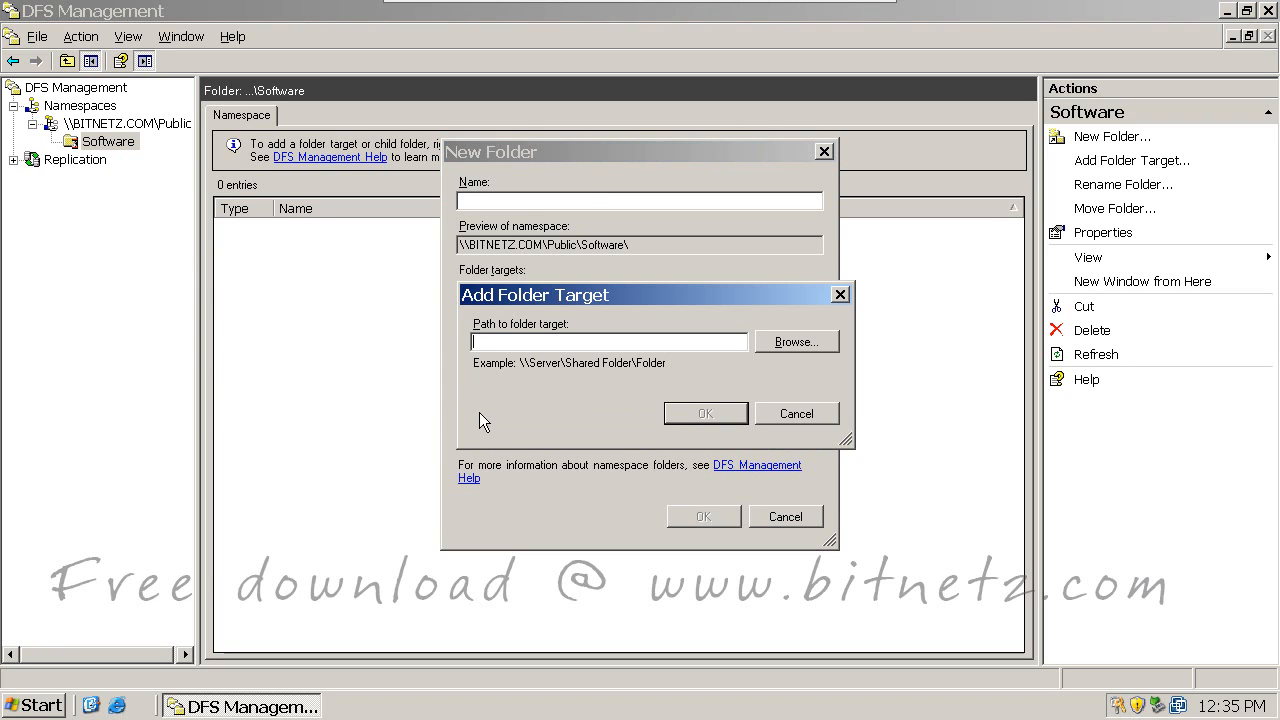
{"action": "left_click", "coordinate": [776, 342]}
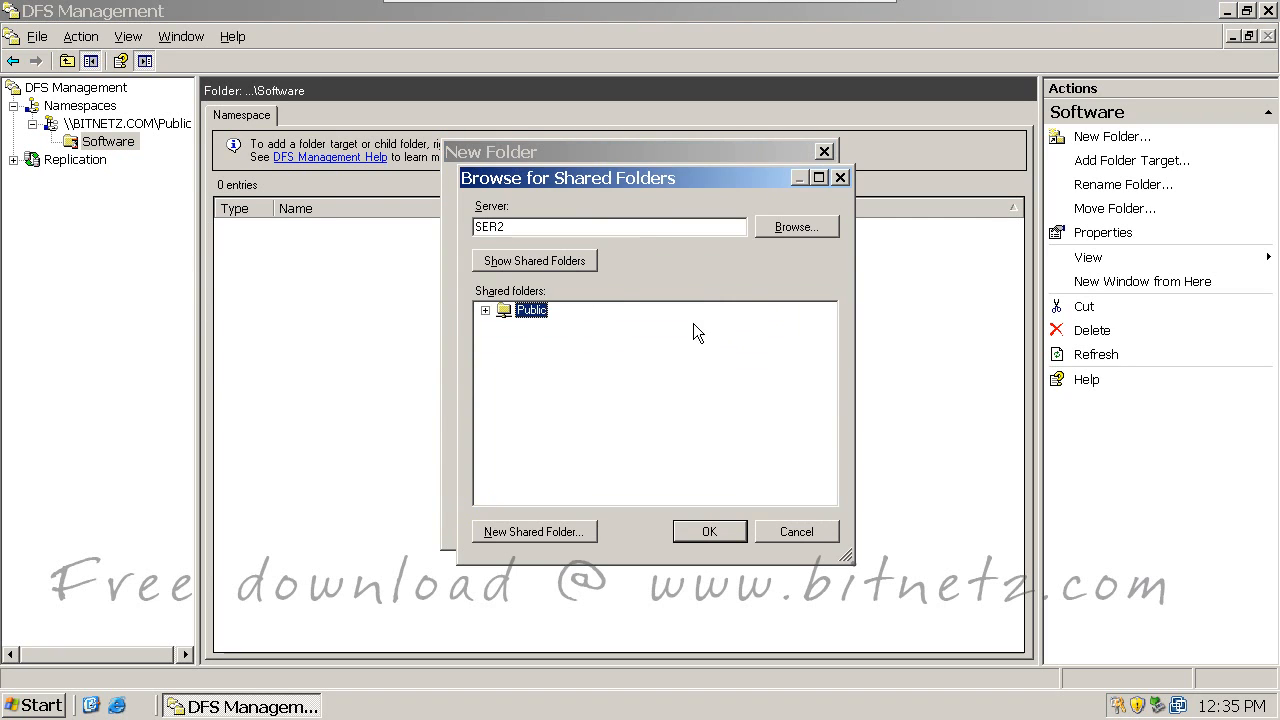
{"action": "left_click_drag", "start_coordinate": [522, 227], "coordinate": [467, 227]}
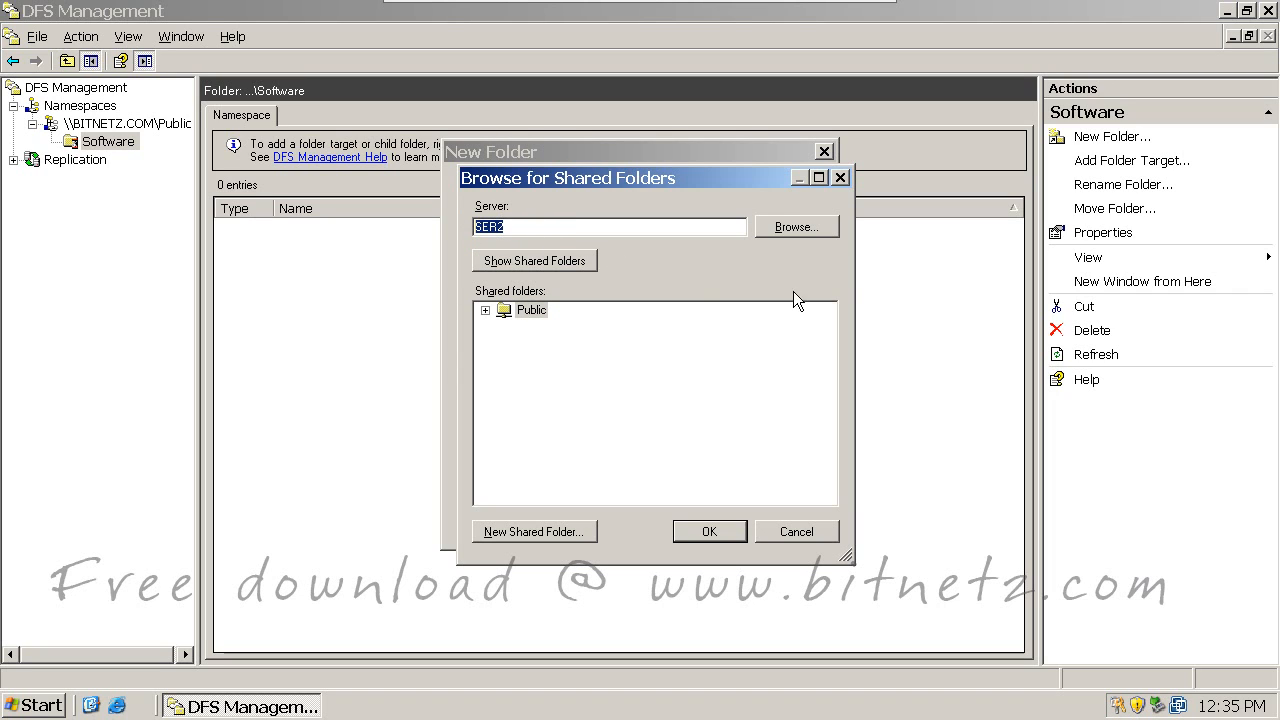
{"action": "left_click", "coordinate": [797, 228]}
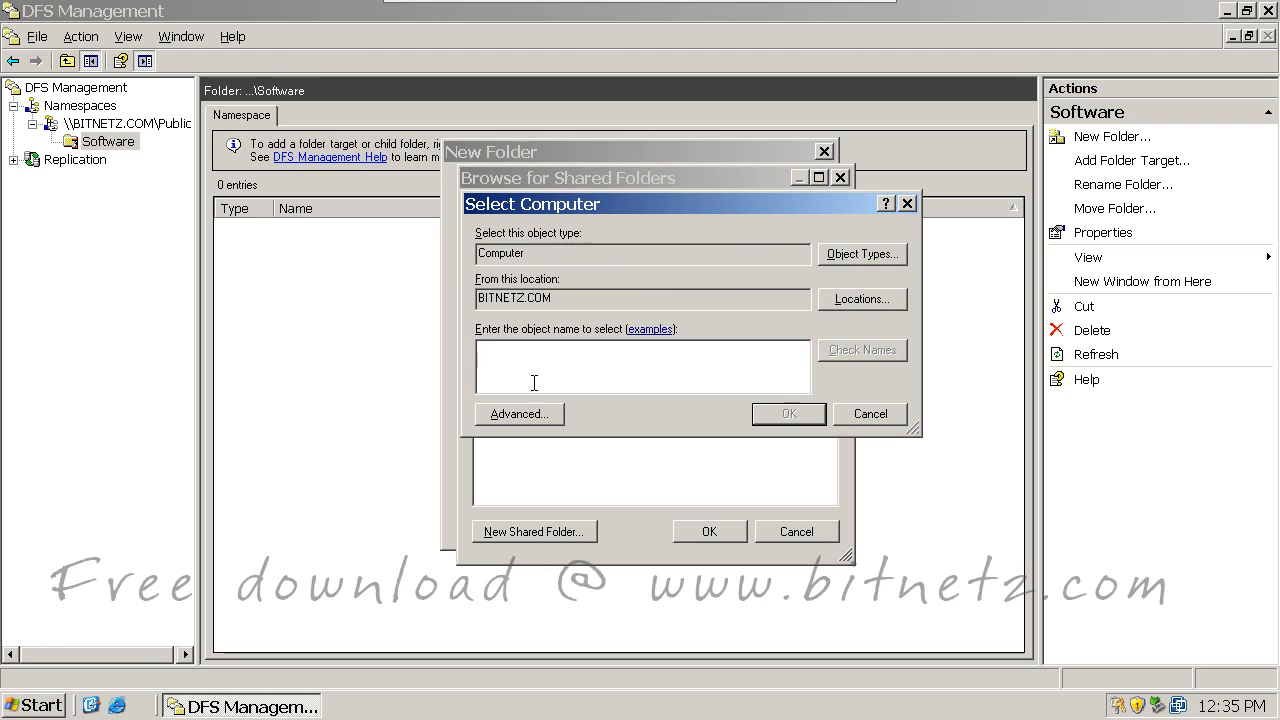
{"action": "left_click", "coordinate": [510, 415]}
{"action": "left_click", "coordinate": [928, 298]}
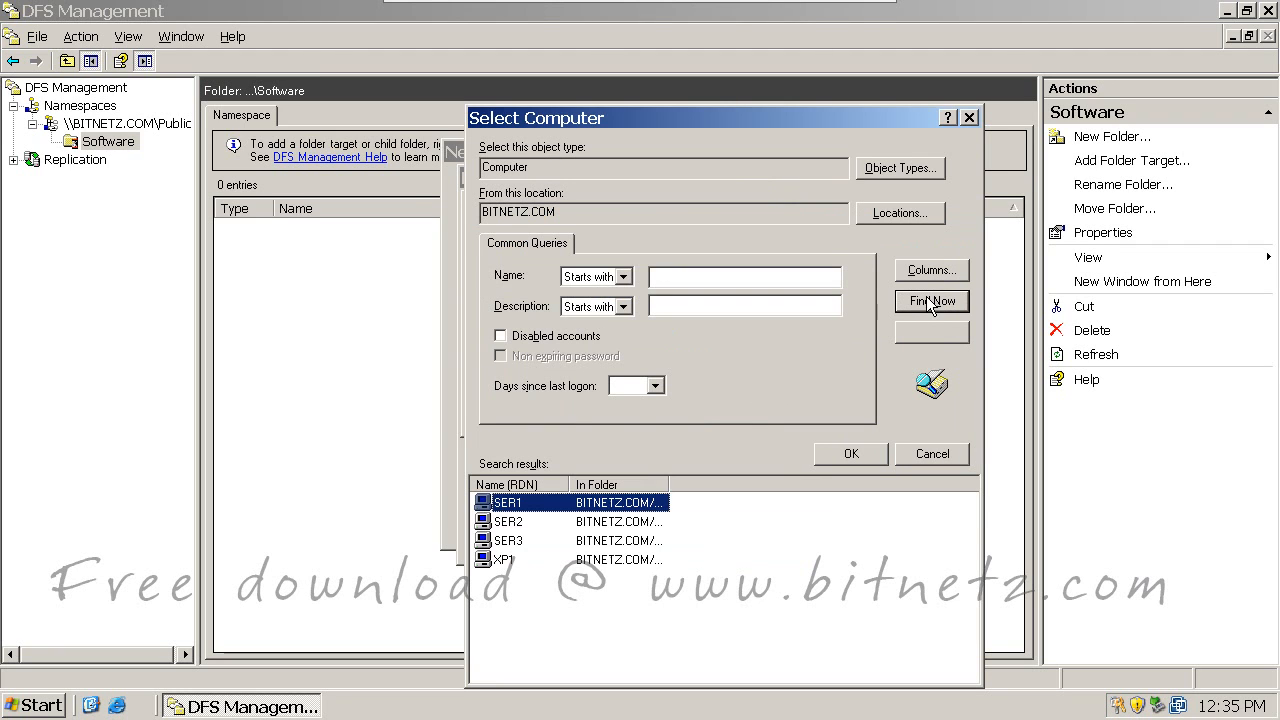
{"action": "left_click", "coordinate": [855, 447]}
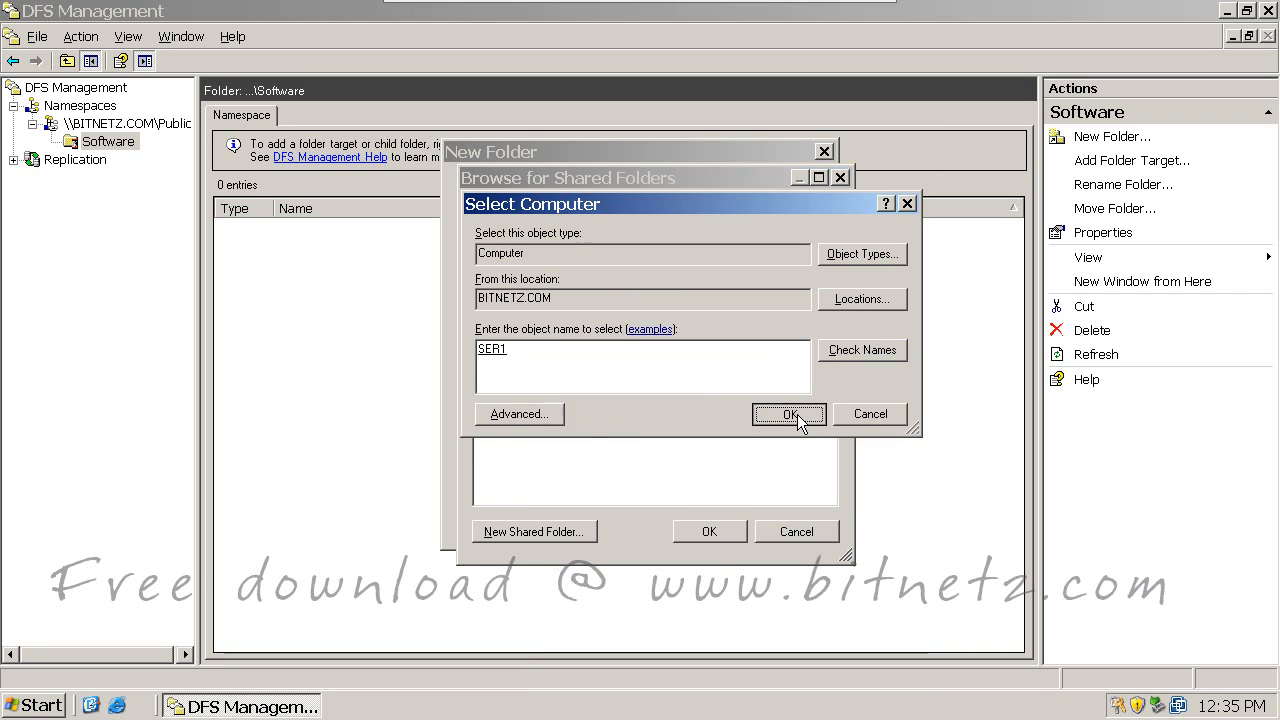
{"action": "left_click", "coordinate": [792, 414]}
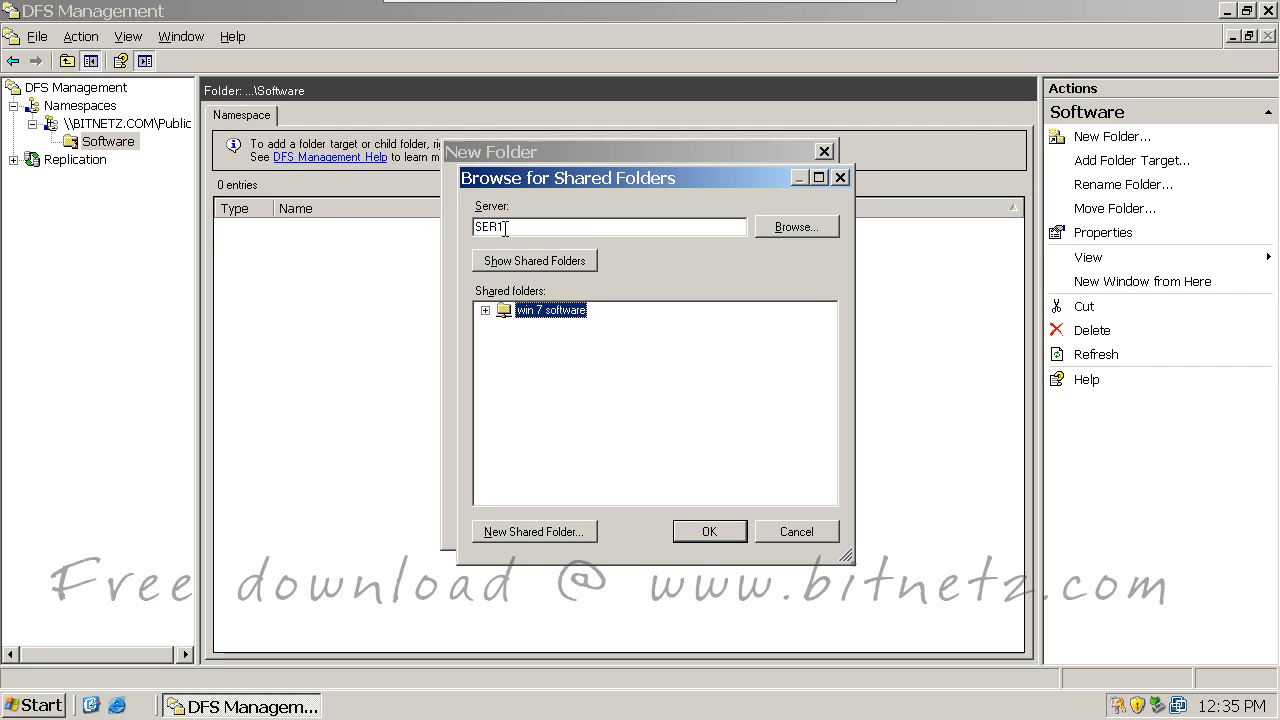
Step: Target \\SER1\win 7 software and name the new folder 'win 7 software'
{"action": "left_click_drag", "start_coordinate": [506, 225], "coordinate": [472, 226]}
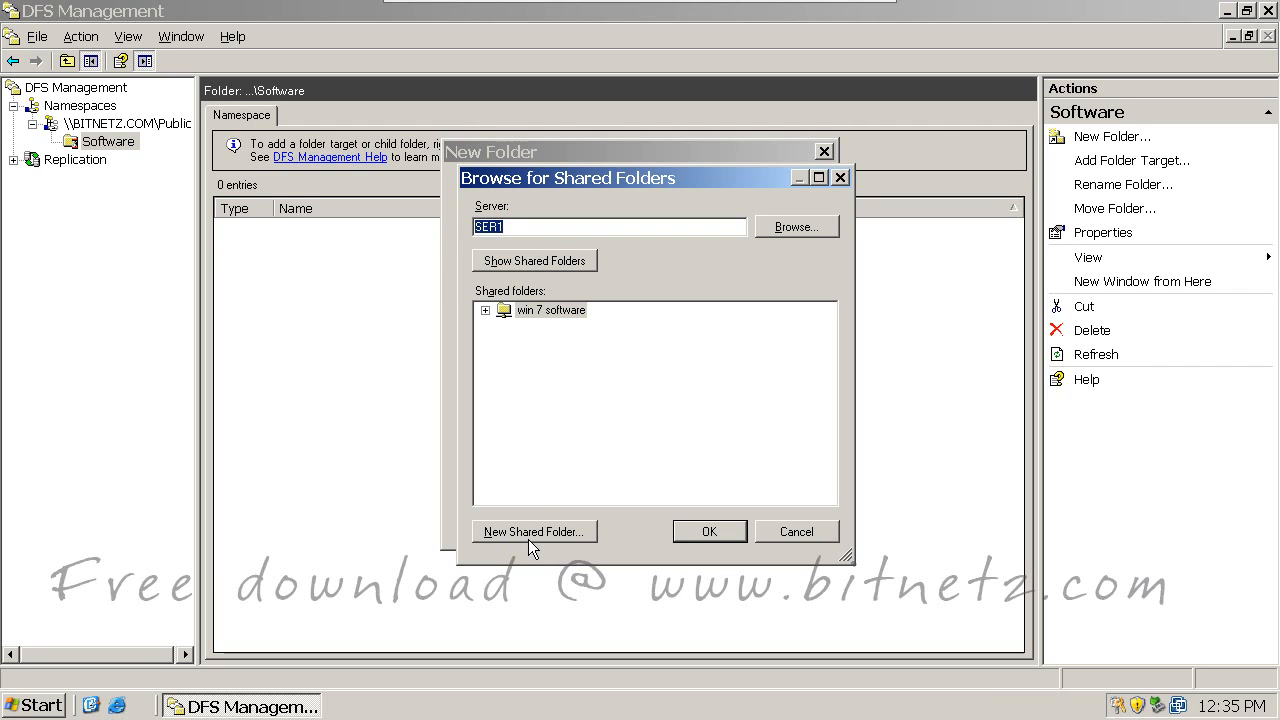
{"action": "left_click", "coordinate": [706, 532]}
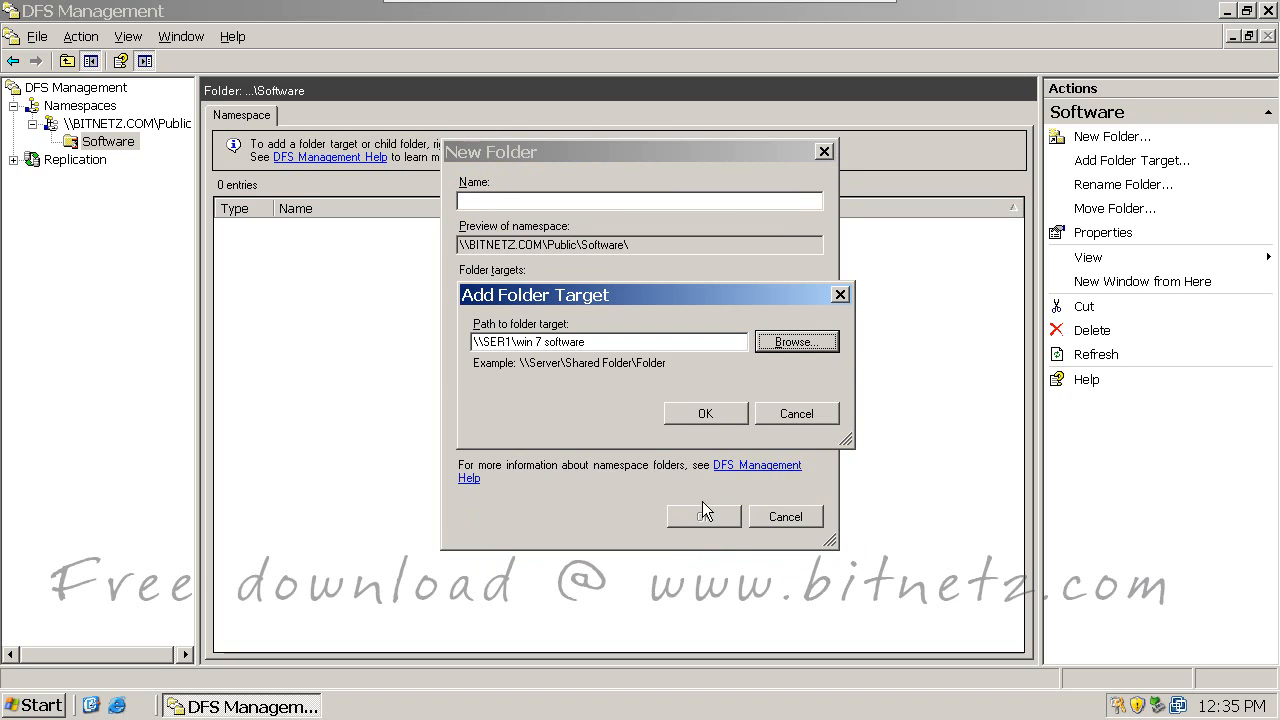
{"action": "left_click", "coordinate": [705, 413]}
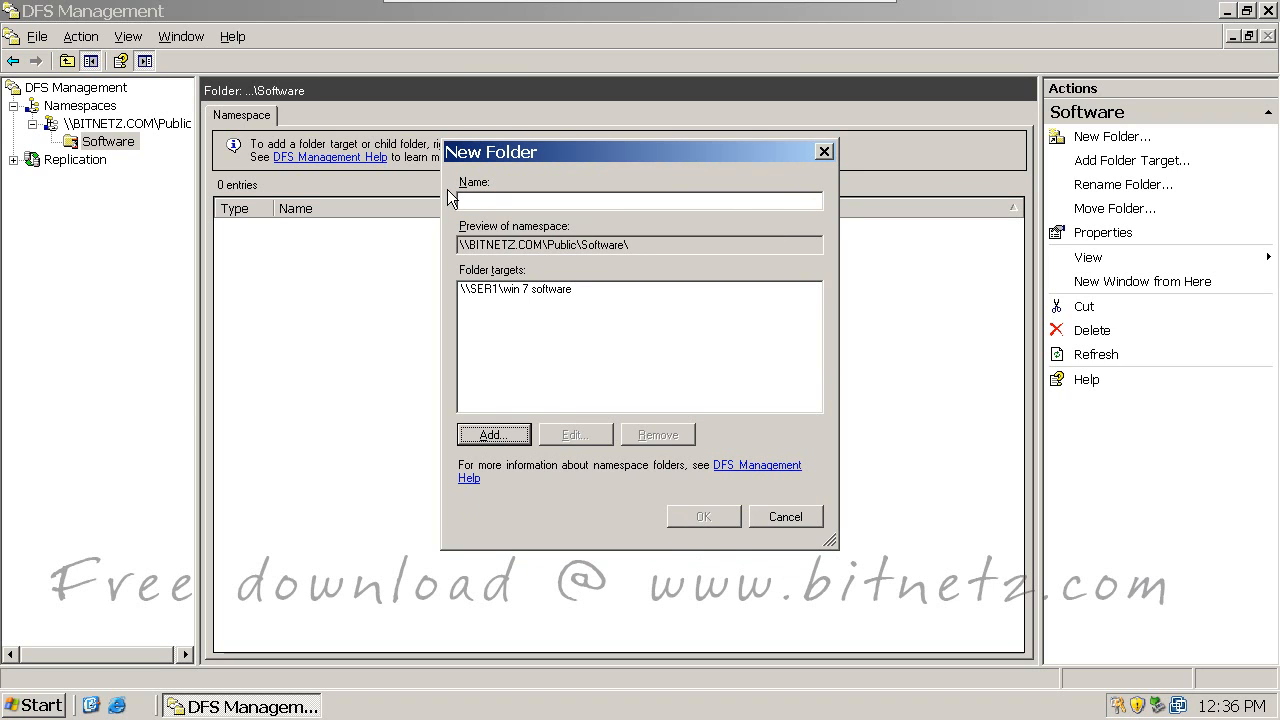
{"action": "left_click", "coordinate": [474, 203]}
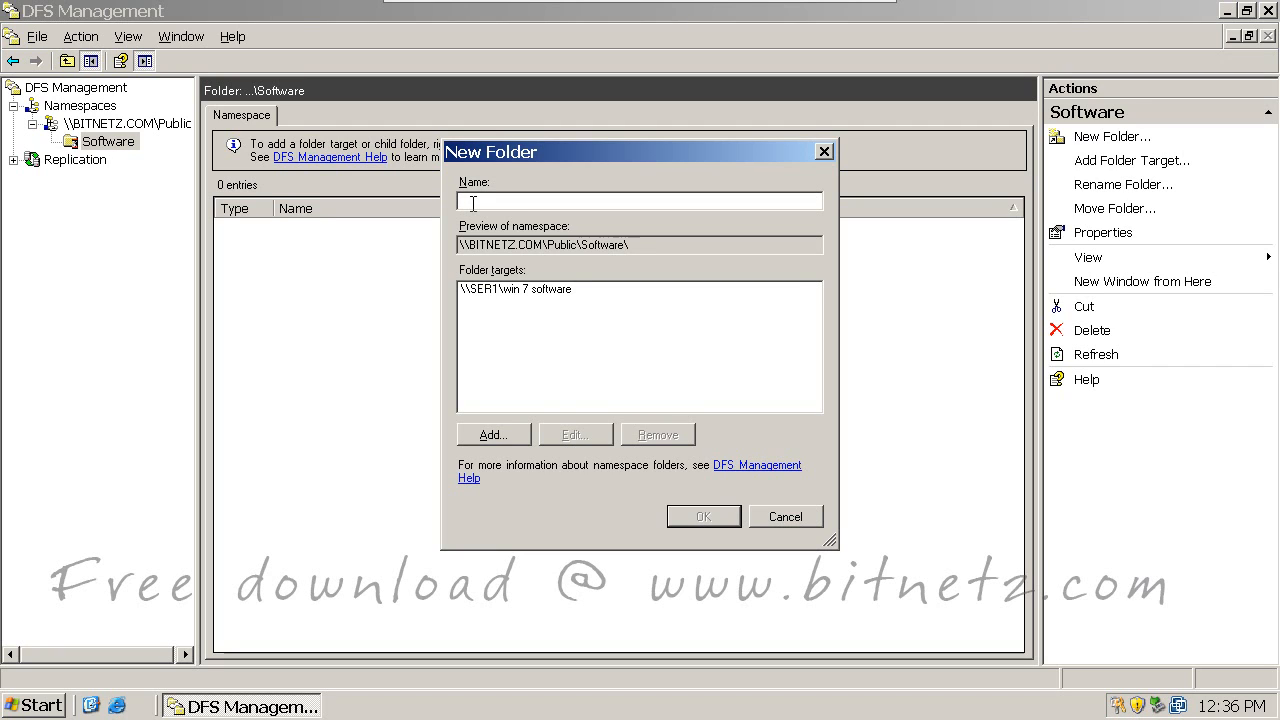
{"action": "type", "text": "win 7 software"}
{"action": "left_click", "coordinate": [701, 516]}
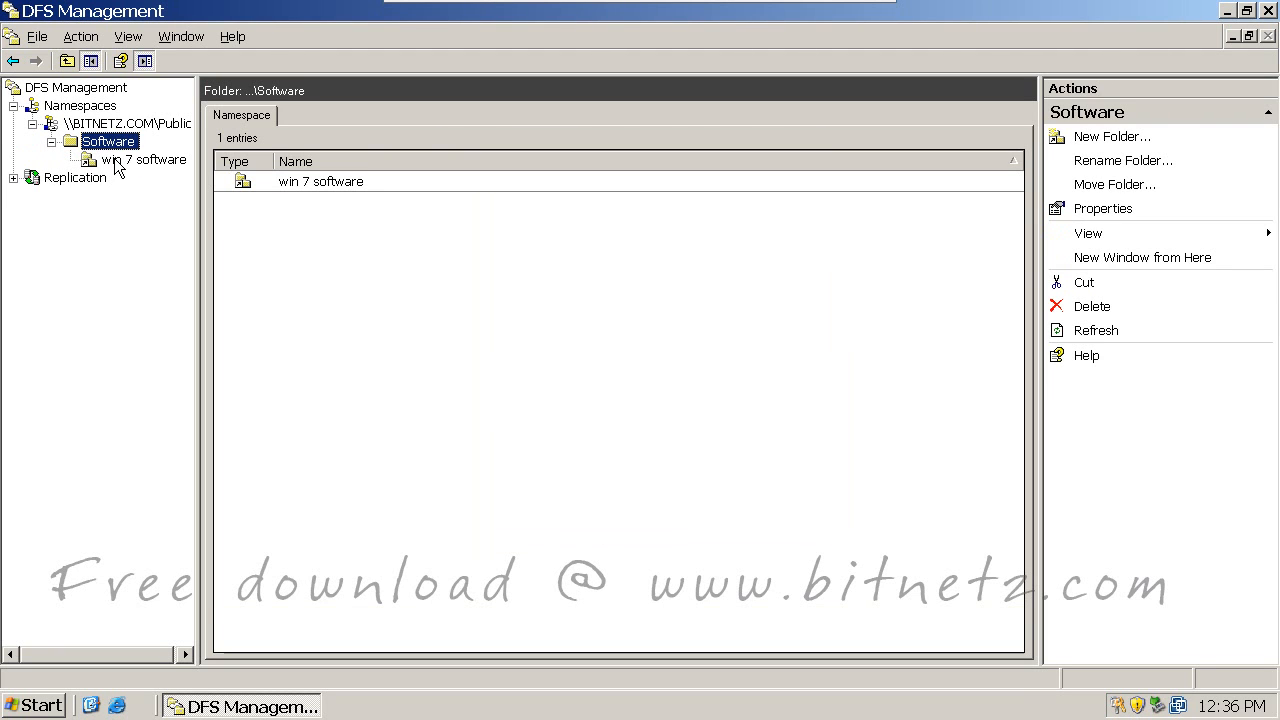
Step: Check win 7 software's targets, then start another new folder under Software
{"action": "left_click", "coordinate": [115, 160]}
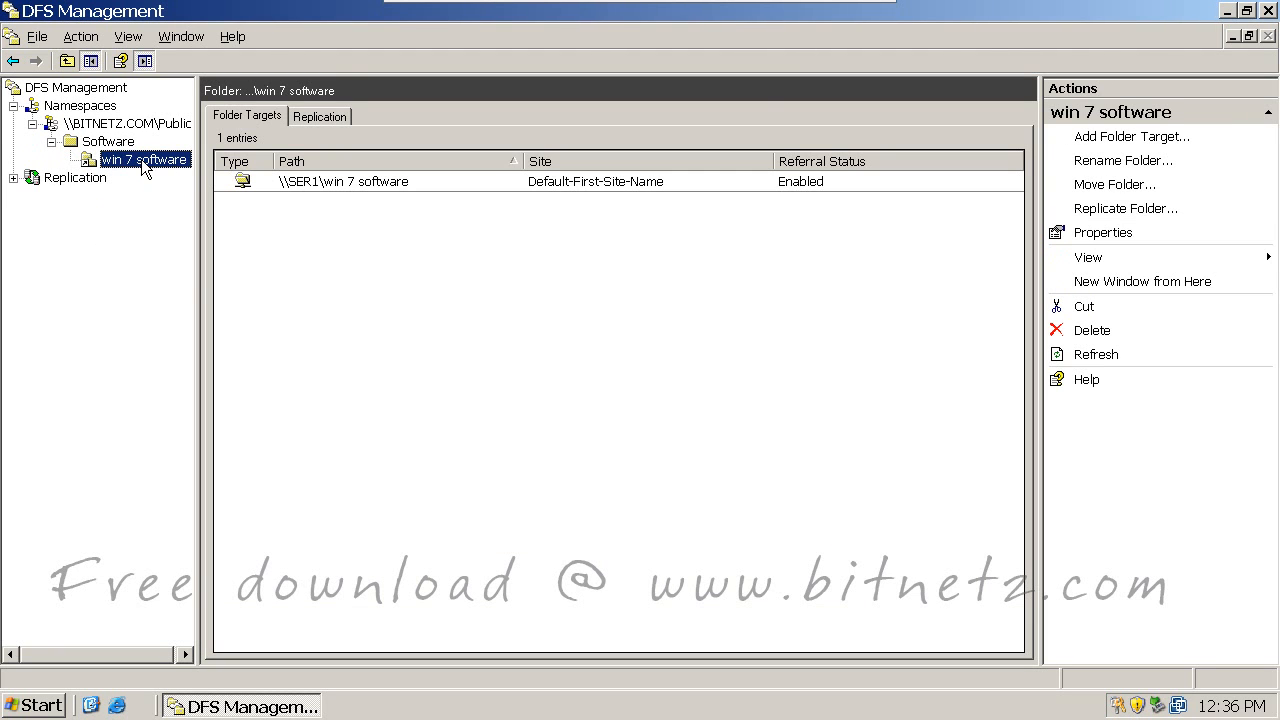
{"action": "right_click", "coordinate": [116, 143]}
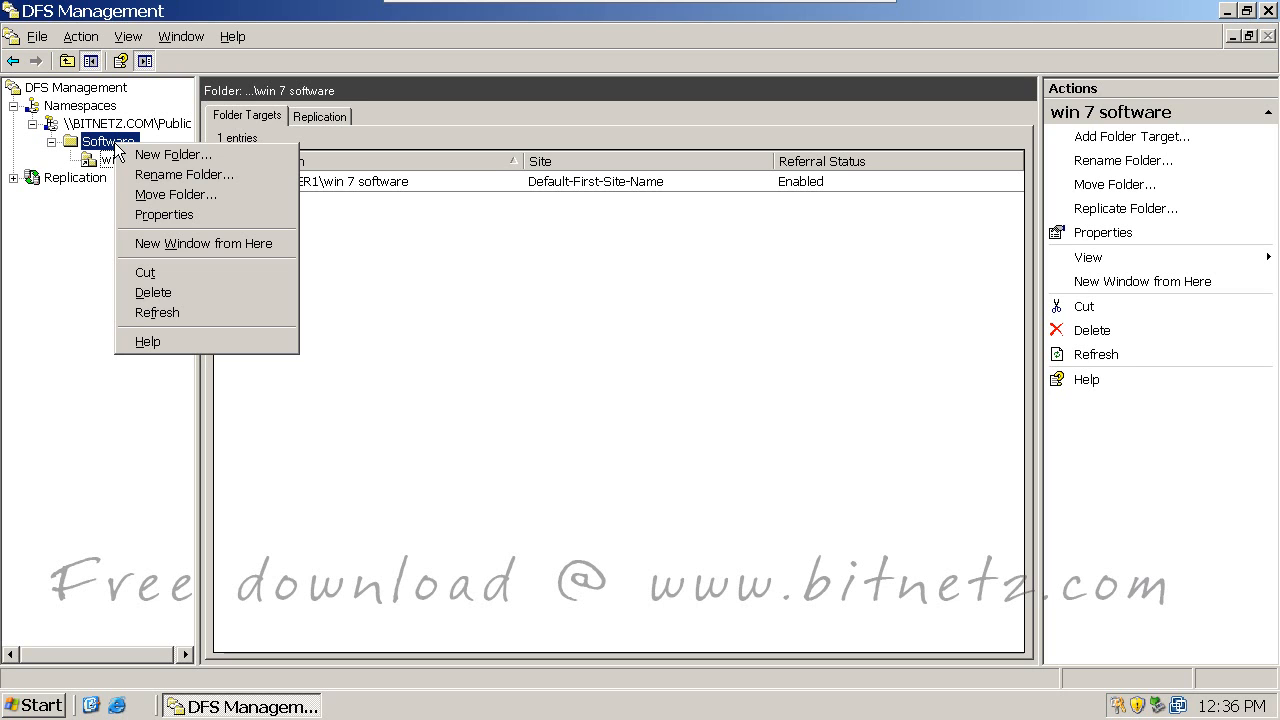
{"action": "left_click", "coordinate": [165, 155]}
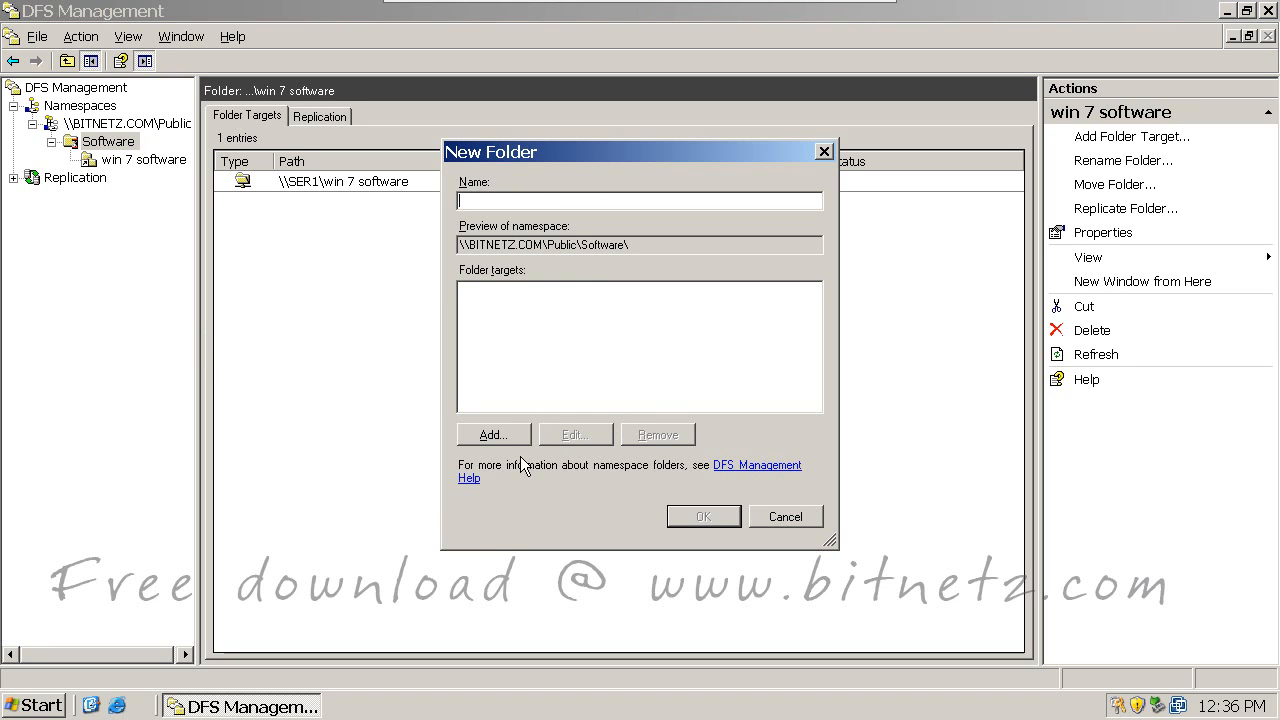
Step: Browse SER2's shared folders for the target and begin creating a new share there
{"action": "left_click", "coordinate": [502, 435]}
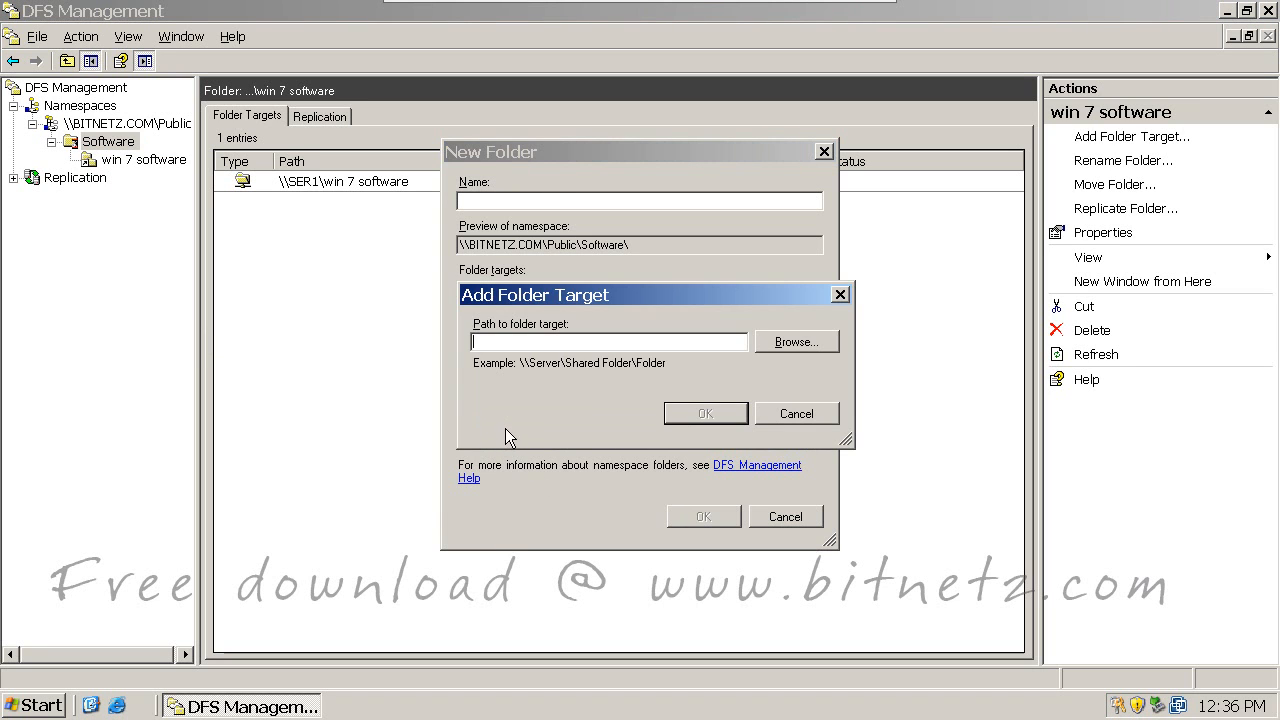
{"action": "left_click", "coordinate": [782, 342]}
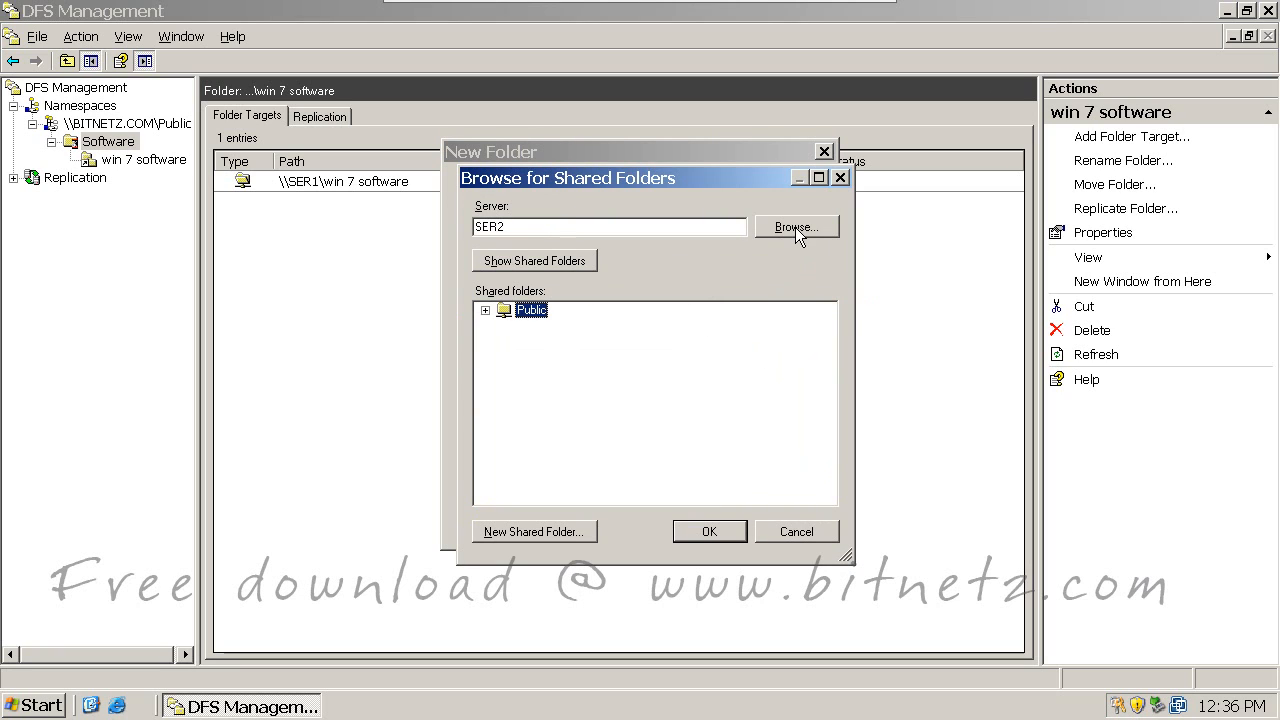
{"action": "left_click_drag", "start_coordinate": [569, 220], "coordinate": [306, 223]}
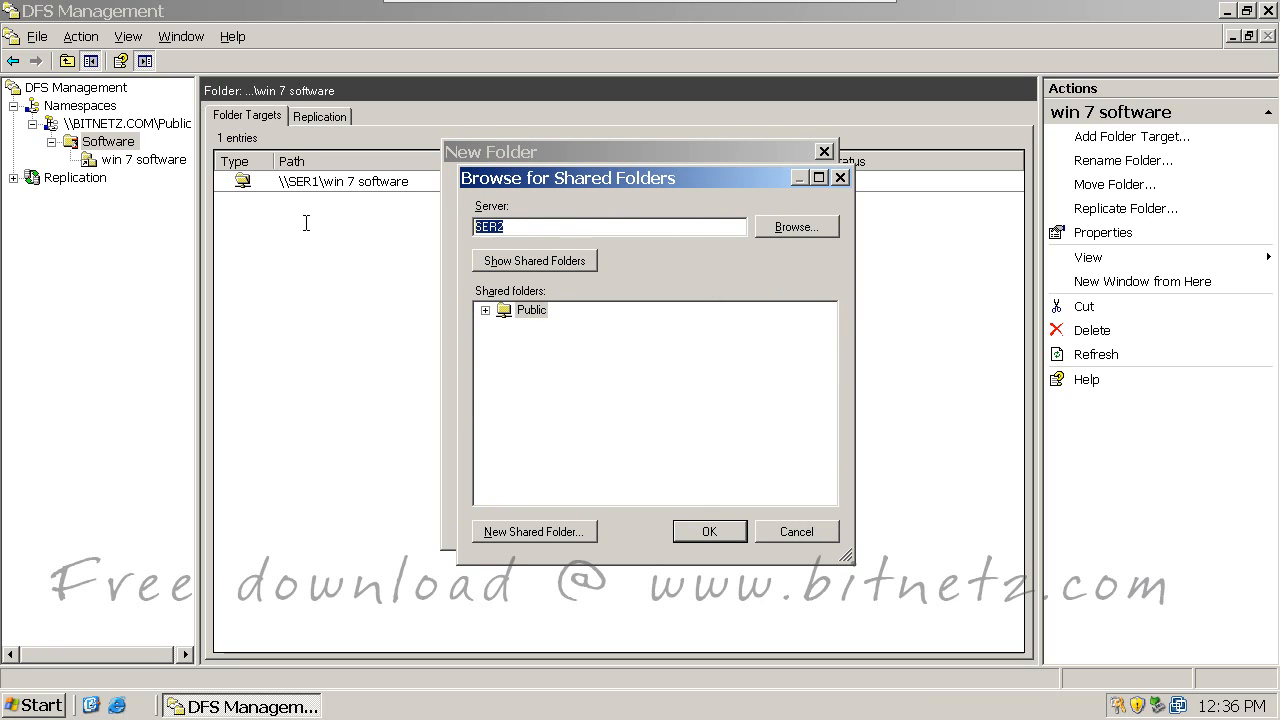
{"action": "left_click", "coordinate": [533, 263]}
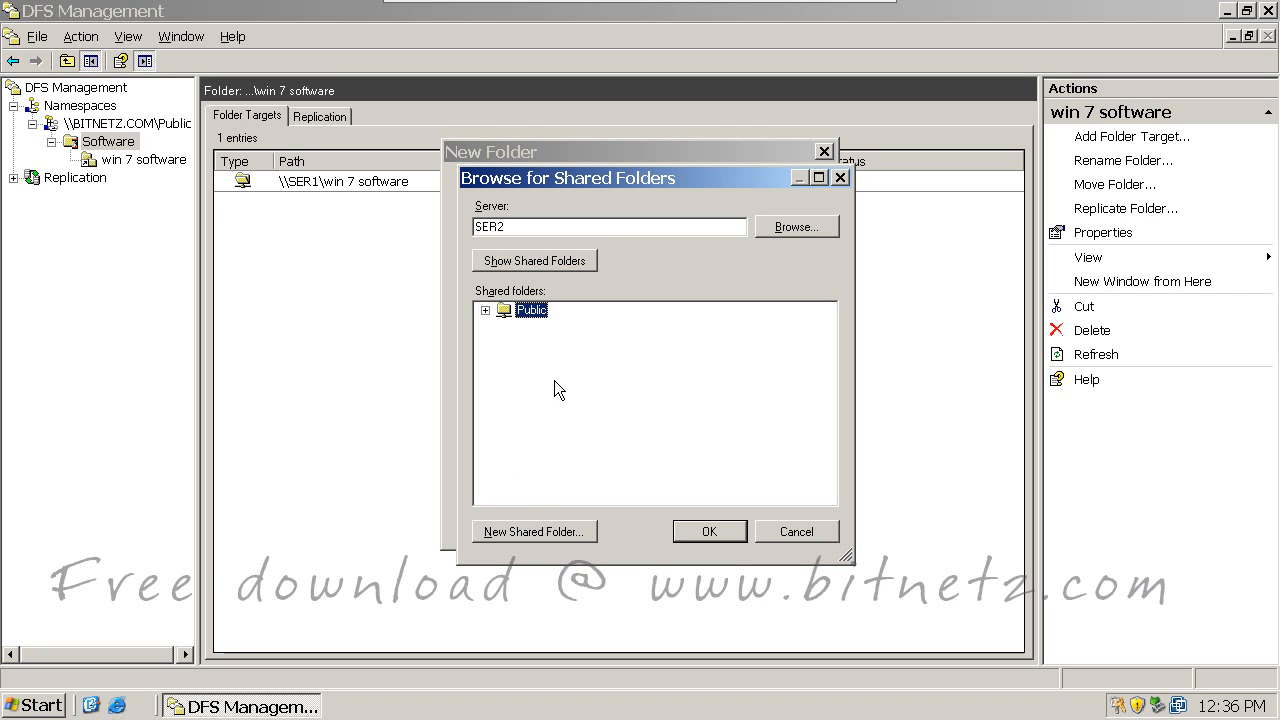
{"action": "left_click", "coordinate": [525, 534]}
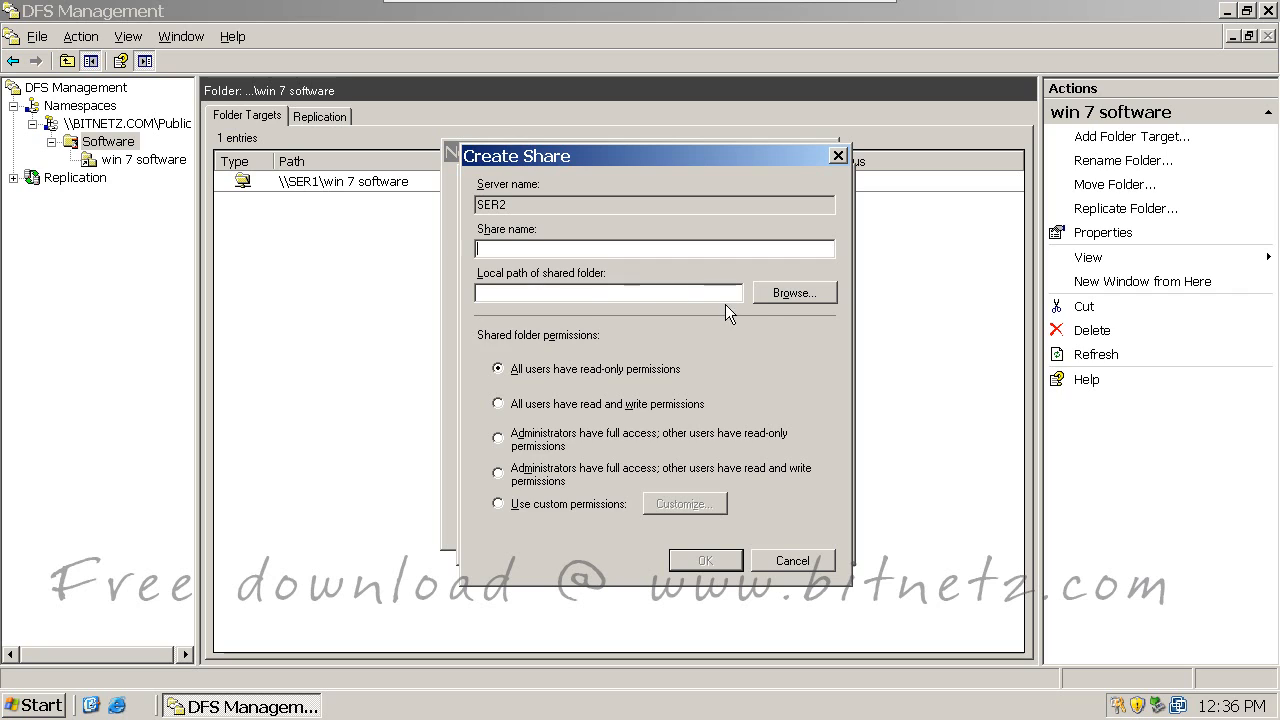
Step: Make a new folder C:\xp on SER2 as the share path and name the share 'xp soft'
{"action": "left_click", "coordinate": [785, 296]}
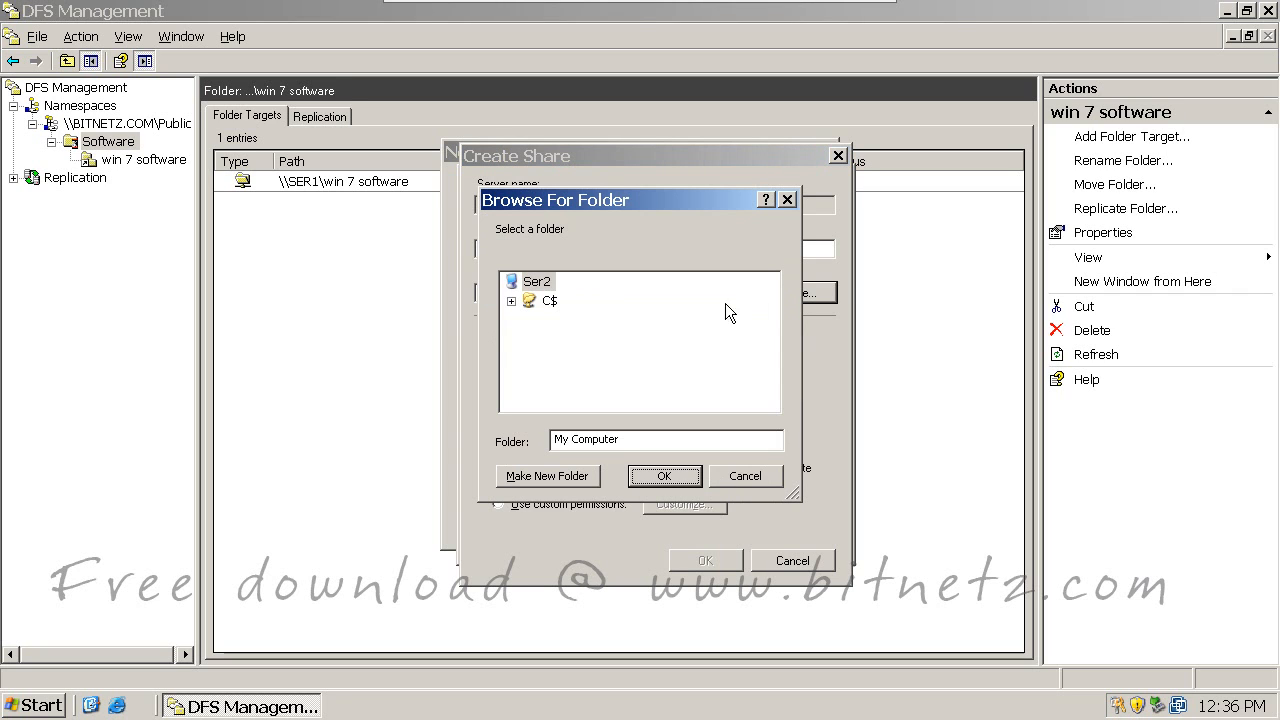
{"action": "double_click", "coordinate": [548, 301]}
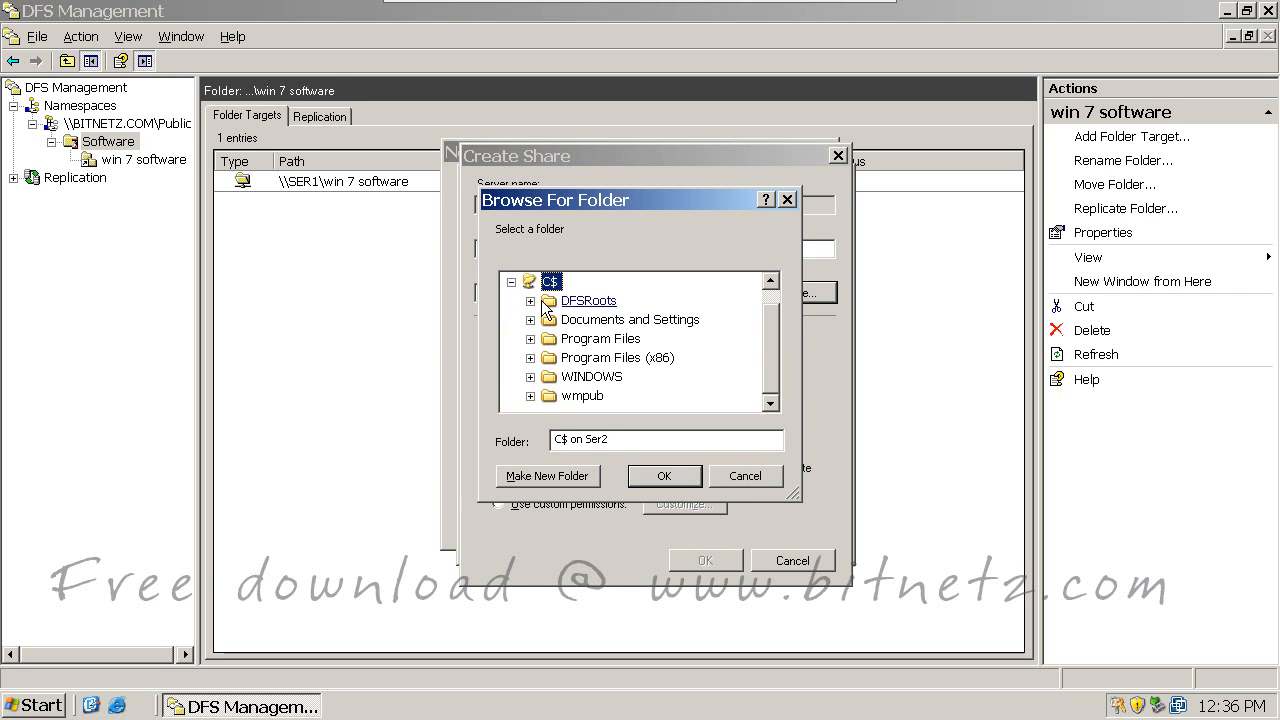
{"action": "left_click", "coordinate": [547, 476]}
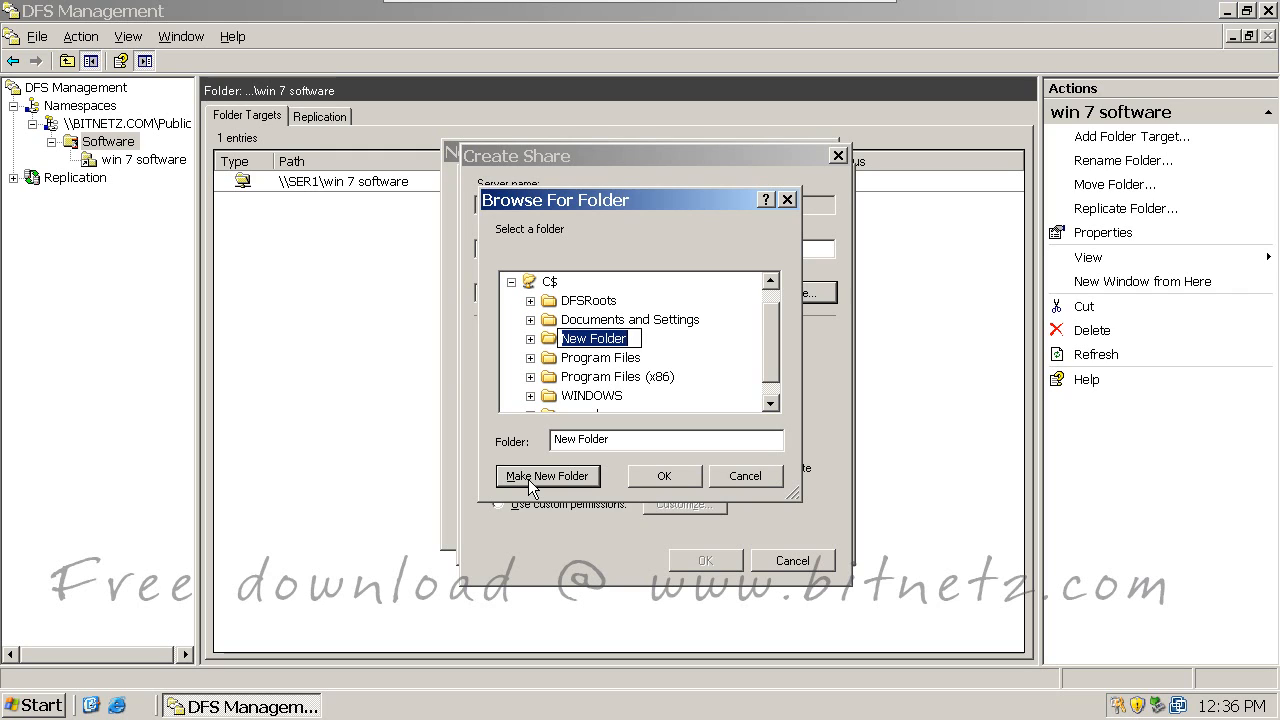
{"action": "type", "text": "xp"}
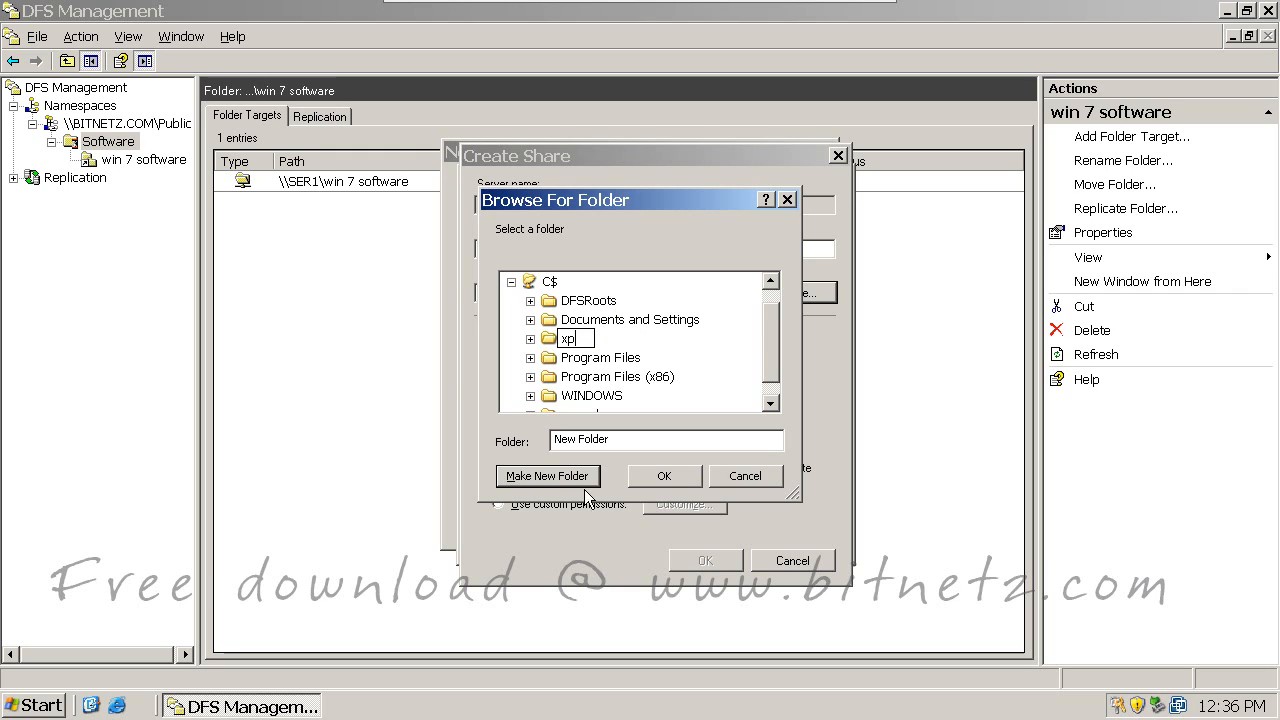
{"action": "left_click", "coordinate": [662, 478]}
{"action": "left_click", "coordinate": [663, 478]}
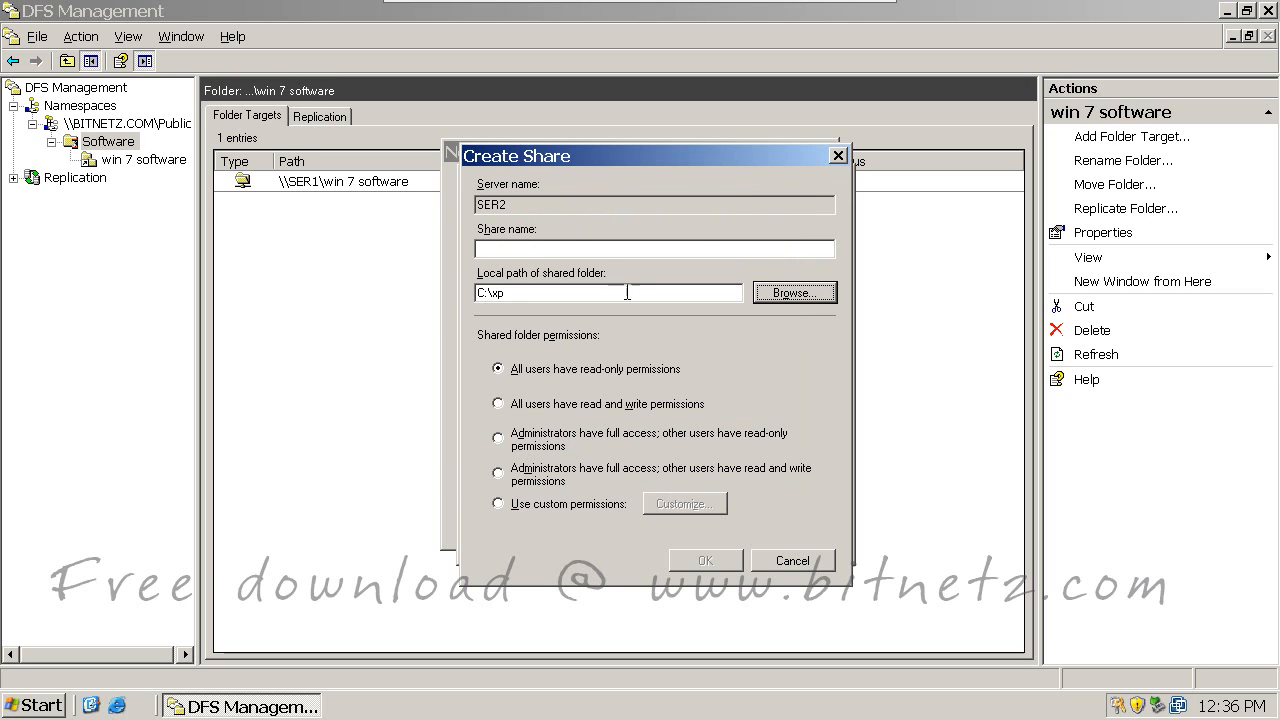
{"action": "left_click", "coordinate": [502, 249]}
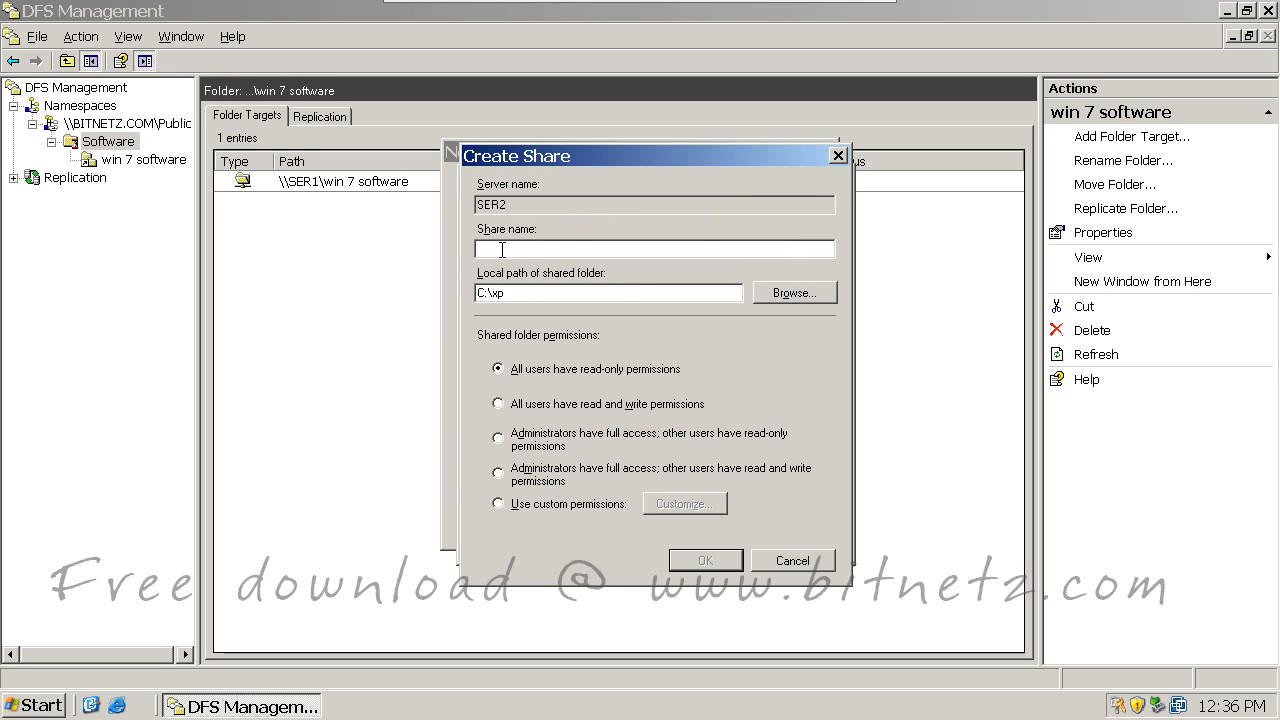
{"action": "type", "text": "xp s"}
{"action": "type", "text": "oft_"}
Step: Create the xp soft share and add \\SER2\xp soft as the folder target
{"action": "left_click", "coordinate": [708, 558]}
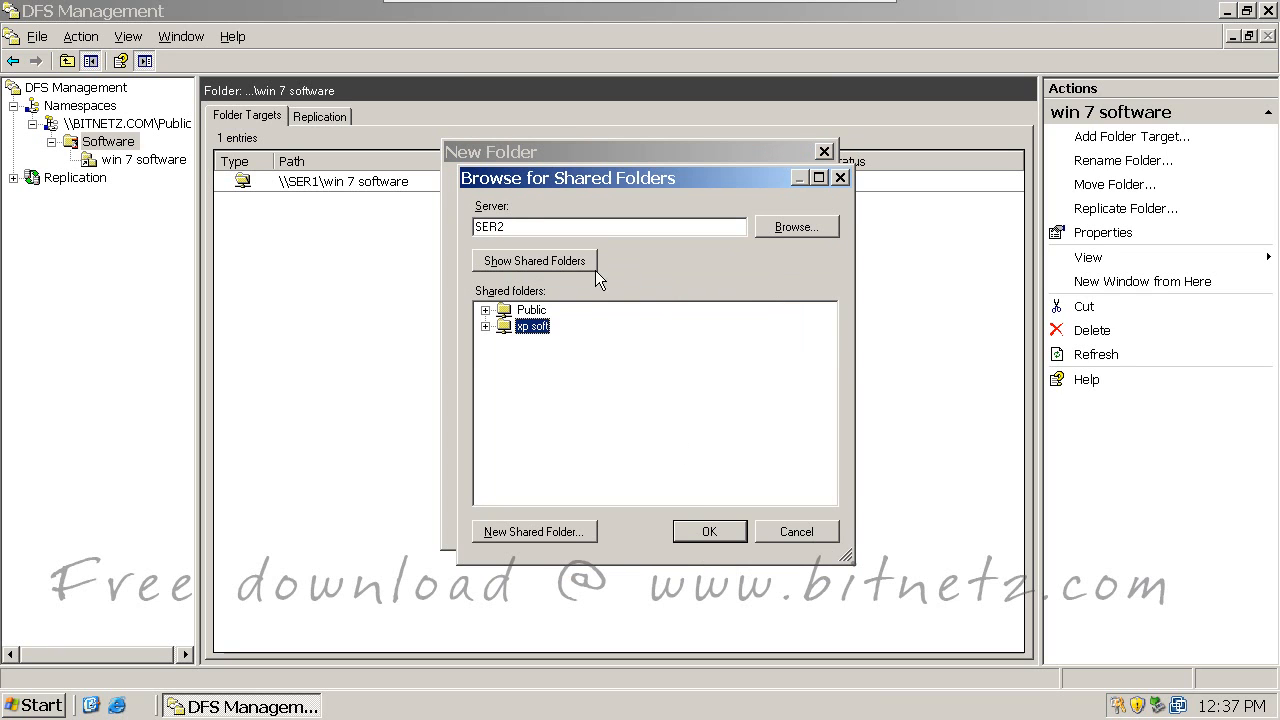
{"action": "left_click", "coordinate": [706, 531]}
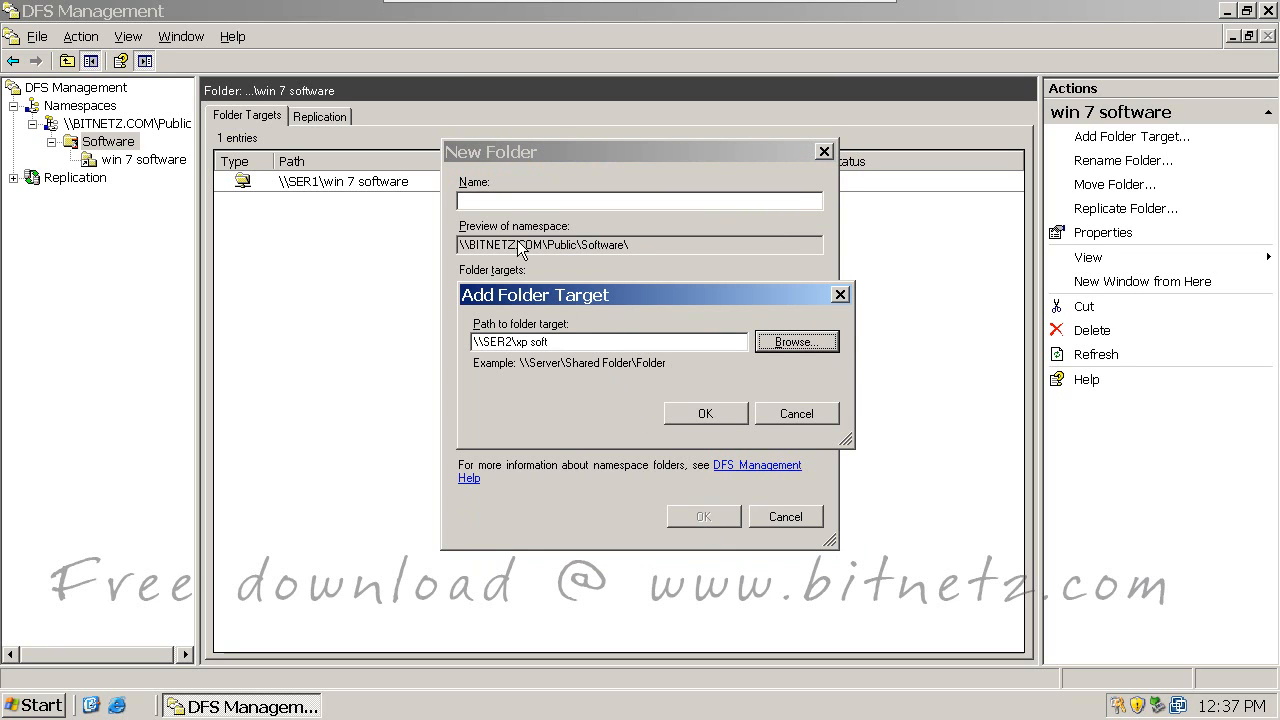
{"action": "left_click", "coordinate": [706, 414]}
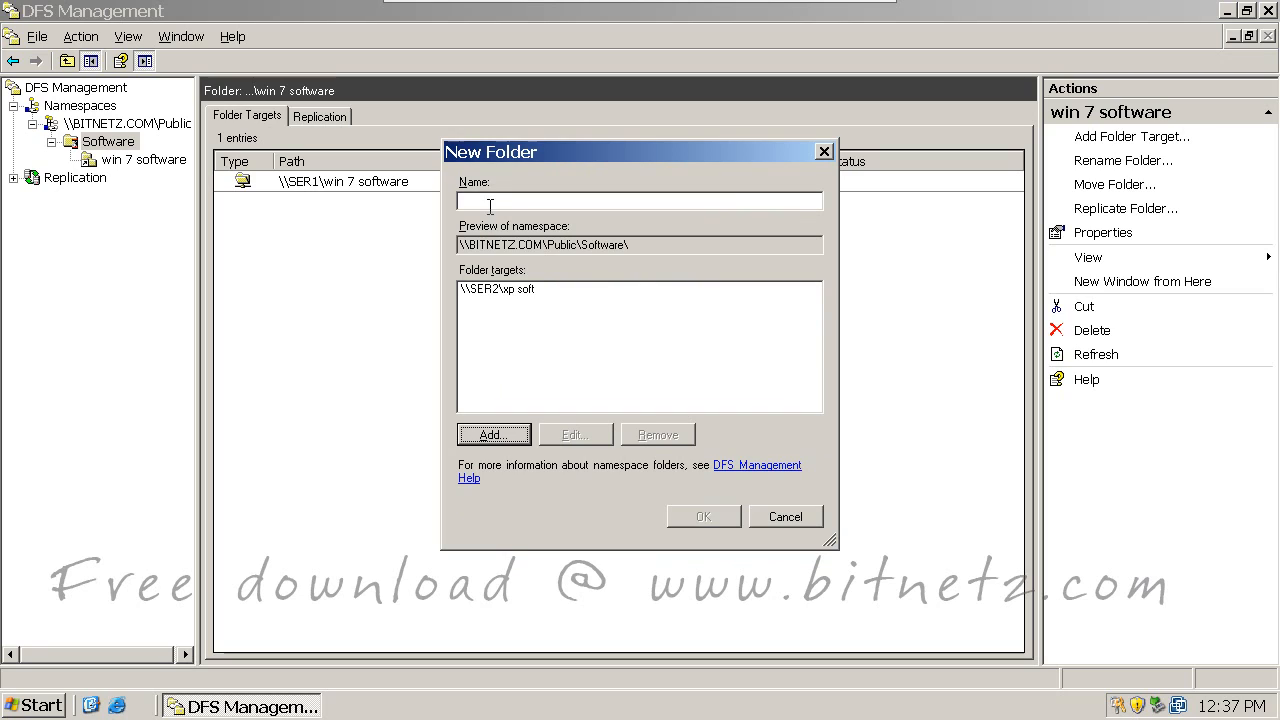
Step: Name the new namespace folder 'xp software' and create it
{"action": "left_click", "coordinate": [490, 202]}
{"action": "type", "text": "xp software"}
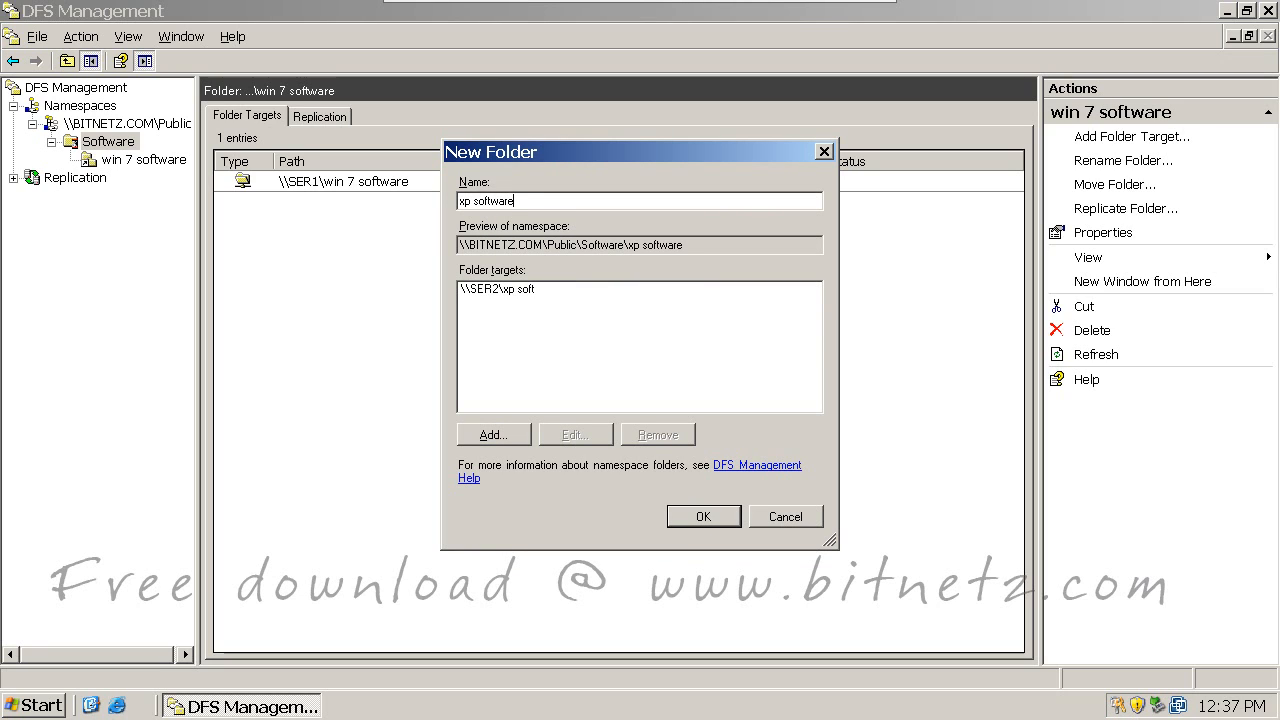
{"action": "left_click", "coordinate": [702, 515]}
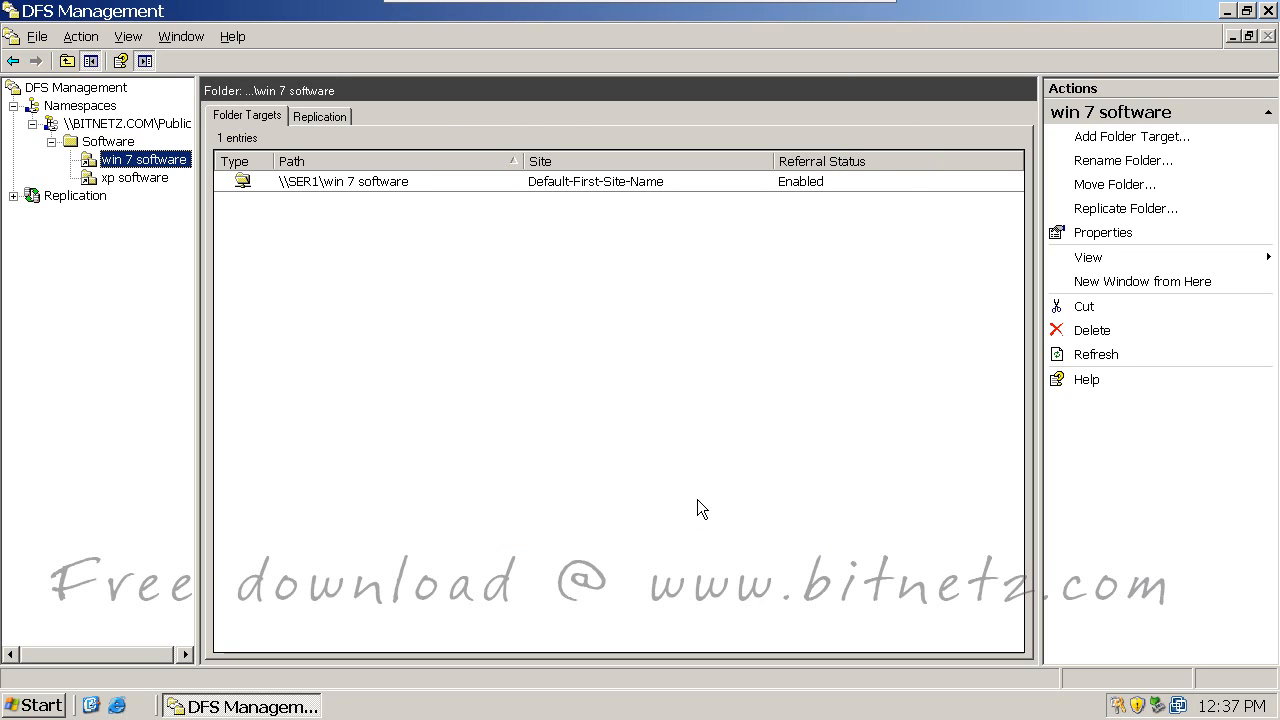
{"action": "left_click", "coordinate": [30, 710]}
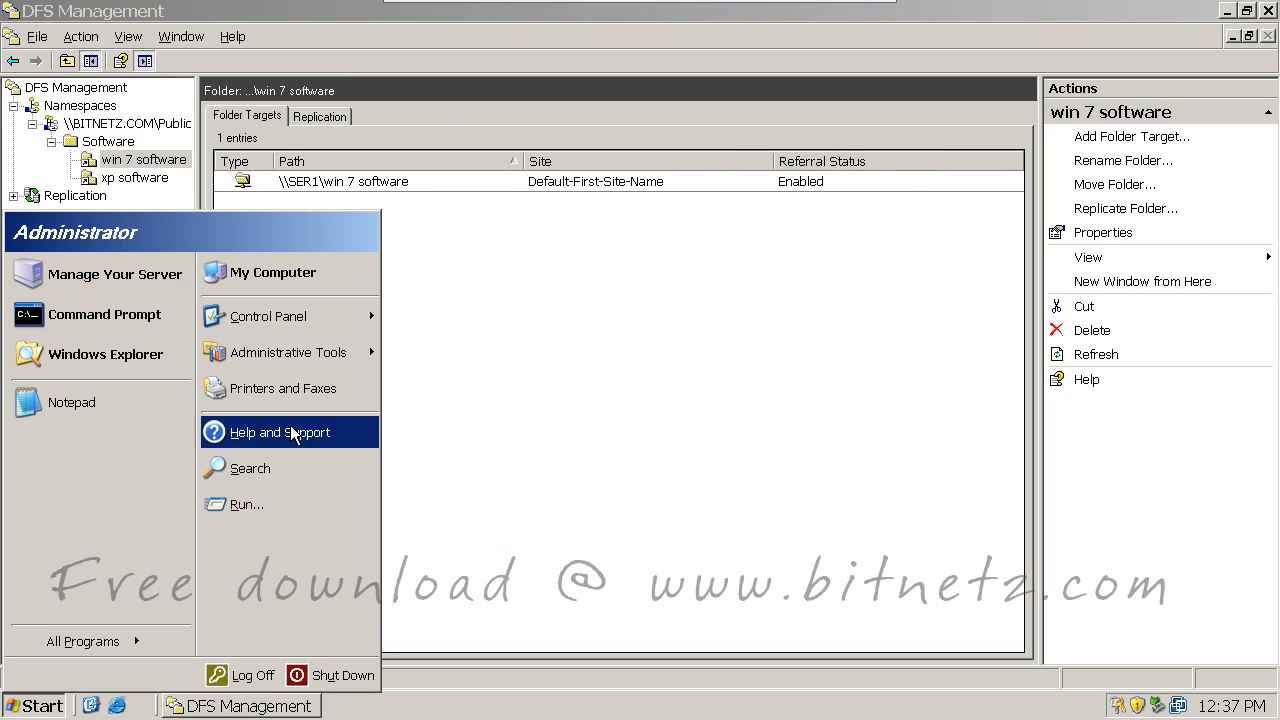
Step: Open the C:\xp folder from My Computer
{"action": "left_click", "coordinate": [300, 272]}
{"action": "double_click", "coordinate": [197, 258]}
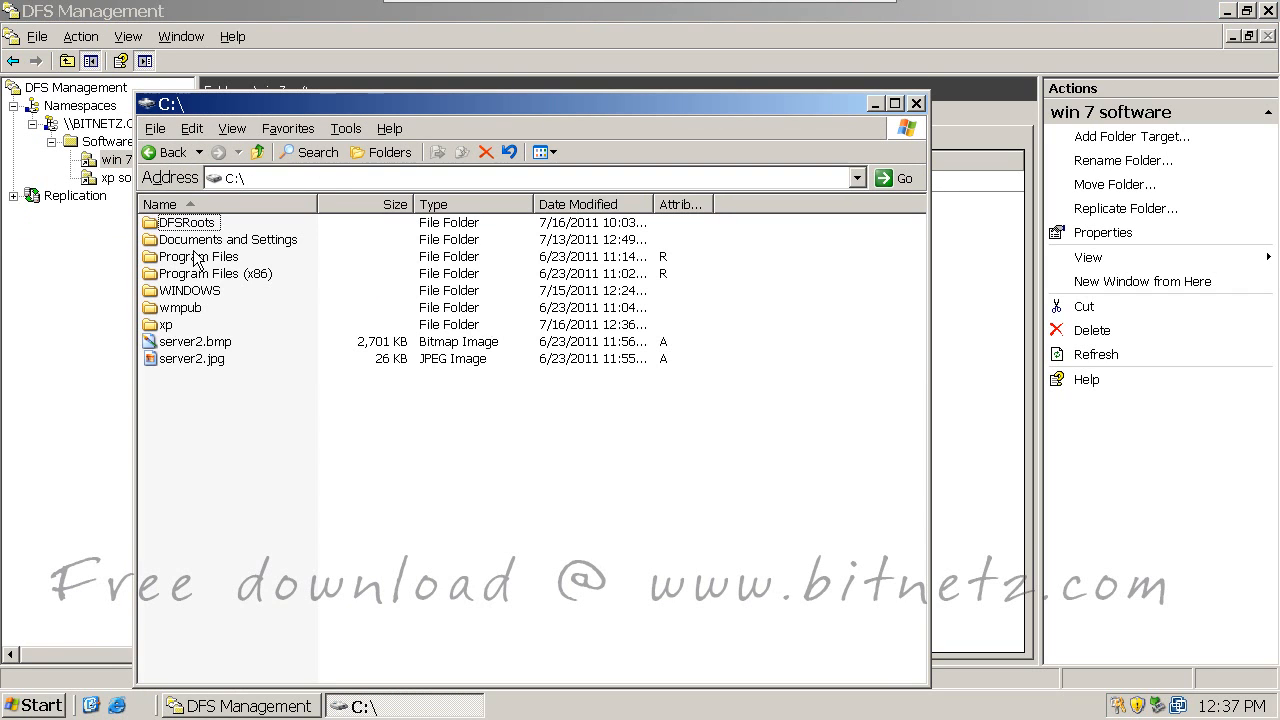
{"action": "left_click_drag", "start_coordinate": [353, 107], "coordinate": [786, 118]}
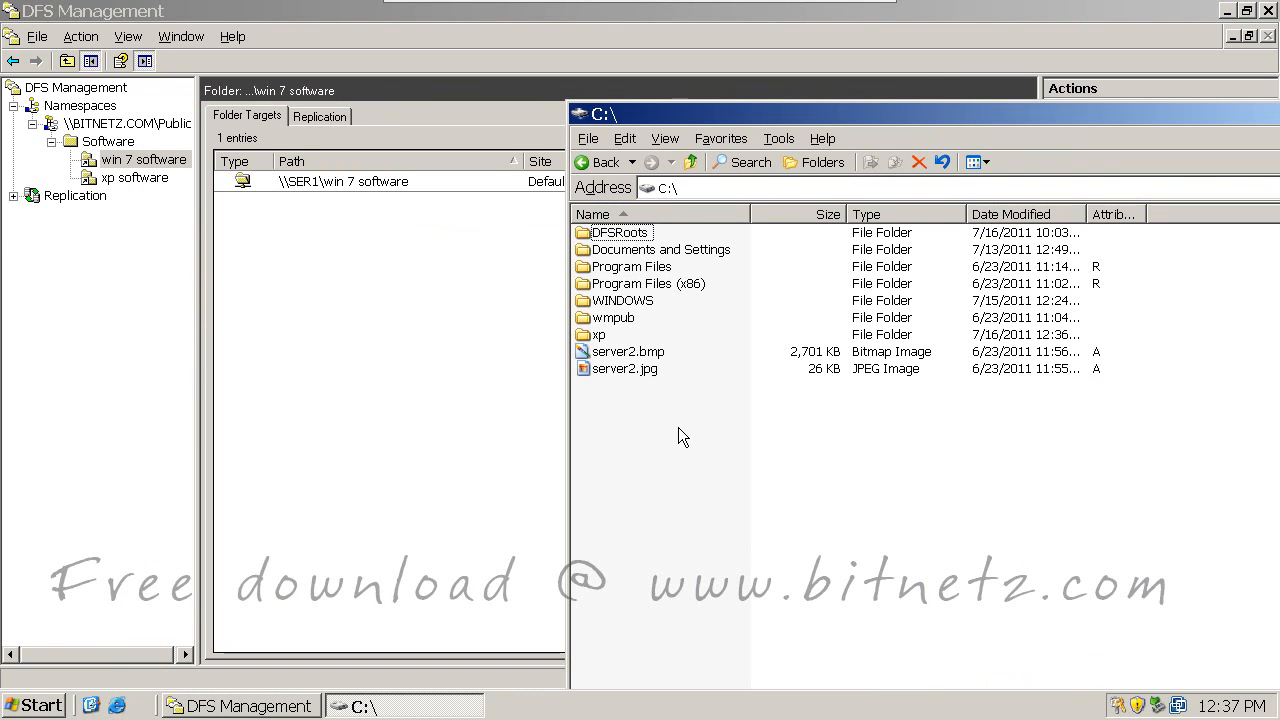
{"action": "left_click", "coordinate": [604, 335]}
{"action": "double_click", "coordinate": [604, 334]}
Step: Create a new folder named 'test' inside C:\xp
{"action": "right_click", "coordinate": [670, 355]}
{"action": "mouse_move", "coordinate": [757, 545]}
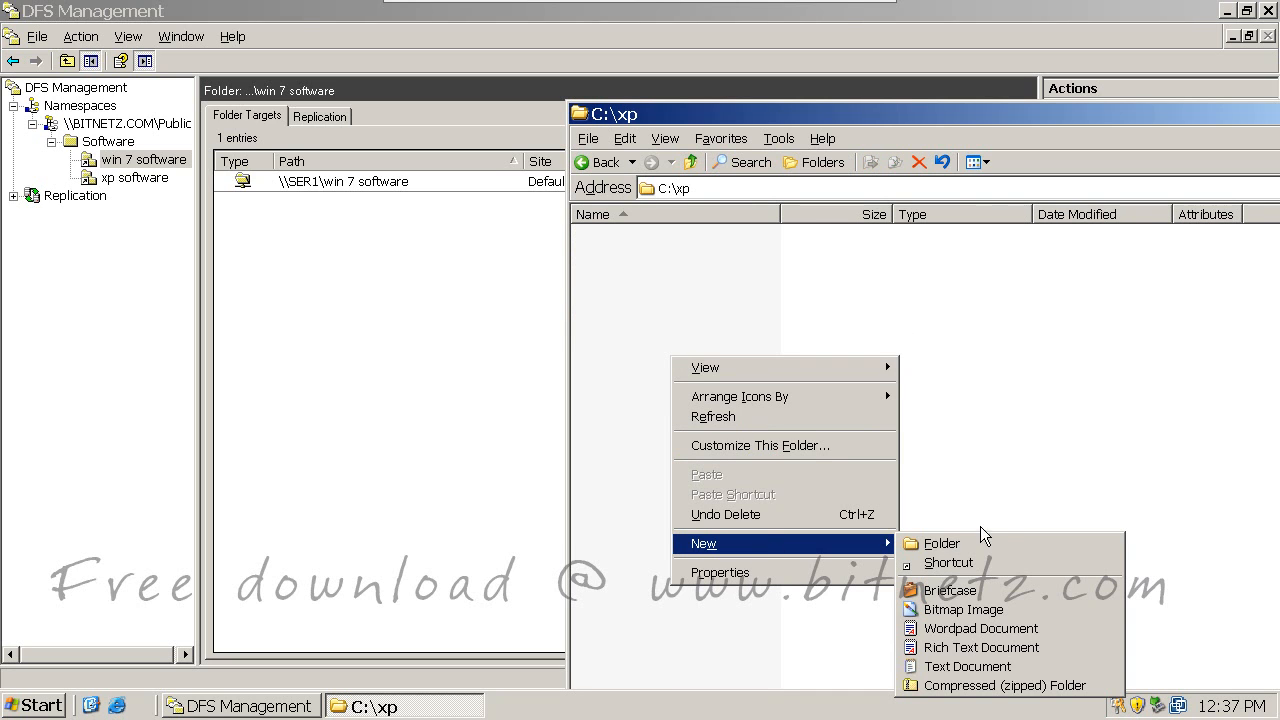
{"action": "left_click", "coordinate": [959, 543]}
{"action": "type", "text": "test"}
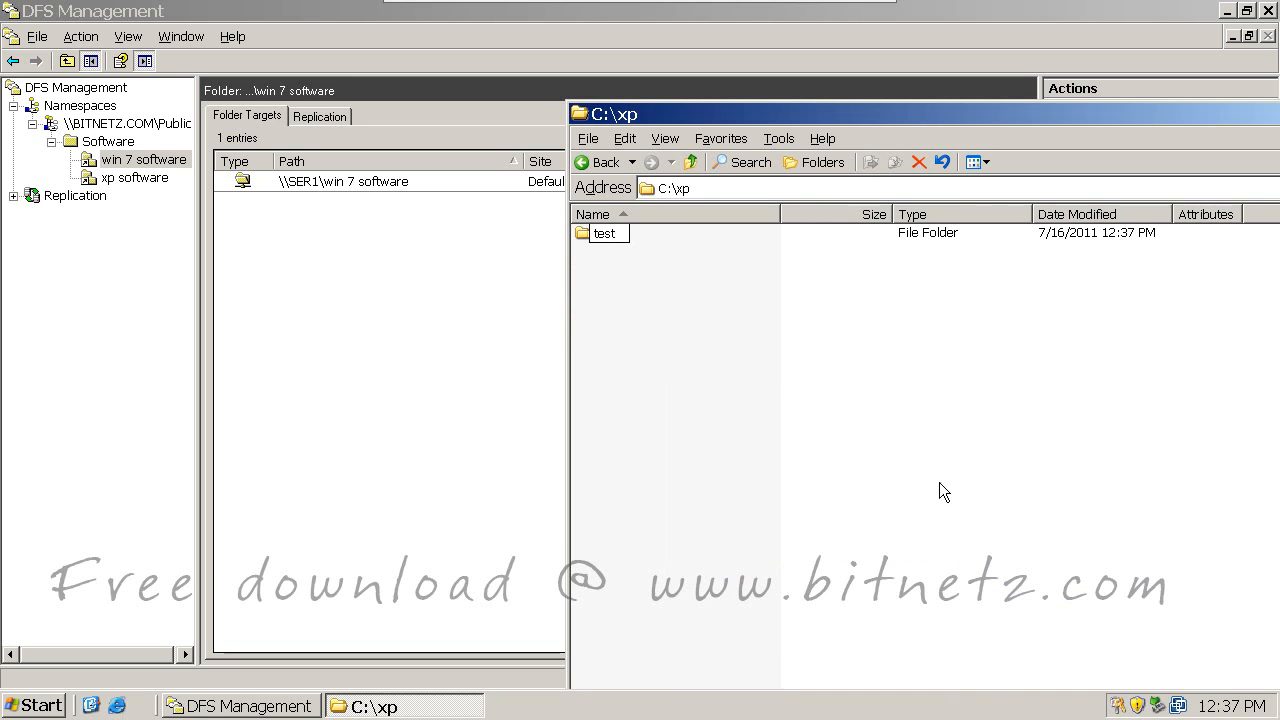
{"action": "key", "text": "Return"}
Step: Open the xp folder's Sharing and Security properties, confirming it is shared as 'xp soft'
{"action": "left_click", "coordinate": [690, 161]}
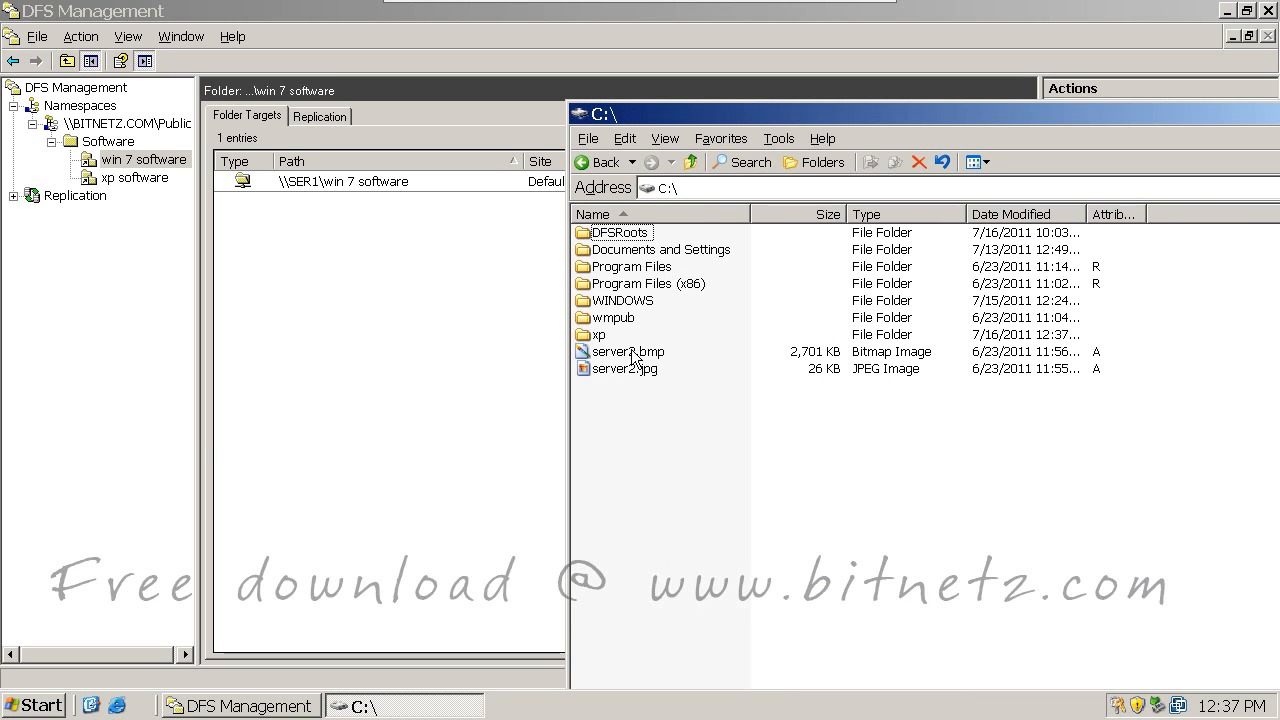
{"action": "right_click", "coordinate": [600, 337]}
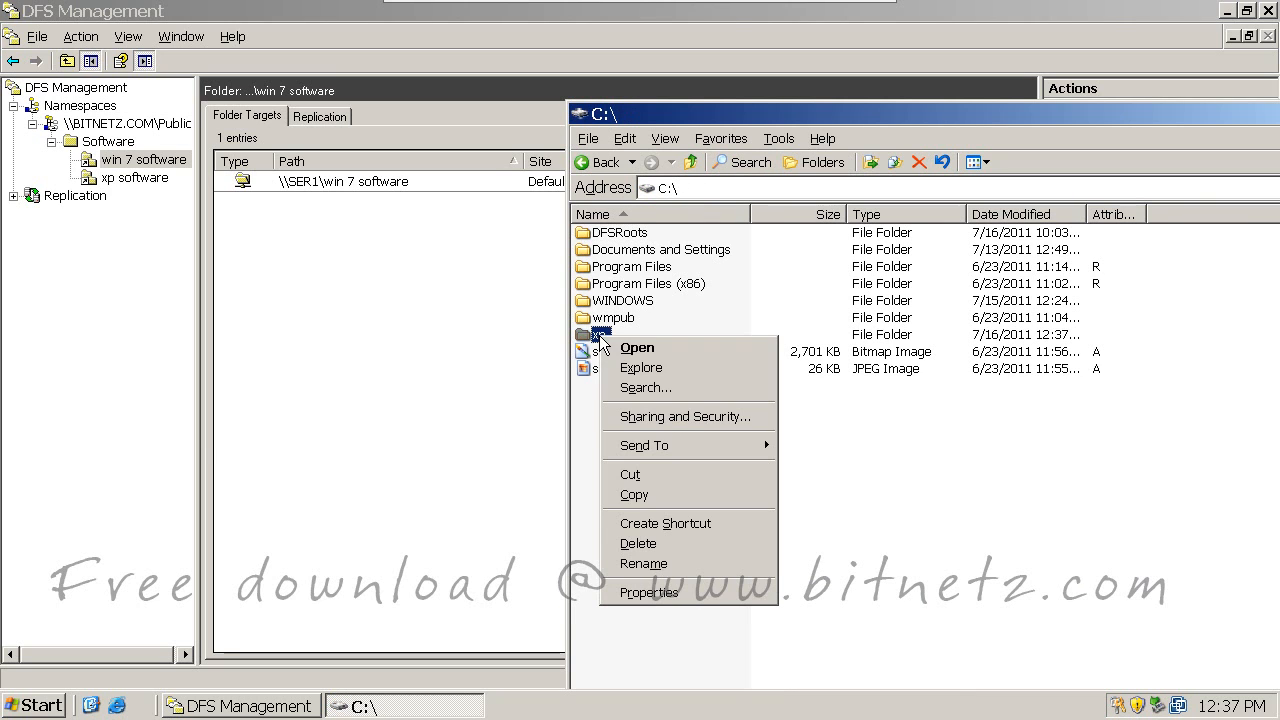
{"action": "left_click", "coordinate": [648, 416]}
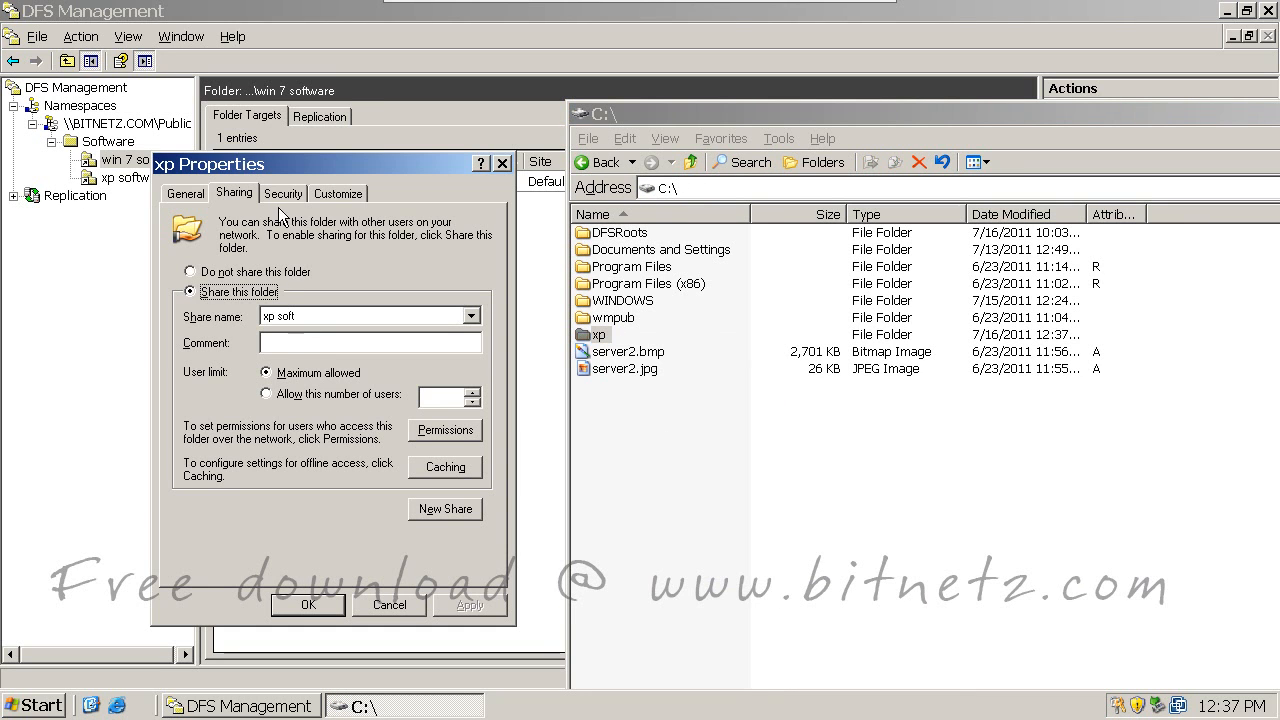
{"action": "left_click_drag", "start_coordinate": [293, 168], "coordinate": [1037, 149]}
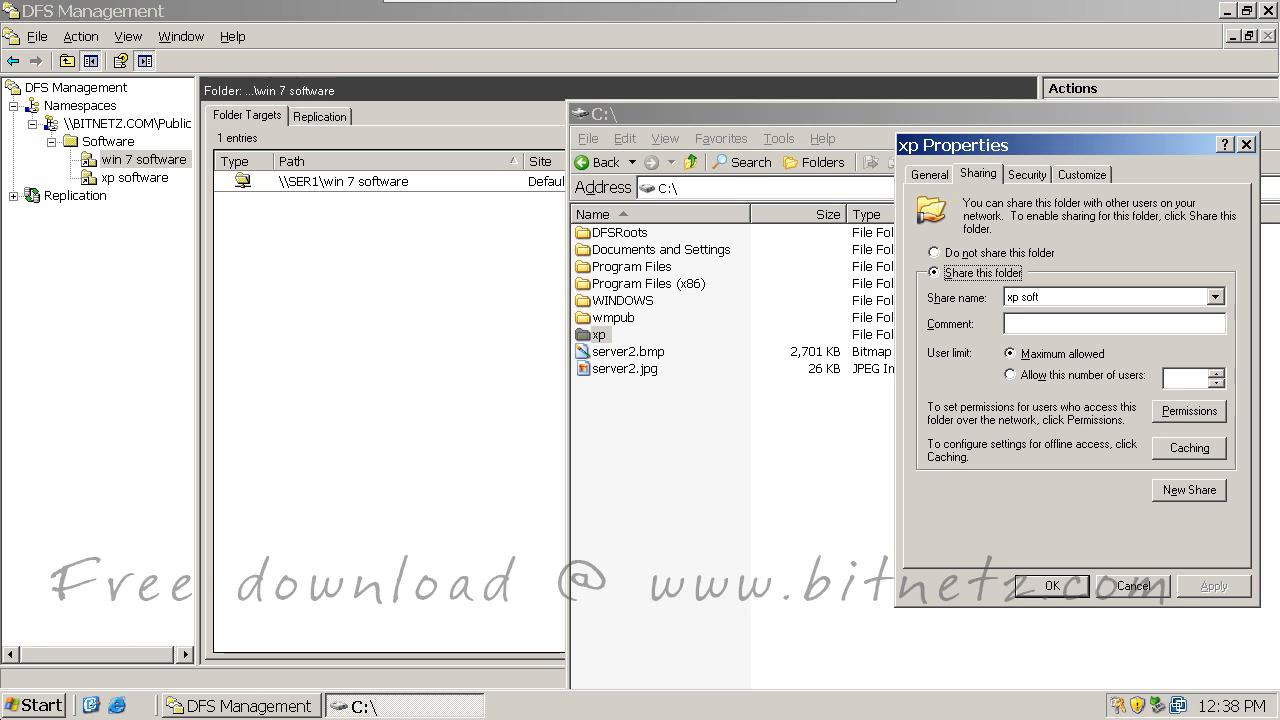
{"action": "left_click", "coordinate": [37, 706]}
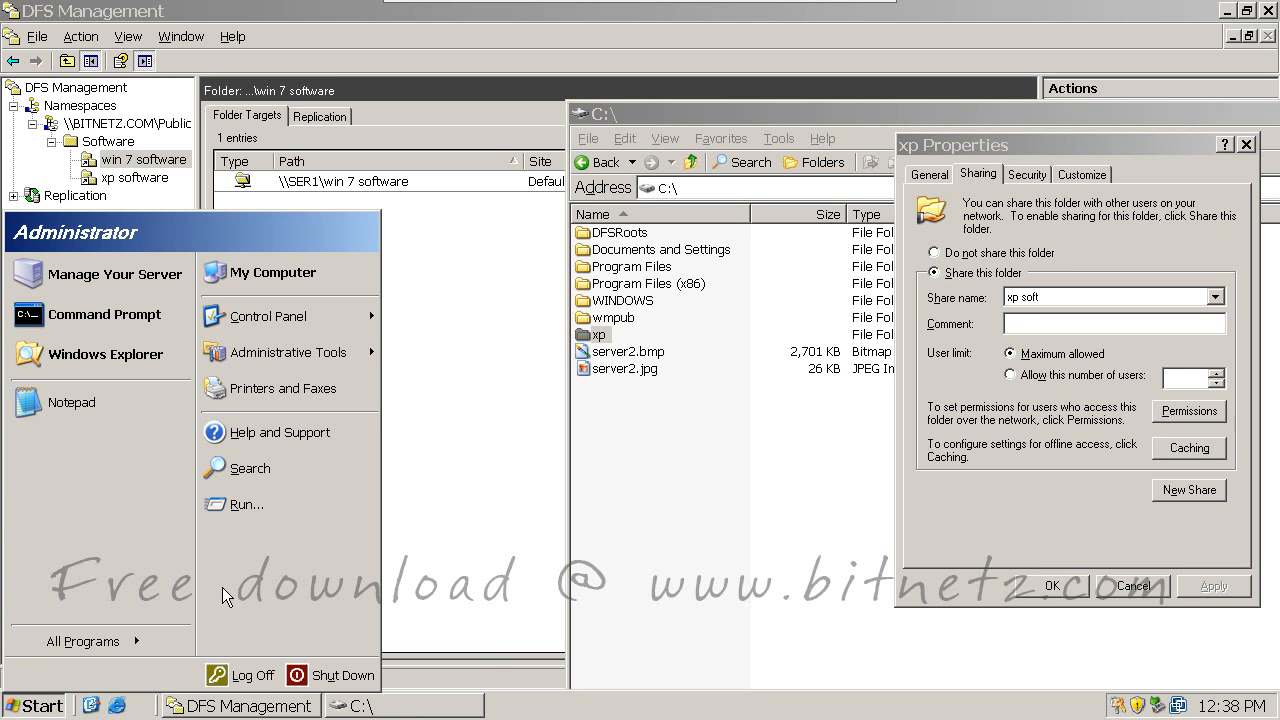
{"action": "left_click", "coordinate": [240, 510]}
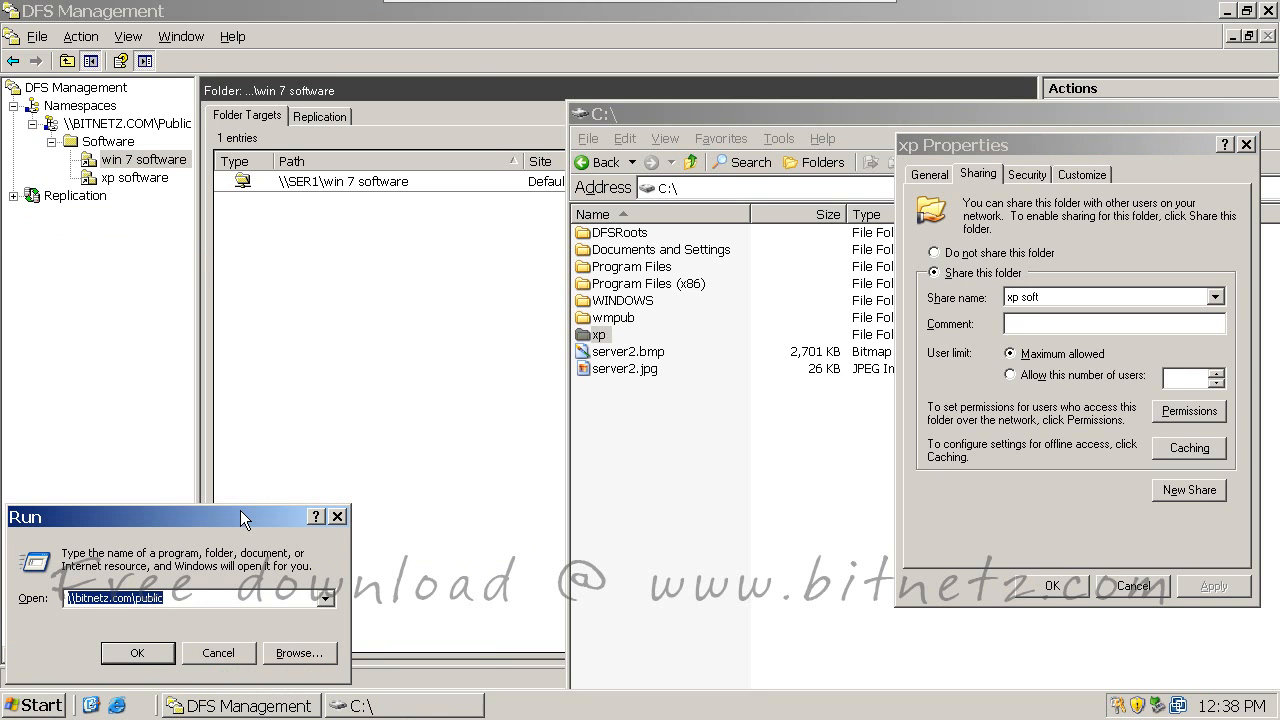
Step: Browse to \\ser2 to list its Public and xp soft shares
{"action": "type", "text": "\\\\se"}
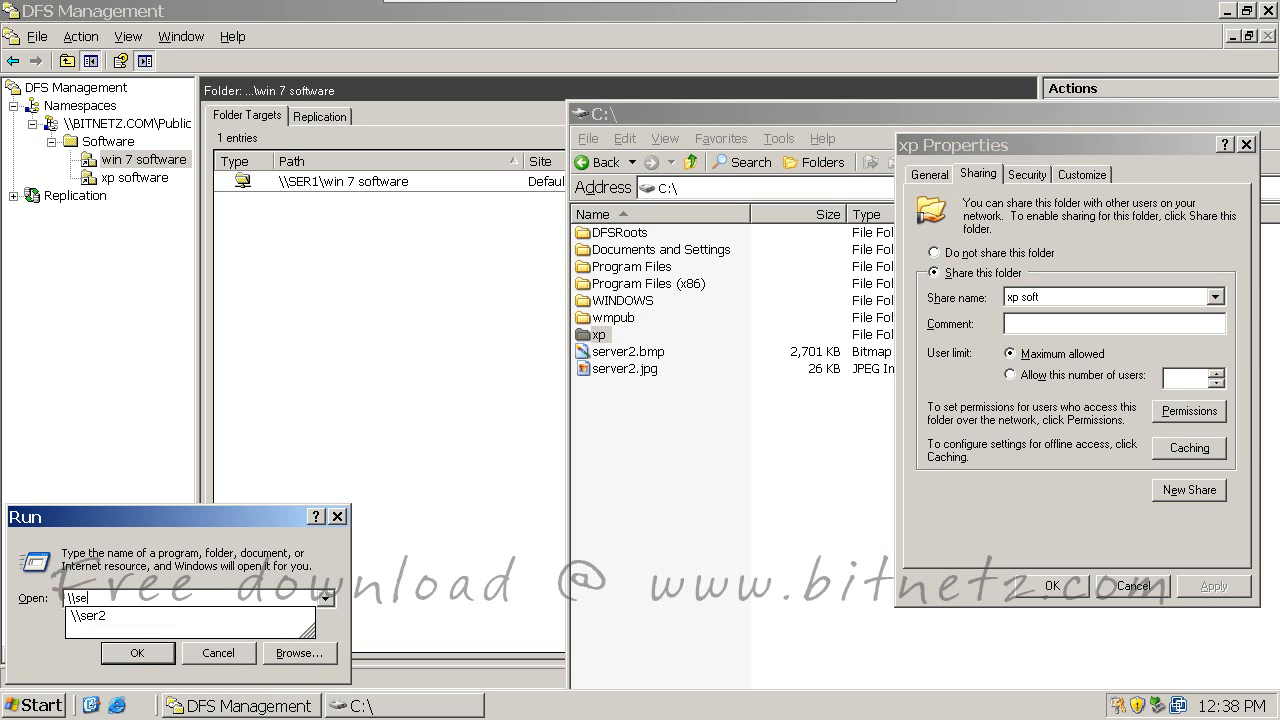
{"action": "type", "text": "r2"}
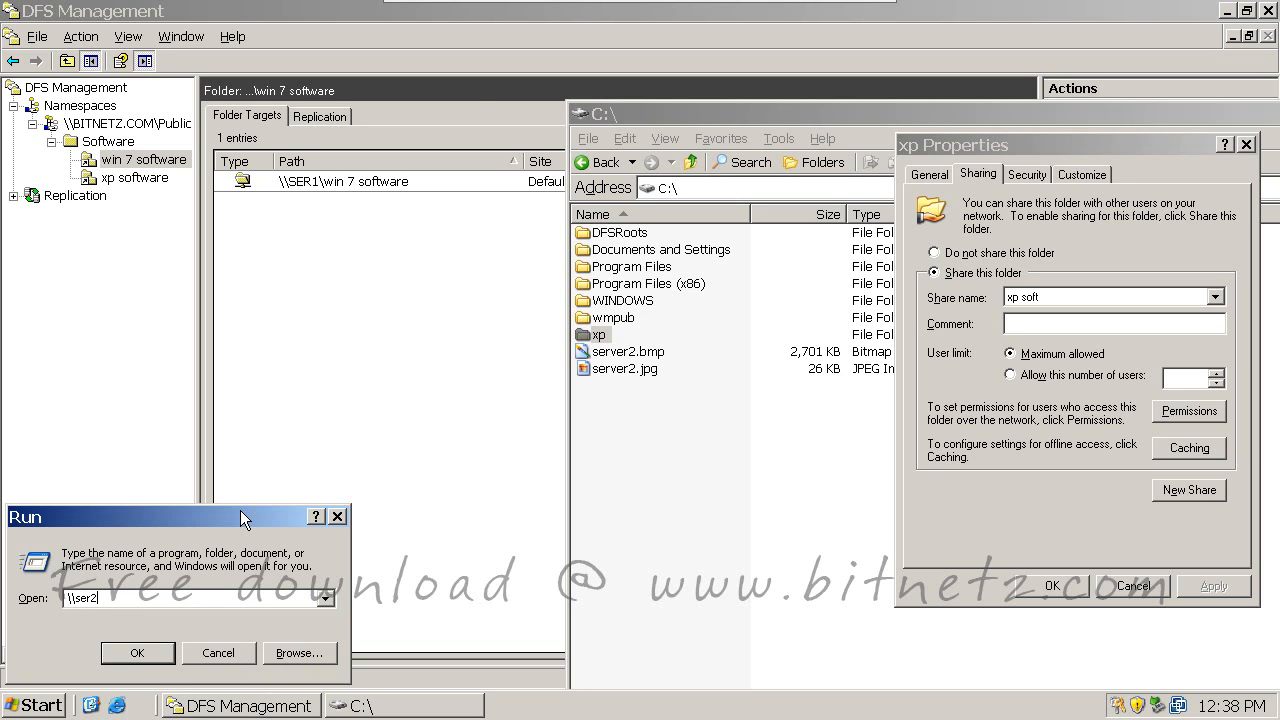
{"action": "key", "text": "Return"}
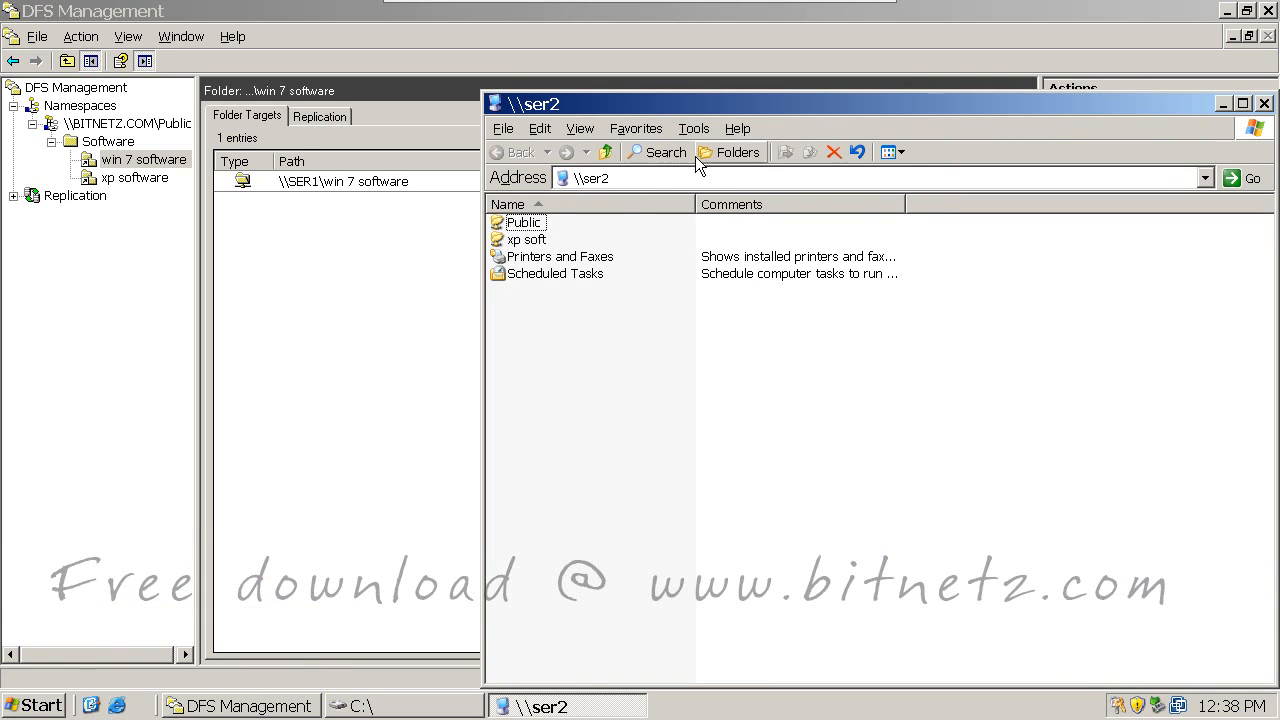
{"action": "left_click_drag", "start_coordinate": [703, 108], "coordinate": [839, 367]}
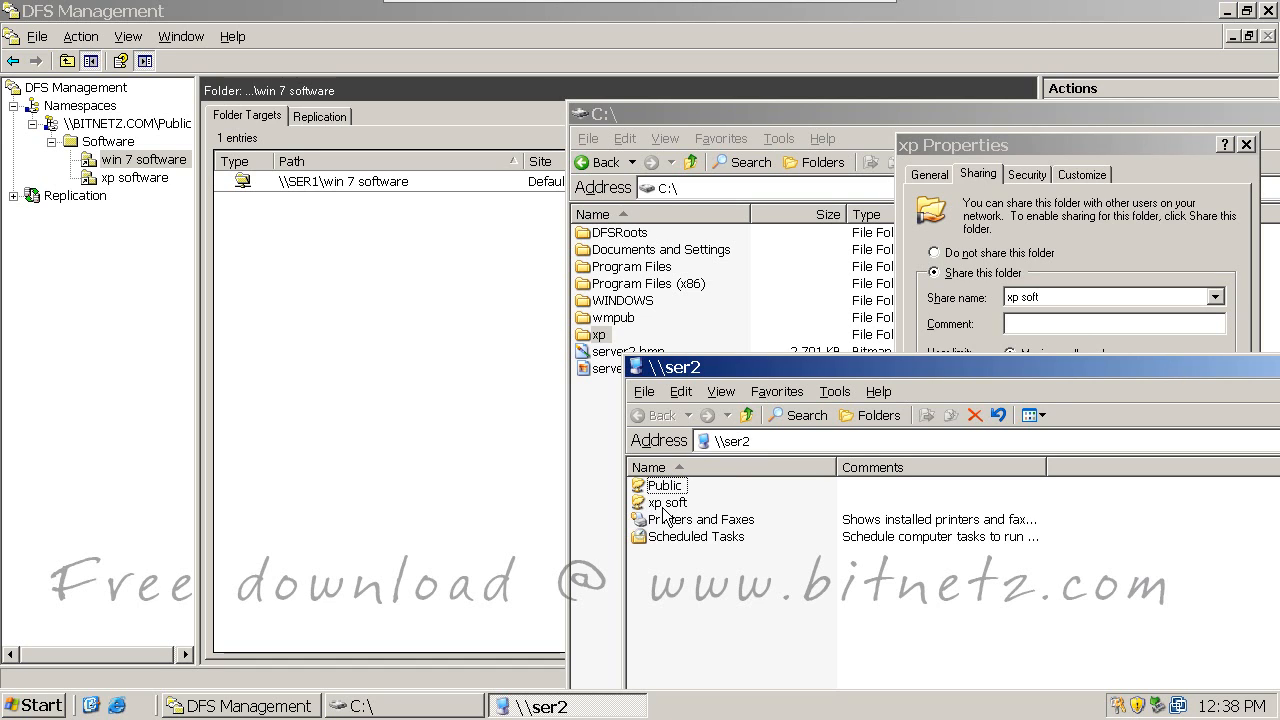
Step: Open \\bitnetz.com\public\Software and confirm it holds win 7 software and xp software
{"action": "left_click", "coordinate": [40, 705]}
{"action": "left_click", "coordinate": [225, 503]}
{"action": "type", "text": "\\b"}
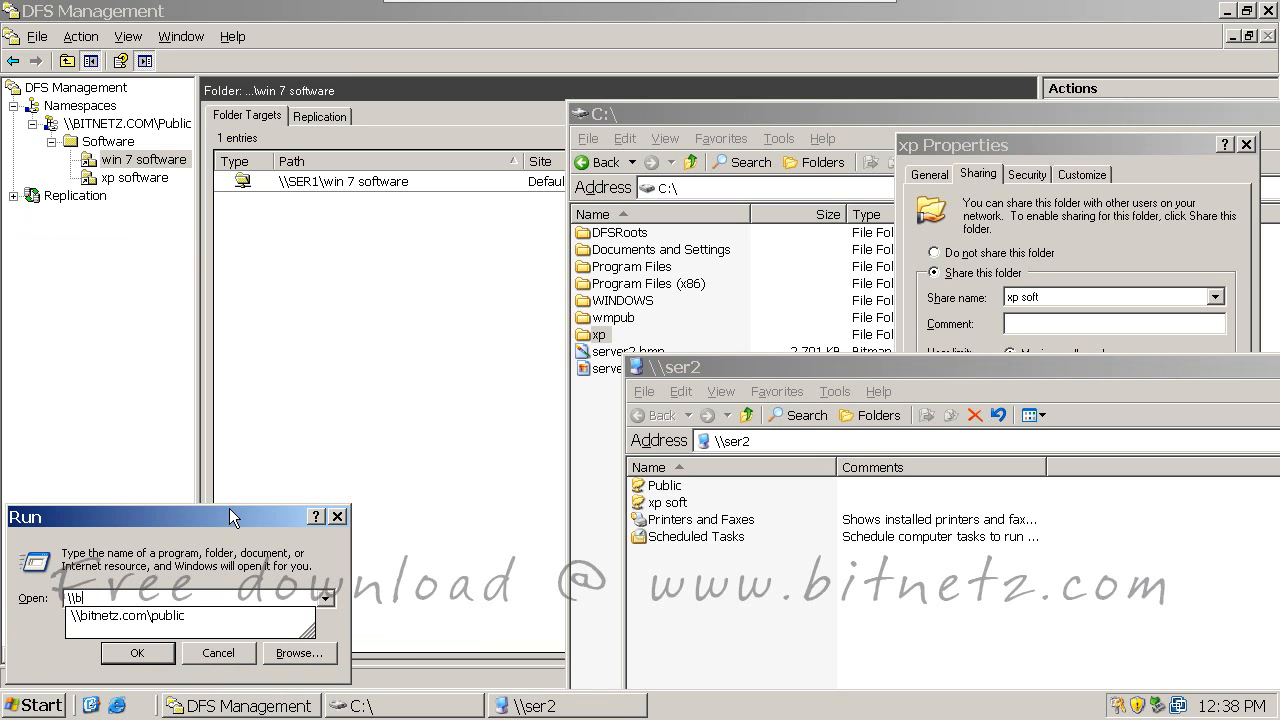
{"action": "left_click", "coordinate": [159, 615]}
{"action": "left_click", "coordinate": [137, 652]}
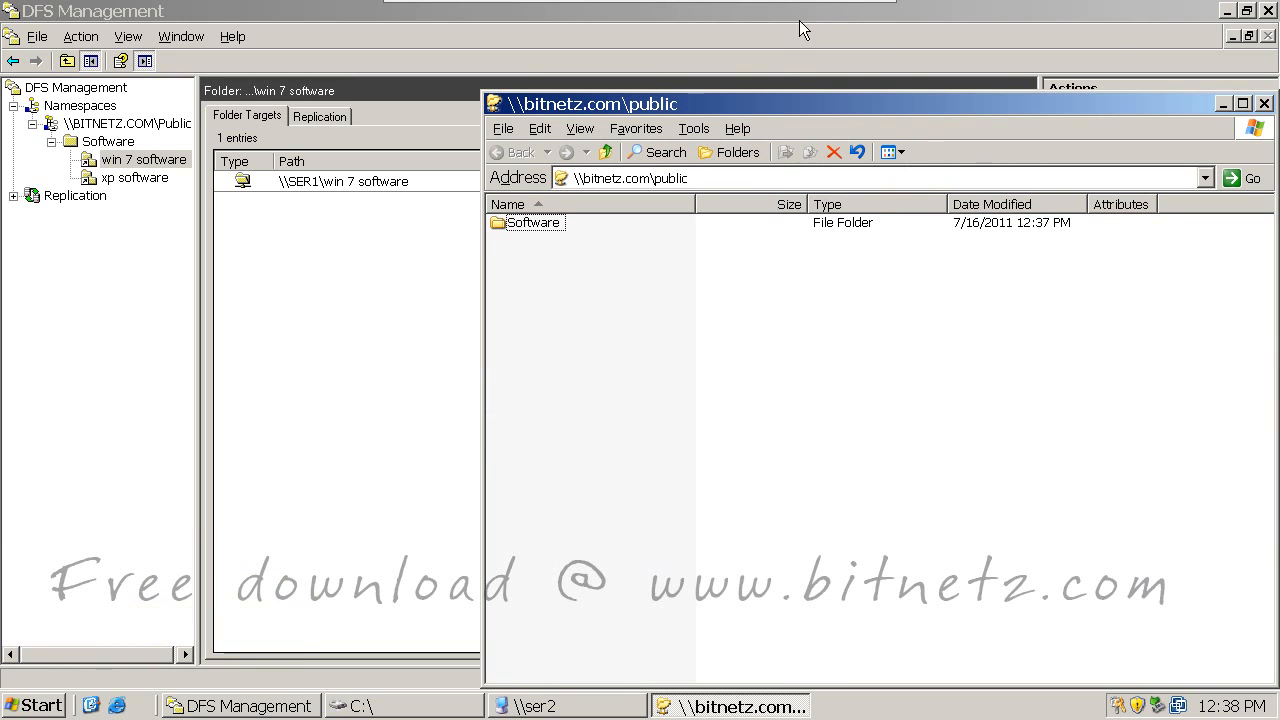
{"action": "left_click_drag", "start_coordinate": [746, 98], "coordinate": [795, 527]}
{"action": "double_click", "coordinate": [588, 649]}
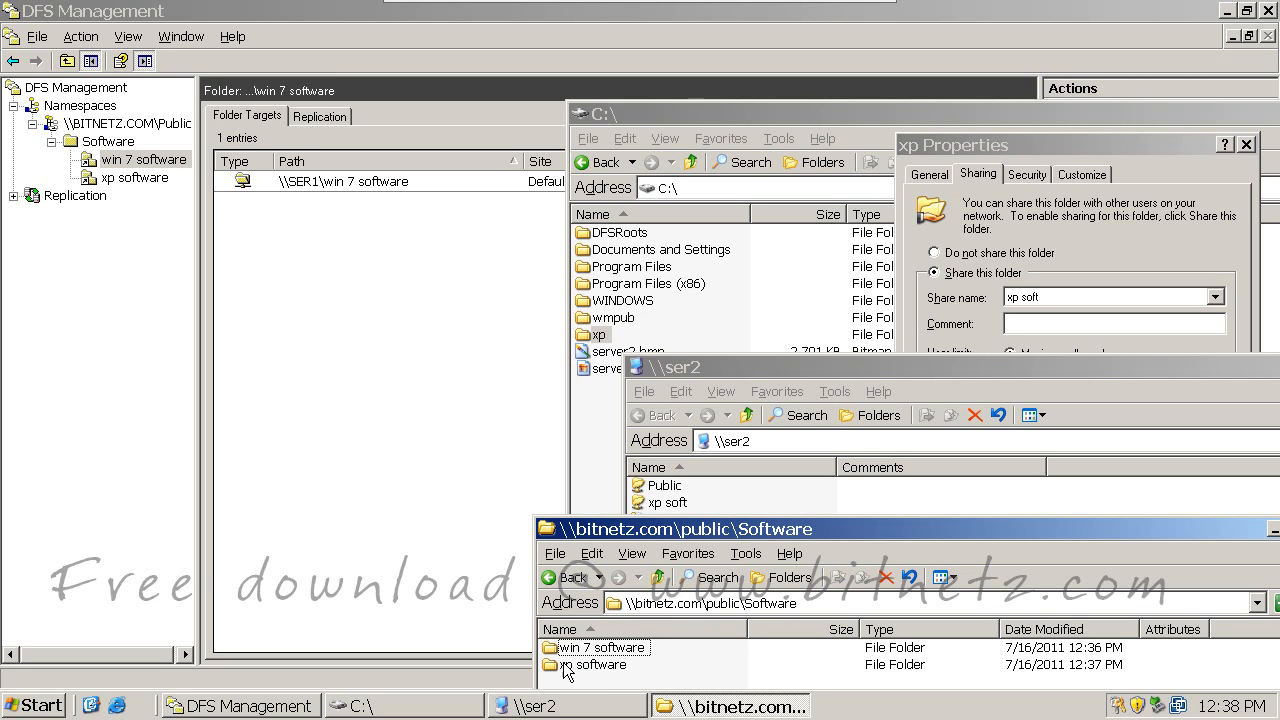
{"action": "left_click", "coordinate": [566, 667]}
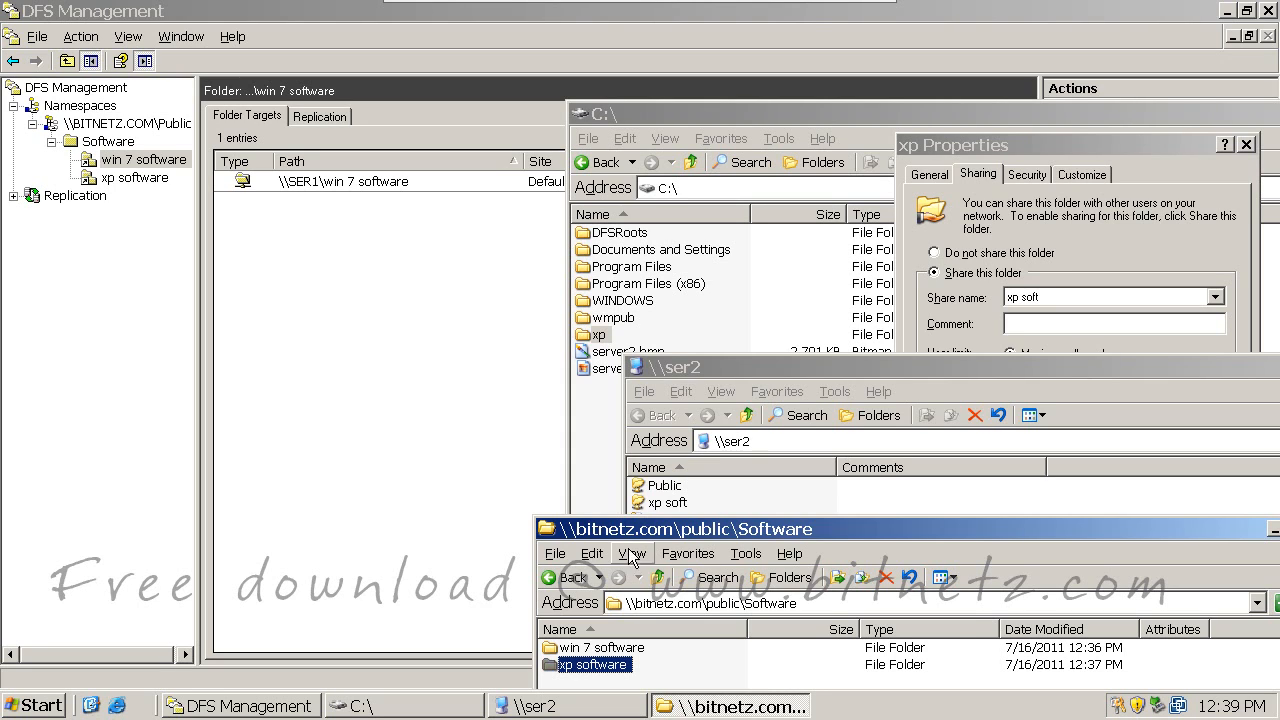
Step: Close the Software window and the remaining Explorer windows and properties dialog
{"action": "left_click_drag", "start_coordinate": [991, 528], "coordinate": [432, 521]}
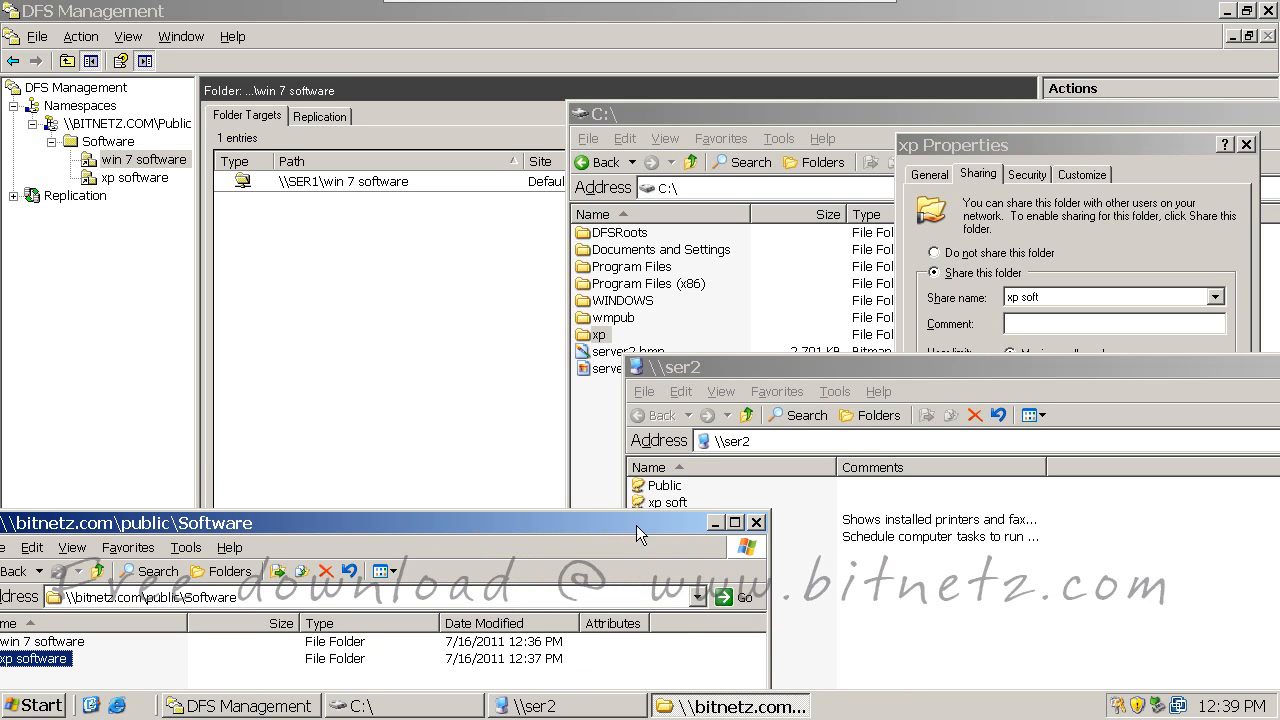
{"action": "left_click", "coordinate": [757, 522]}
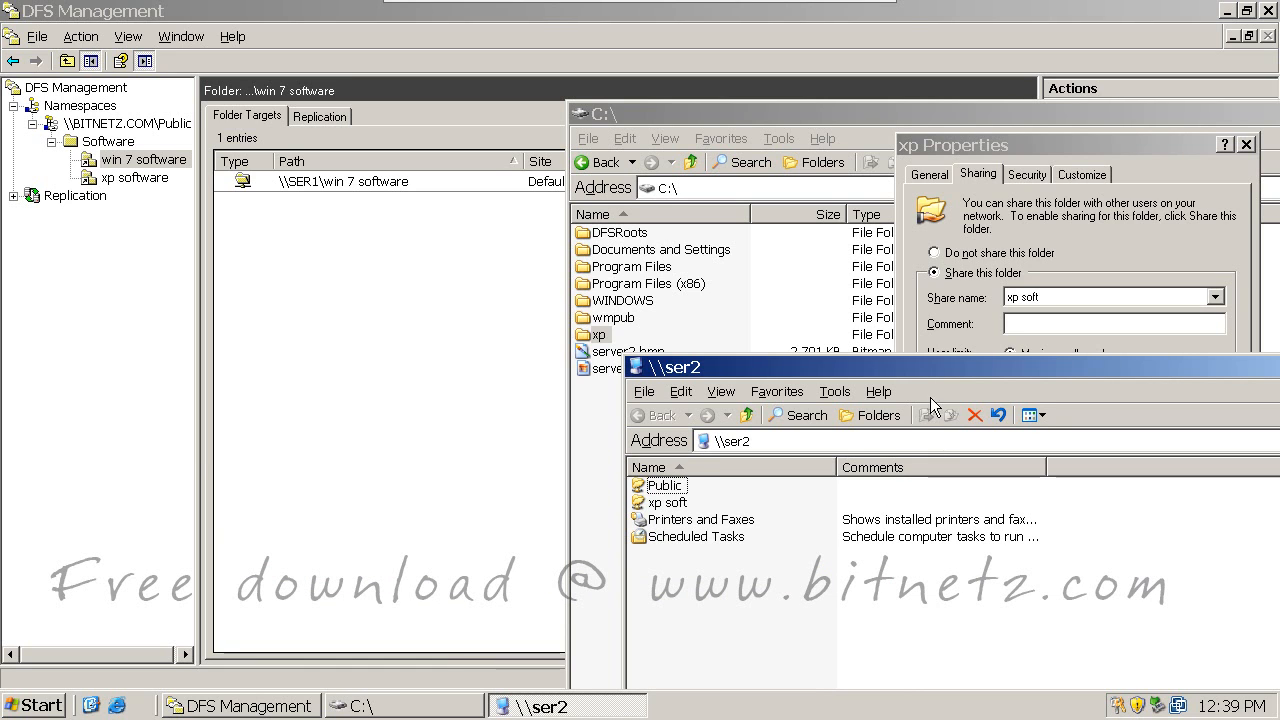
{"action": "left_click", "coordinate": [108, 142]}
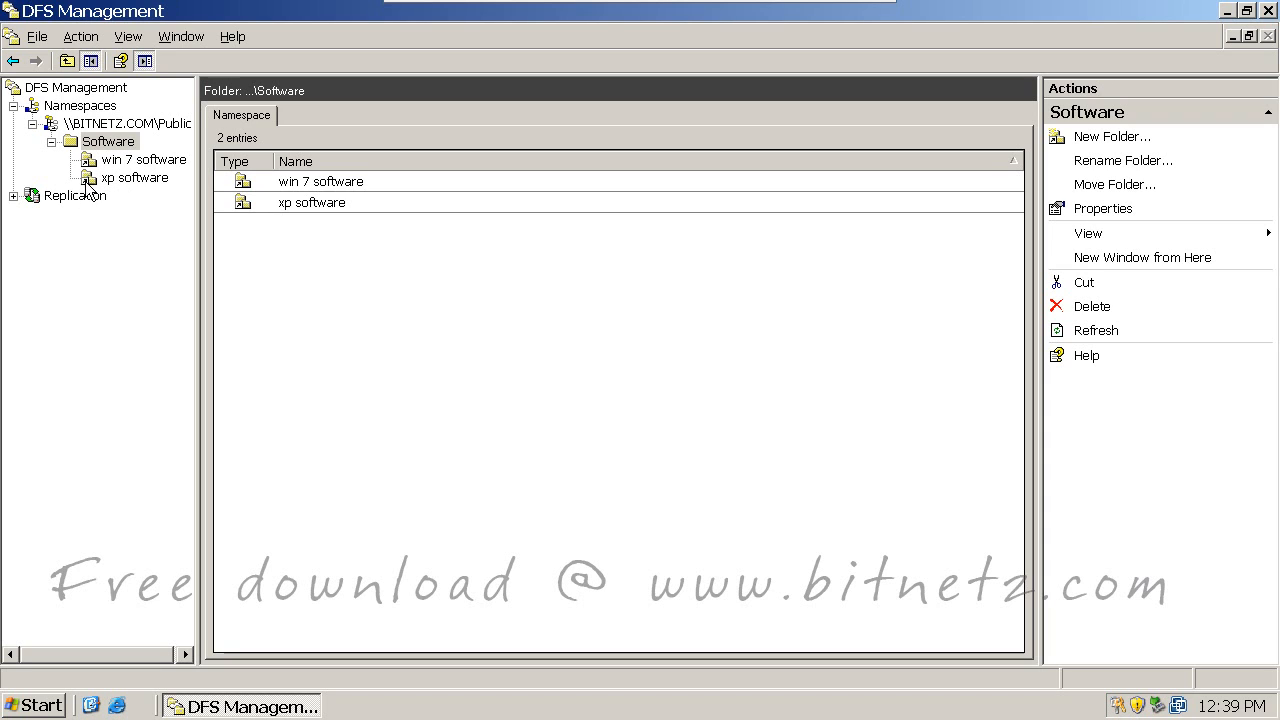
{"action": "left_click", "coordinate": [110, 162]}
{"action": "left_click", "coordinate": [115, 177]}
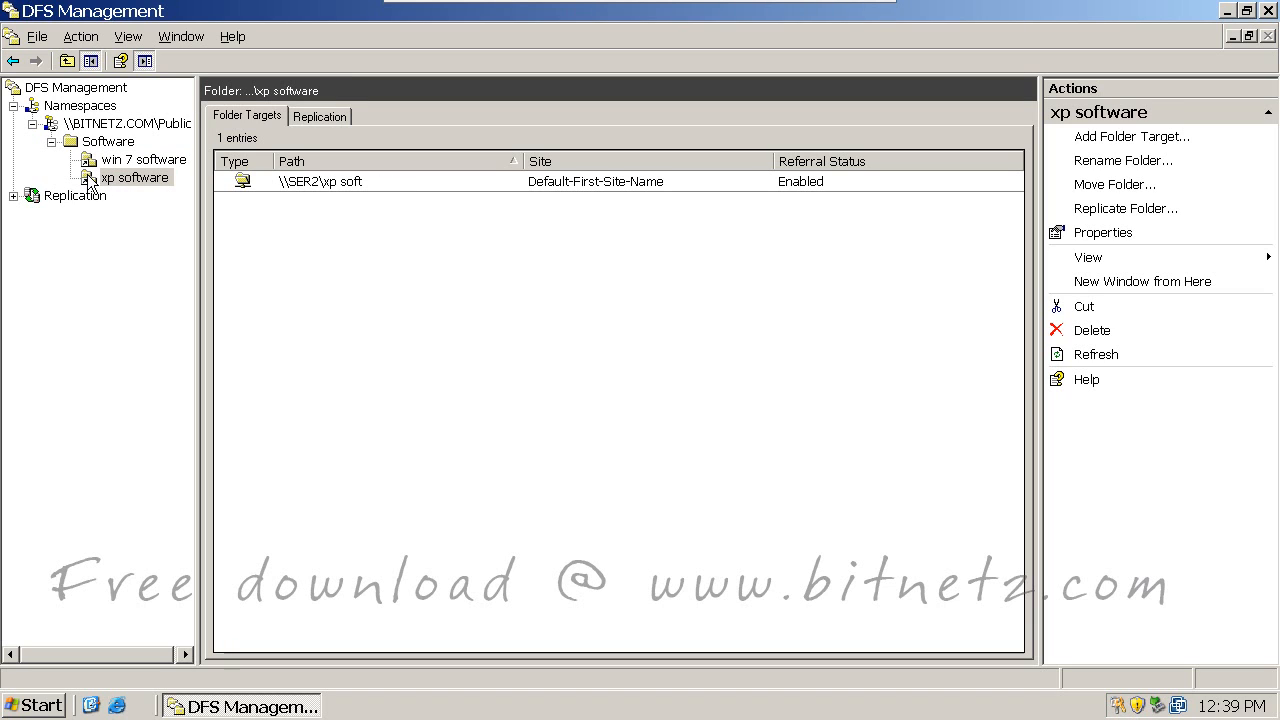
{"action": "left_click", "coordinate": [123, 180]}
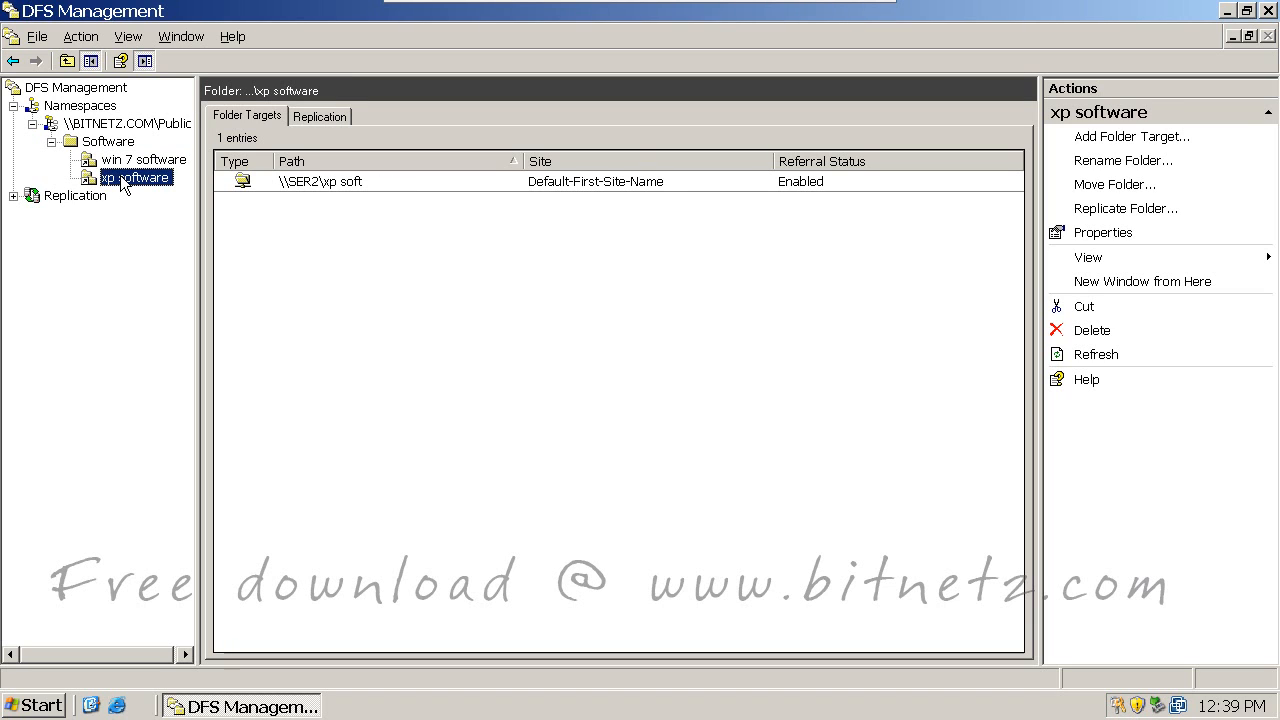
{"action": "left_click", "coordinate": [302, 182]}
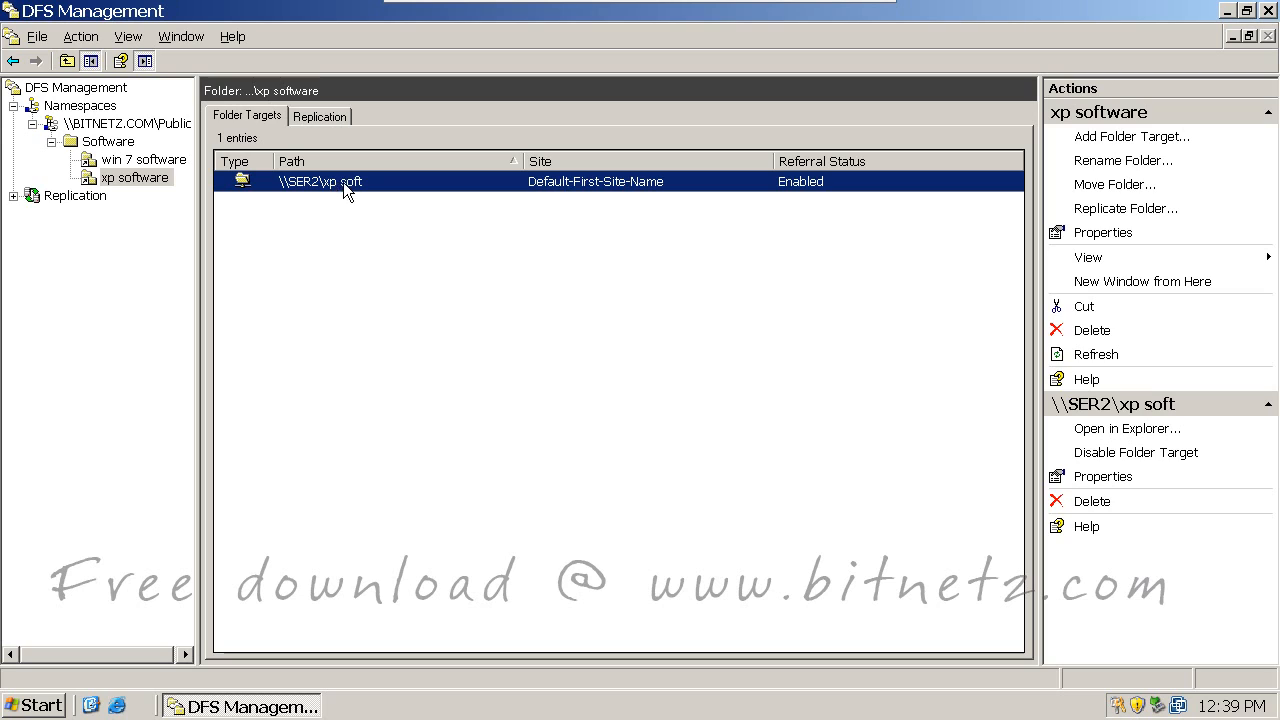
{"action": "left_click", "coordinate": [149, 160]}
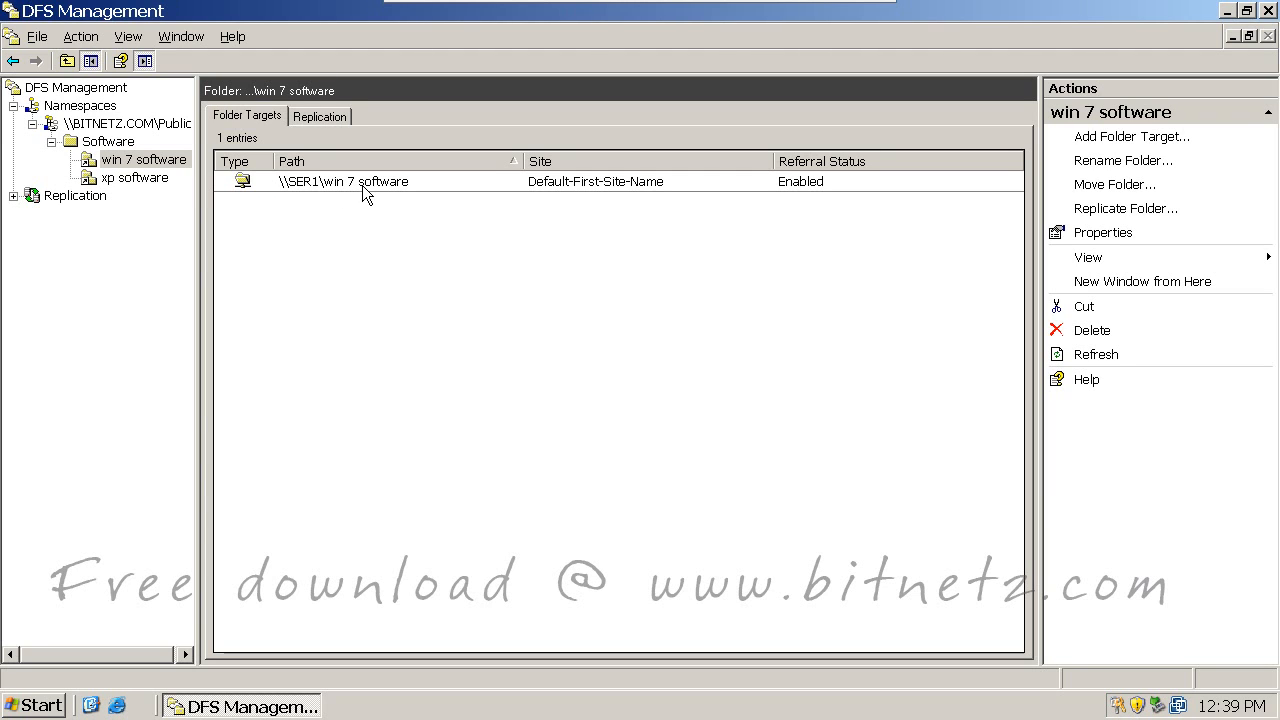
{"action": "left_click", "coordinate": [155, 180]}
{"action": "left_click", "coordinate": [158, 161]}
{"action": "left_click", "coordinate": [149, 177]}
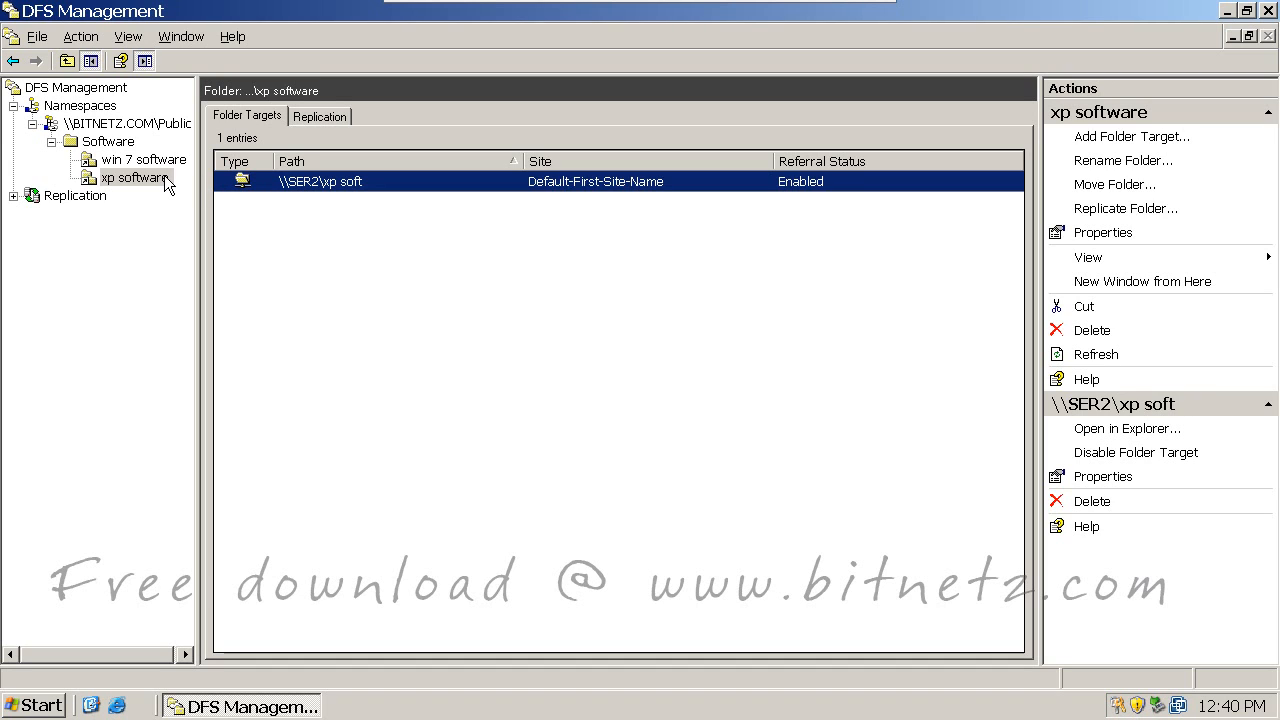
{"action": "left_click", "coordinate": [102, 144]}
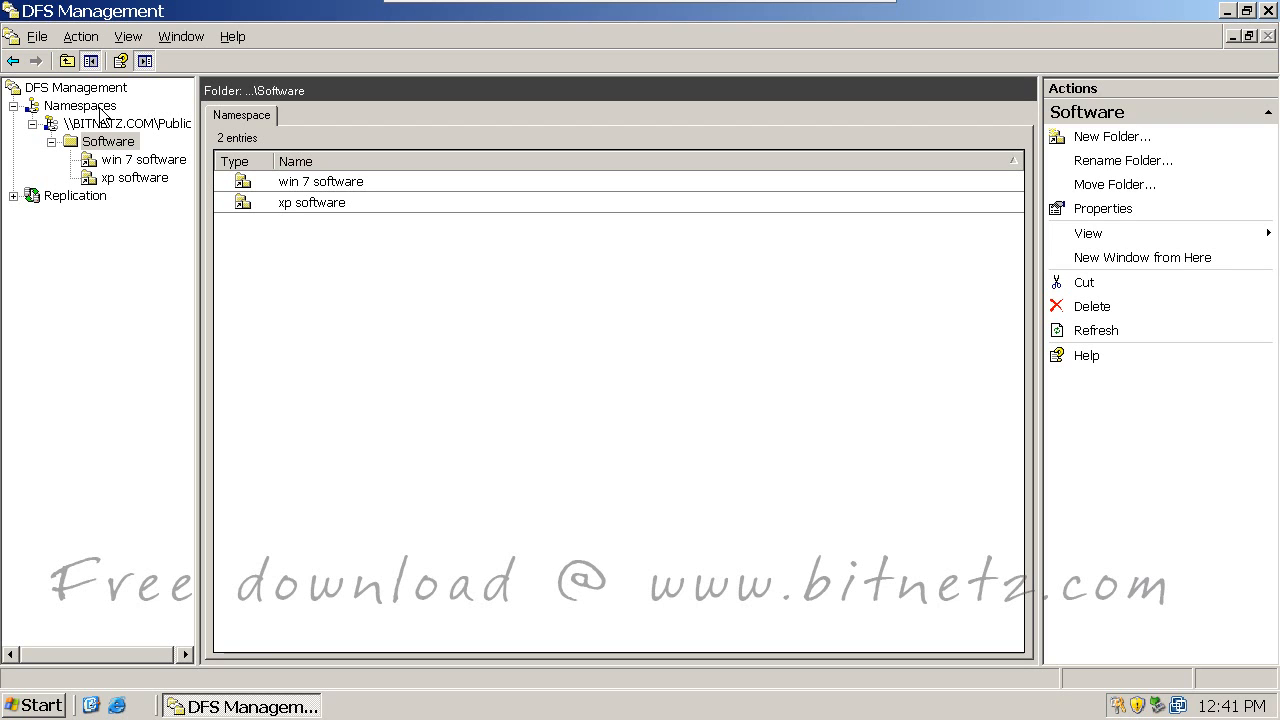
Step: Start a new namespace and select SER2 as its host server
{"action": "right_click", "coordinate": [100, 109]}
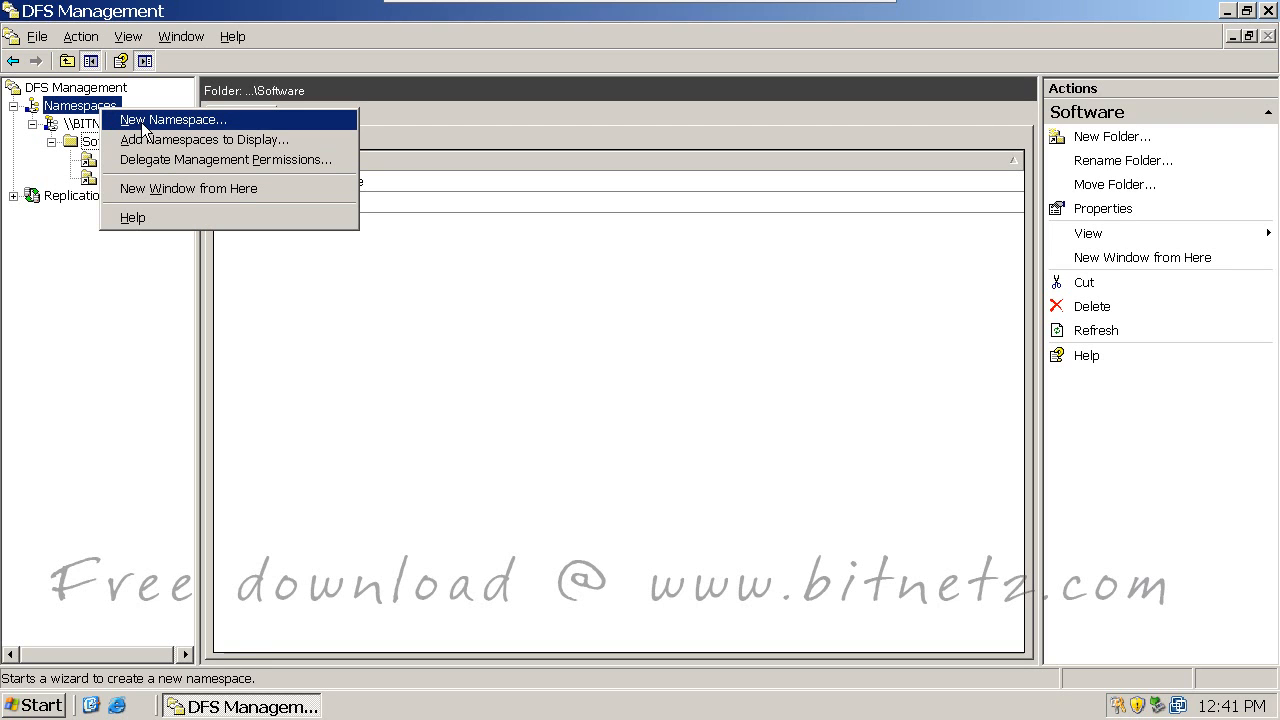
{"action": "left_click", "coordinate": [141, 121]}
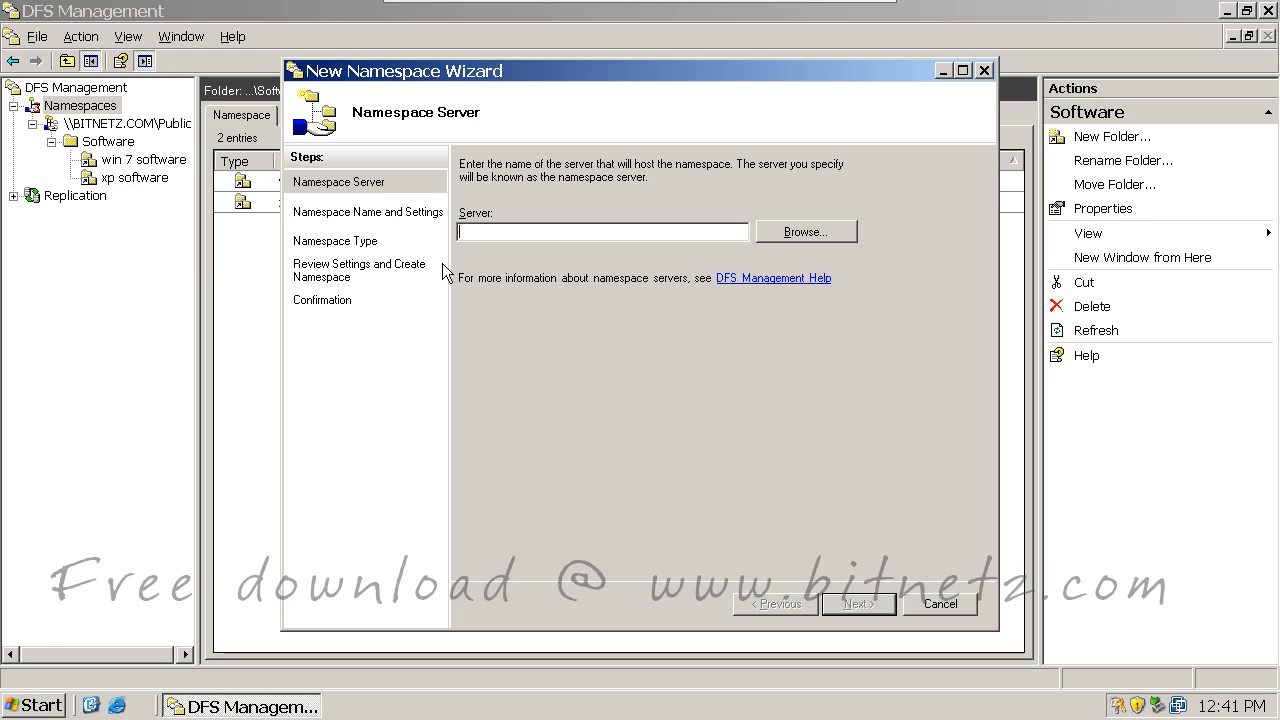
{"action": "left_click", "coordinate": [760, 238]}
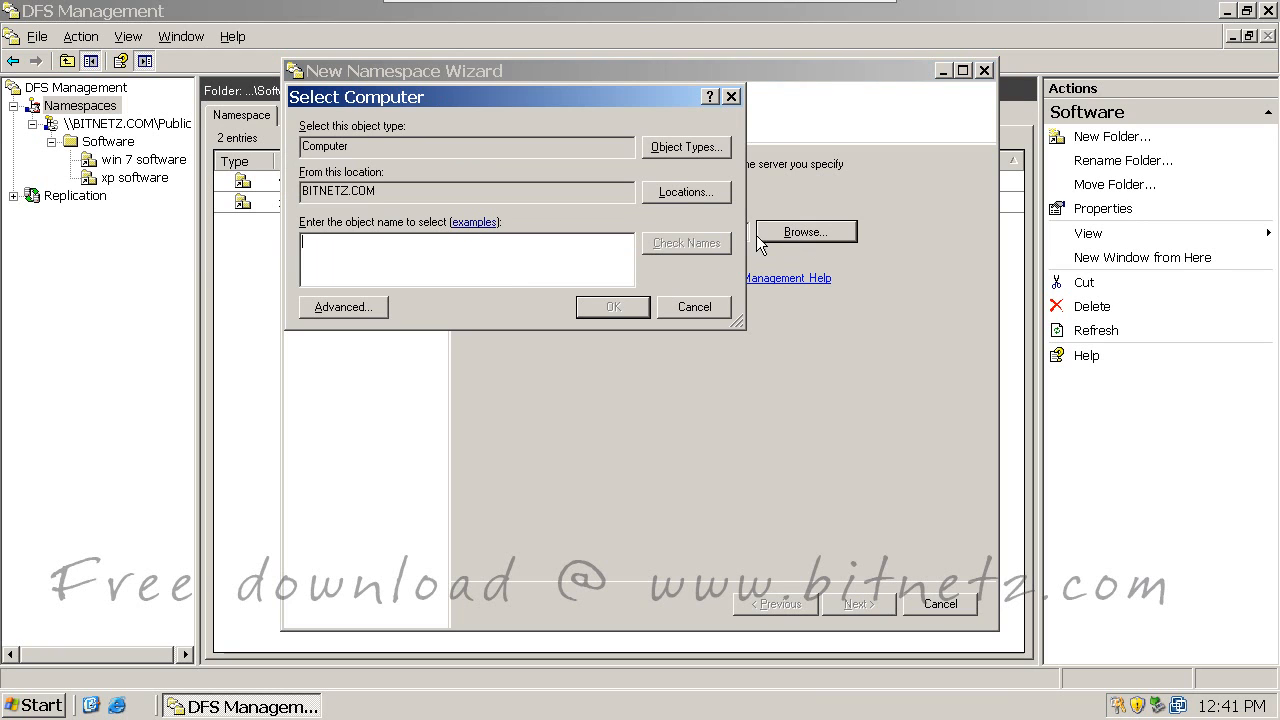
{"action": "left_click", "coordinate": [376, 298]}
{"action": "left_click", "coordinate": [769, 308]}
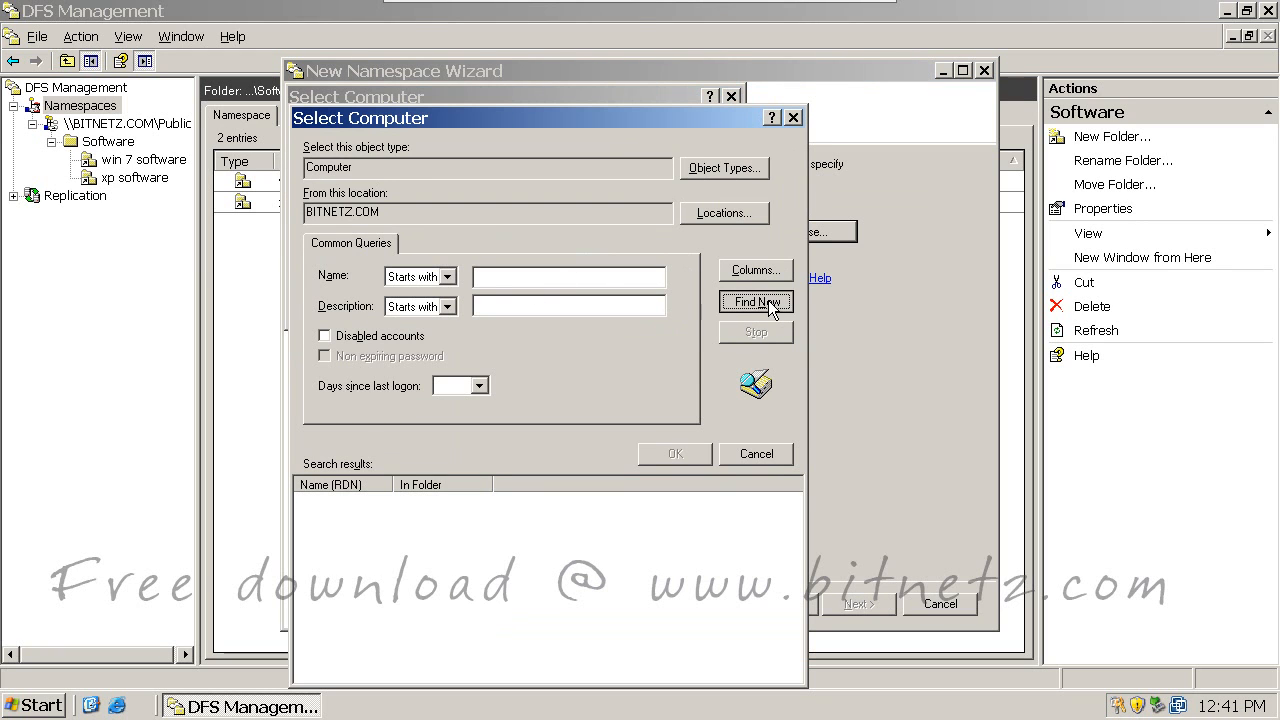
{"action": "double_click", "coordinate": [316, 520]}
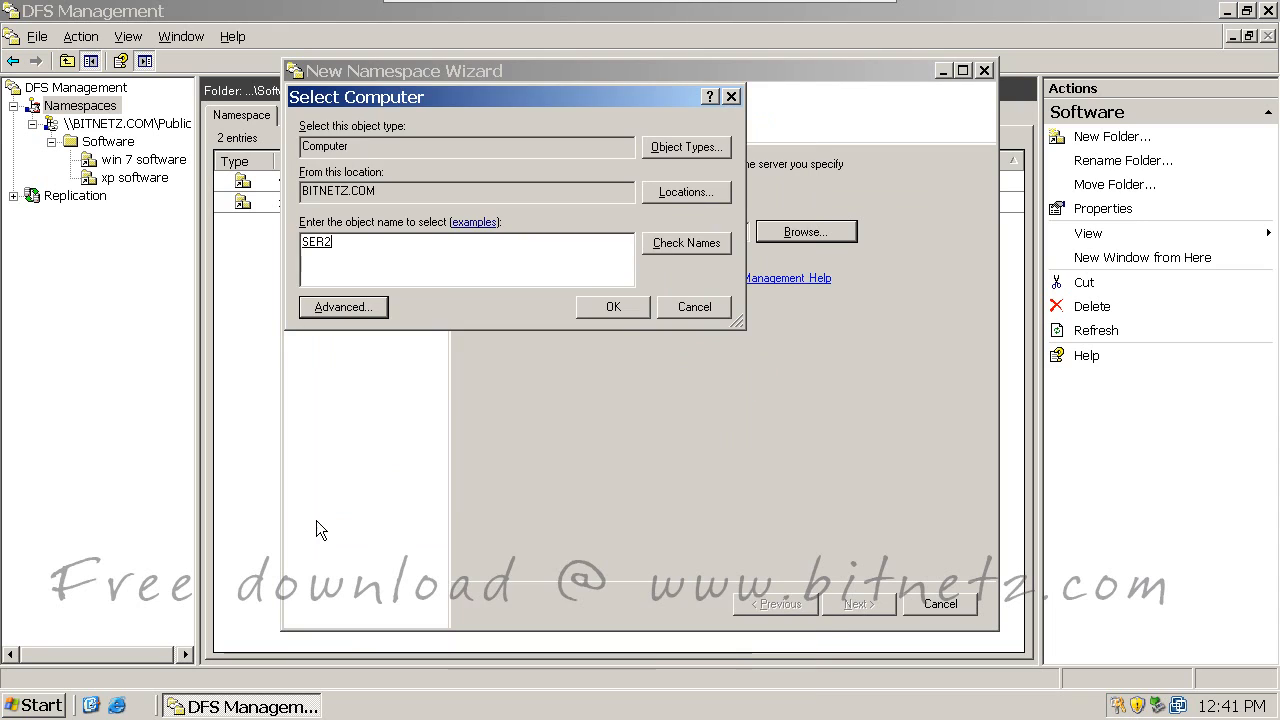
{"action": "left_click", "coordinate": [612, 307]}
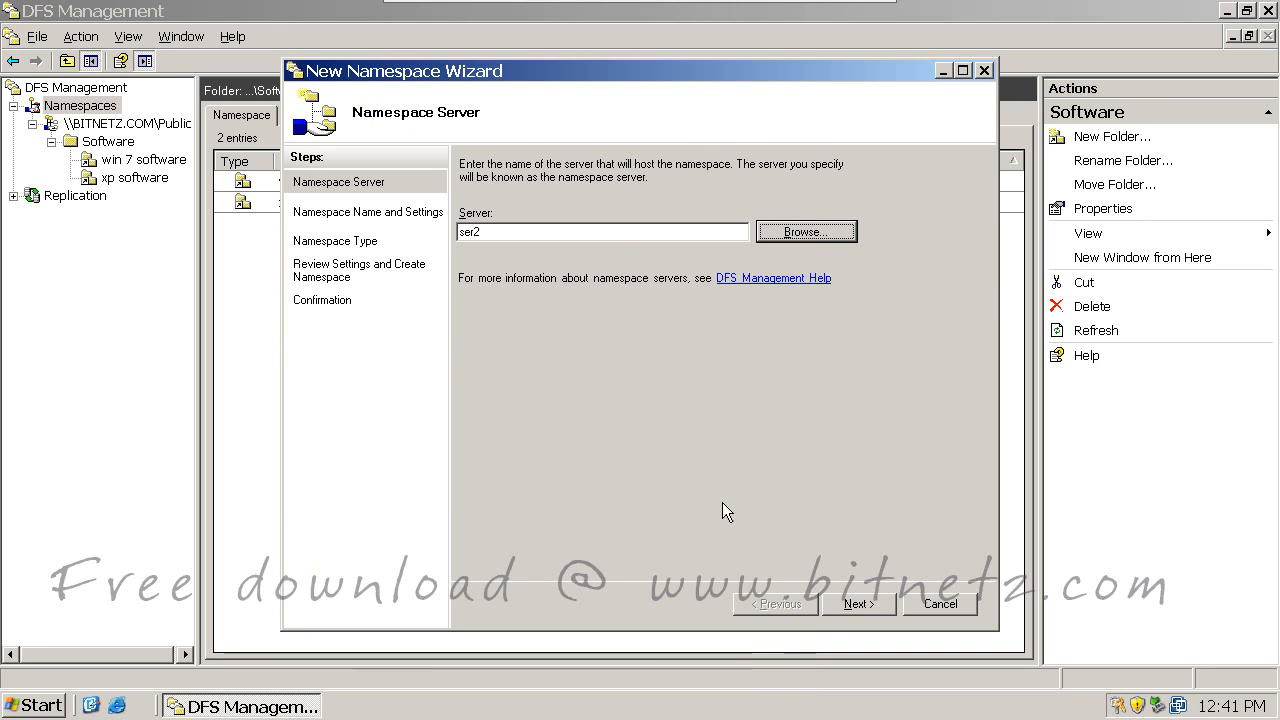
Step: Name the namespace 'sales', keep it domain-based, create it, and close the wizard
{"action": "left_click", "coordinate": [858, 605]}
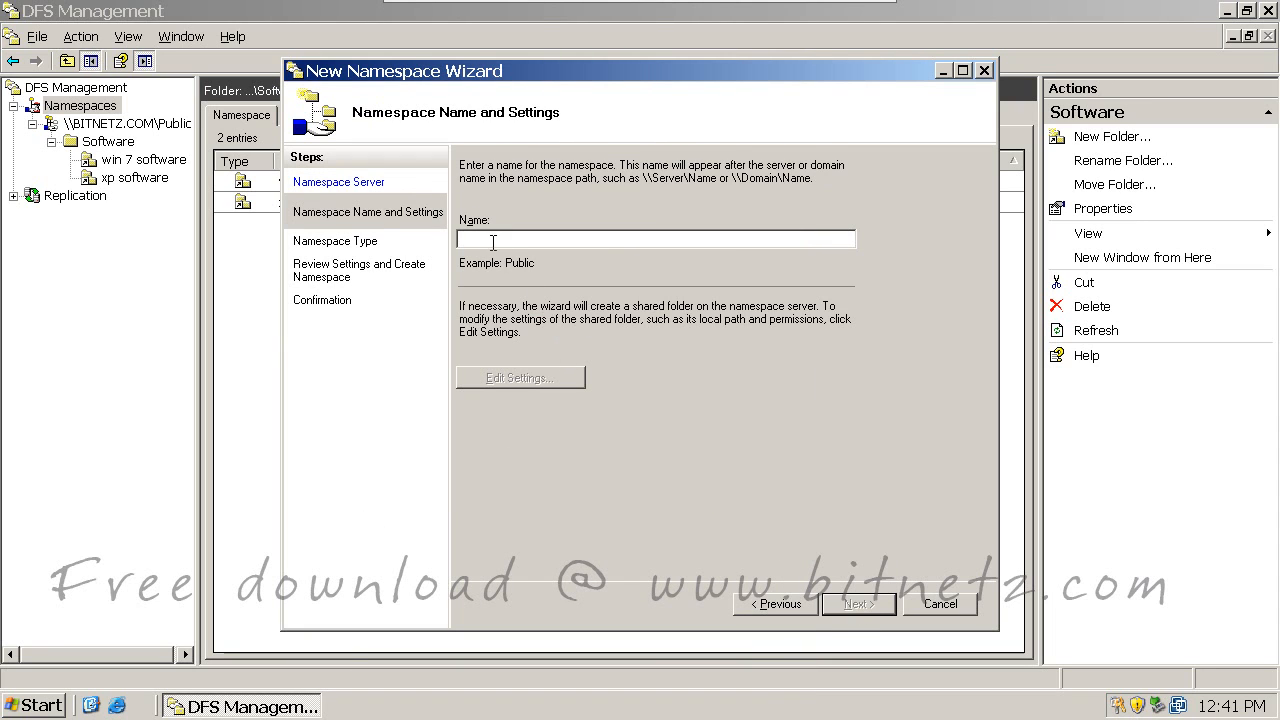
{"action": "type", "text": "sales"}
{"action": "left_click", "coordinate": [851, 604]}
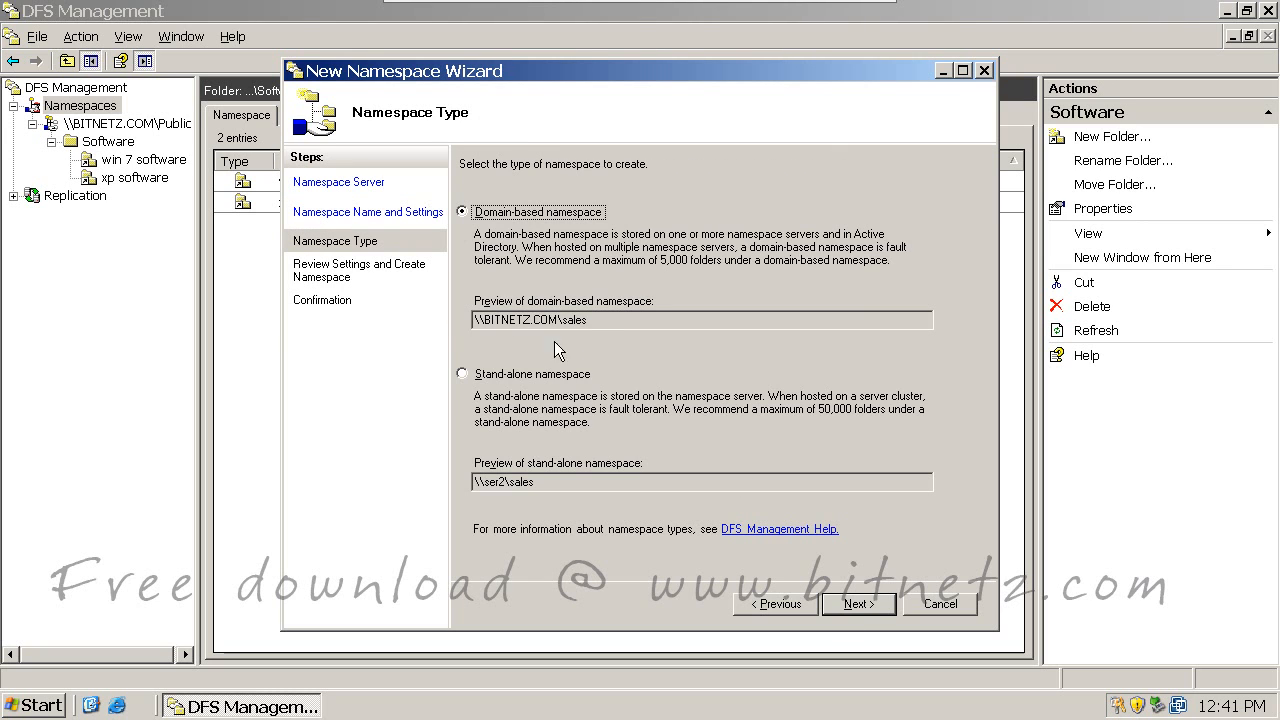
{"action": "left_click", "coordinate": [858, 604]}
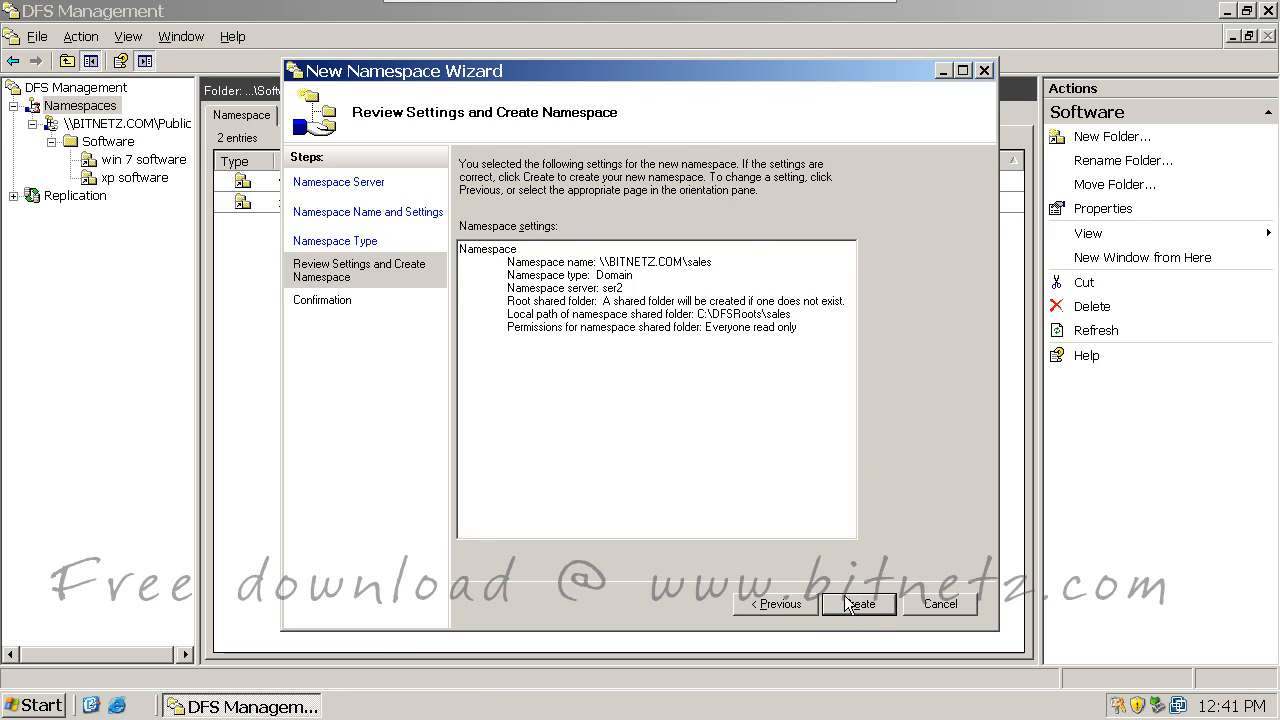
{"action": "left_click", "coordinate": [852, 611]}
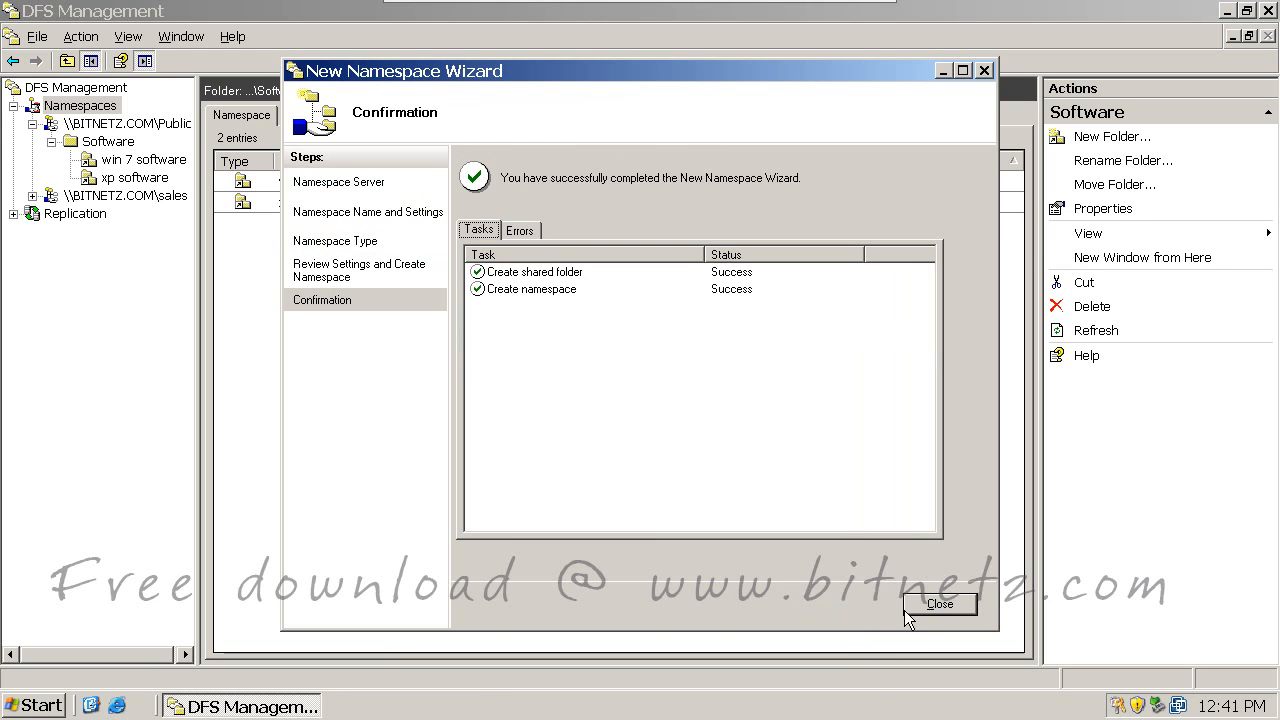
{"action": "left_click", "coordinate": [924, 606]}
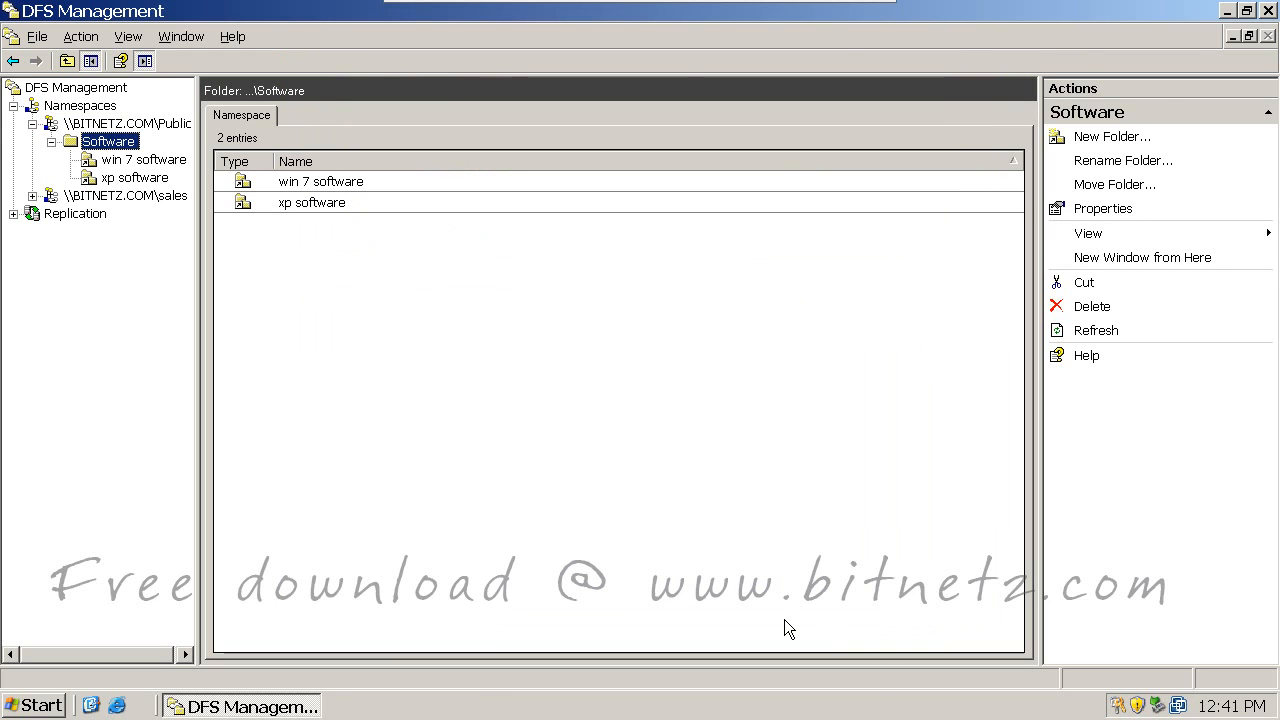
Step: Open the empty sales namespace and mark the Public and sales names with red underlines and arrows
{"action": "left_click", "coordinate": [126, 195]}
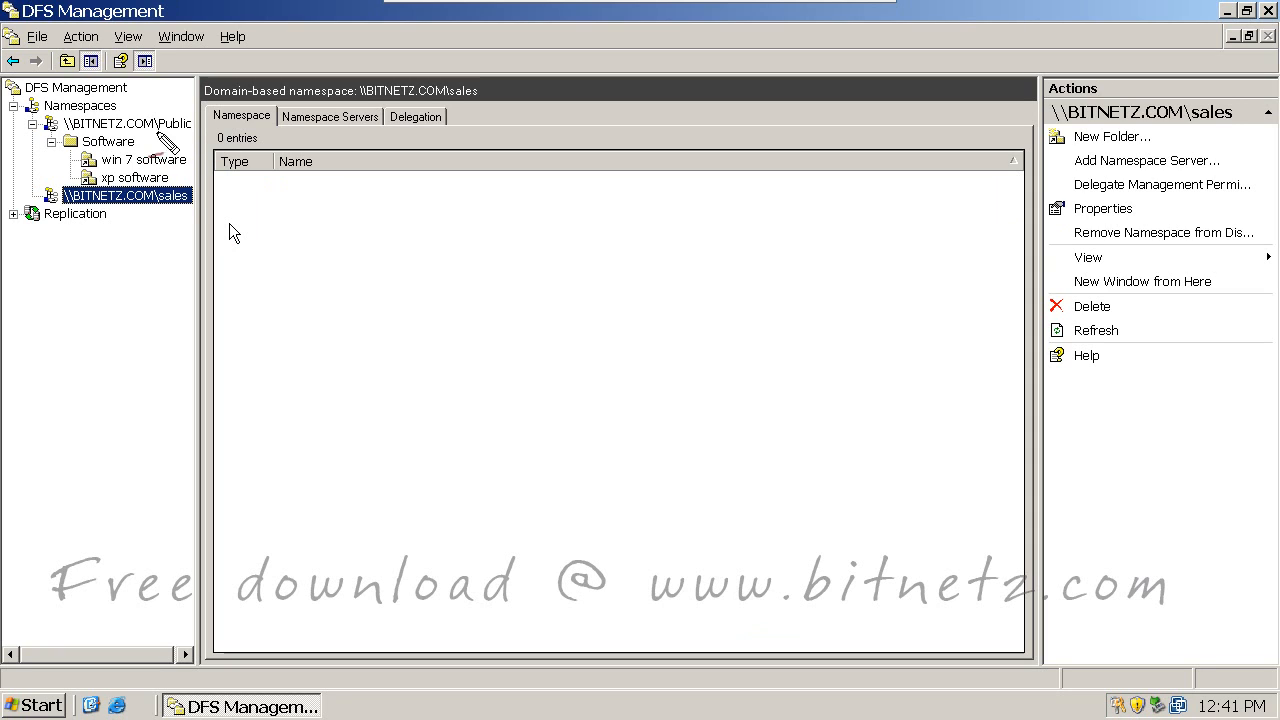
{"action": "left_click_drag", "start_coordinate": [160, 133], "coordinate": [190, 131]}
{"action": "left_click_drag", "start_coordinate": [350, 135], "coordinate": [360, 142]}
{"action": "mouse_move", "coordinate": [378, 117]}
{"action": "left_mouse_down"}
{"action": "mouse_move", "coordinate": [372, 134]}
{"action": "mouse_move", "coordinate": [449, 128]}
{"action": "mouse_move", "coordinate": [606, 92]}
{"action": "mouse_move", "coordinate": [562, 150]}
{"action": "mouse_move", "coordinate": [628, 152]}
{"action": "mouse_move", "coordinate": [674, 129]}
{"action": "left_mouse_up"}
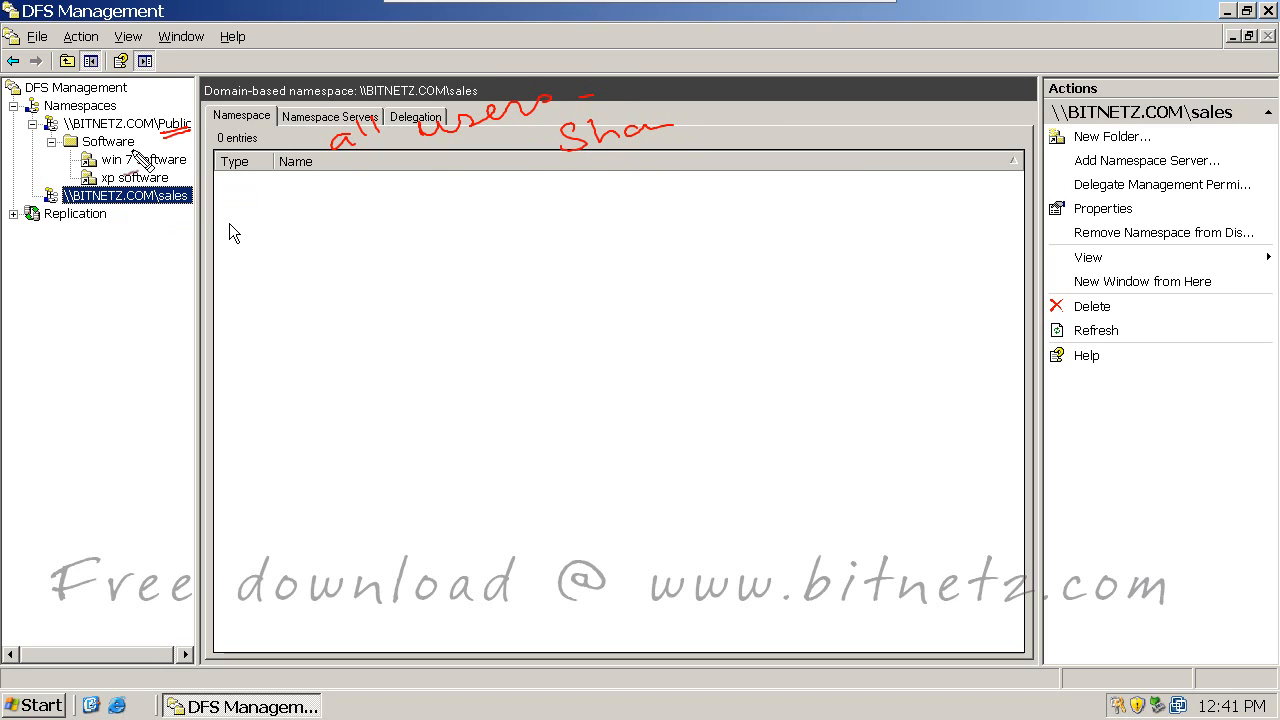
{"action": "left_click_drag", "start_coordinate": [156, 134], "coordinate": [178, 135]}
{"action": "left_click_drag", "start_coordinate": [148, 233], "coordinate": [186, 203]}
{"action": "left_click_drag", "start_coordinate": [150, 212], "coordinate": [176, 210]}
{"action": "mouse_move", "coordinate": [294, 227]}
{"action": "left_mouse_down"}
{"action": "mouse_move", "coordinate": [170, 265]}
{"action": "mouse_move", "coordinate": [203, 260]}
{"action": "left_mouse_up"}
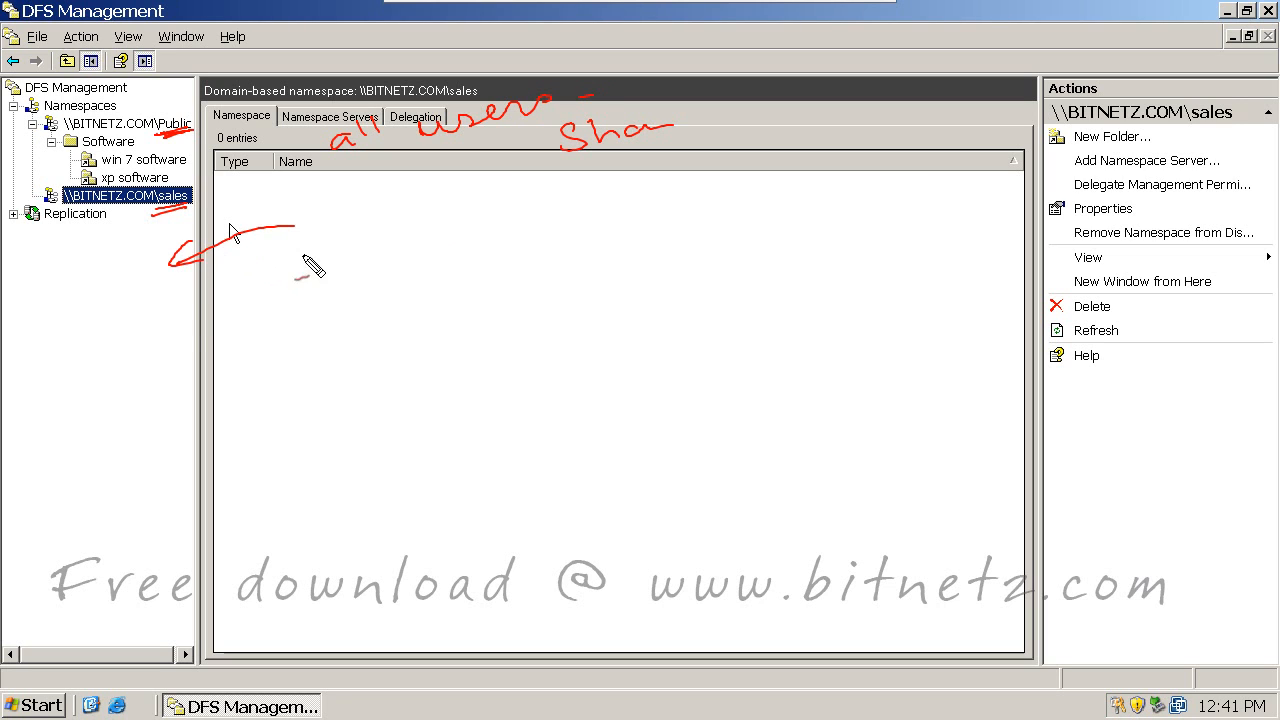
{"action": "left_click_drag", "start_coordinate": [302, 251], "coordinate": [203, 301]}
{"action": "mouse_move", "coordinate": [220, 284]}
{"action": "left_mouse_down"}
{"action": "mouse_move", "coordinate": [212, 300]}
{"action": "mouse_move", "coordinate": [226, 297]}
{"action": "left_mouse_up"}
{"action": "mouse_move", "coordinate": [343, 223]}
{"action": "left_mouse_down"}
{"action": "mouse_move", "coordinate": [343, 236]}
{"action": "mouse_move", "coordinate": [412, 228]}
{"action": "left_mouse_up"}
{"action": "left_click_drag", "start_coordinate": [340, 272], "coordinate": [458, 240]}
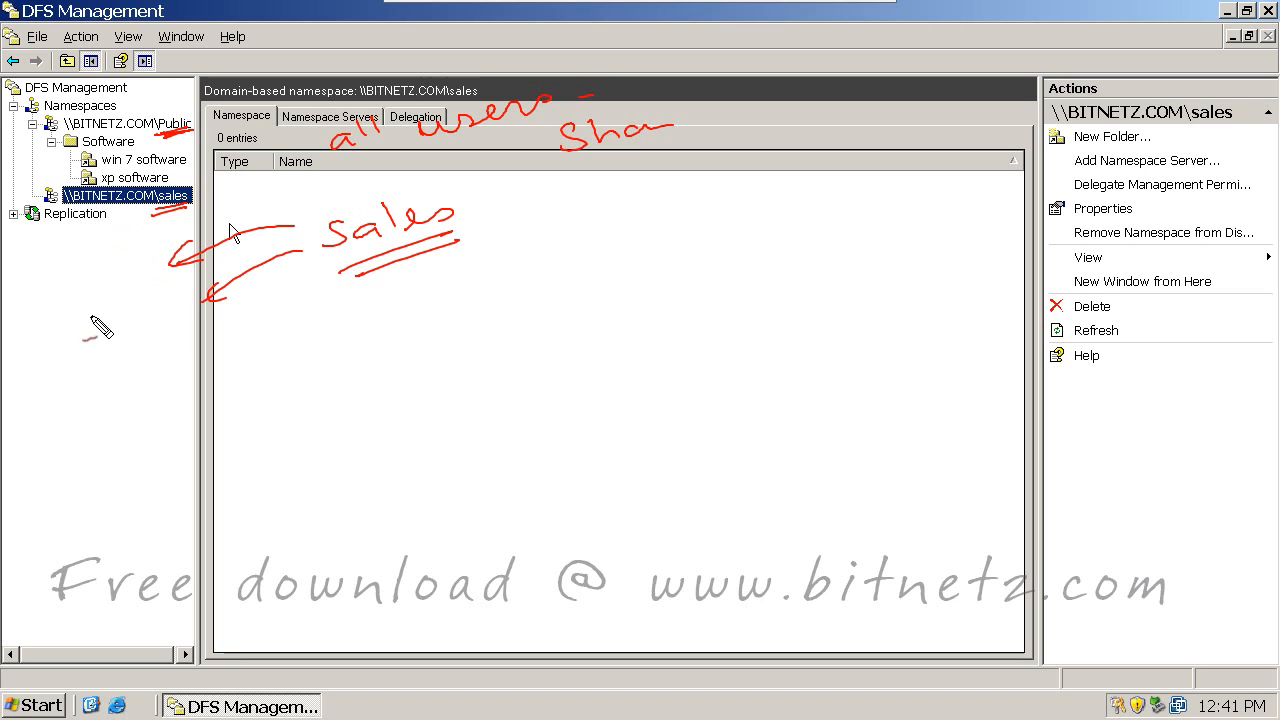
Step: Add red handwritten notes beside the namespace tree with arrows pointing to them
{"action": "left_click_drag", "start_coordinate": [42, 370], "coordinate": [66, 370]}
{"action": "mouse_move", "coordinate": [45, 360]}
{"action": "left_mouse_down"}
{"action": "mouse_move", "coordinate": [112, 356]}
{"action": "mouse_move", "coordinate": [157, 318]}
{"action": "left_mouse_up"}
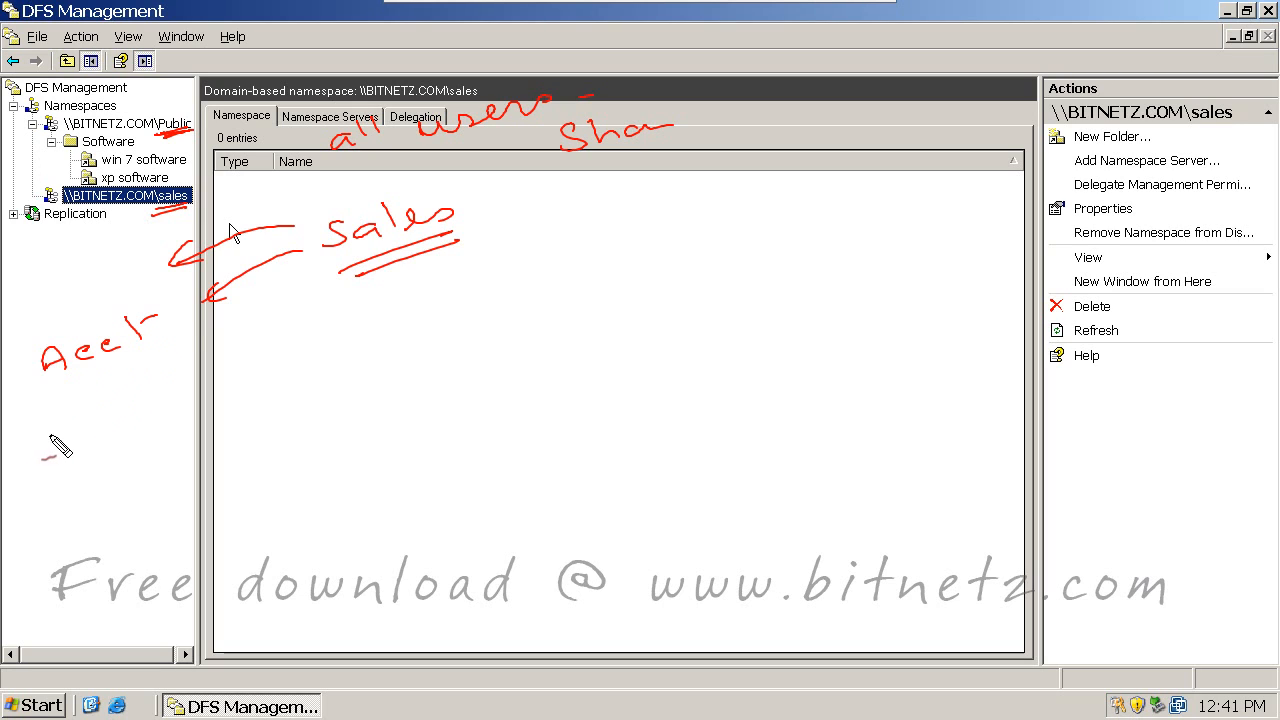
{"action": "left_click_drag", "start_coordinate": [44, 445], "coordinate": [170, 398]}
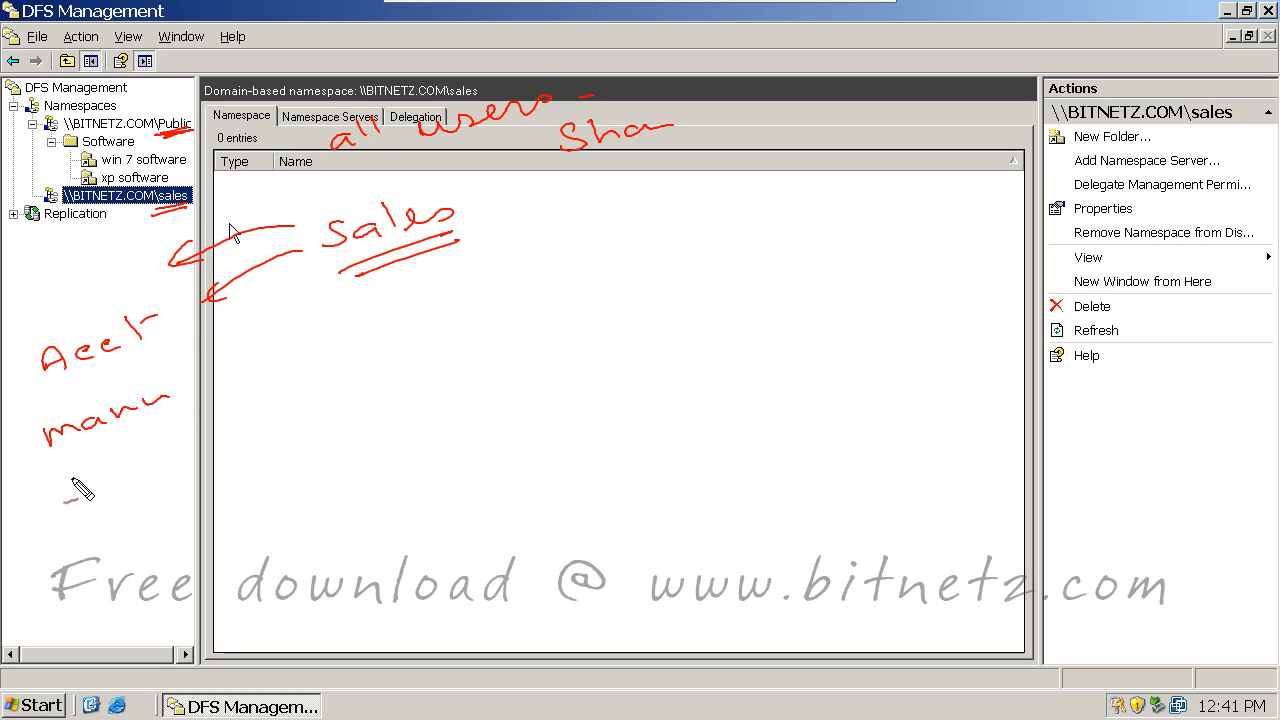
{"action": "mouse_move", "coordinate": [66, 492]}
{"action": "left_mouse_down"}
{"action": "mouse_move", "coordinate": [172, 452]}
{"action": "mouse_move", "coordinate": [180, 436]}
{"action": "left_mouse_up"}
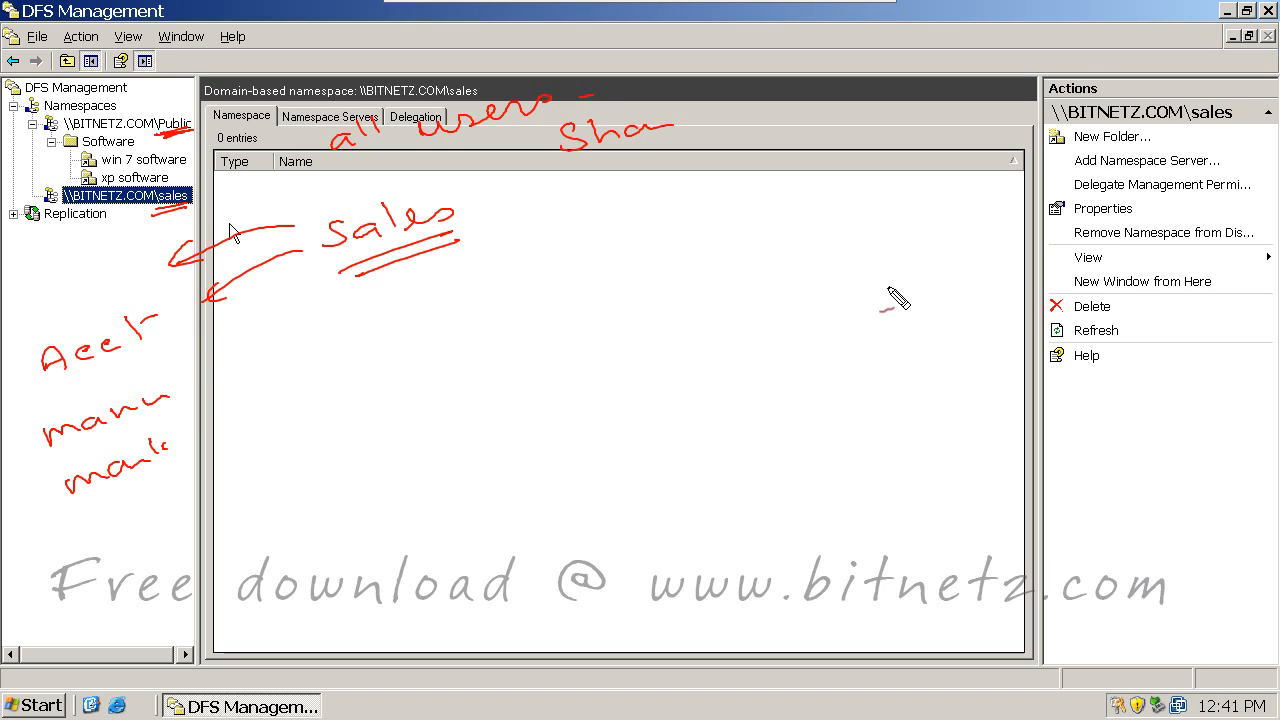
{"action": "left_click_drag", "start_coordinate": [234, 355], "coordinate": [137, 378]}
{"action": "left_click_drag", "start_coordinate": [243, 410], "coordinate": [194, 434]}
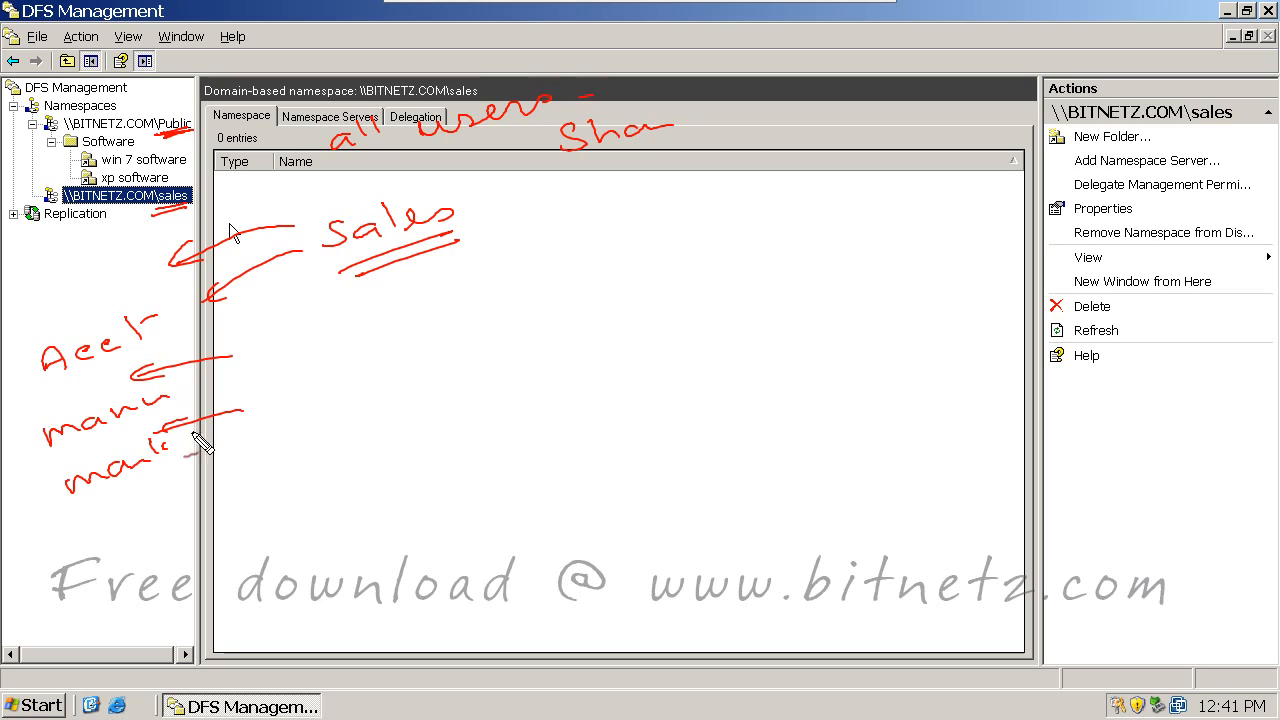
{"action": "left_click_drag", "start_coordinate": [282, 472], "coordinate": [170, 505]}
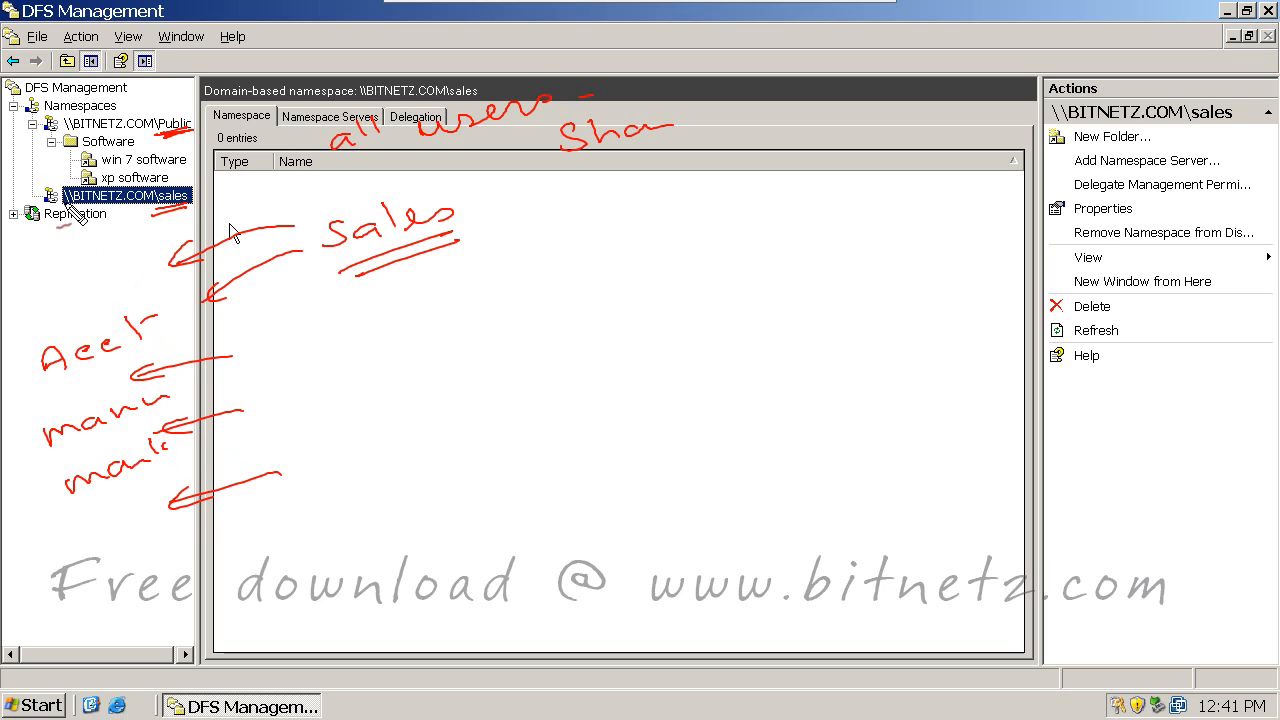
{"action": "mouse_move", "coordinate": [481, 278]}
{"action": "left_mouse_down"}
{"action": "mouse_move", "coordinate": [486, 300]}
{"action": "mouse_move", "coordinate": [523, 289]}
{"action": "mouse_move", "coordinate": [584, 318]}
{"action": "left_mouse_up"}
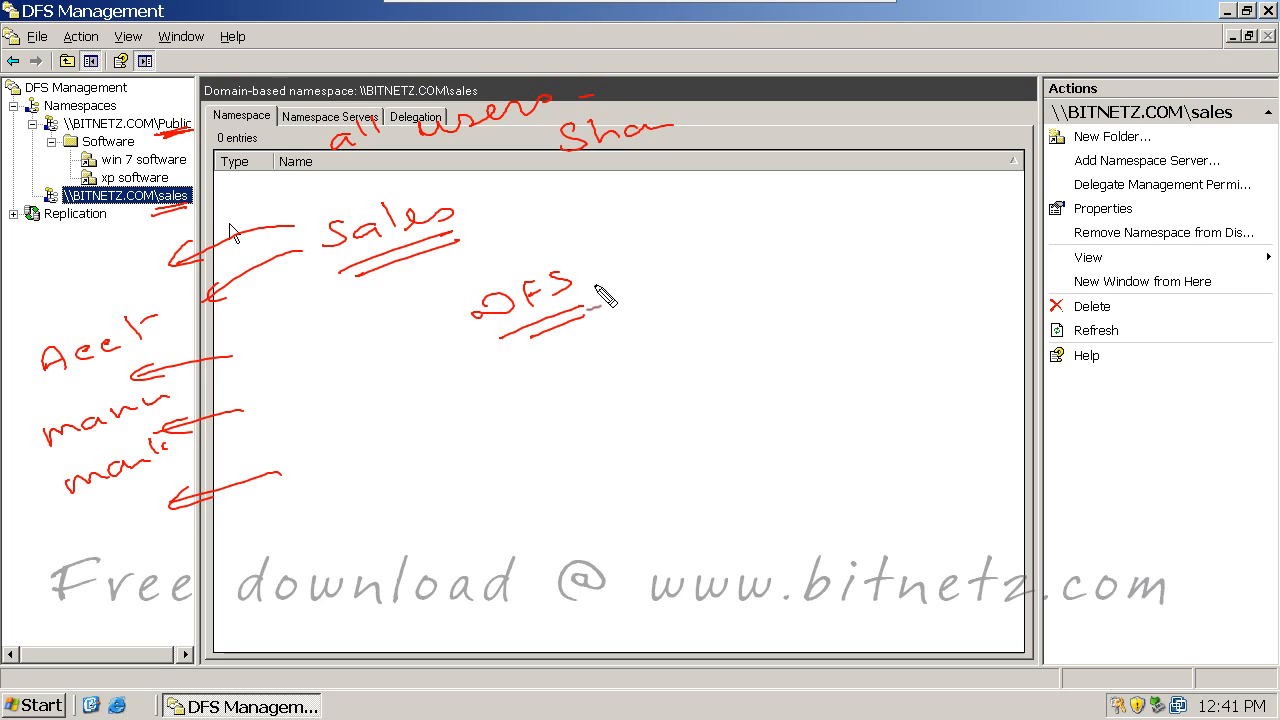
{"action": "mouse_move", "coordinate": [430, 312]}
{"action": "left_mouse_down"}
{"action": "mouse_move", "coordinate": [726, 238]}
{"action": "mouse_move", "coordinate": [480, 290]}
{"action": "left_mouse_up"}
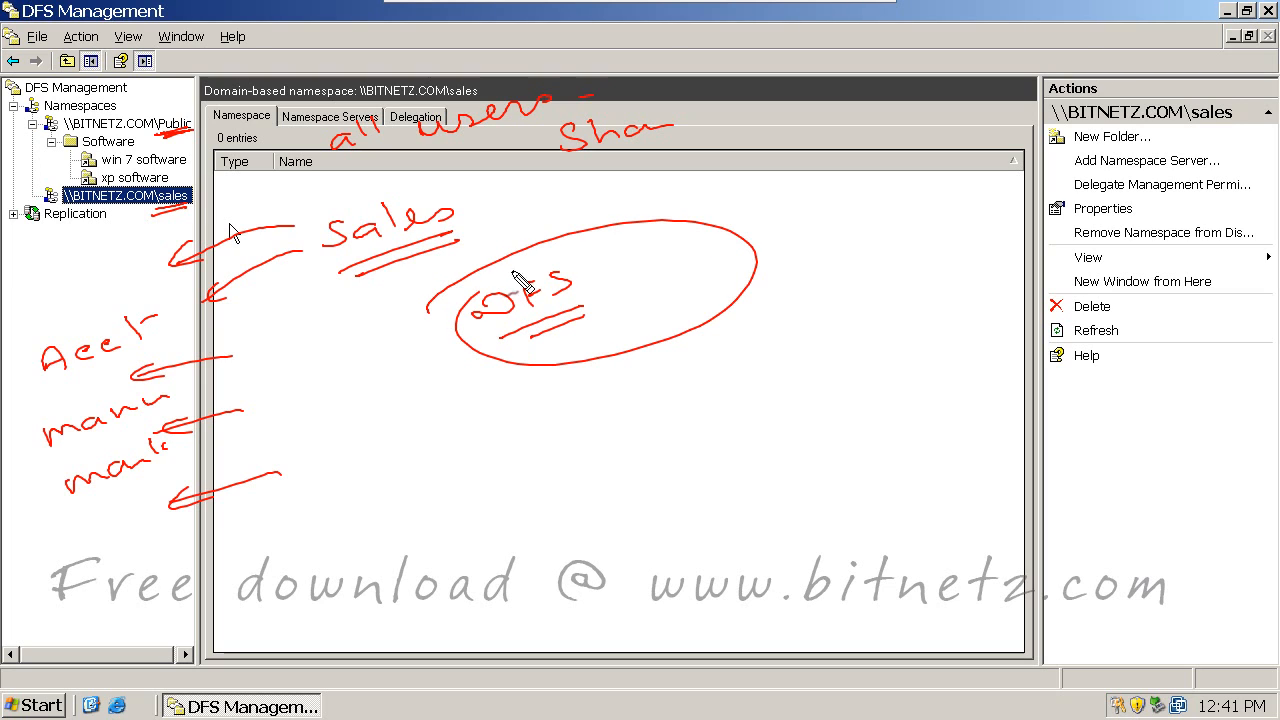
{"action": "mouse_move", "coordinate": [632, 255]}
{"action": "left_mouse_down"}
{"action": "mouse_move", "coordinate": [648, 283]}
{"action": "mouse_move", "coordinate": [756, 262]}
{"action": "left_mouse_up"}
{"action": "mouse_move", "coordinate": [598, 400]}
{"action": "left_mouse_down"}
{"action": "mouse_move", "coordinate": [586, 414]}
{"action": "mouse_move", "coordinate": [675, 395]}
{"action": "mouse_move", "coordinate": [760, 345]}
{"action": "mouse_move", "coordinate": [900, 318]}
{"action": "left_mouse_up"}
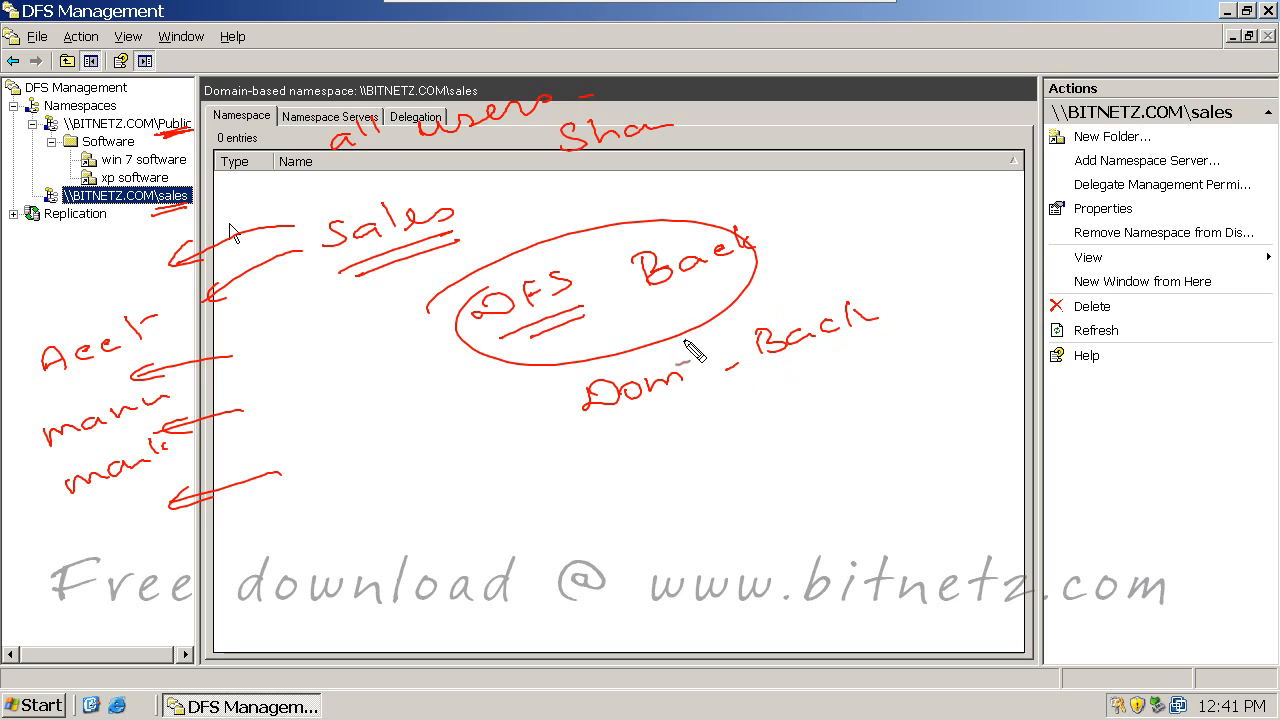
{"action": "mouse_move", "coordinate": [690, 344]}
{"action": "left_mouse_down"}
{"action": "mouse_move", "coordinate": [578, 338]}
{"action": "mouse_move", "coordinate": [598, 344]}
{"action": "left_mouse_up"}
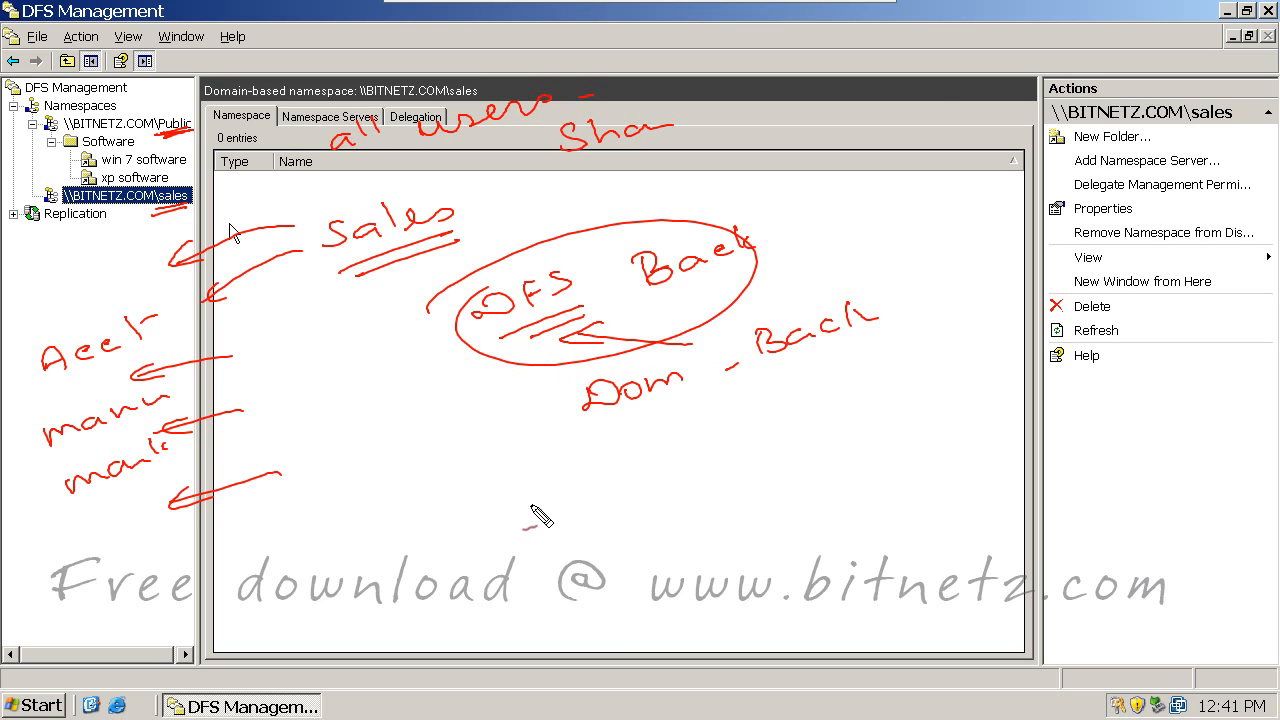
{"action": "mouse_move", "coordinate": [490, 530]}
{"action": "left_mouse_down"}
{"action": "mouse_move", "coordinate": [688, 522]}
{"action": "mouse_move", "coordinate": [756, 478]}
{"action": "mouse_move", "coordinate": [834, 466]}
{"action": "mouse_move", "coordinate": [836, 444]}
{"action": "left_mouse_up"}
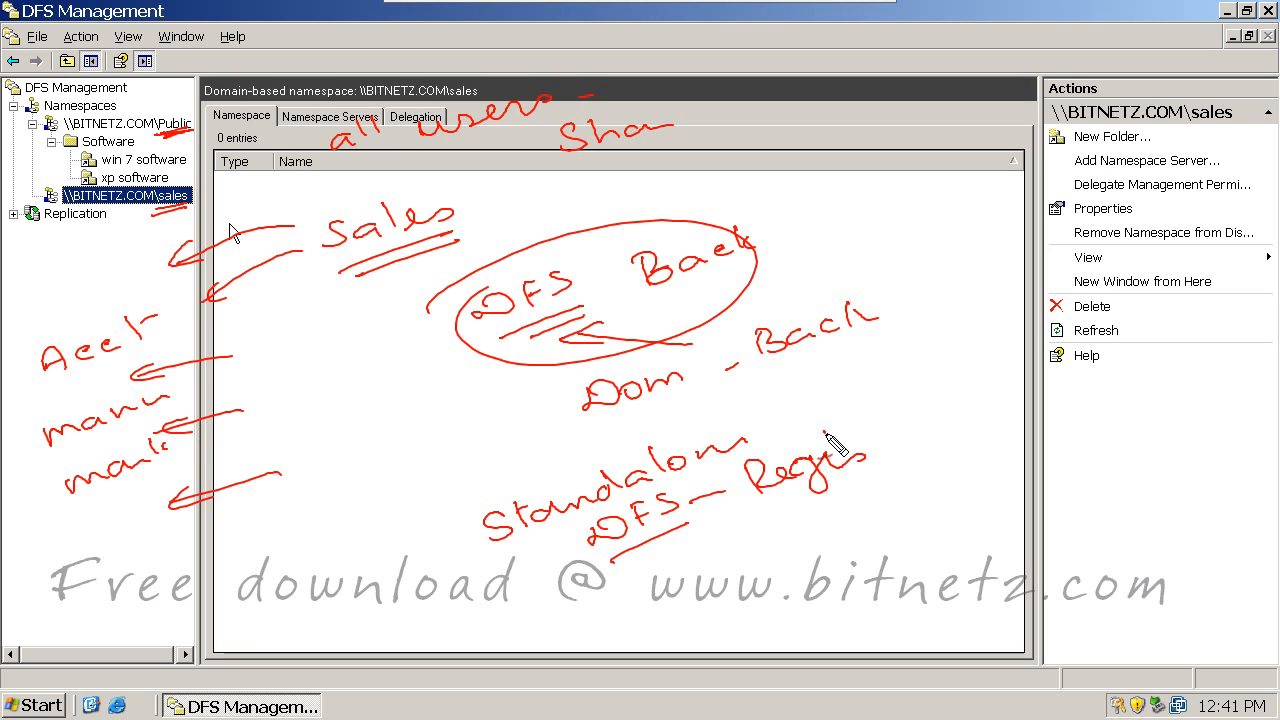
{"action": "mouse_move", "coordinate": [624, 588]}
{"action": "left_mouse_down"}
{"action": "mouse_move", "coordinate": [600, 608]}
{"action": "mouse_move", "coordinate": [688, 596]}
{"action": "left_mouse_up"}
{"action": "mouse_move", "coordinate": [594, 632]}
{"action": "left_mouse_down"}
{"action": "mouse_move", "coordinate": [666, 612]}
{"action": "mouse_move", "coordinate": [758, 553]}
{"action": "left_mouse_up"}
{"action": "mouse_move", "coordinate": [764, 548]}
{"action": "left_mouse_down"}
{"action": "mouse_move", "coordinate": [930, 542]}
{"action": "mouse_move", "coordinate": [950, 510]}
{"action": "left_mouse_up"}
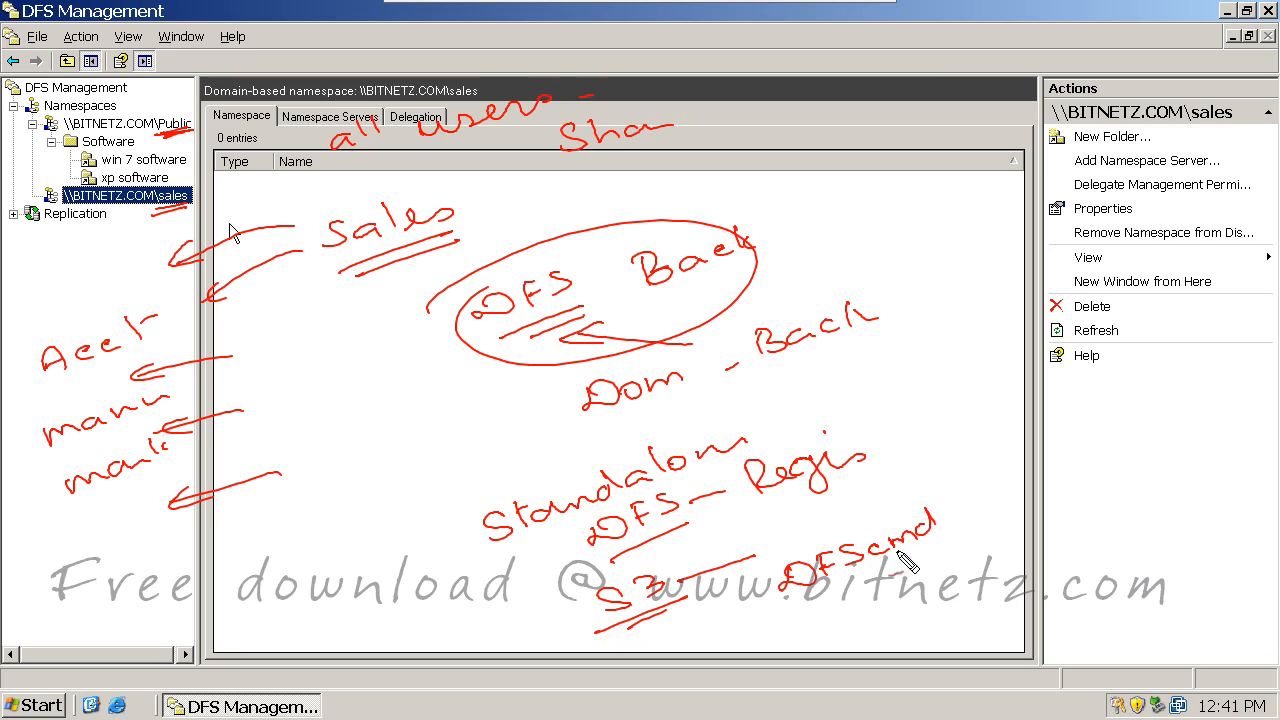
{"action": "mouse_move", "coordinate": [802, 606]}
{"action": "left_mouse_down"}
{"action": "mouse_move", "coordinate": [936, 548]}
{"action": "mouse_move", "coordinate": [942, 560]}
{"action": "left_mouse_up"}
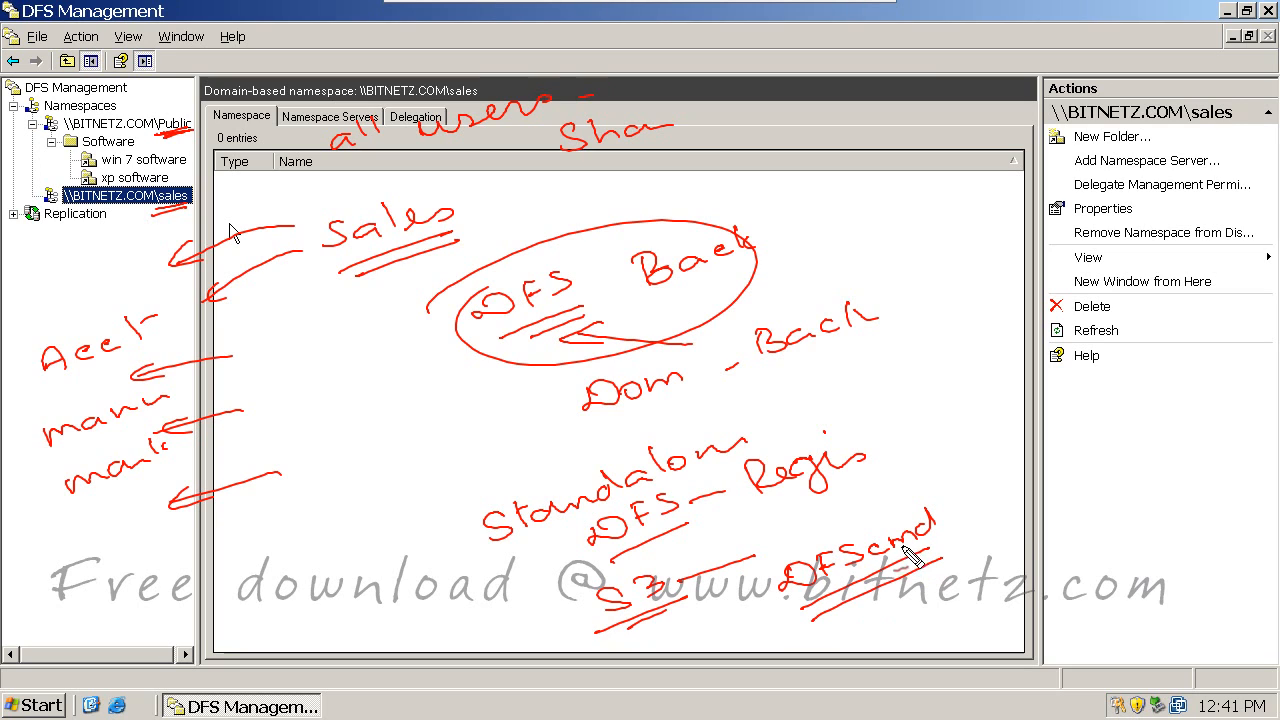